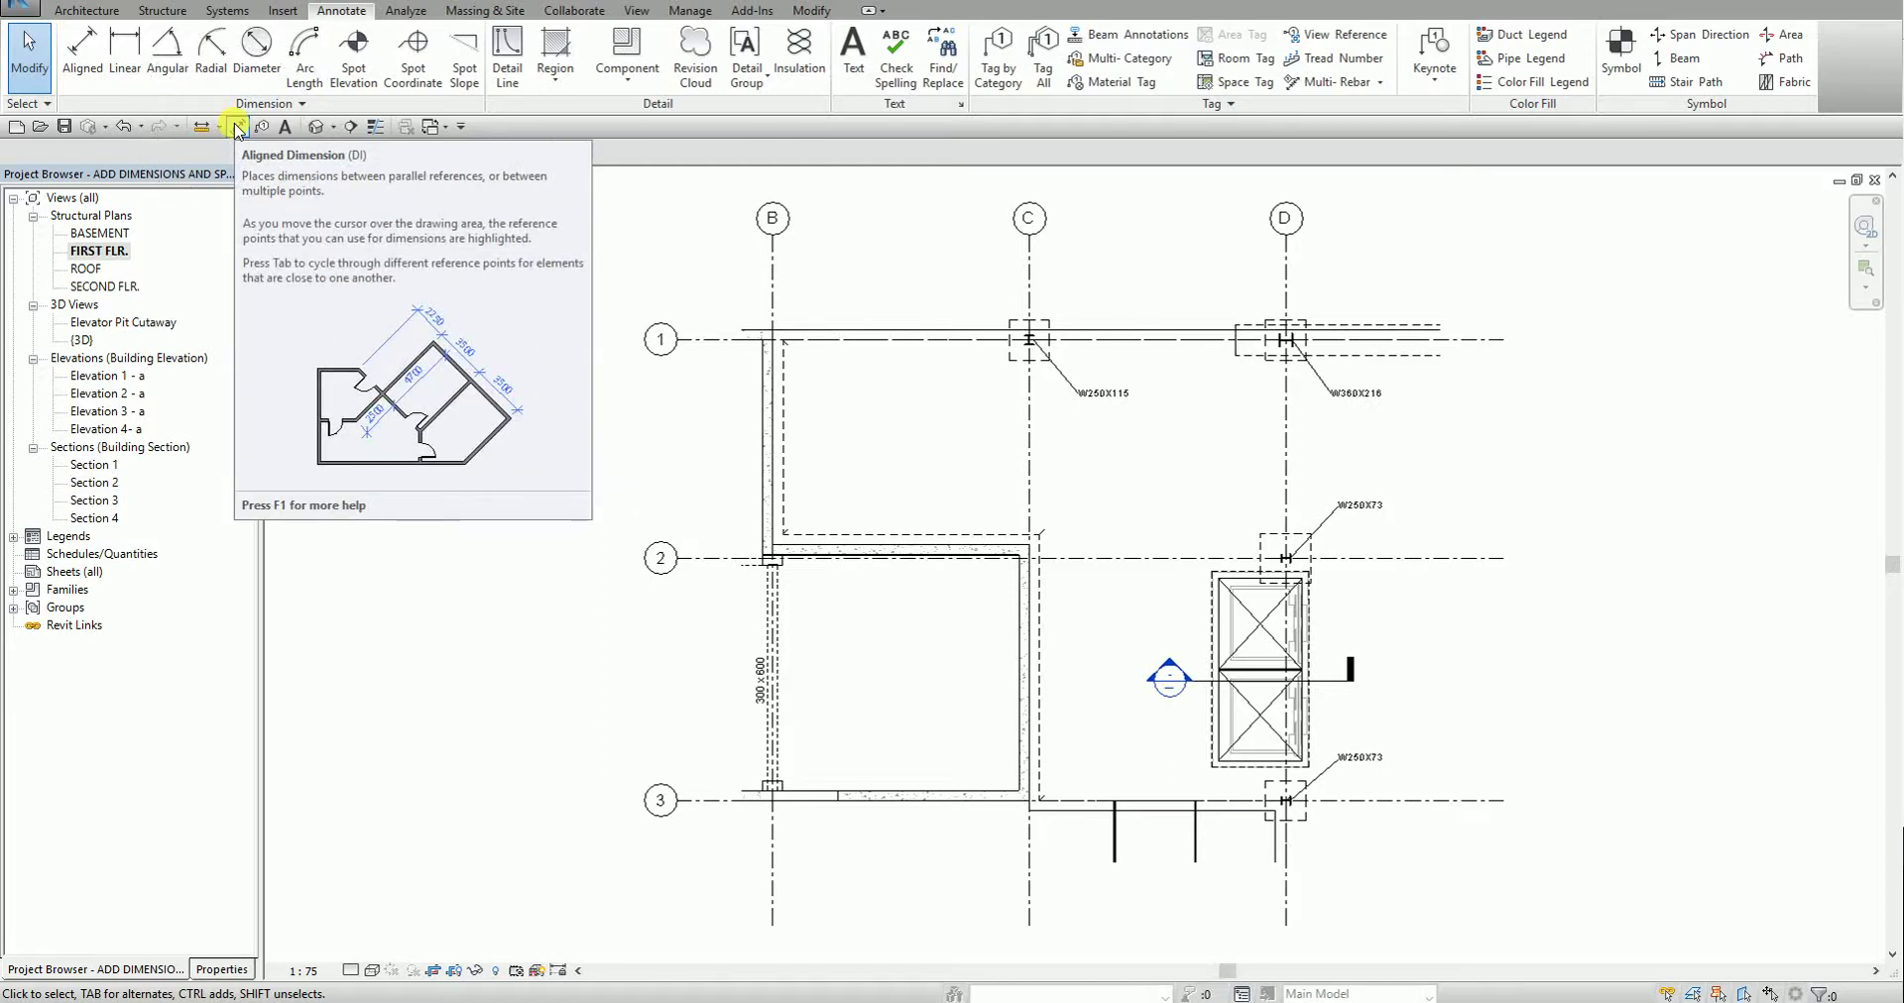
- Start aligned dimensioning at the elevator wall, measuring from Wall faces instead of Wall centerline
click(238, 128)
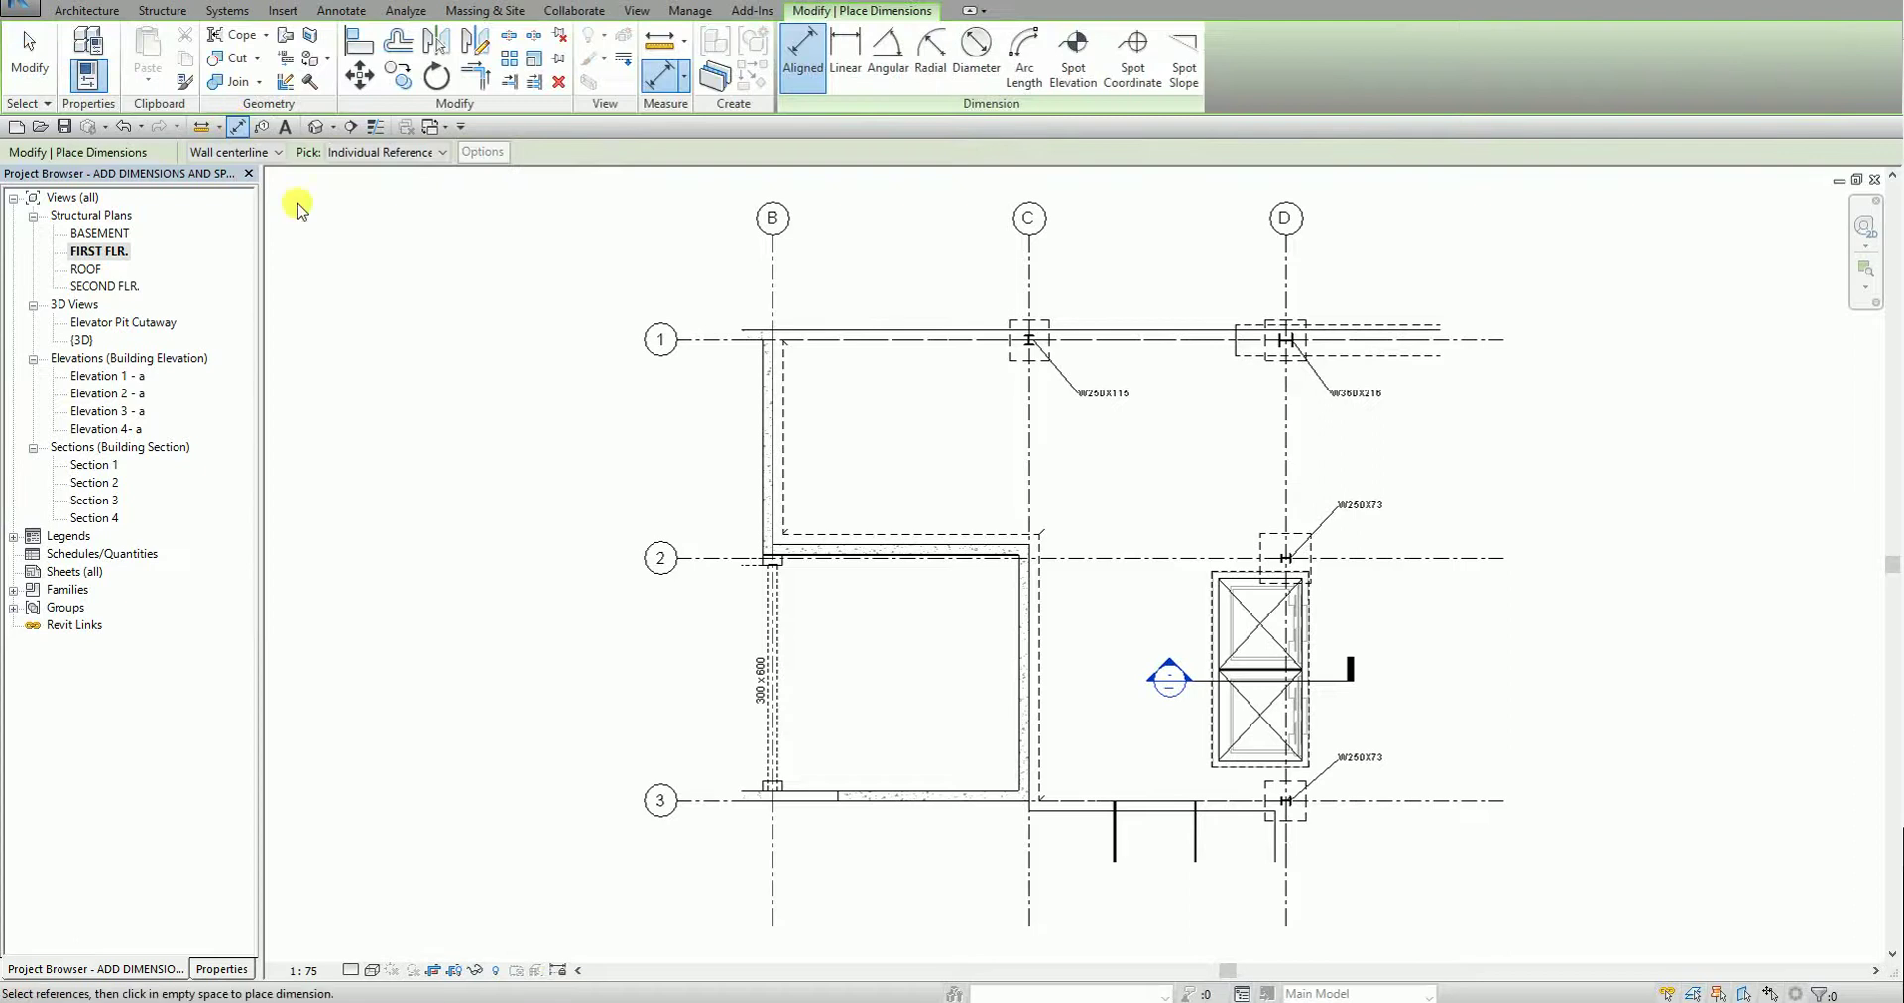
scroll(1081, 713, up, 4)
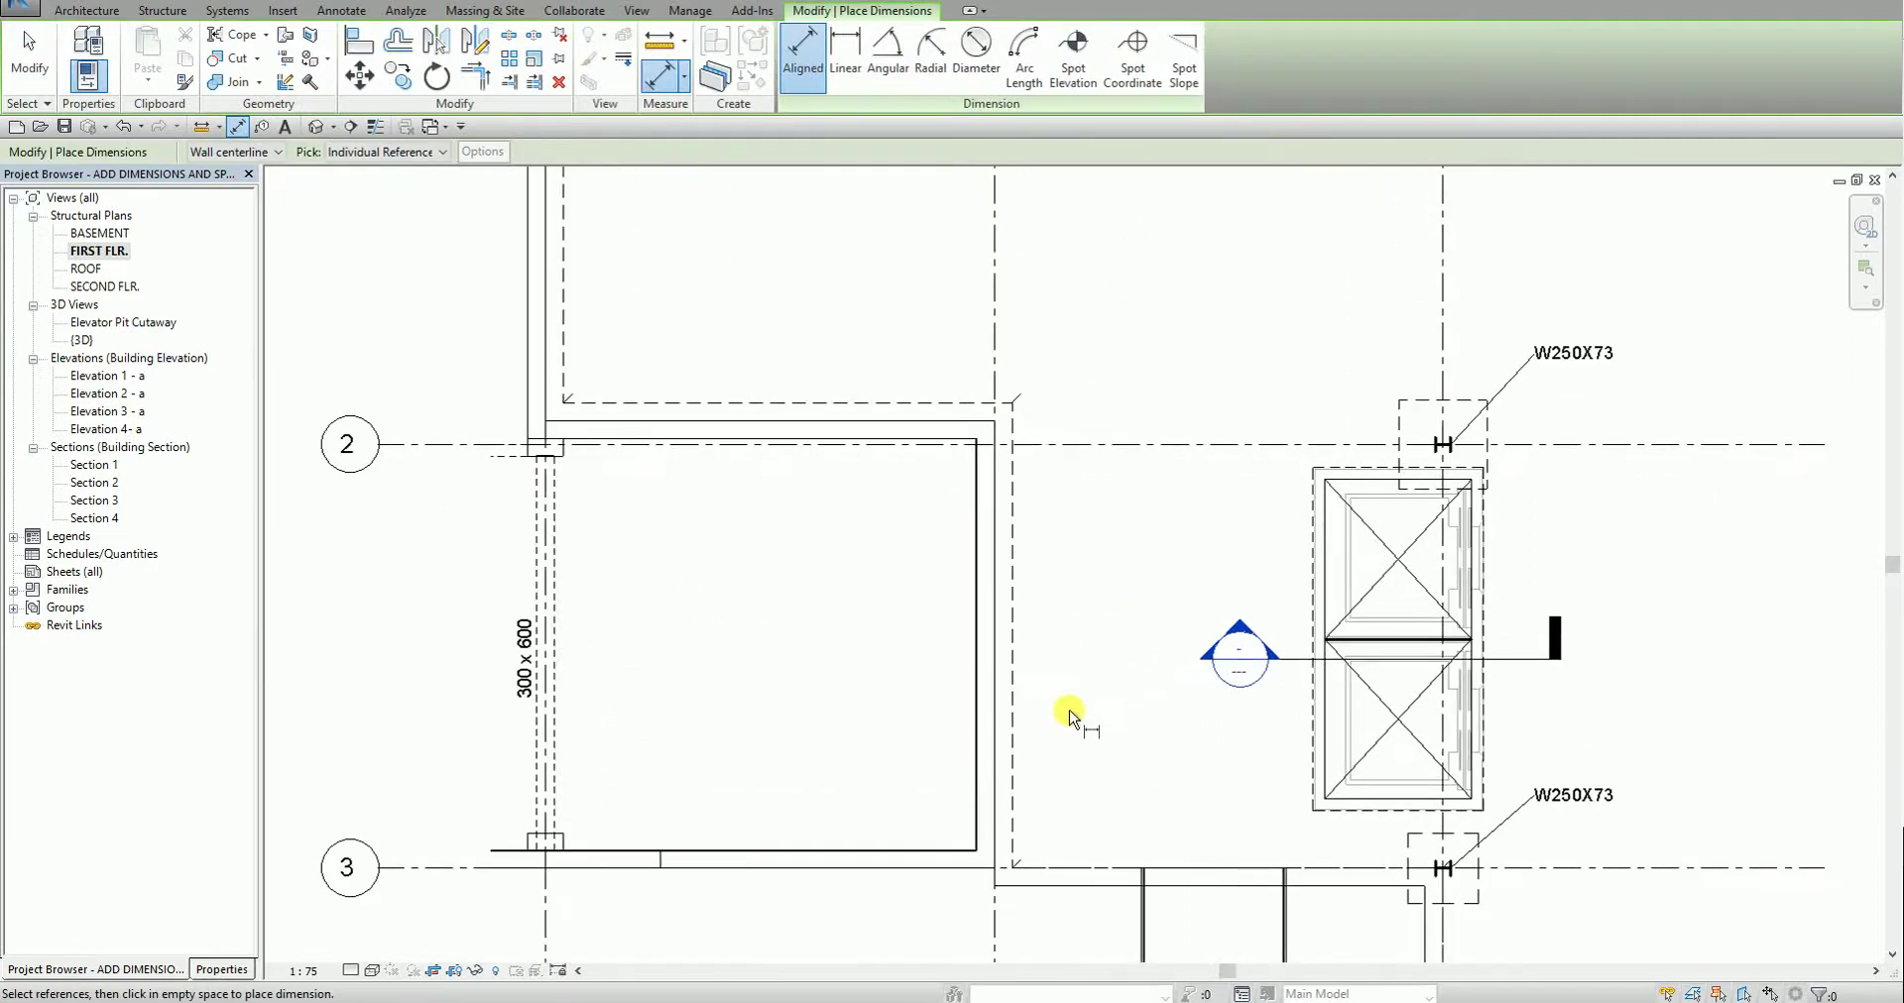
middle_drag(1075, 714, 912, 621)
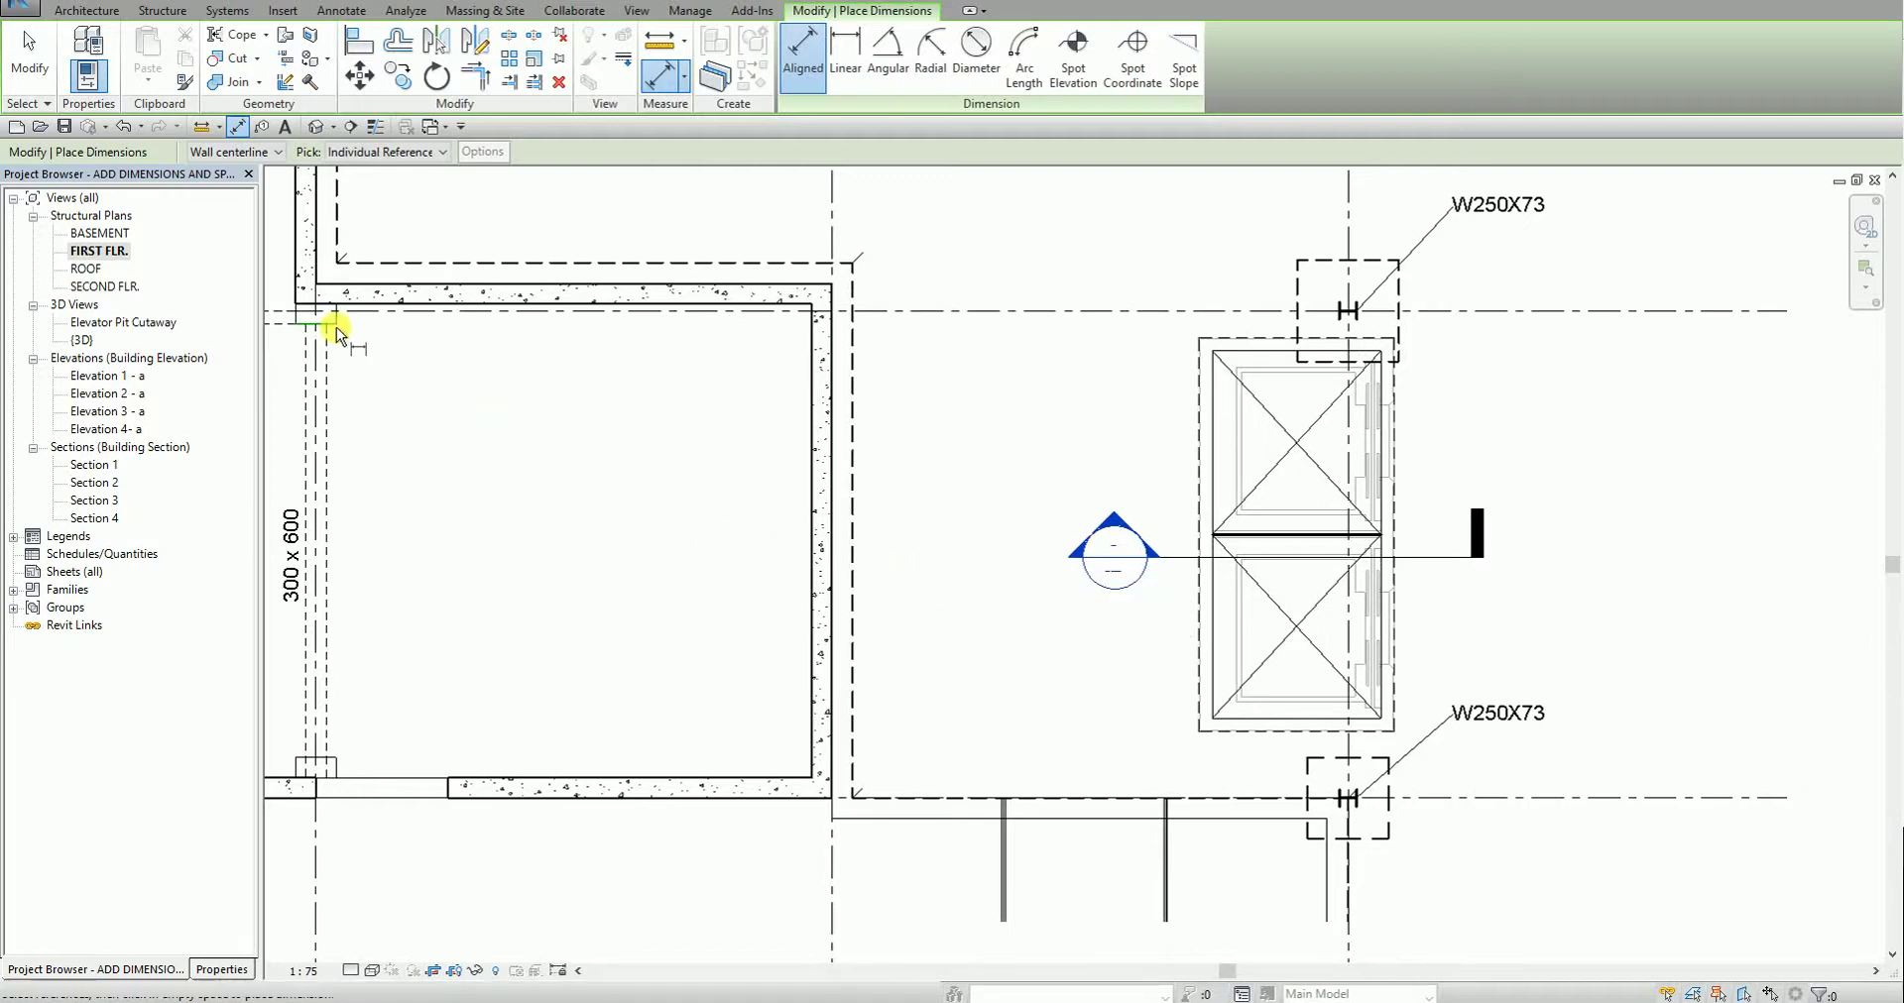
click(235, 153)
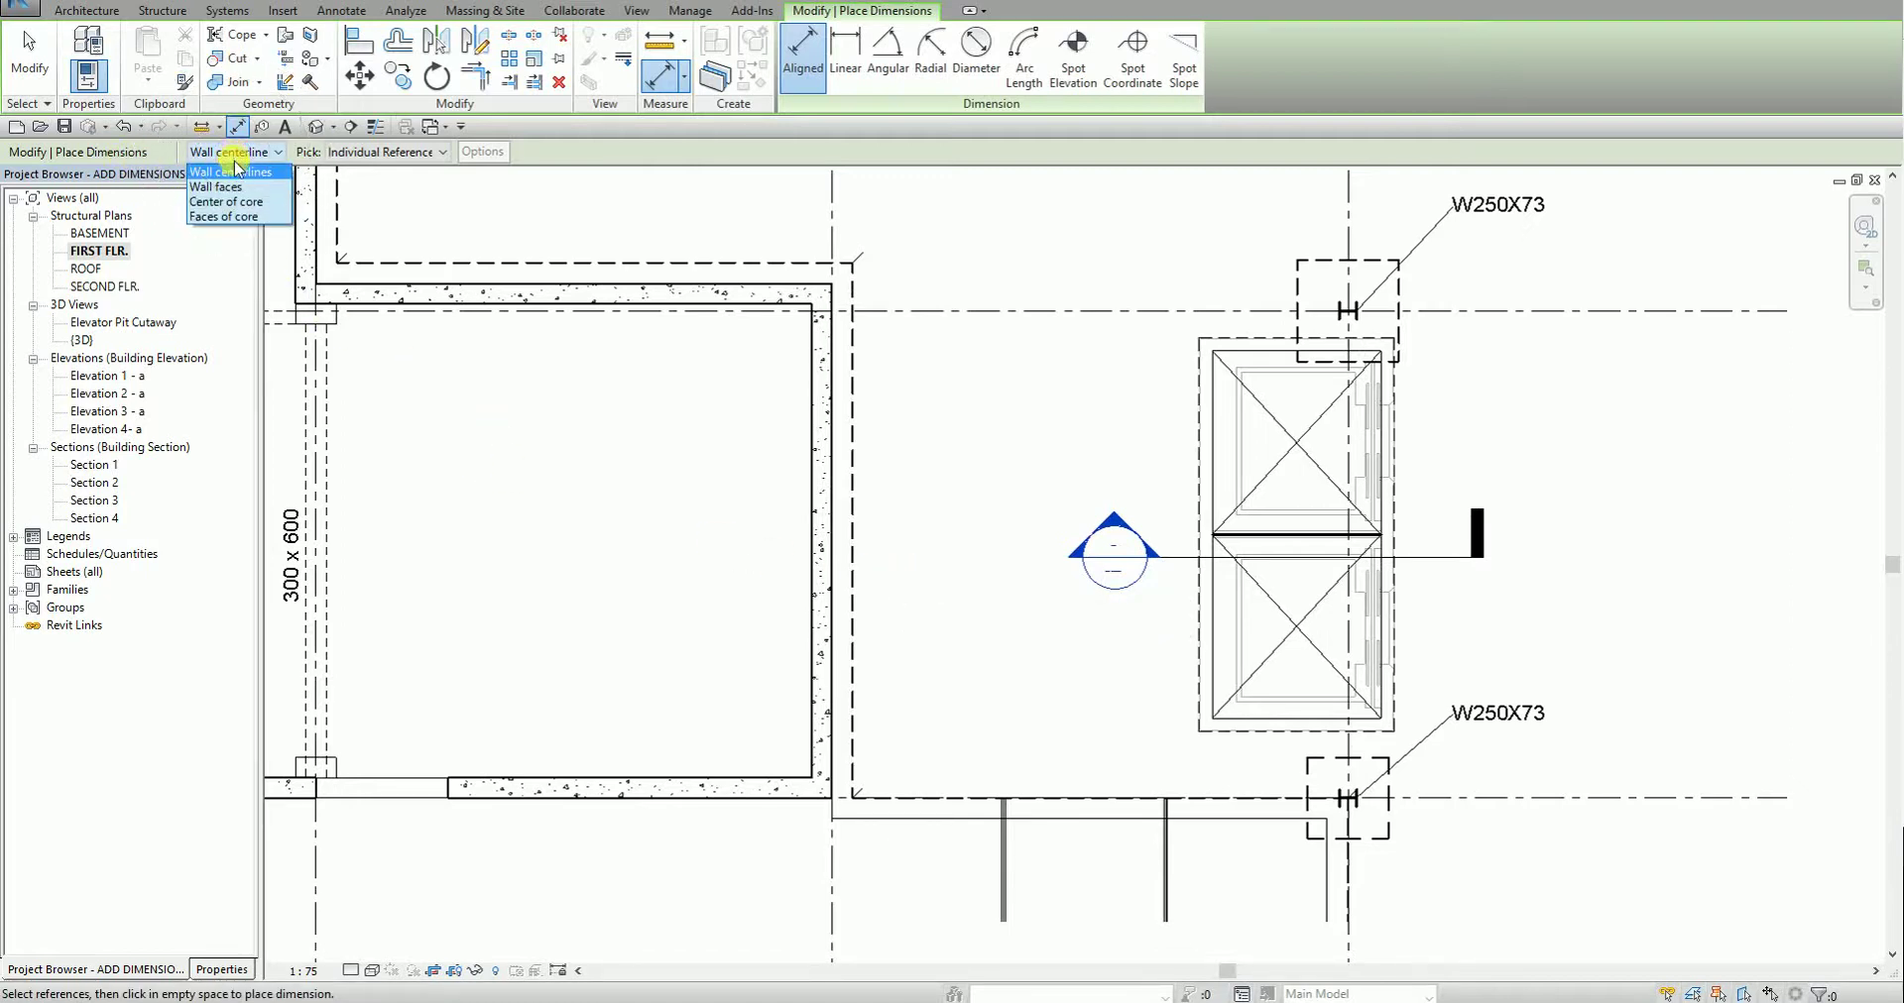
click(229, 187)
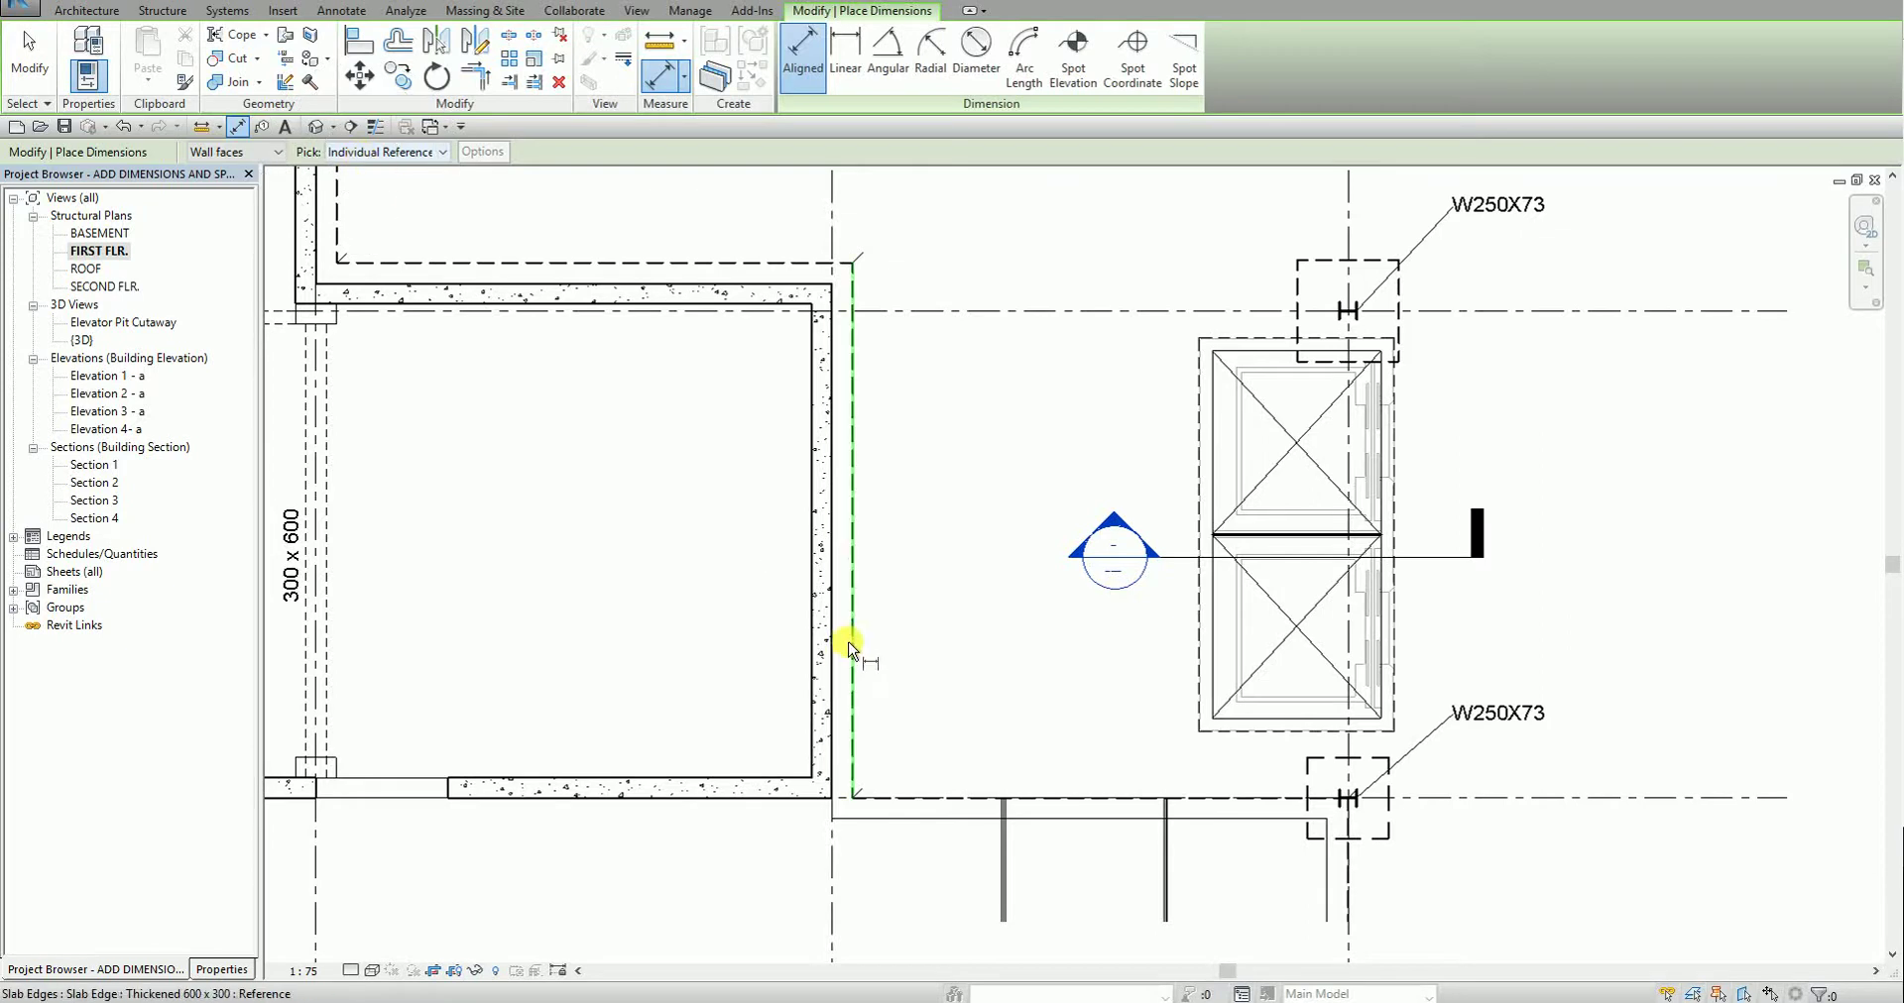
scroll(913, 637, up, 2)
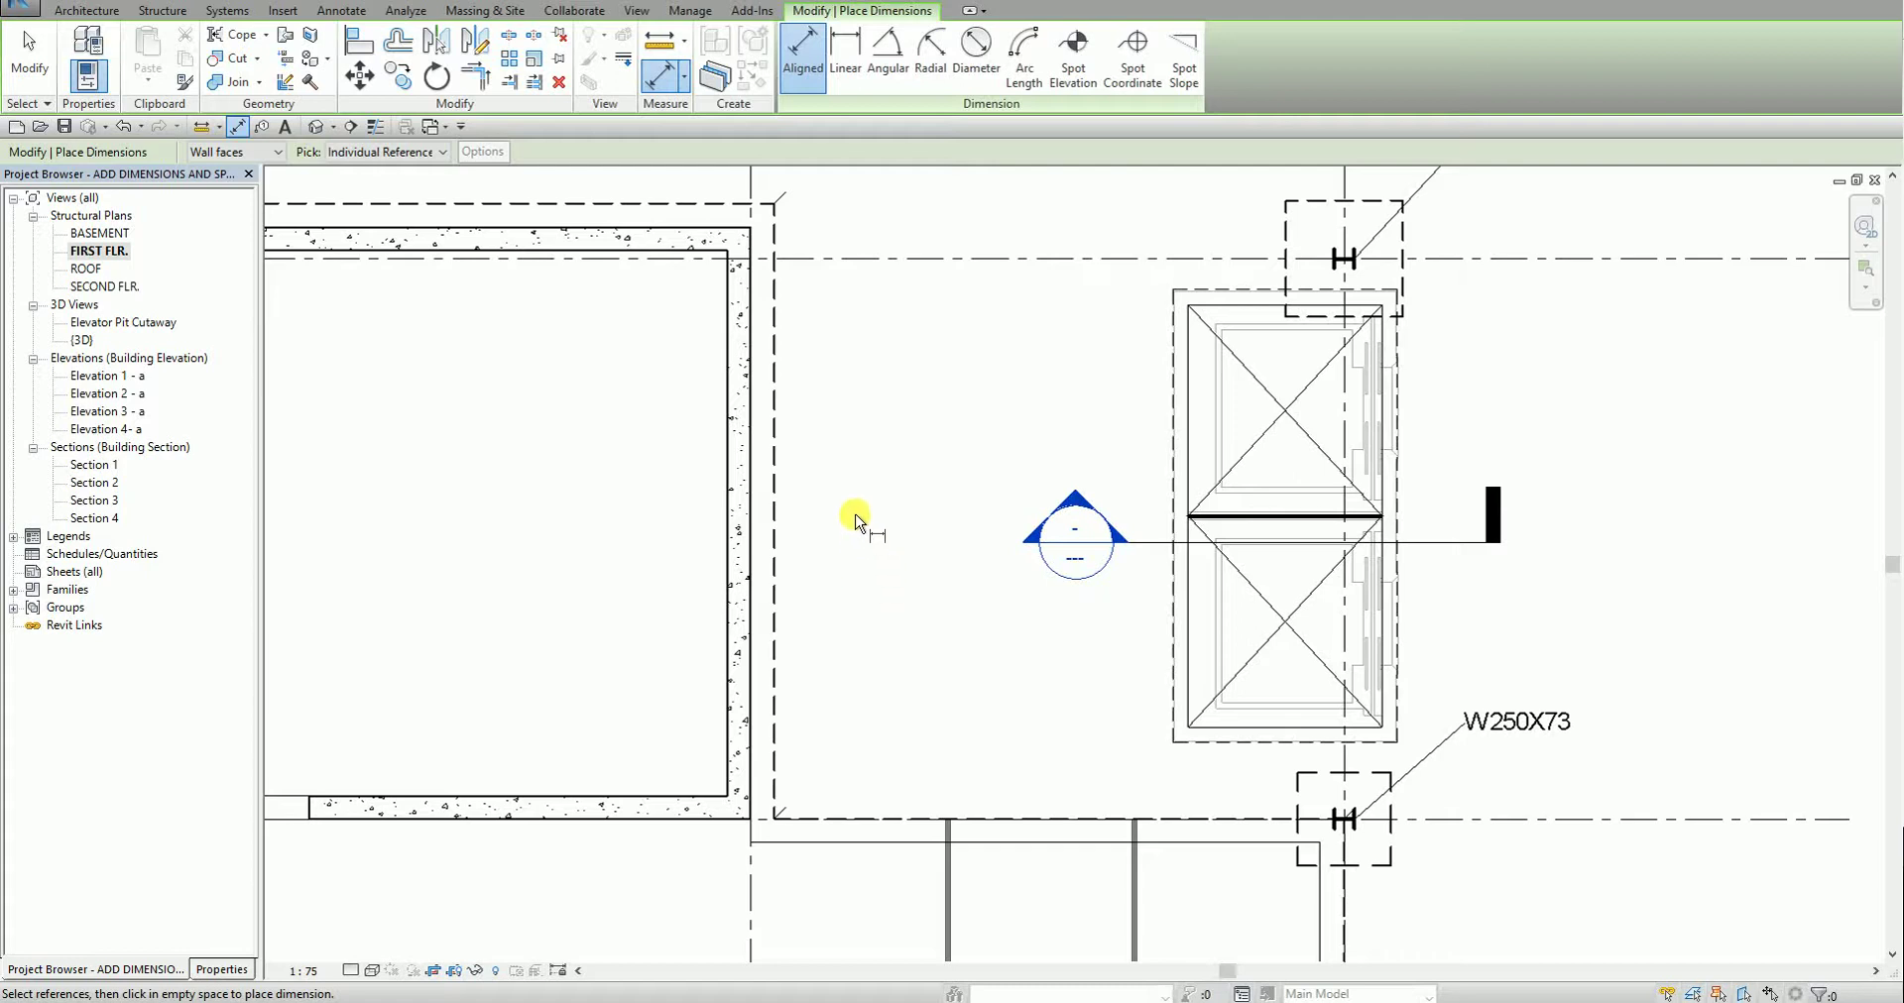
- Dimension the wall as 300 from inner face to slab edge, with text pulled out on a leader
click(725, 544)
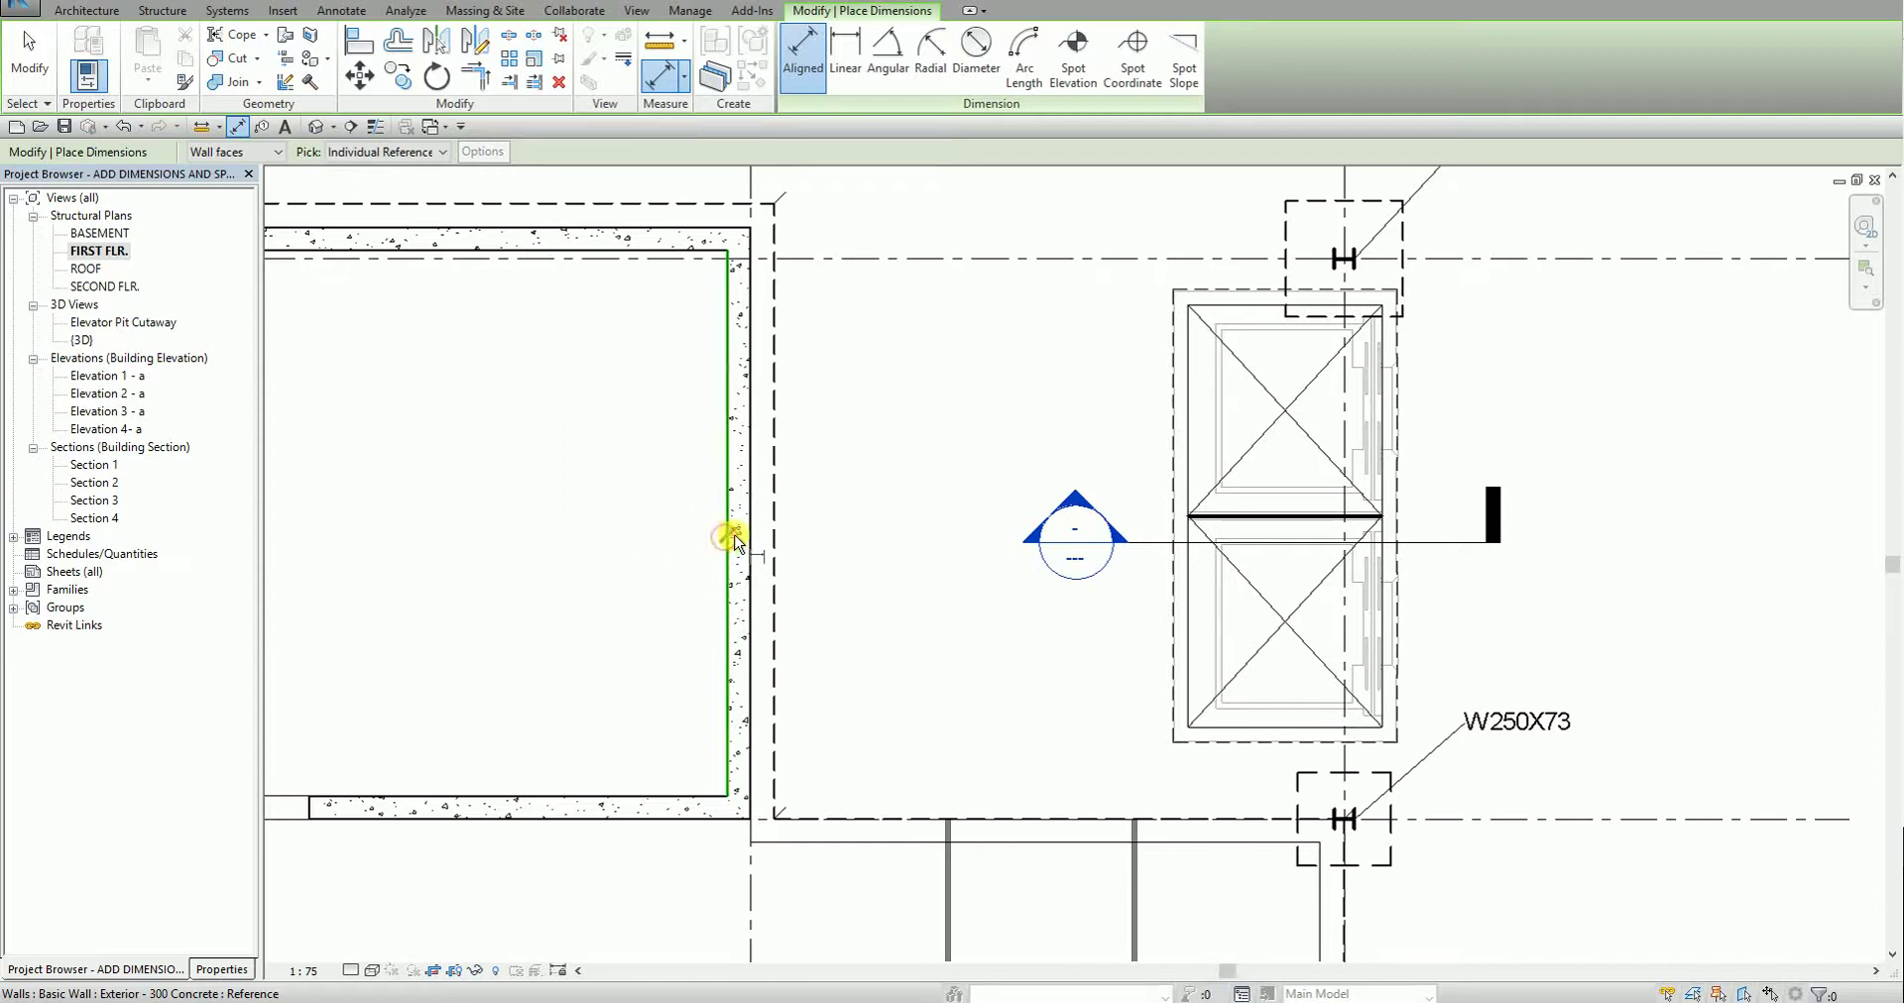
click(747, 537)
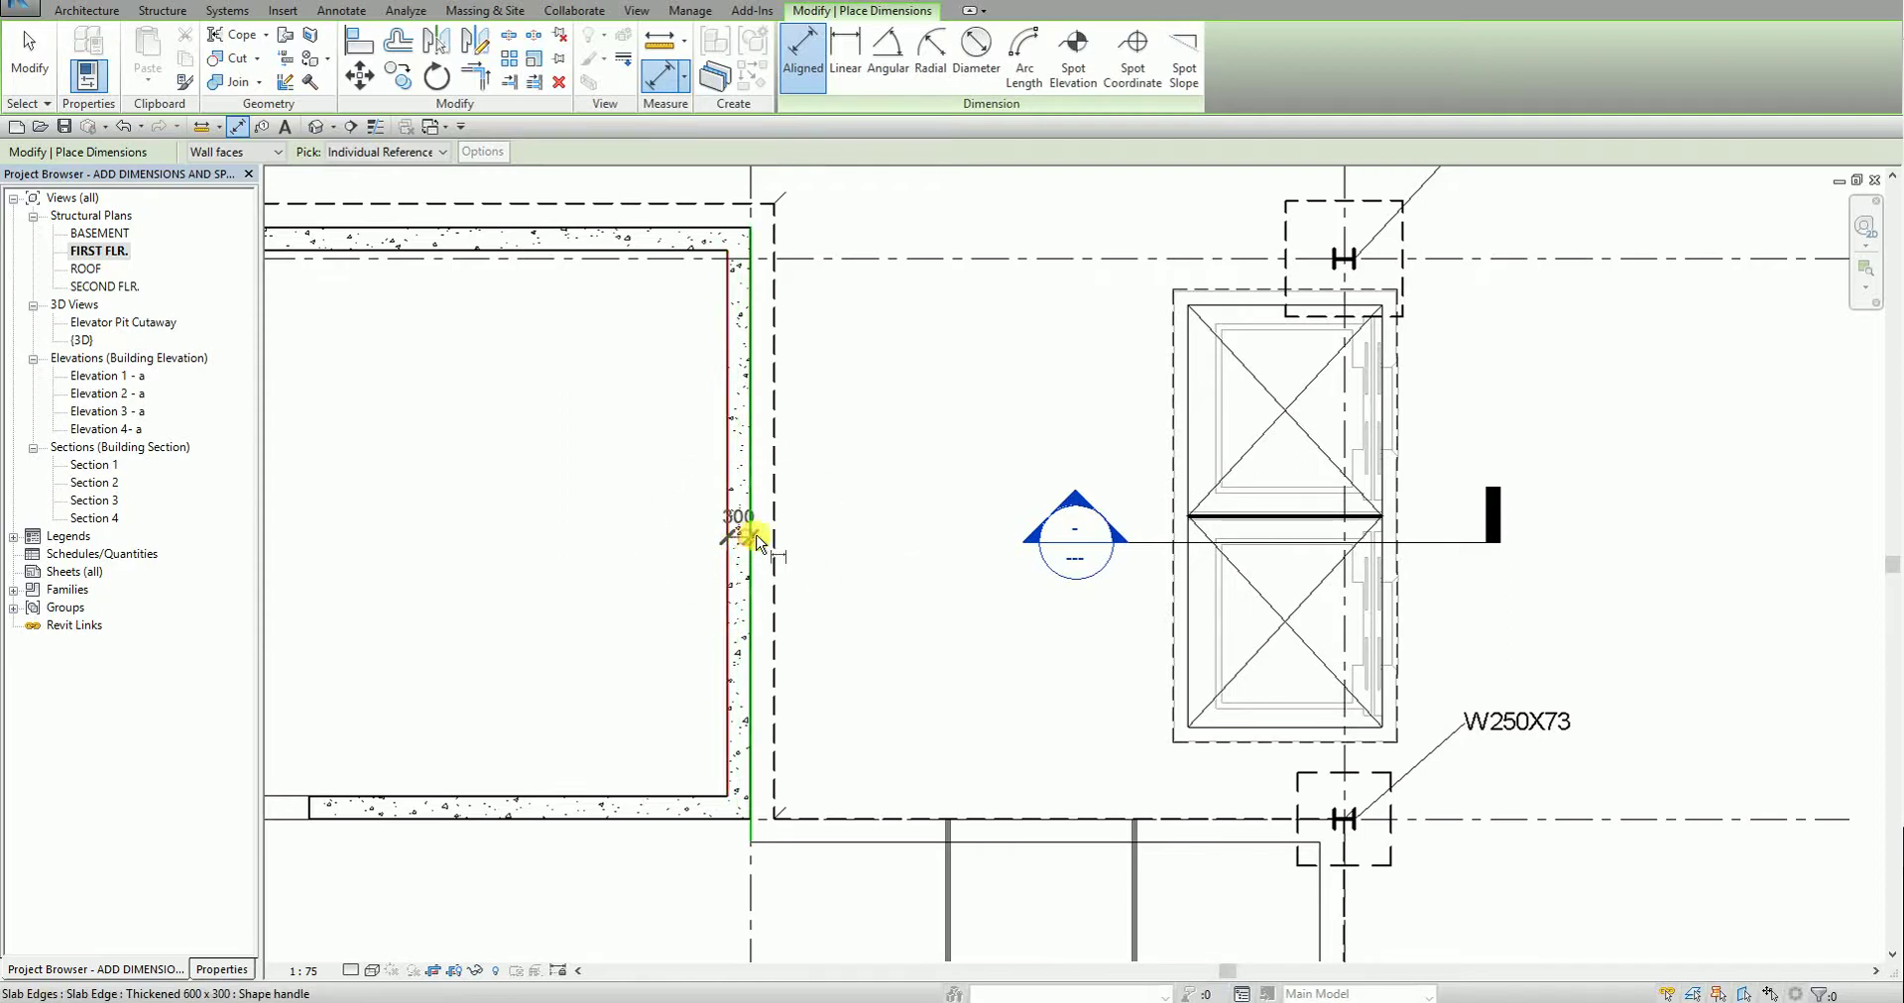
click(871, 517)
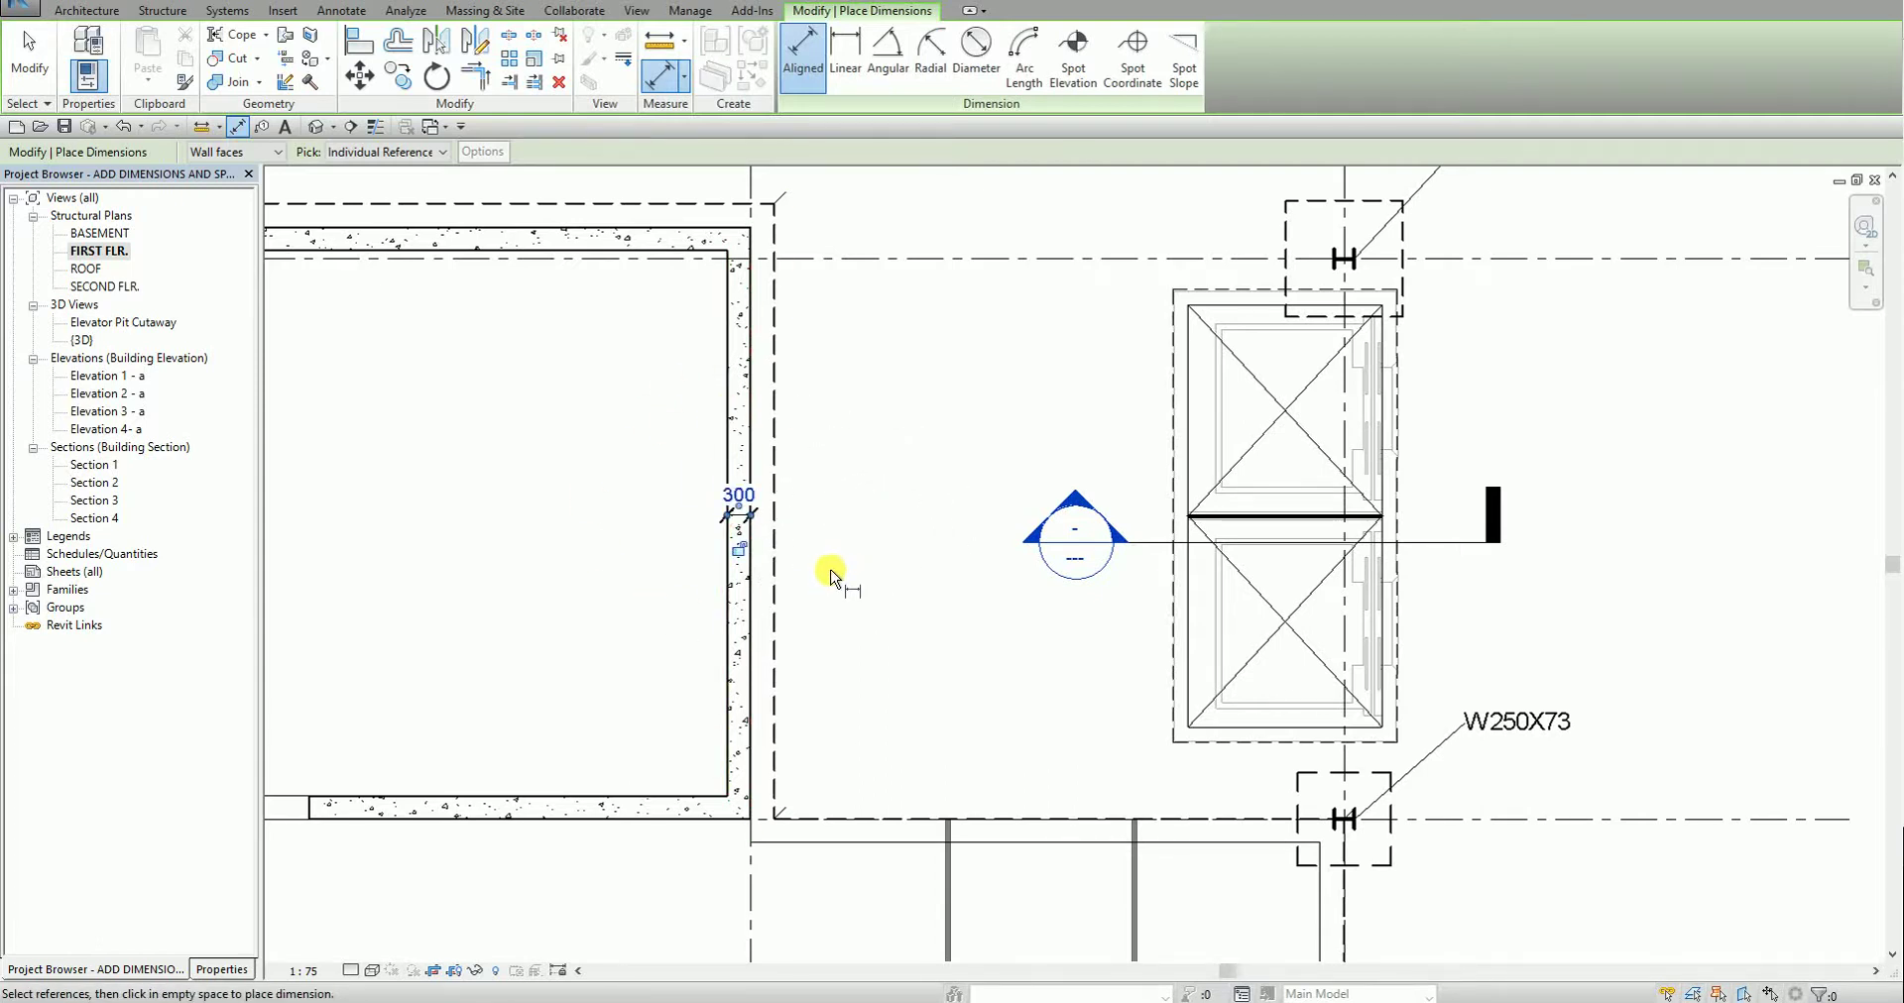
scroll(842, 580, up, 4)
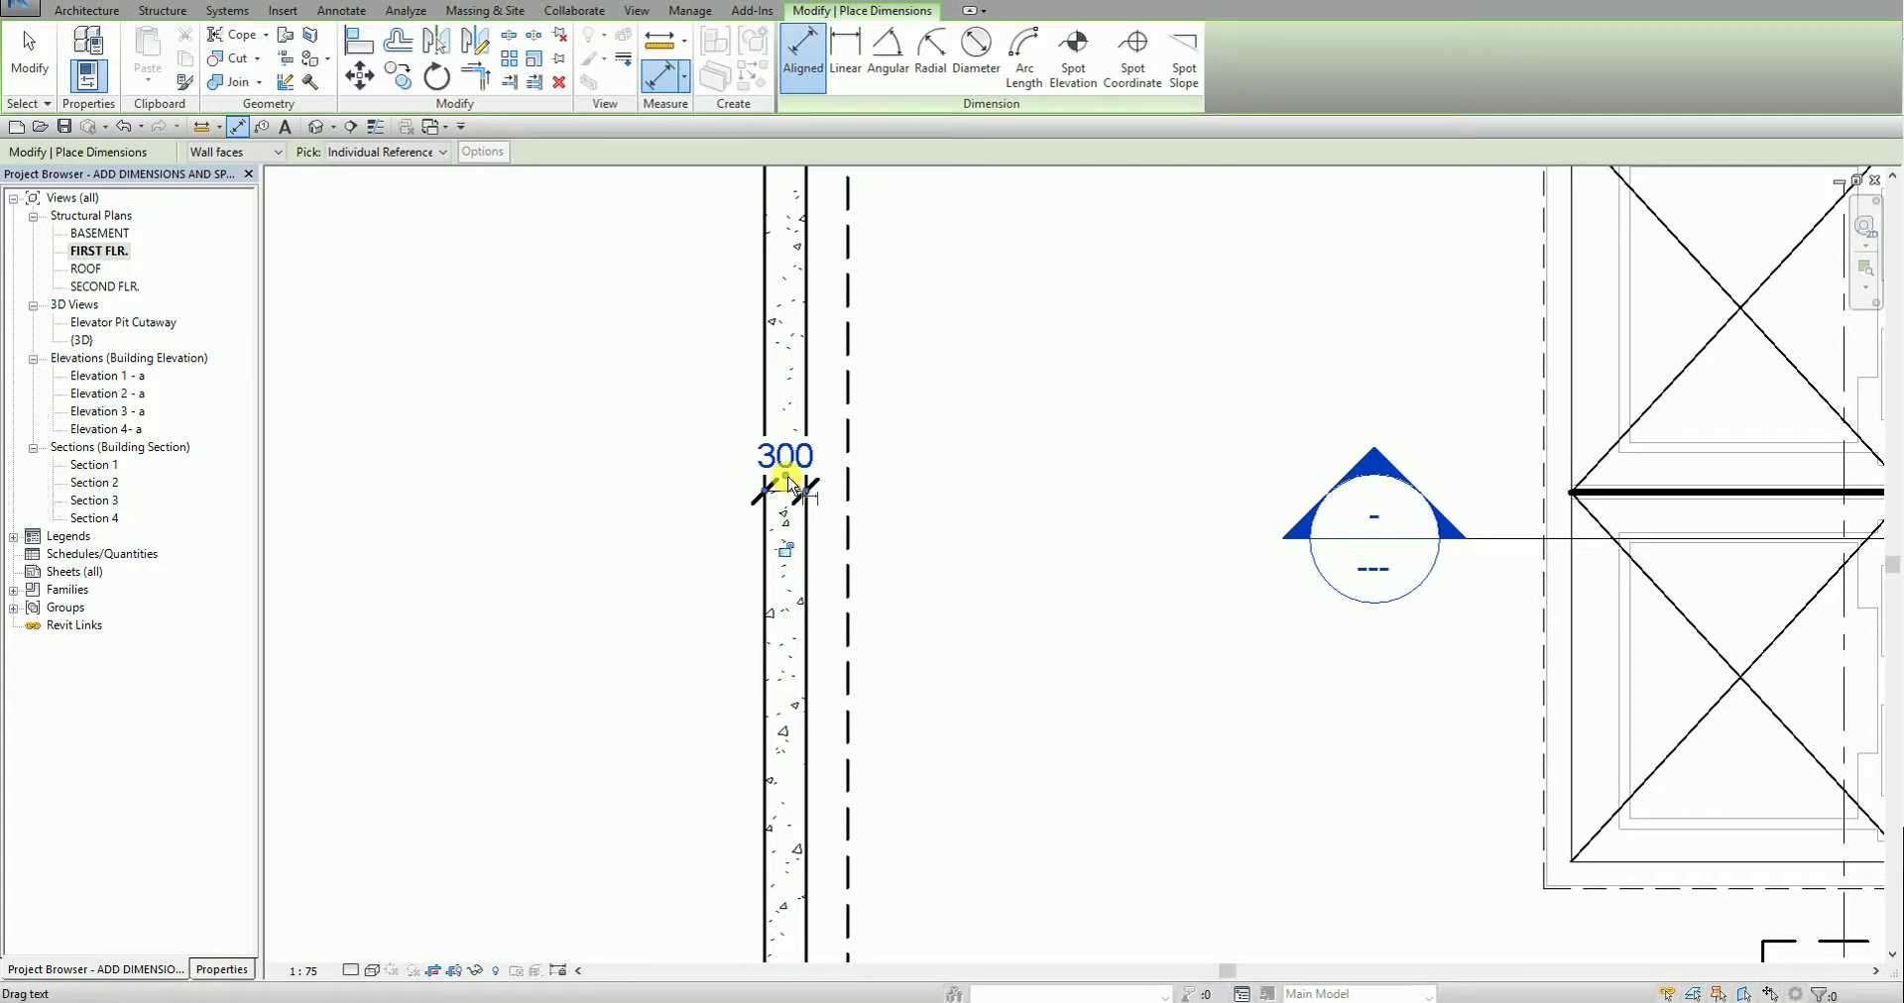
drag(784, 483, 919, 412)
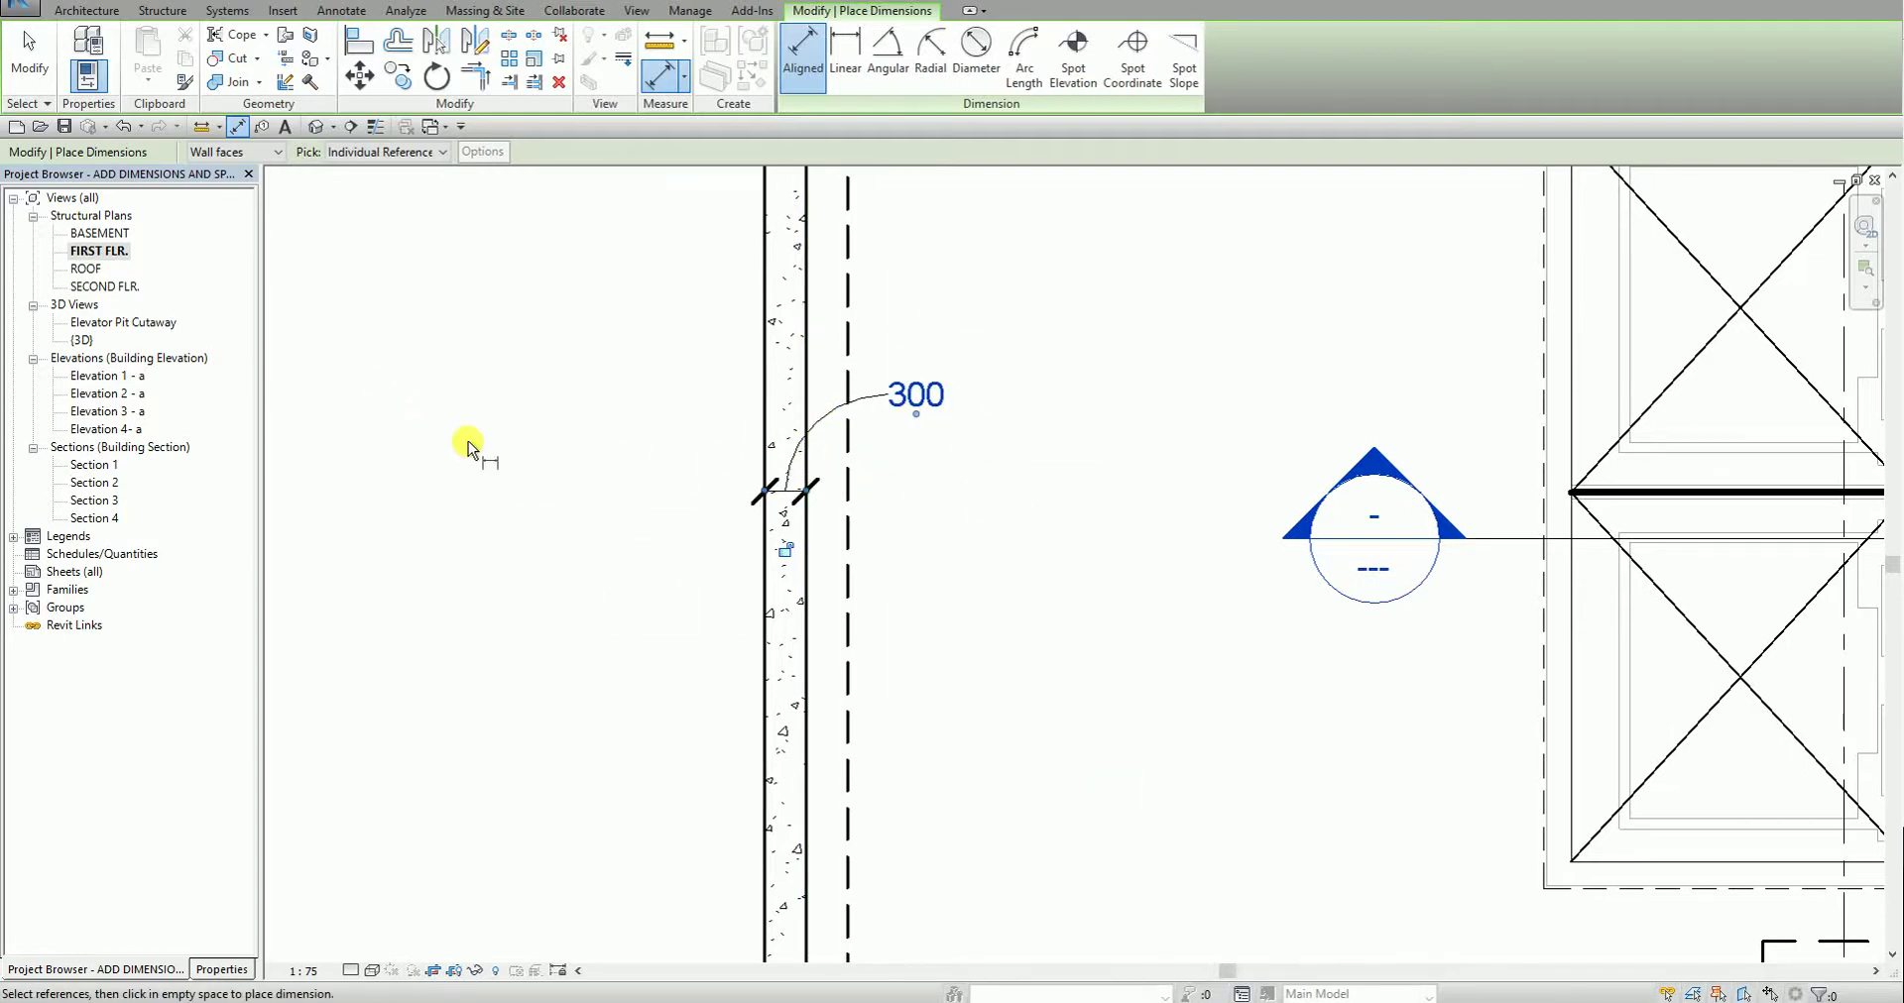
click(30, 62)
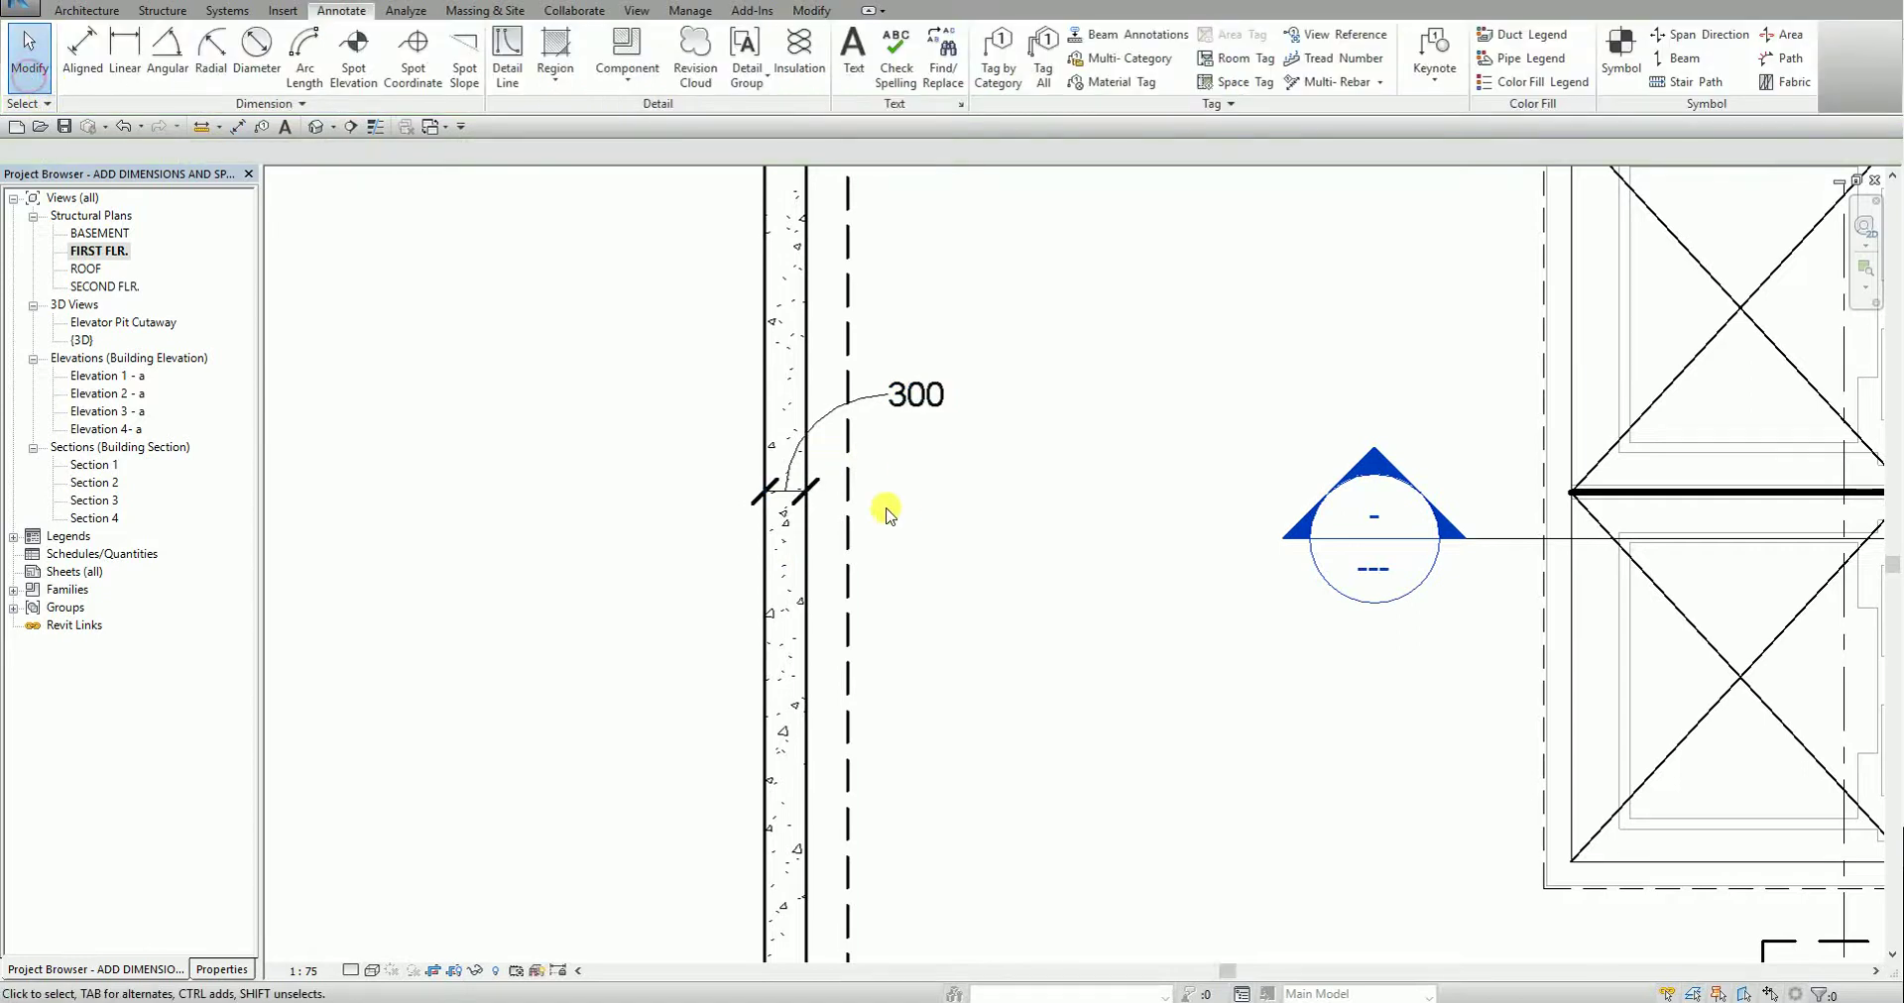
- Select the 300 dimension and open its Dimension Text settings
scroll(885, 513, down, 3)
scroll(898, 474, up, 3)
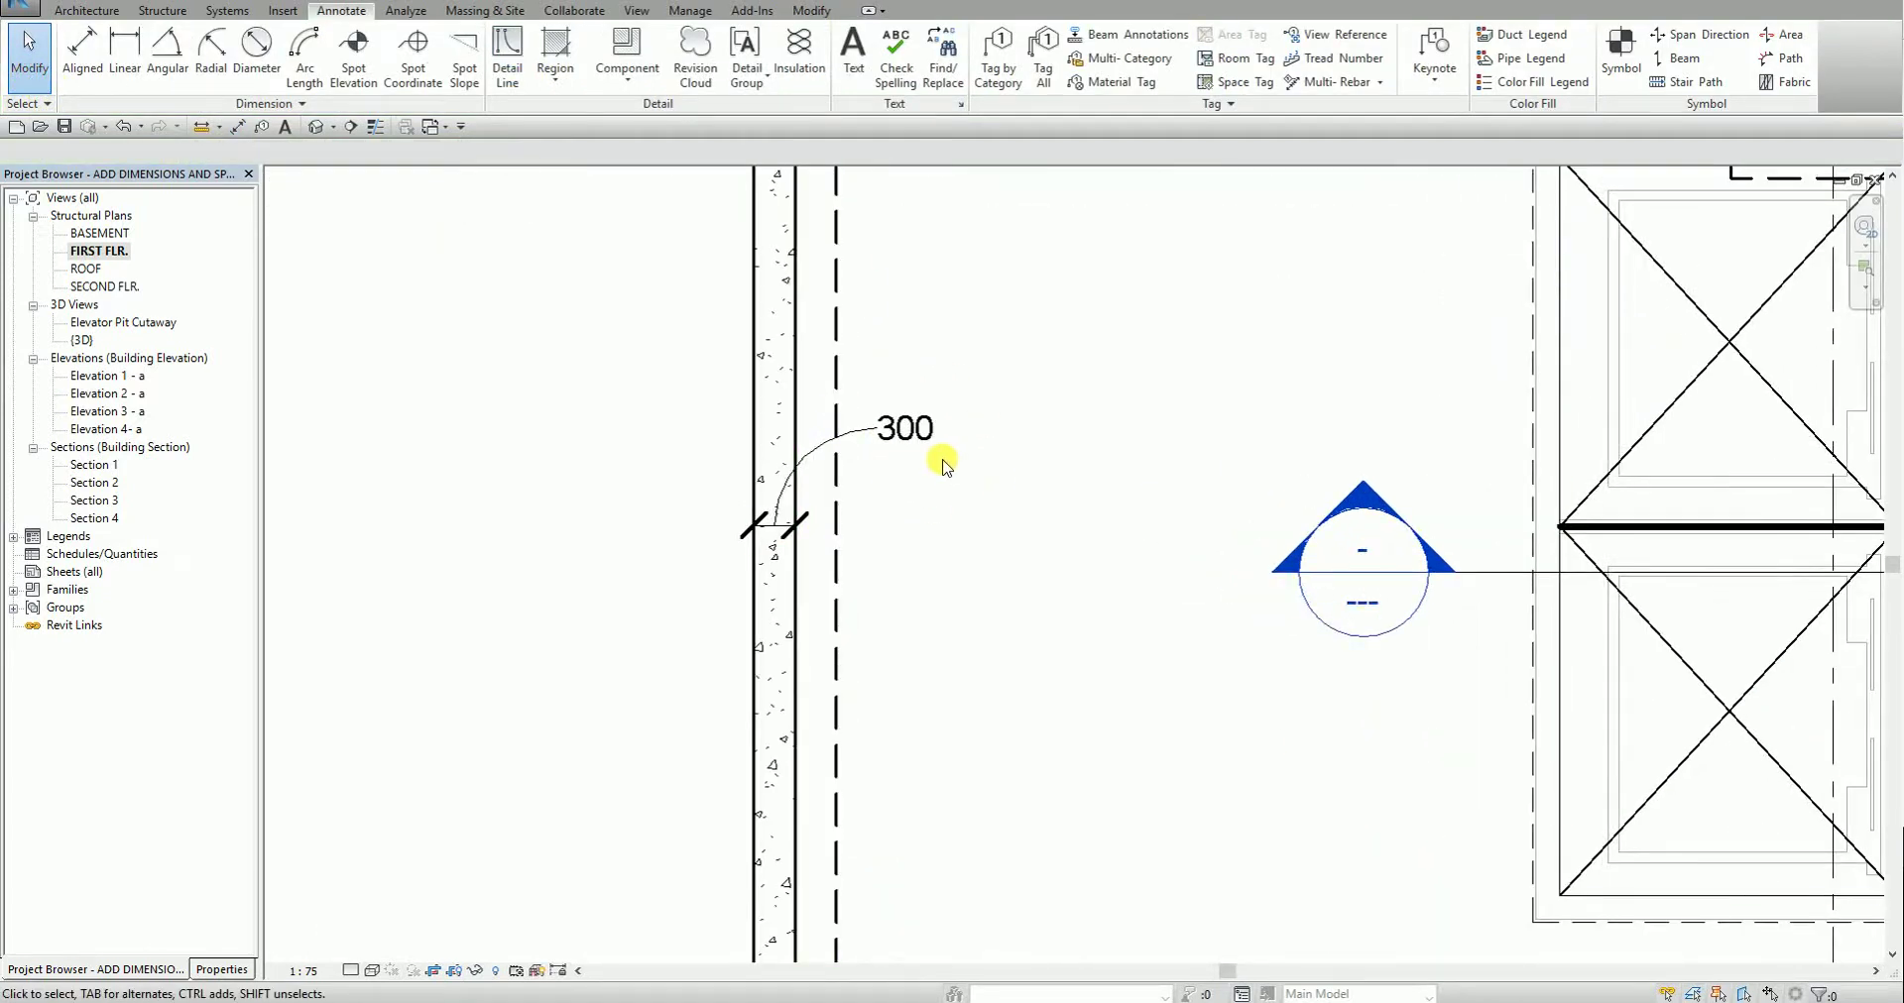
click(859, 441)
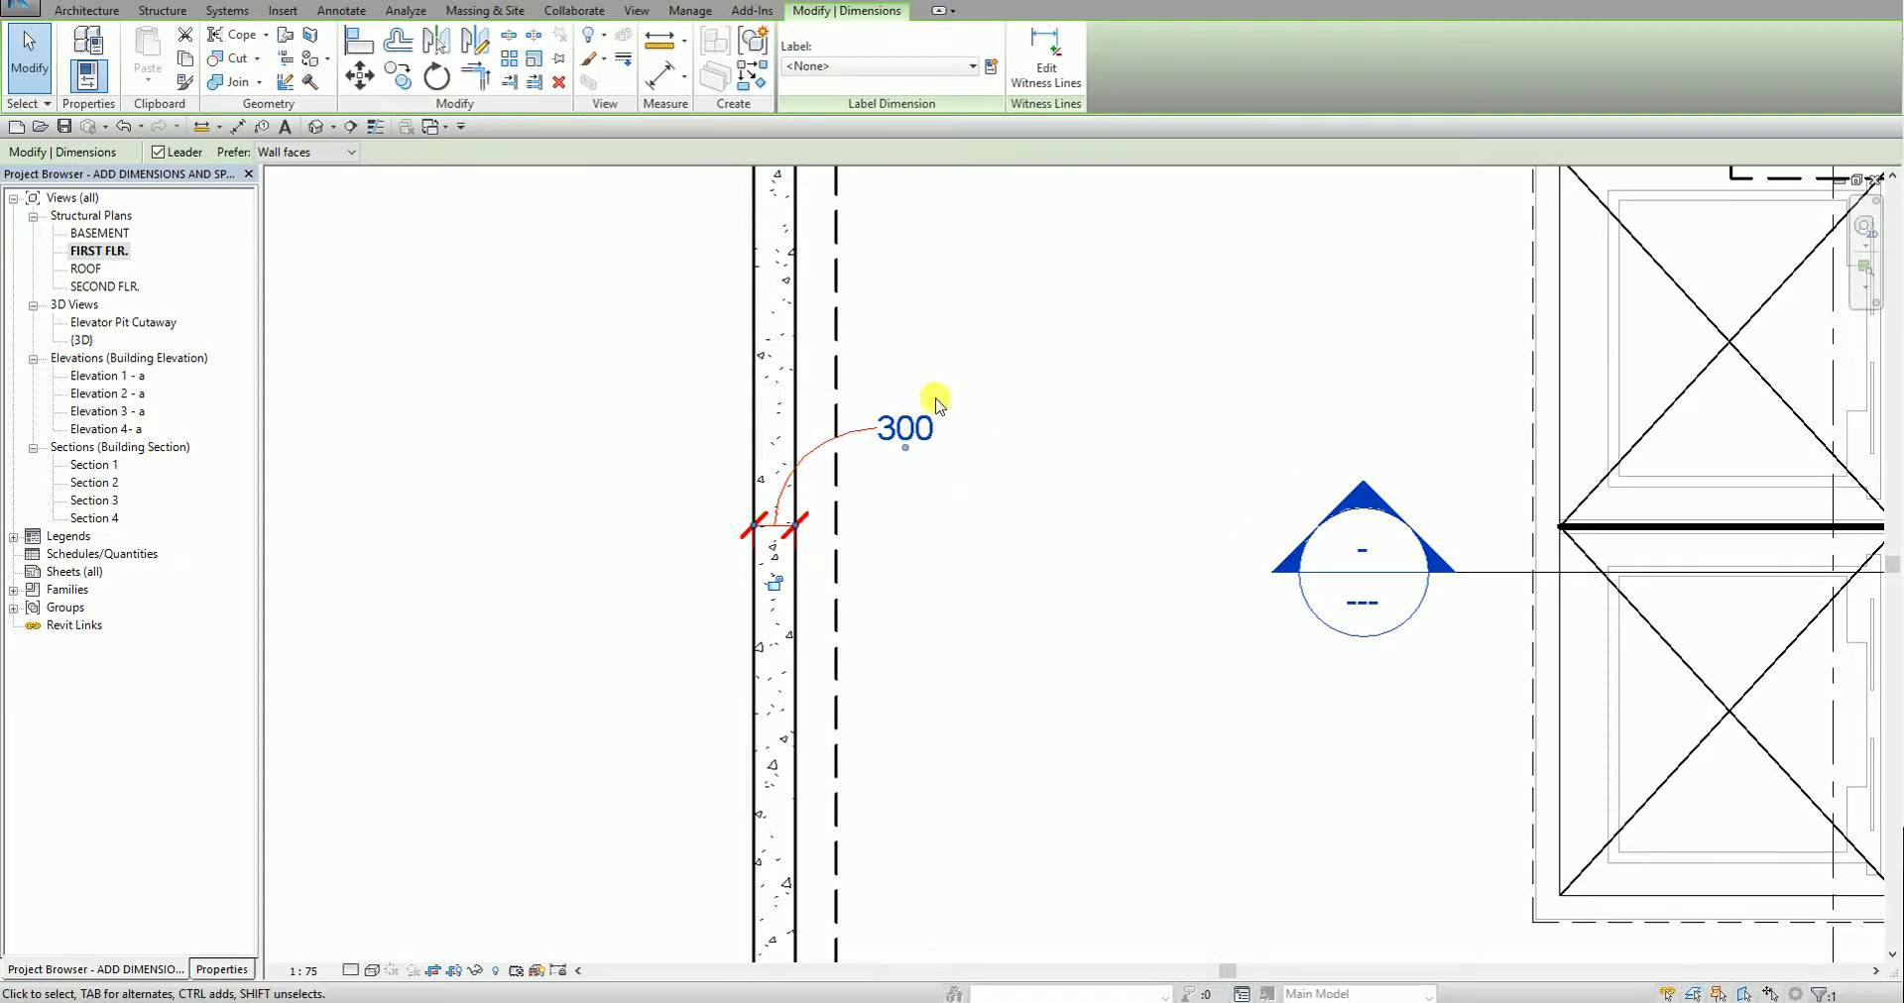
click(917, 434)
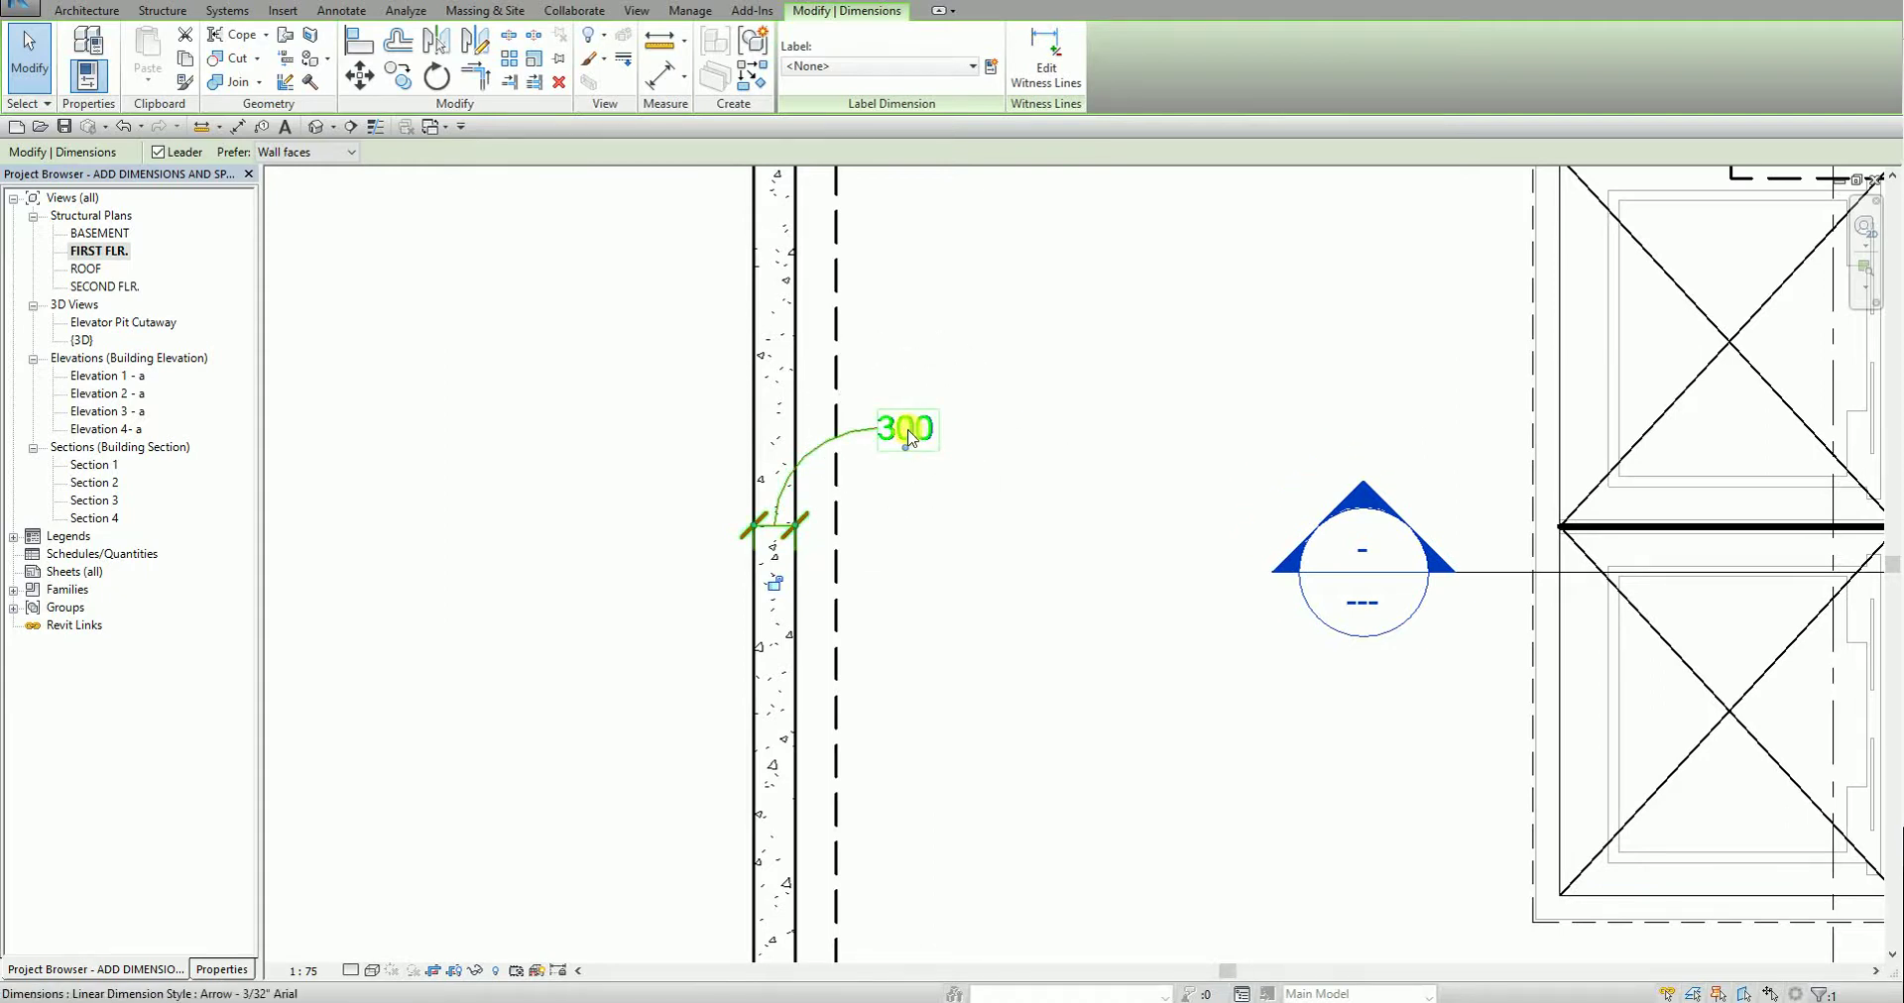
click(911, 435)
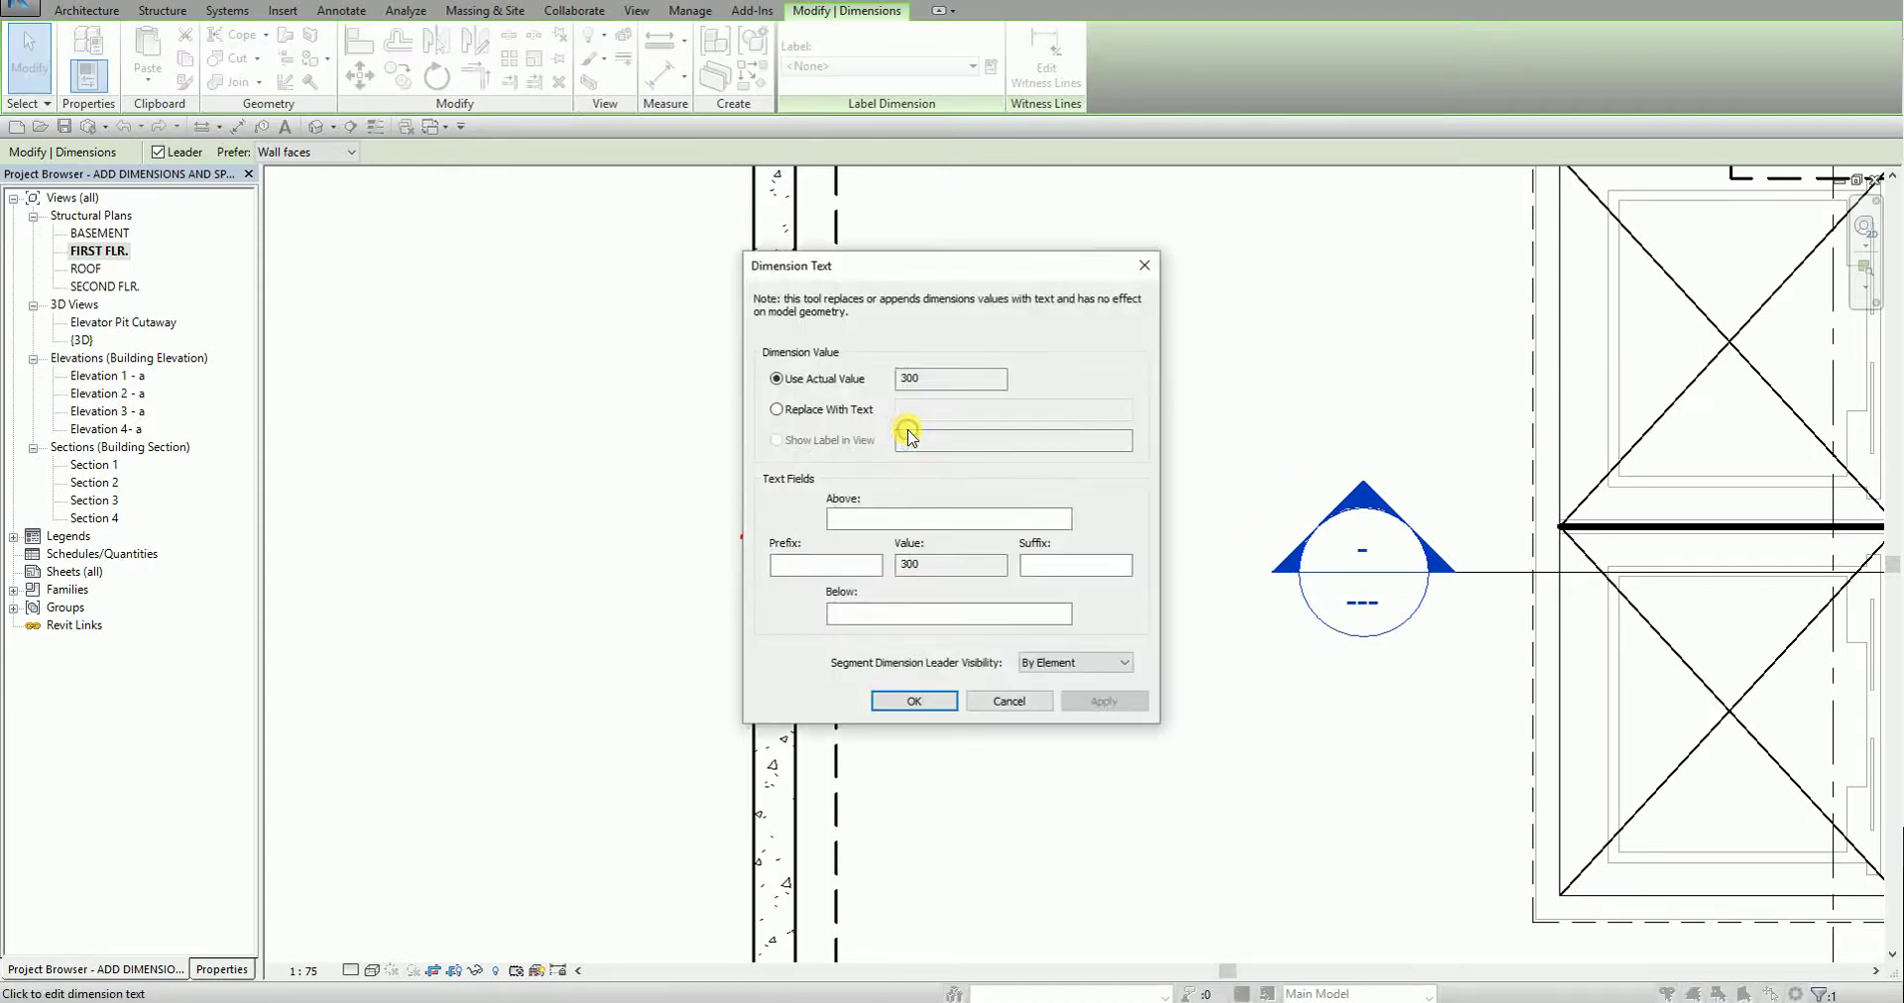
click(795, 274)
click(1862, 575)
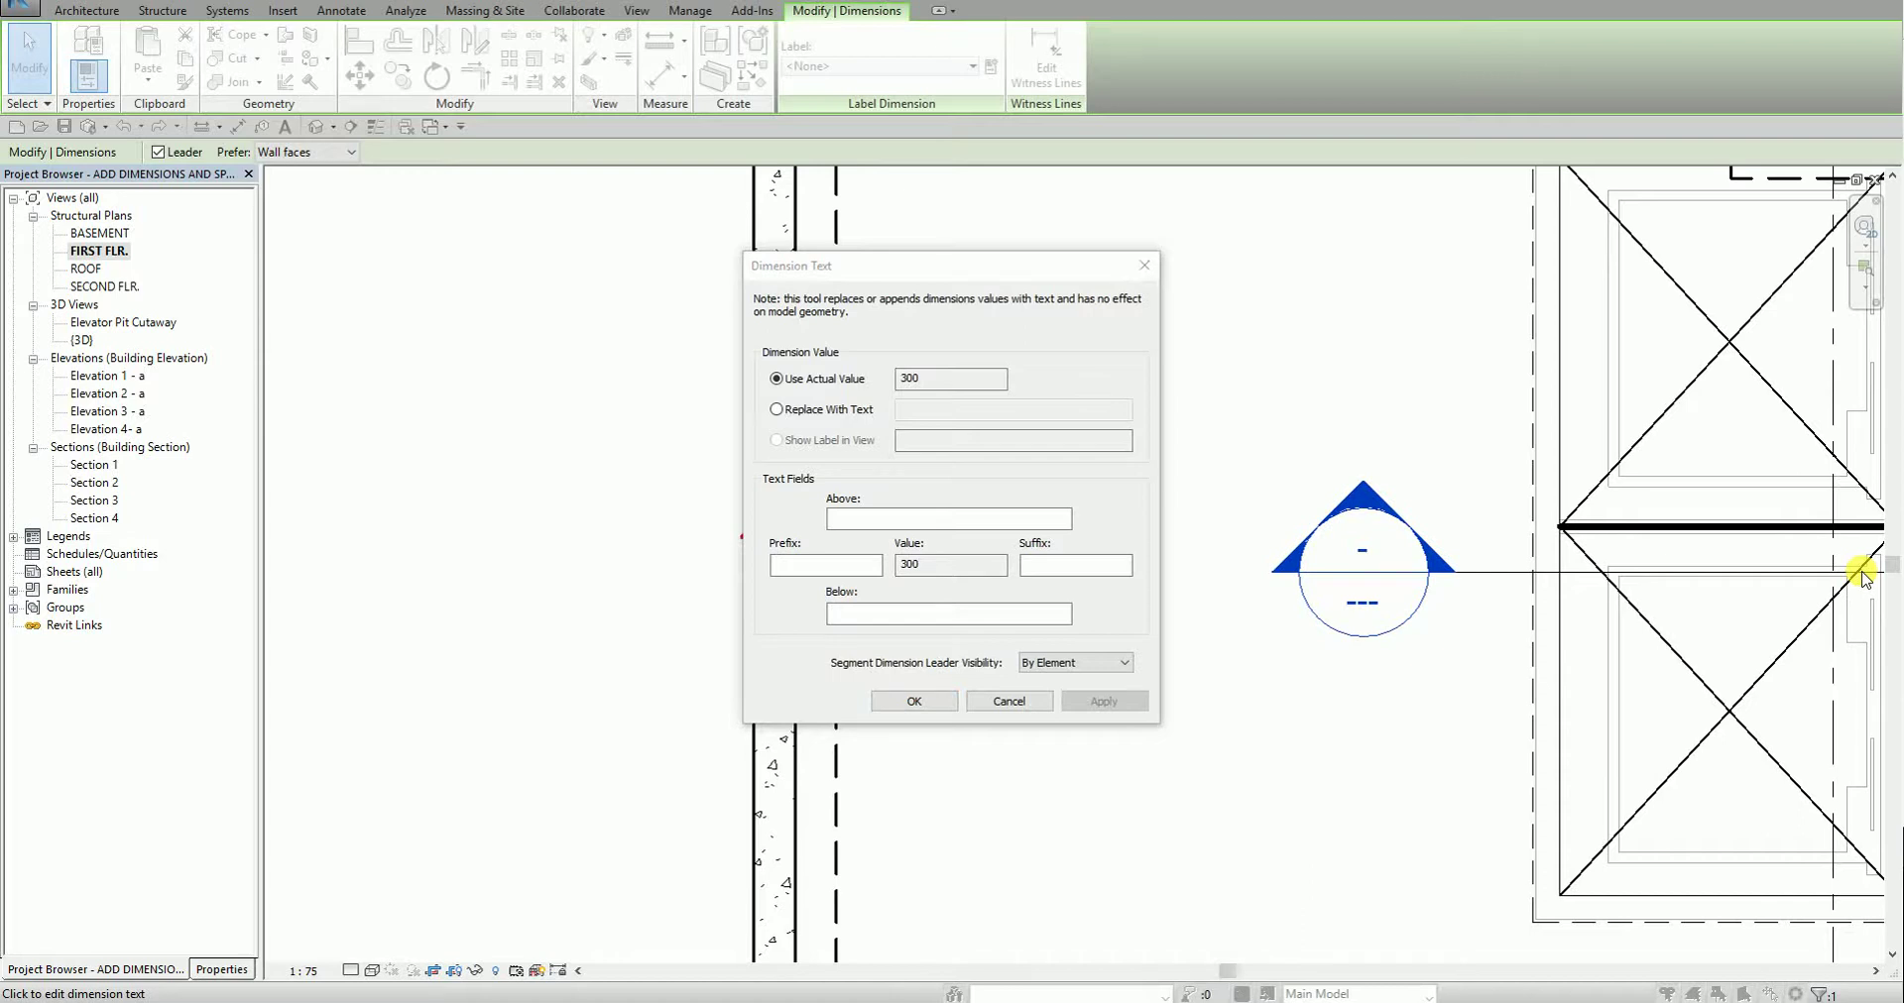
- Add the capitalised suffix TYP so the dimension reads 300 TYP
click(1042, 566)
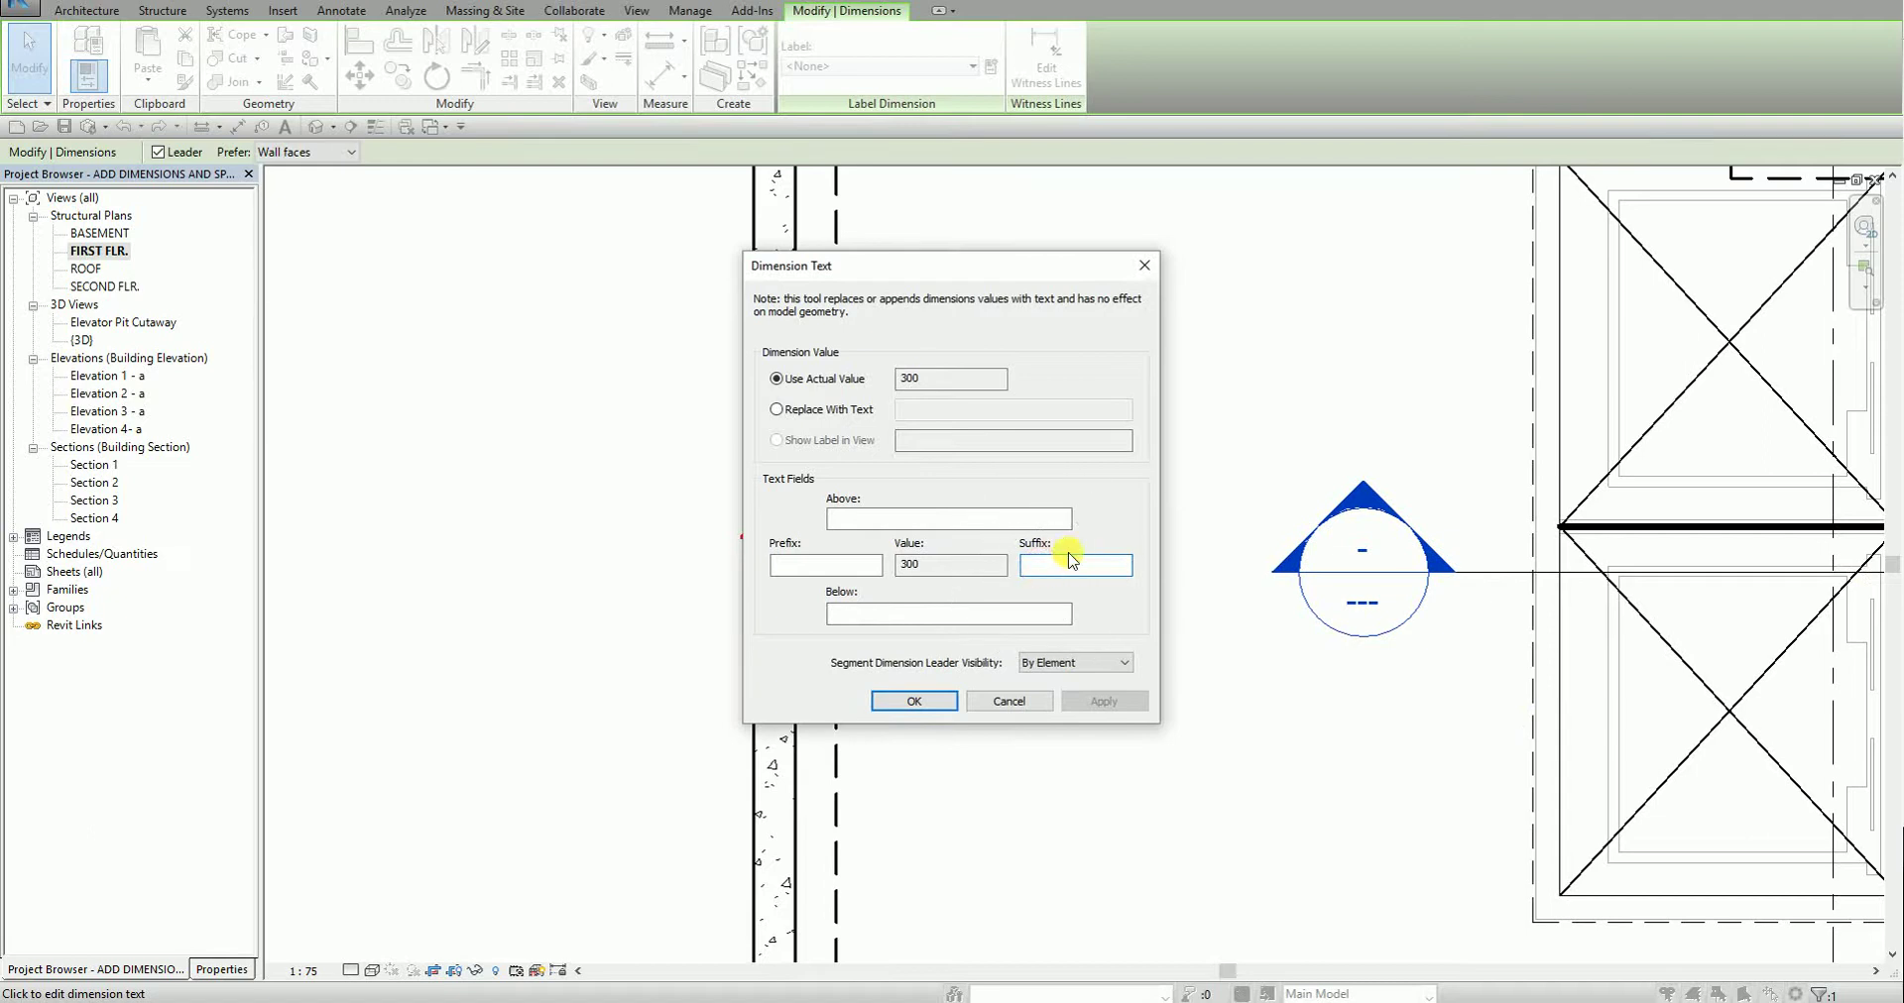
text(t)
key(BackSpace)
key(Caps_Lock)
click(1069, 565)
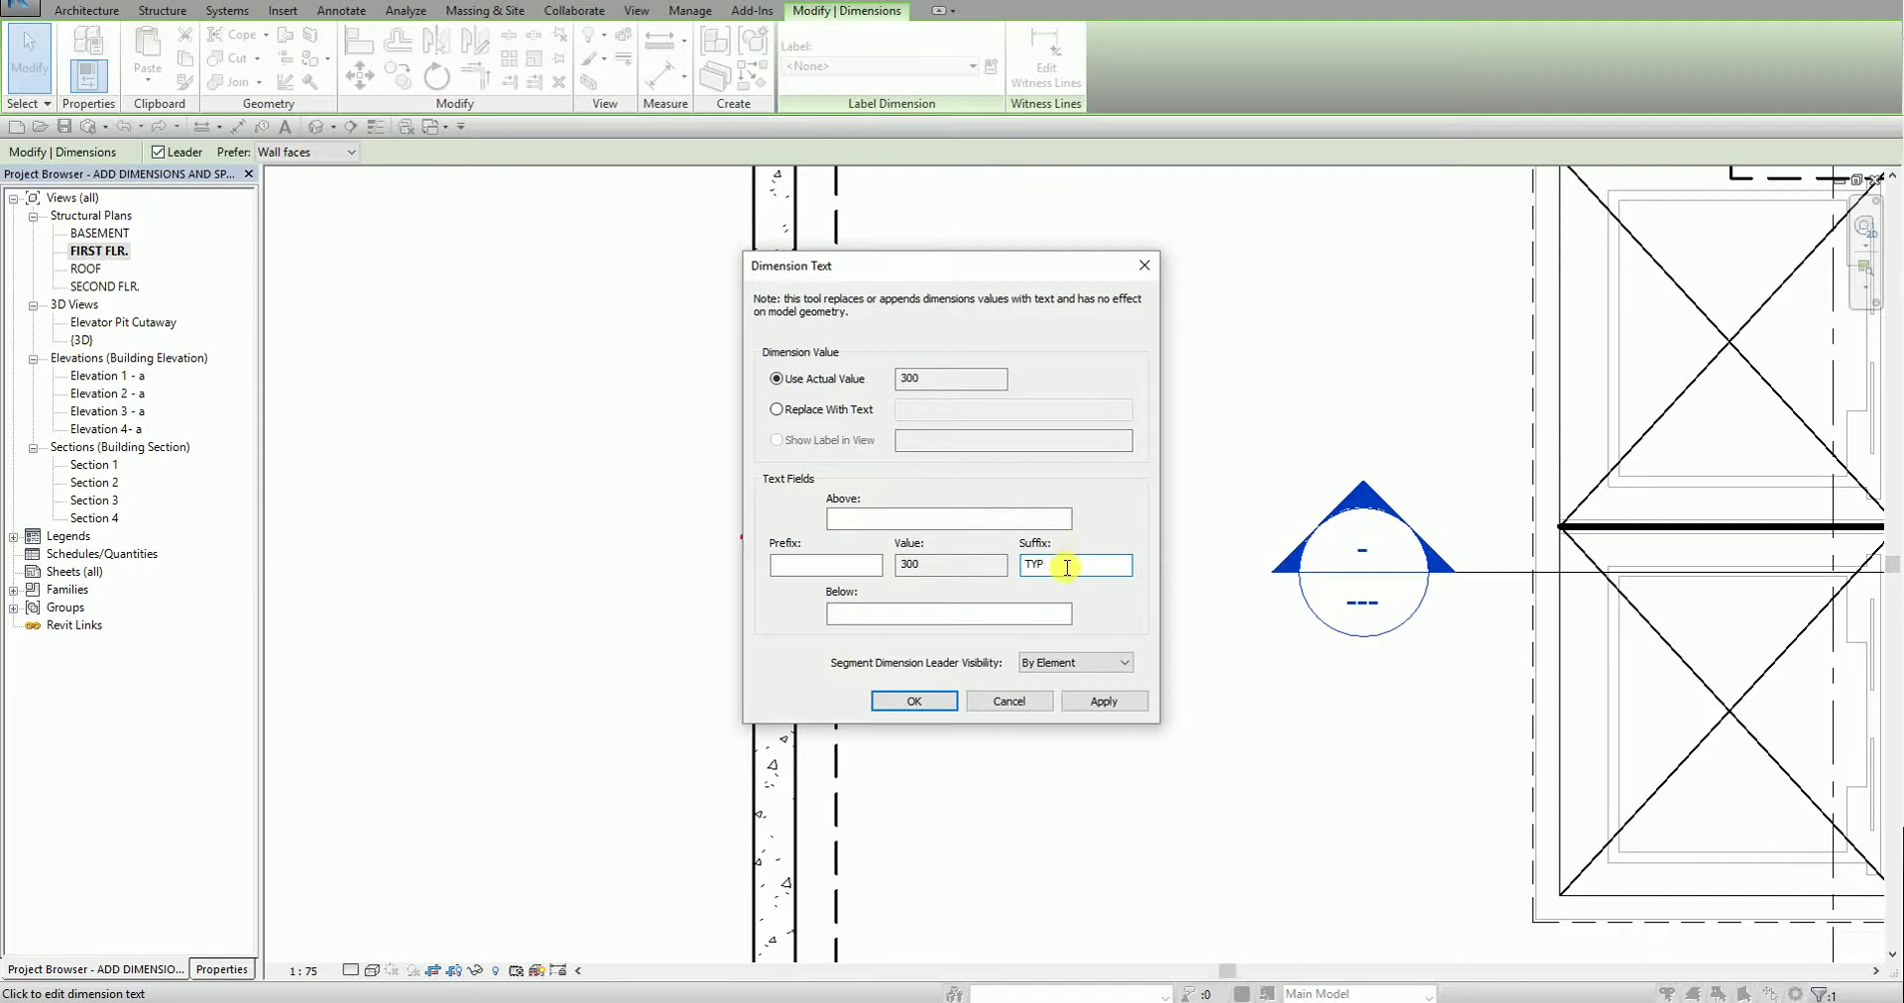
click(910, 701)
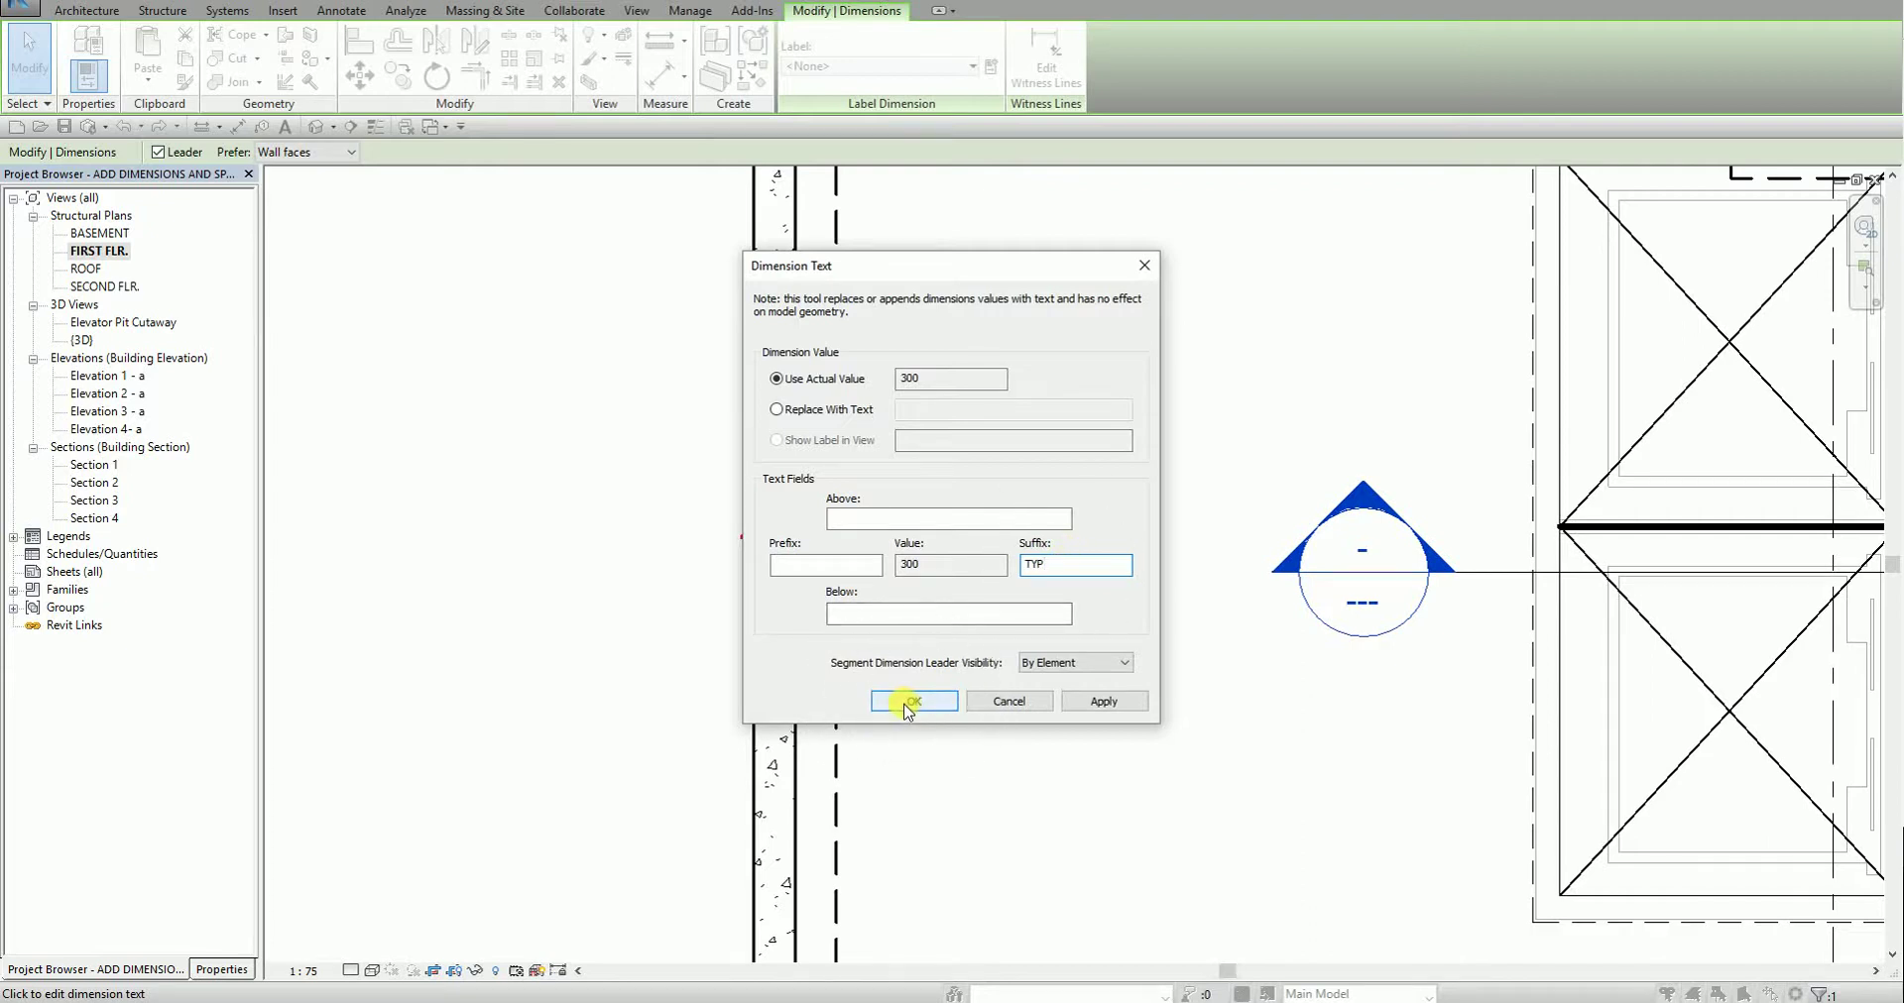
click(910, 701)
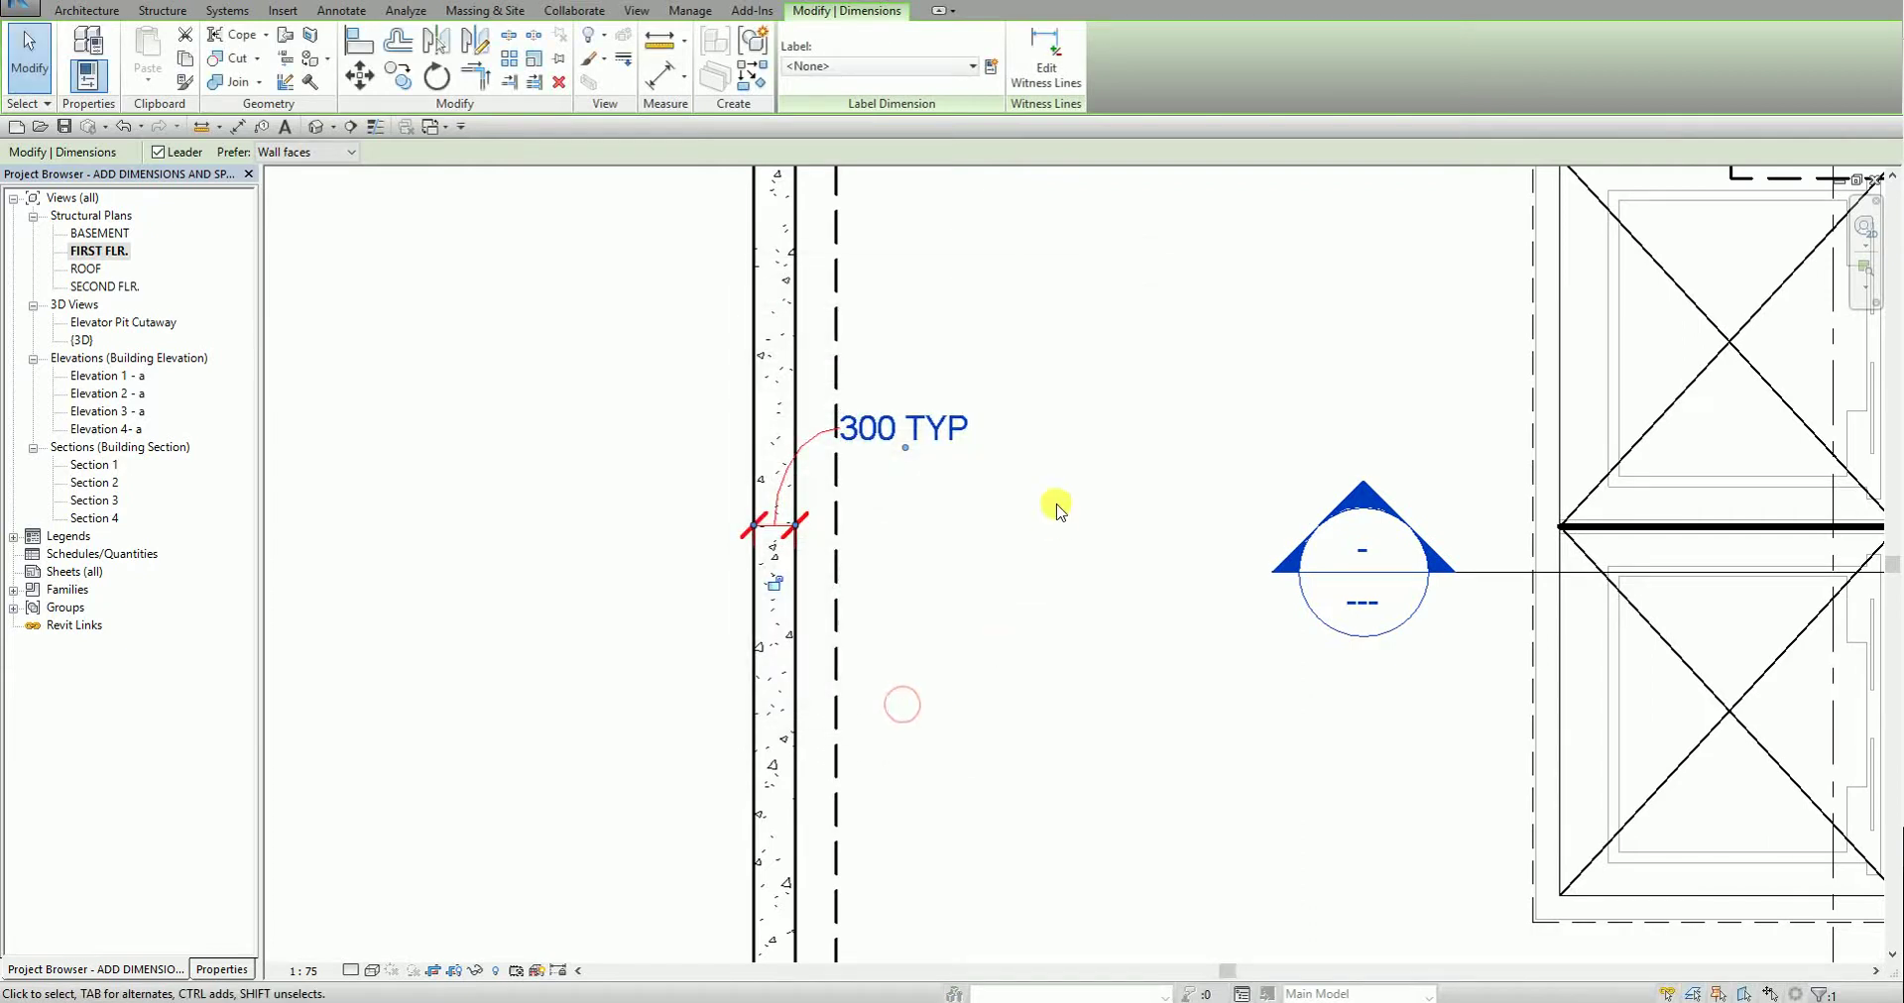
click(952, 510)
scroll(952, 510, down, 2)
- Move the 300 TYP text slightly further right, away from the wall
scroll(923, 509, up, 3)
click(909, 468)
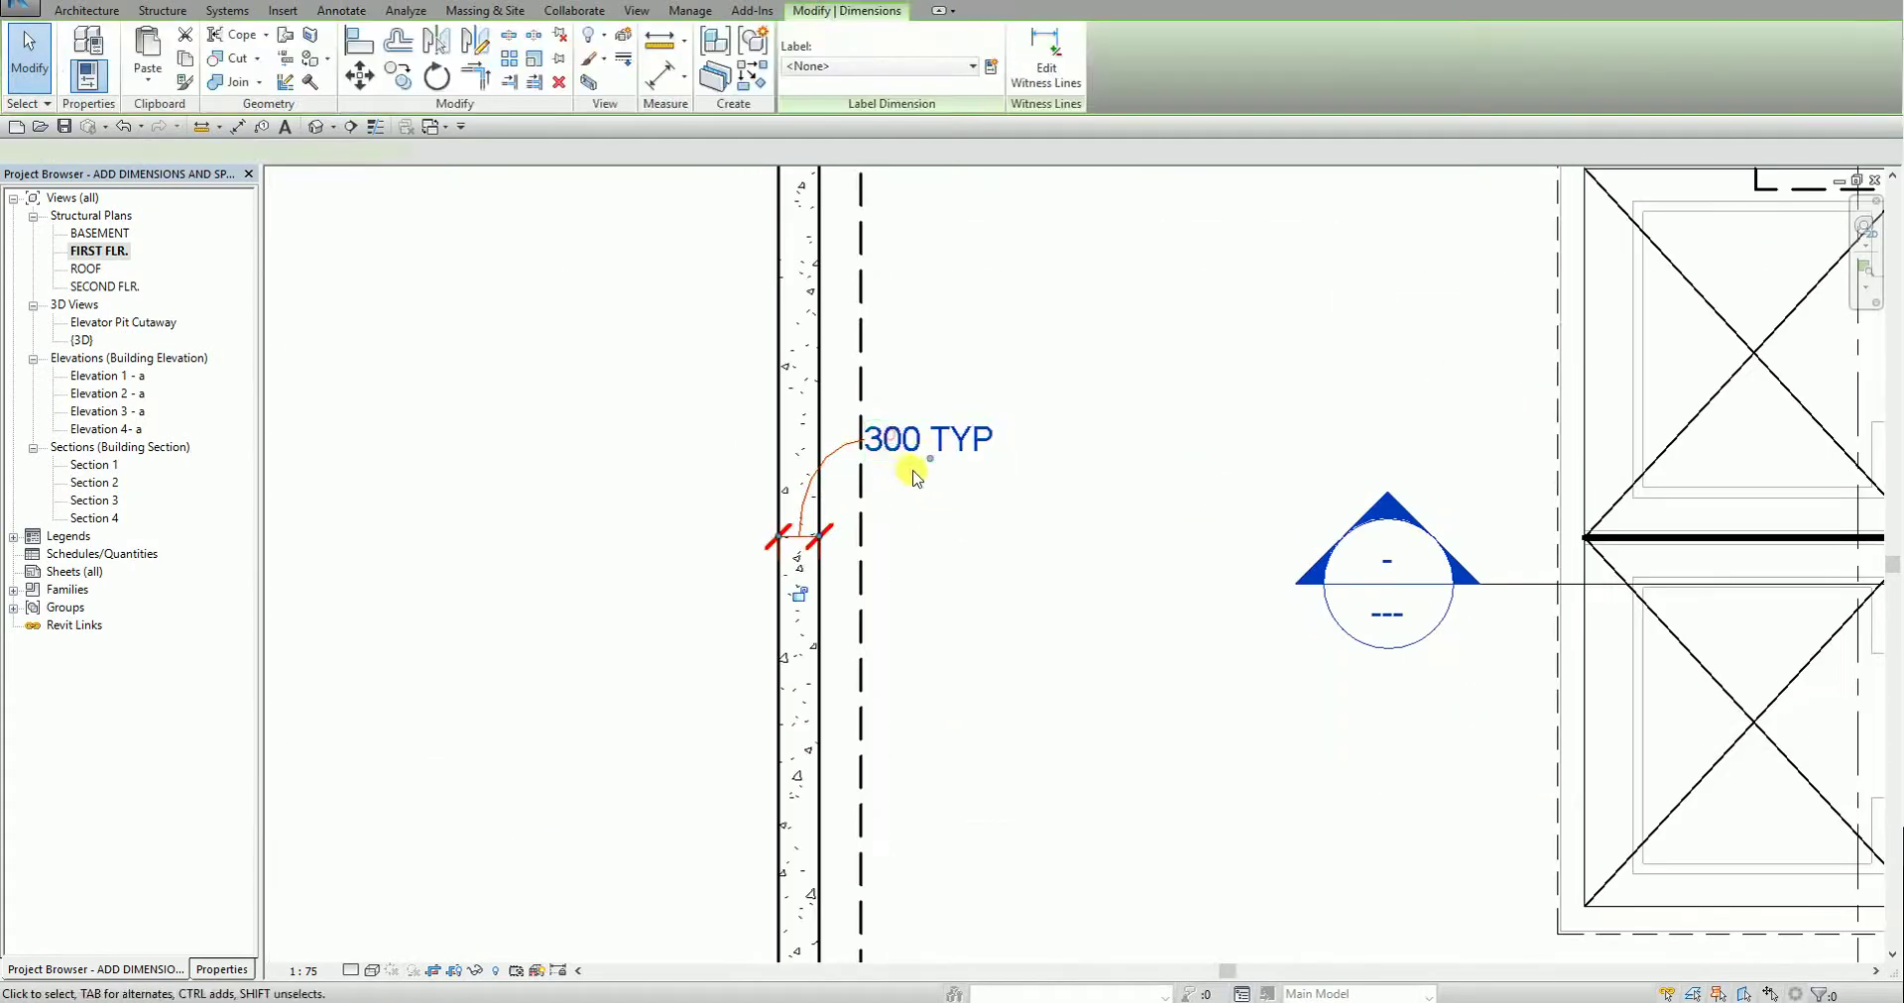
drag(932, 466, 964, 490)
click(1013, 374)
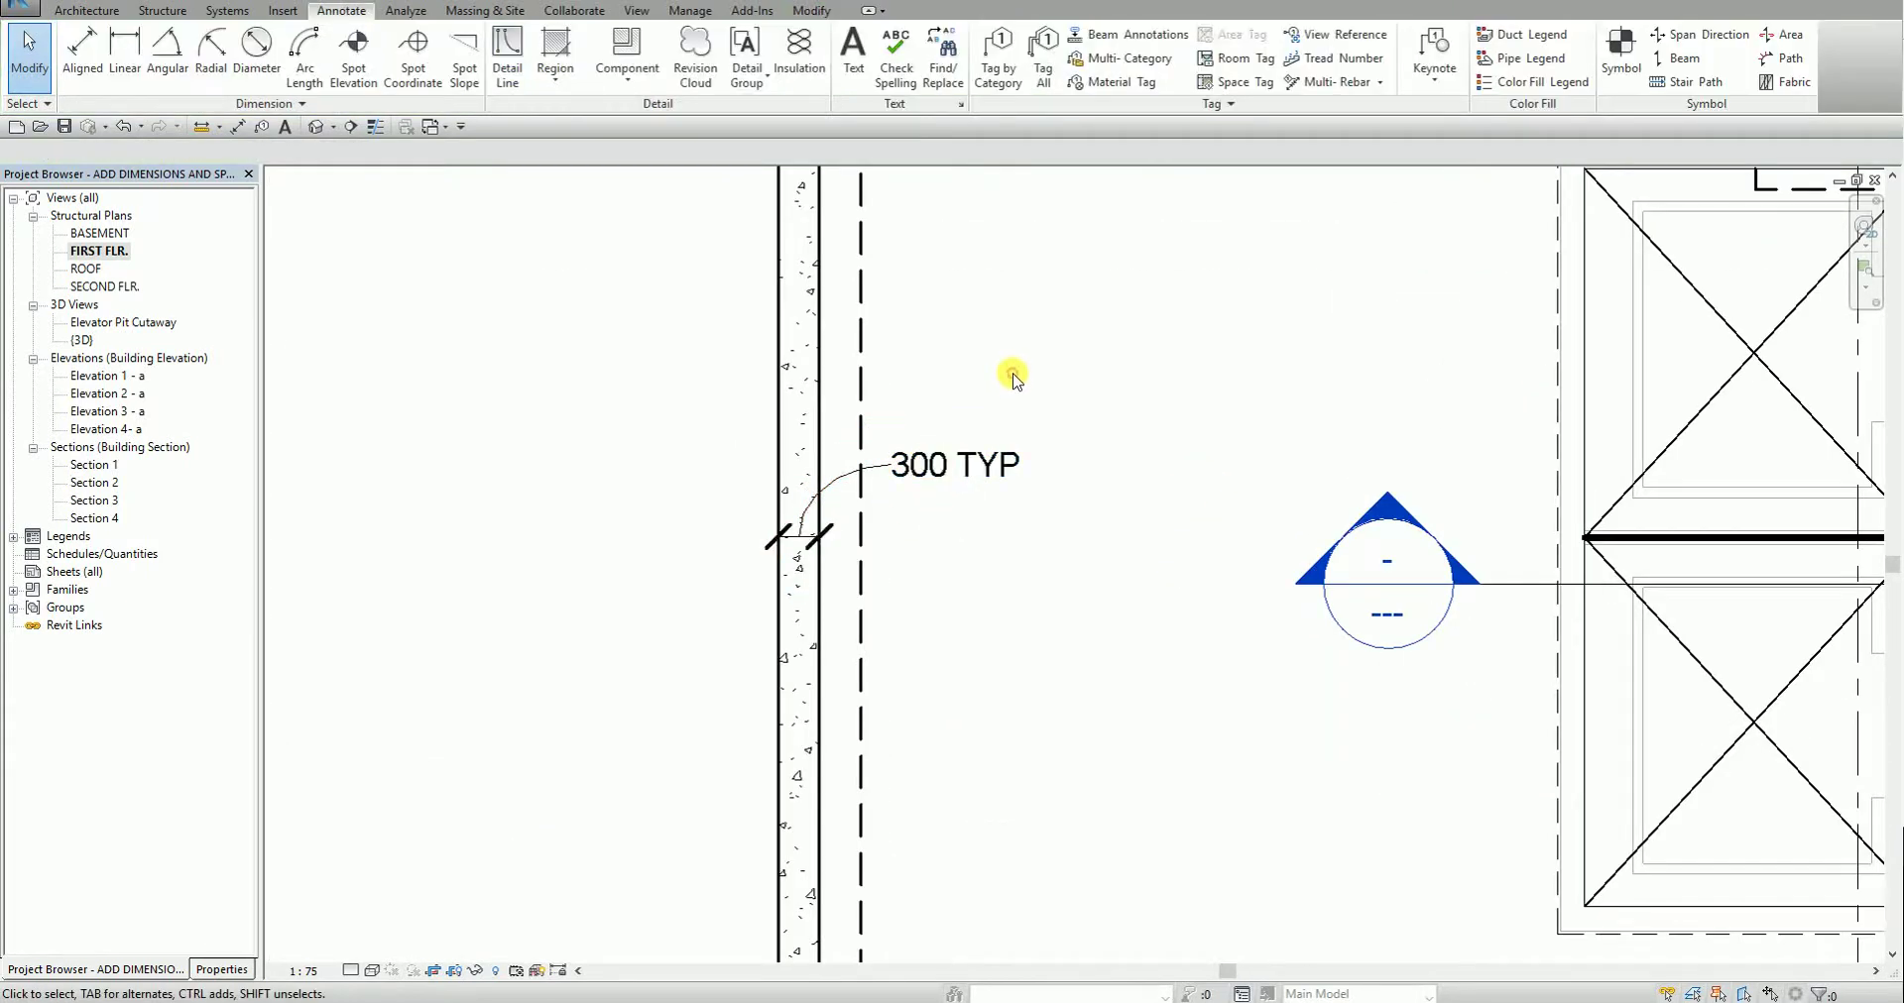
- Pan and zoom the plan to bring the wall along grid 2 into view
scroll(1007, 377, down, 2)
middle_drag(1013, 359, 1100, 503)
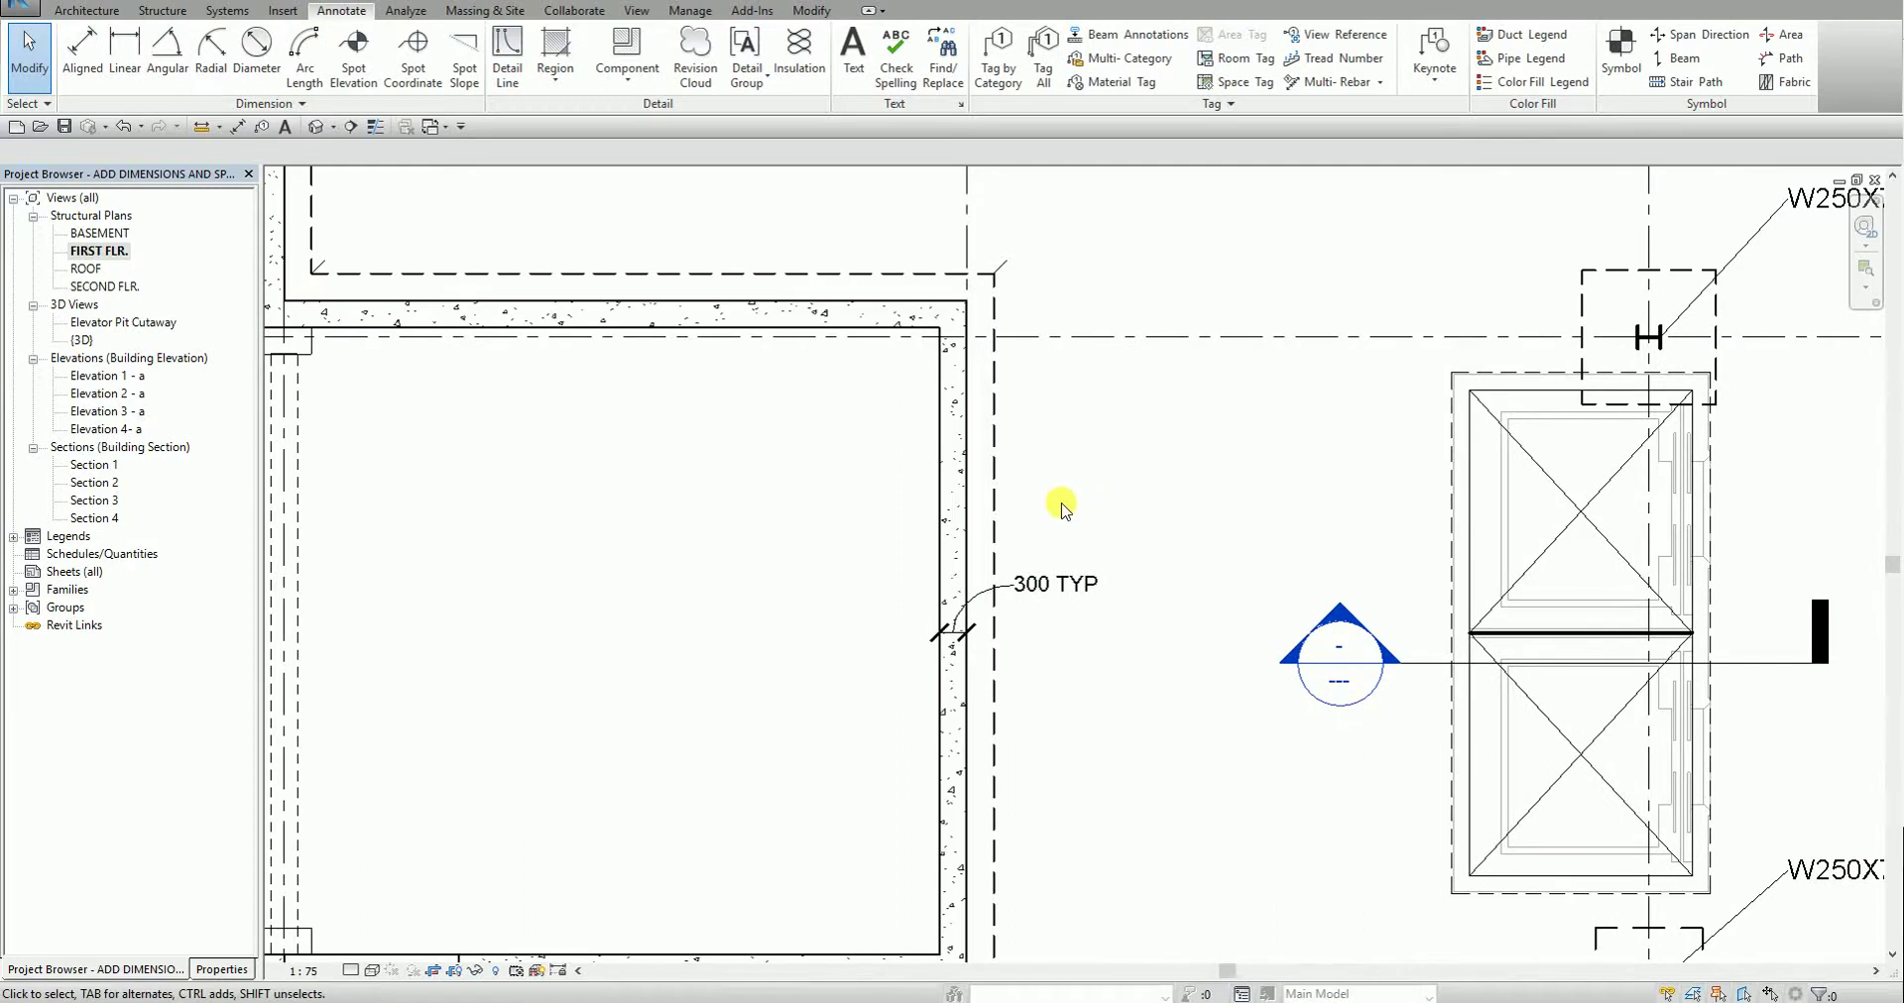
scroll(747, 463, down, 1)
middle_drag(747, 463, 863, 556)
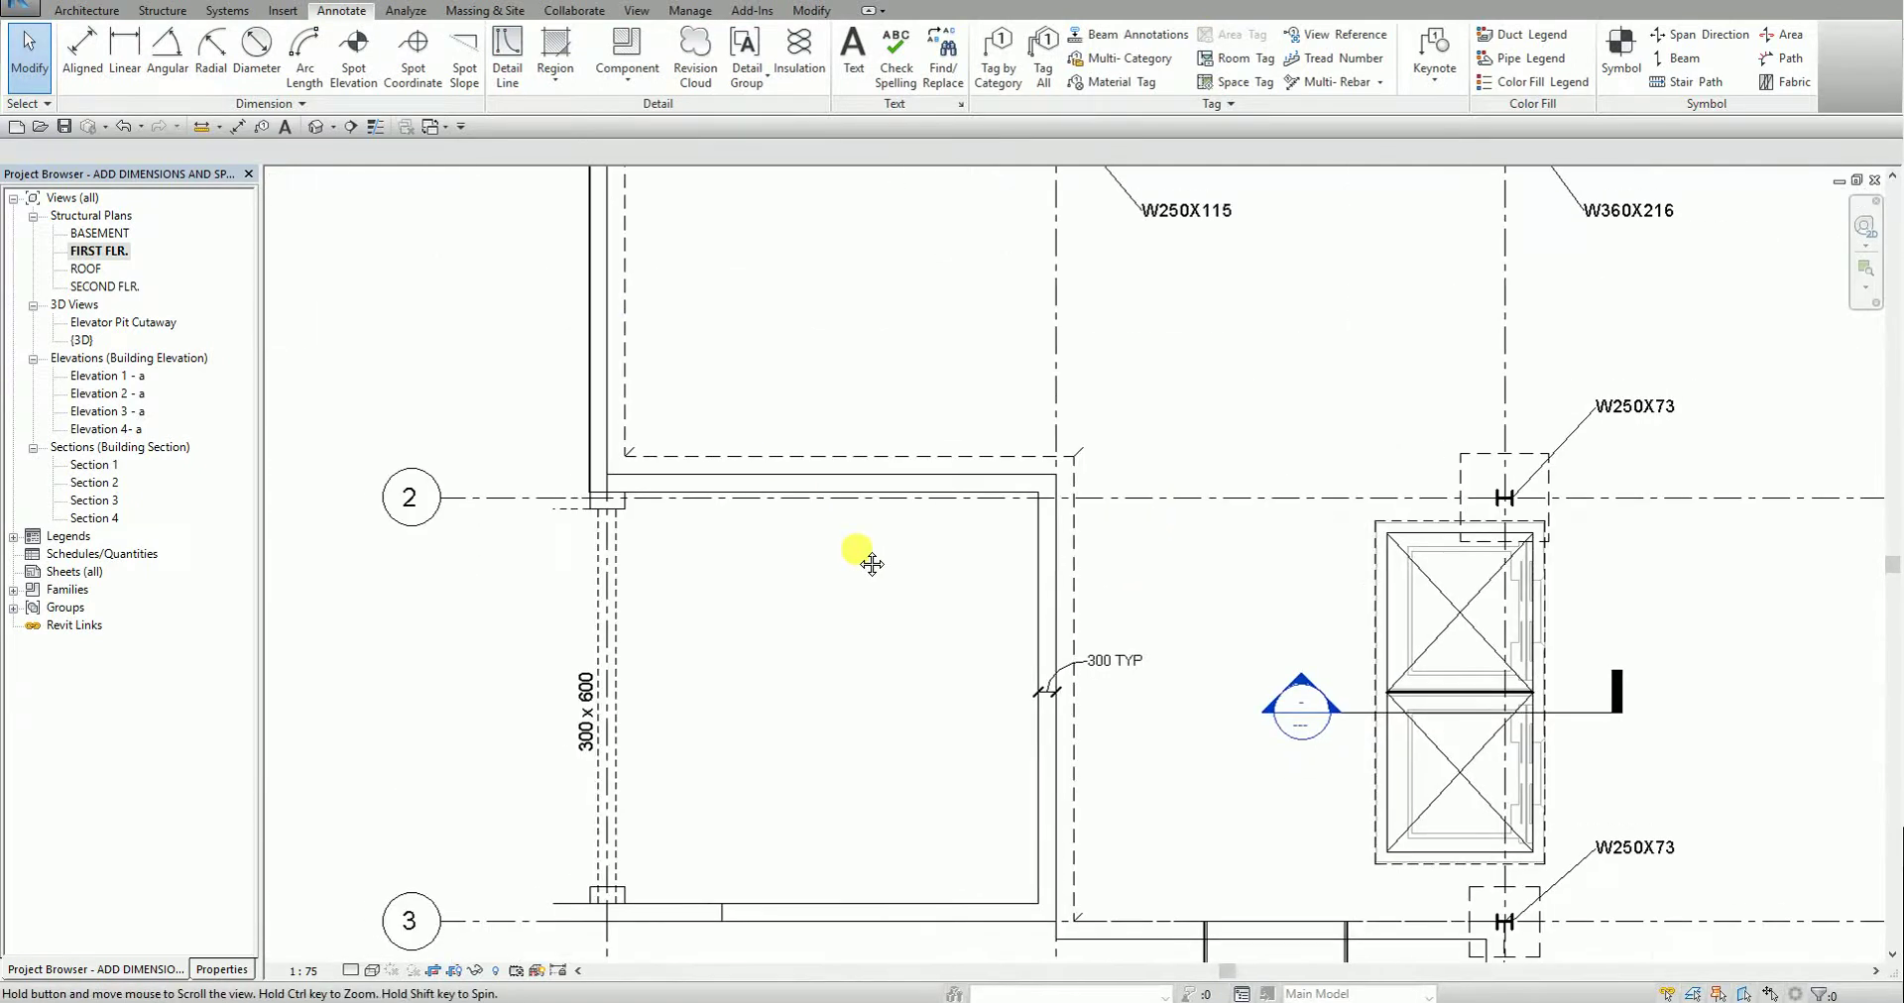
mouse_move(798, 208)
middle_down()
mouse_move(812, 309)
mouse_move(786, 281)
middle_up()
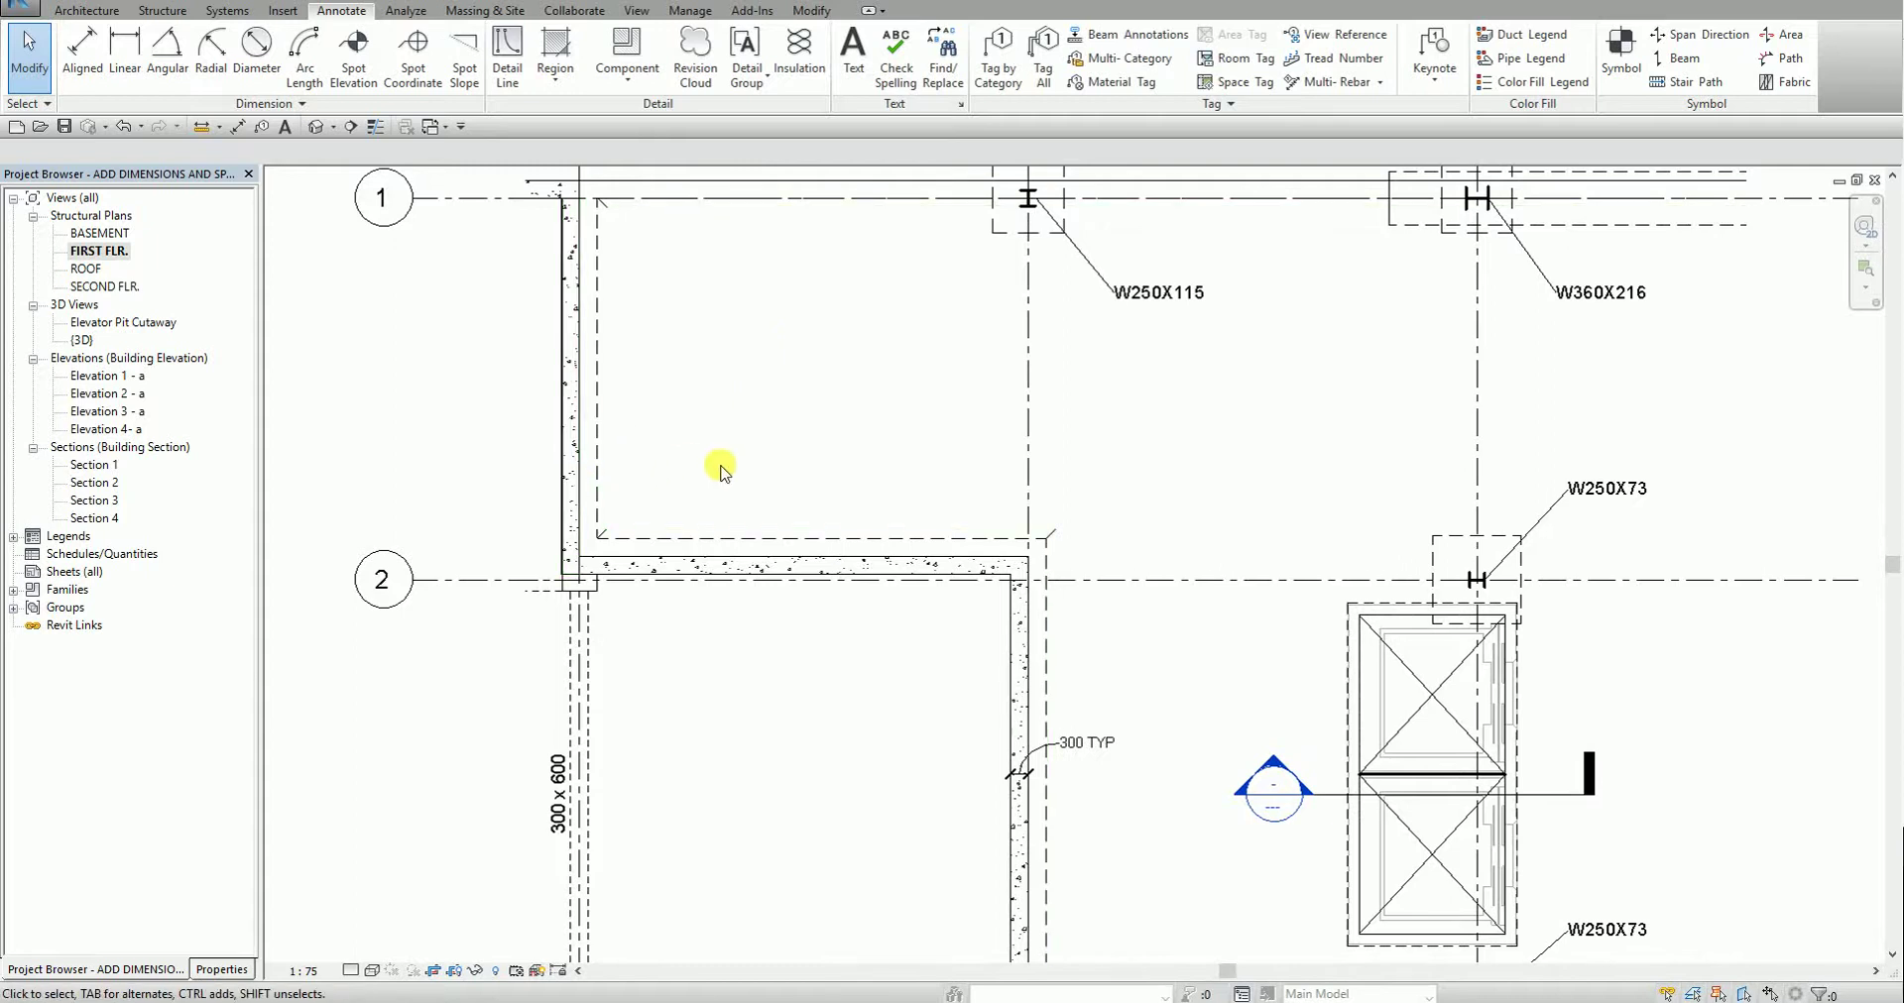
middle_drag(590, 481, 656, 475)
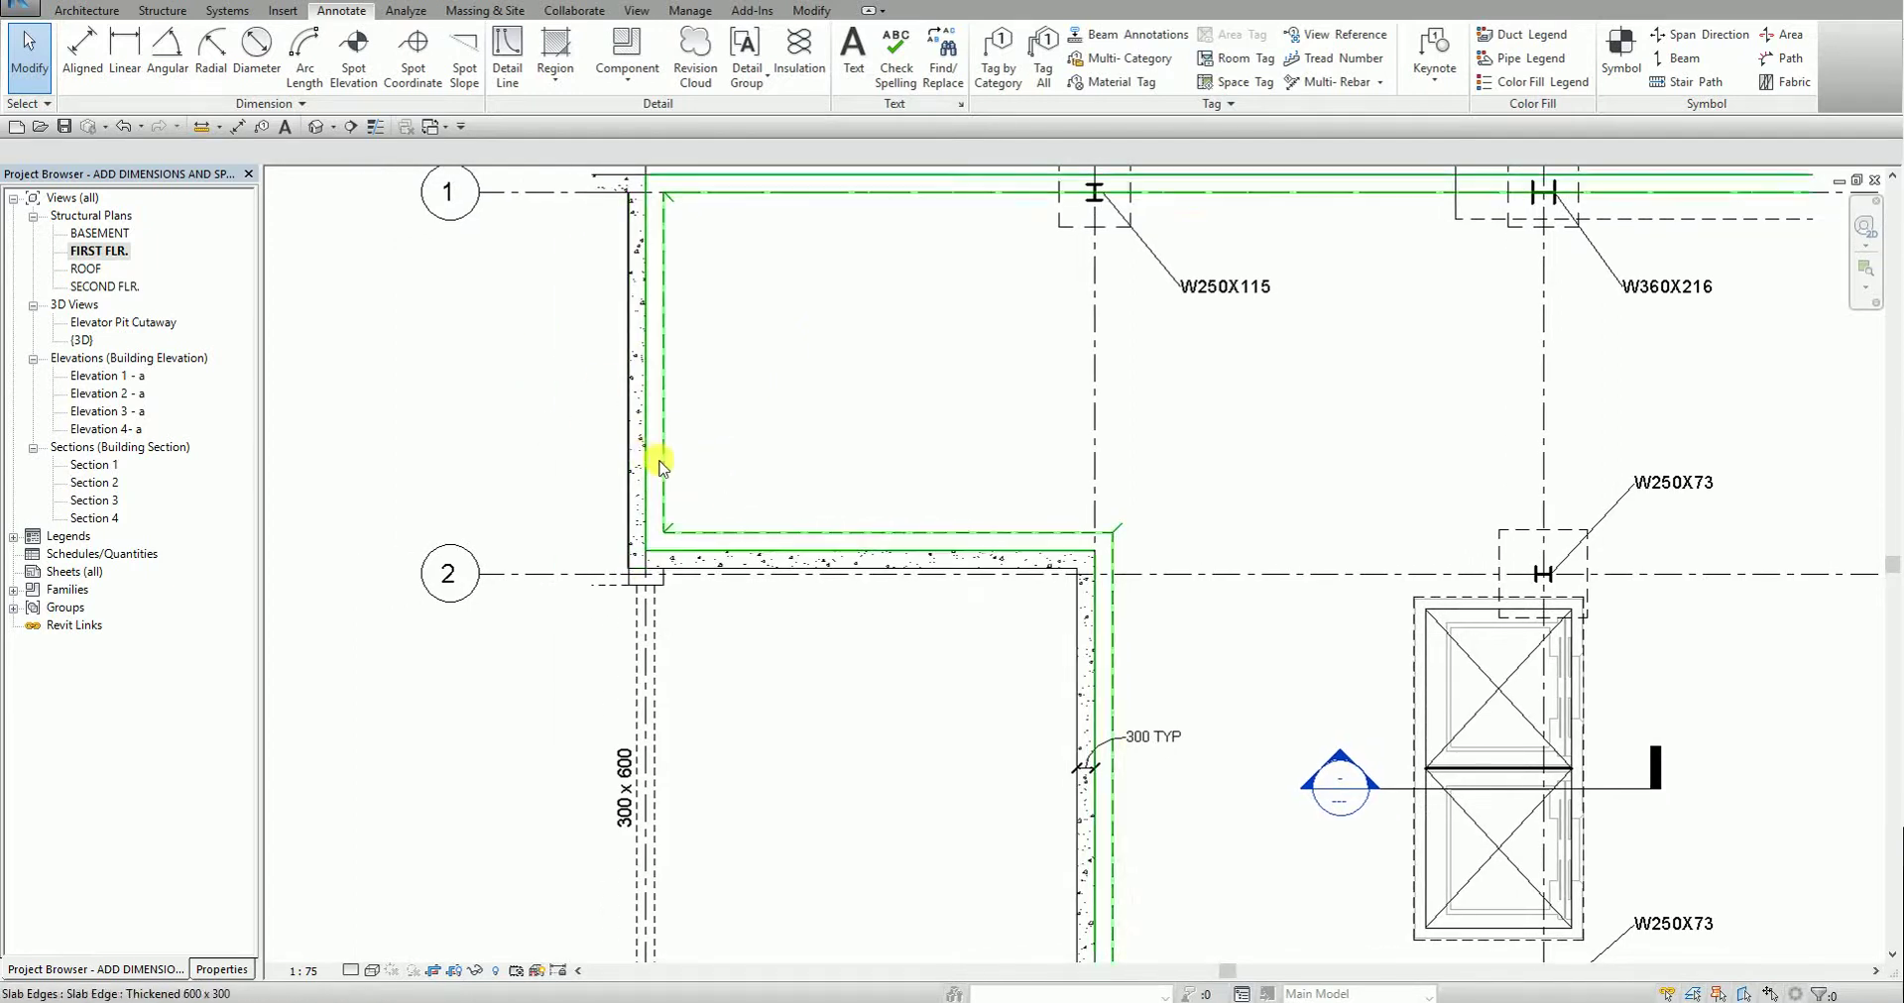
scroll(635, 455, up, 2)
scroll(922, 634, up, 1)
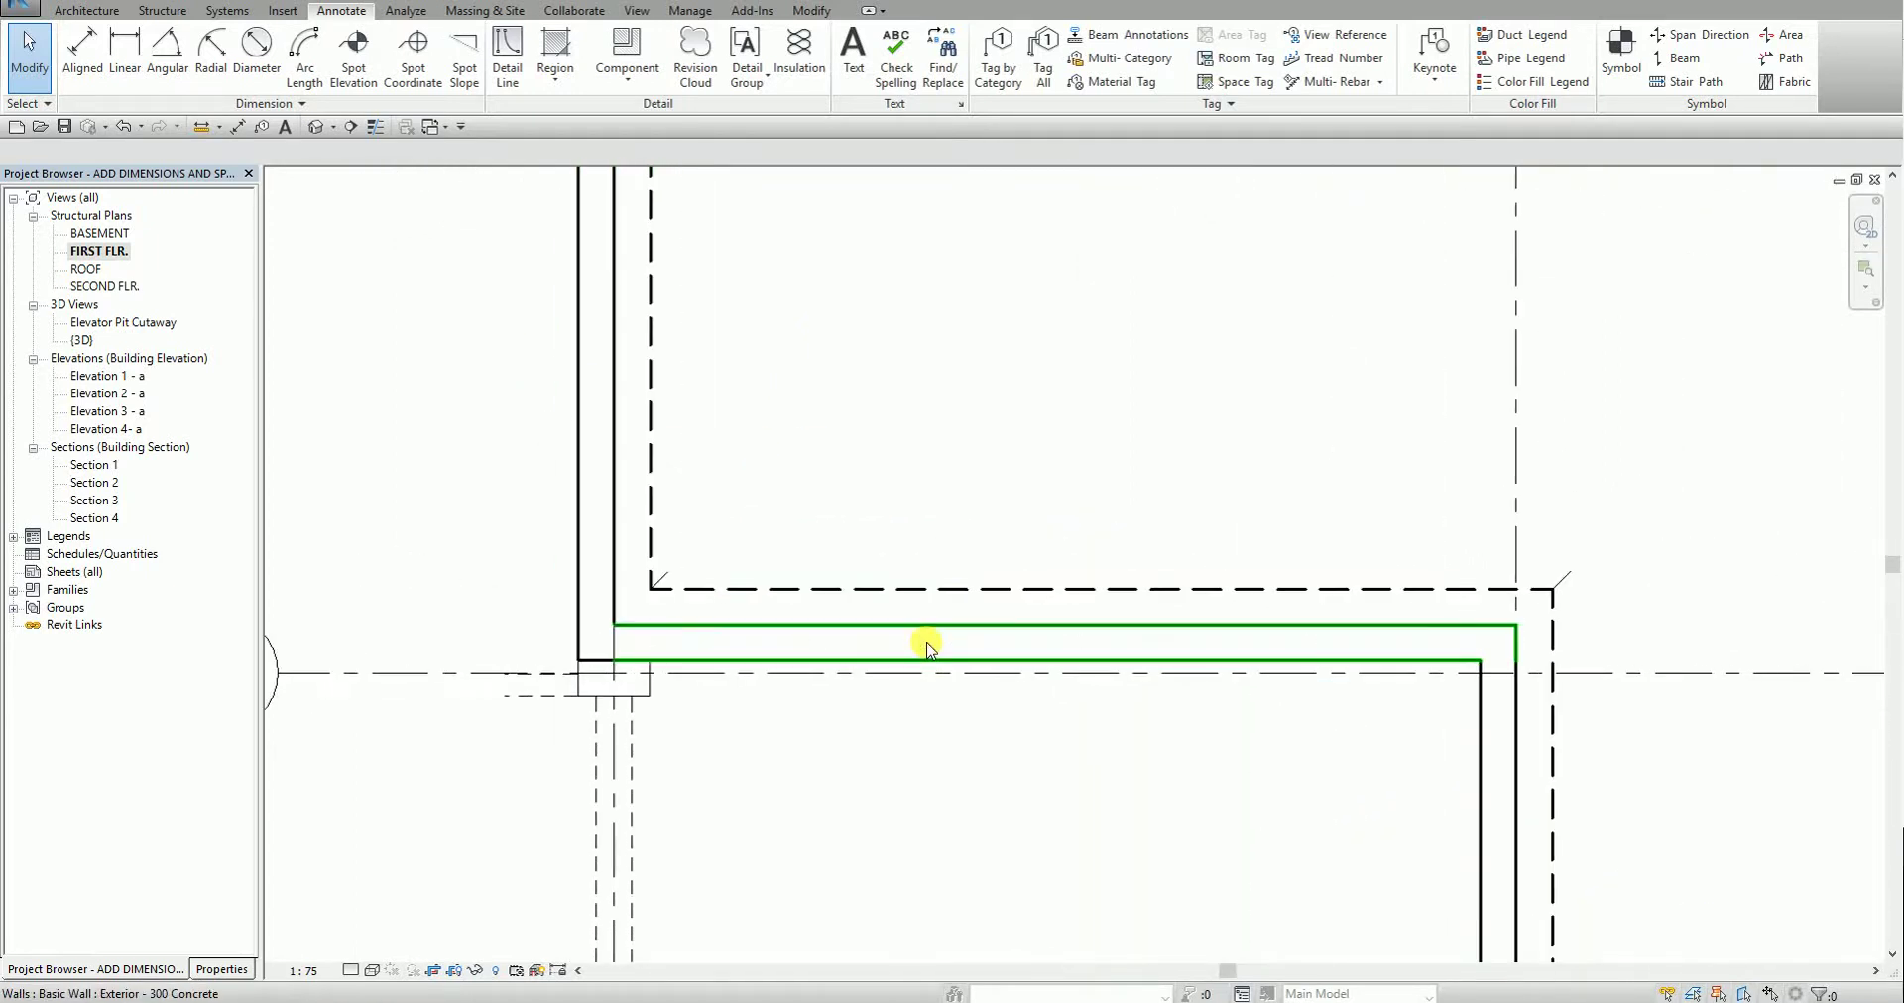
middle_drag(922, 634, 810, 605)
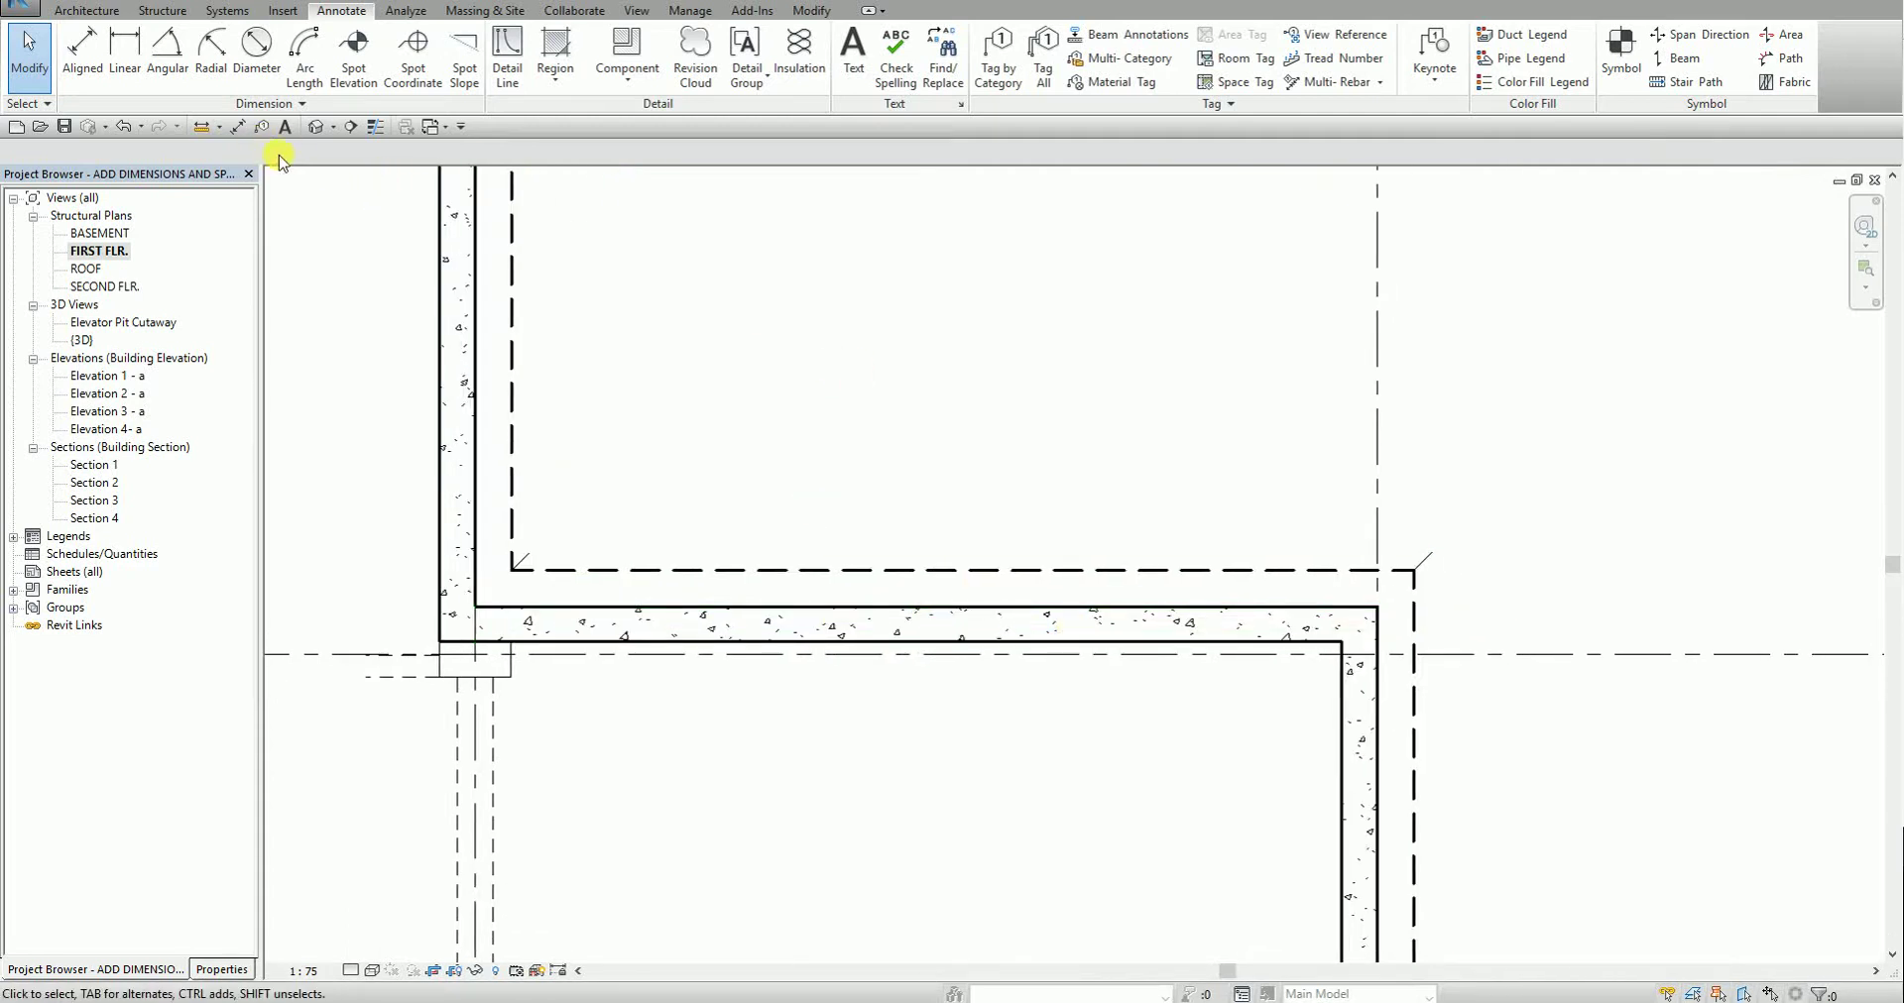
- Restart aligned dimensioning with the Pick option set to Entire Walls
click(236, 127)
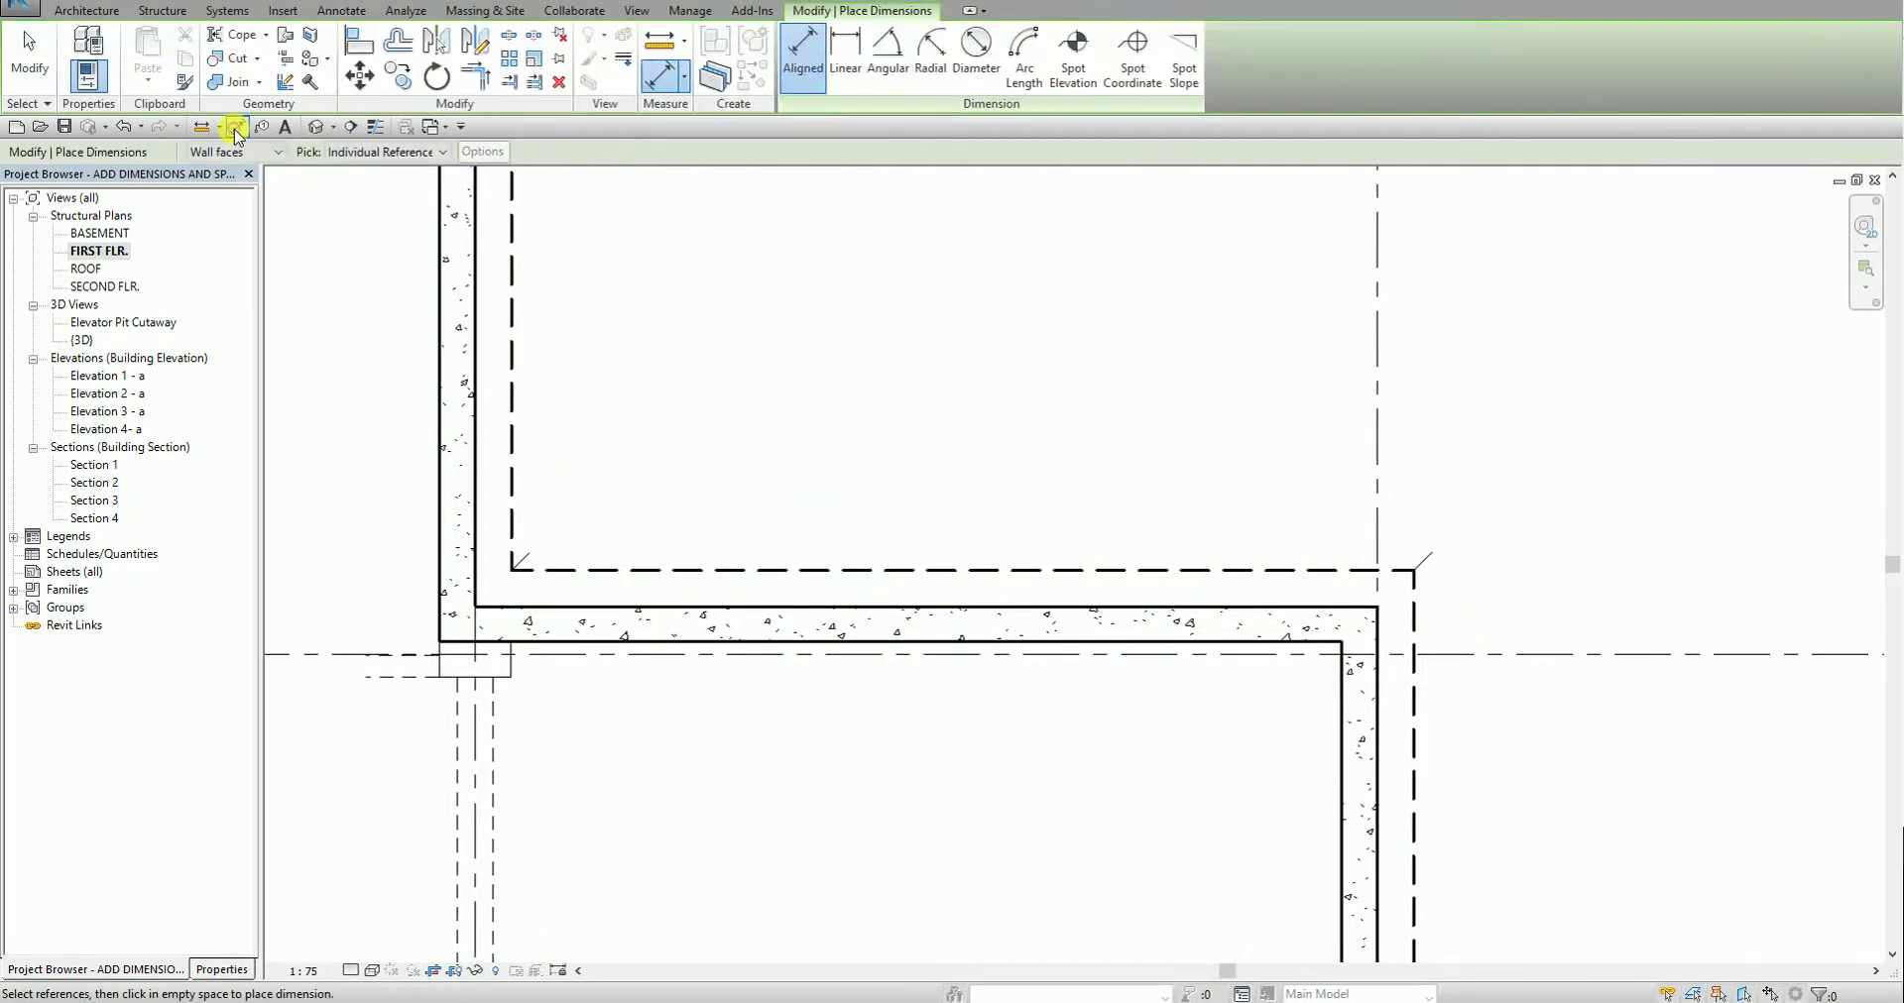
click(28, 52)
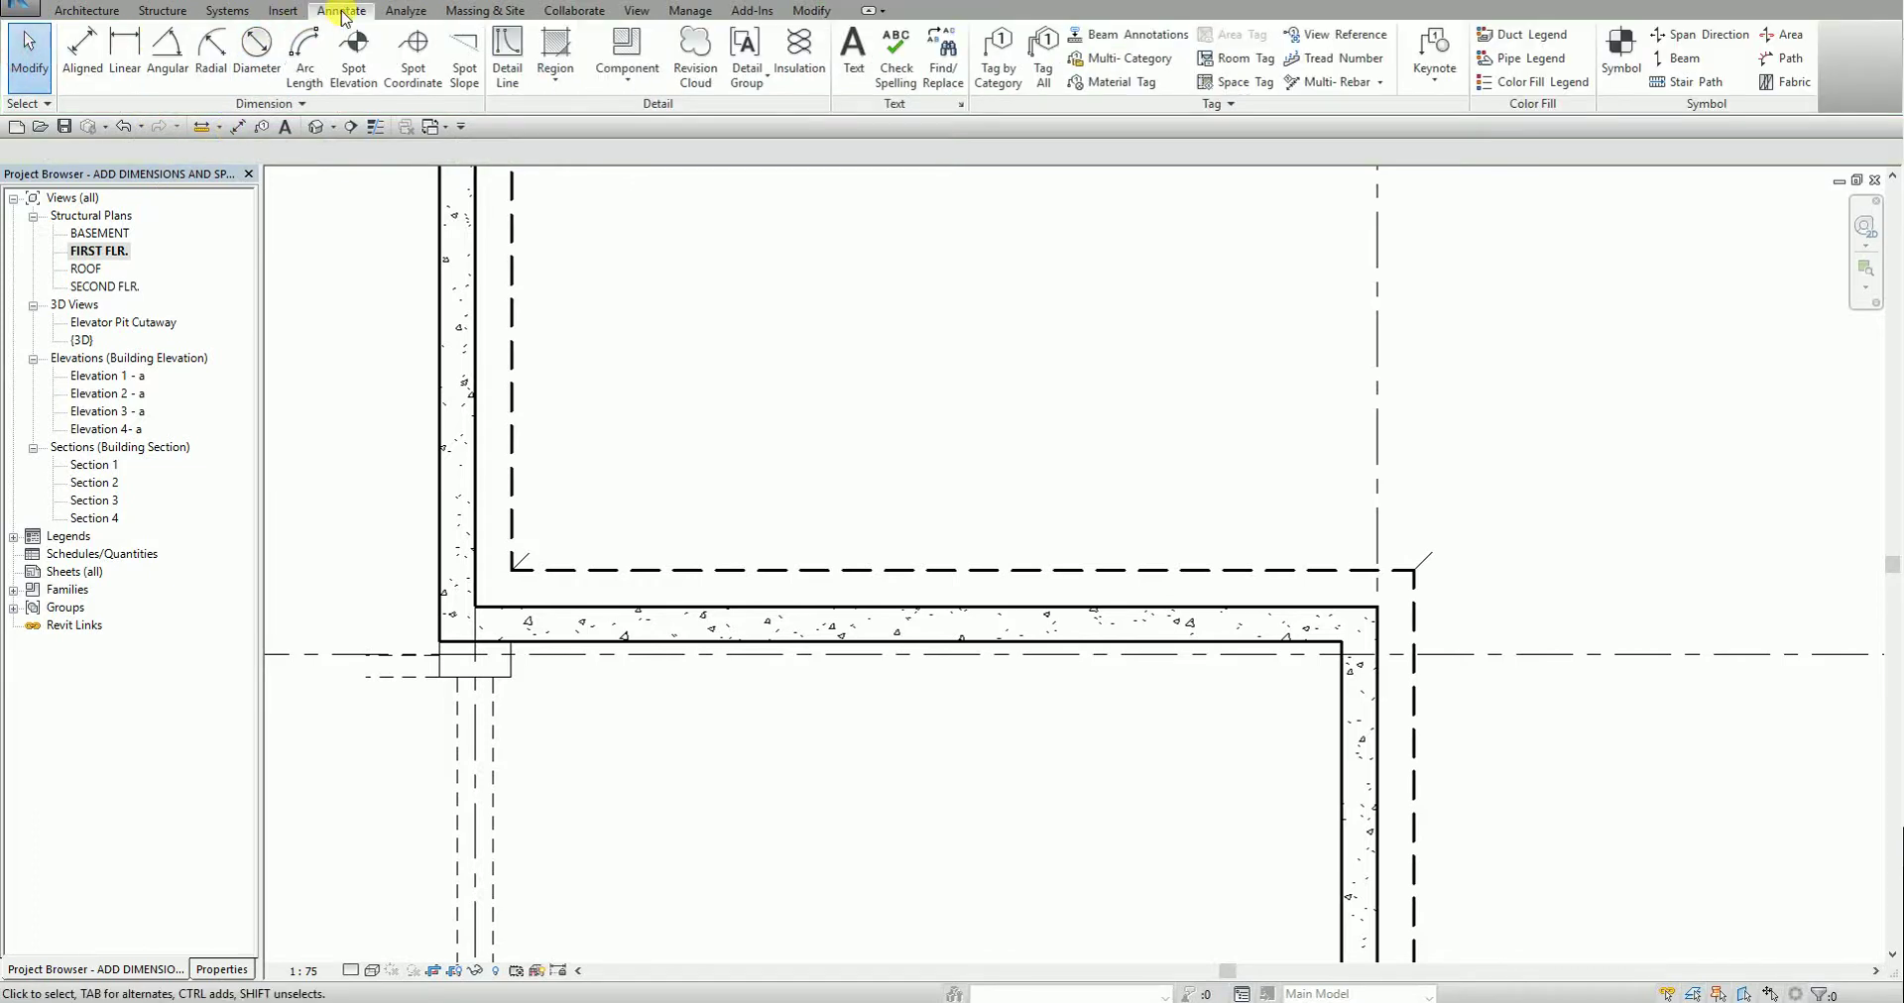
click(83, 58)
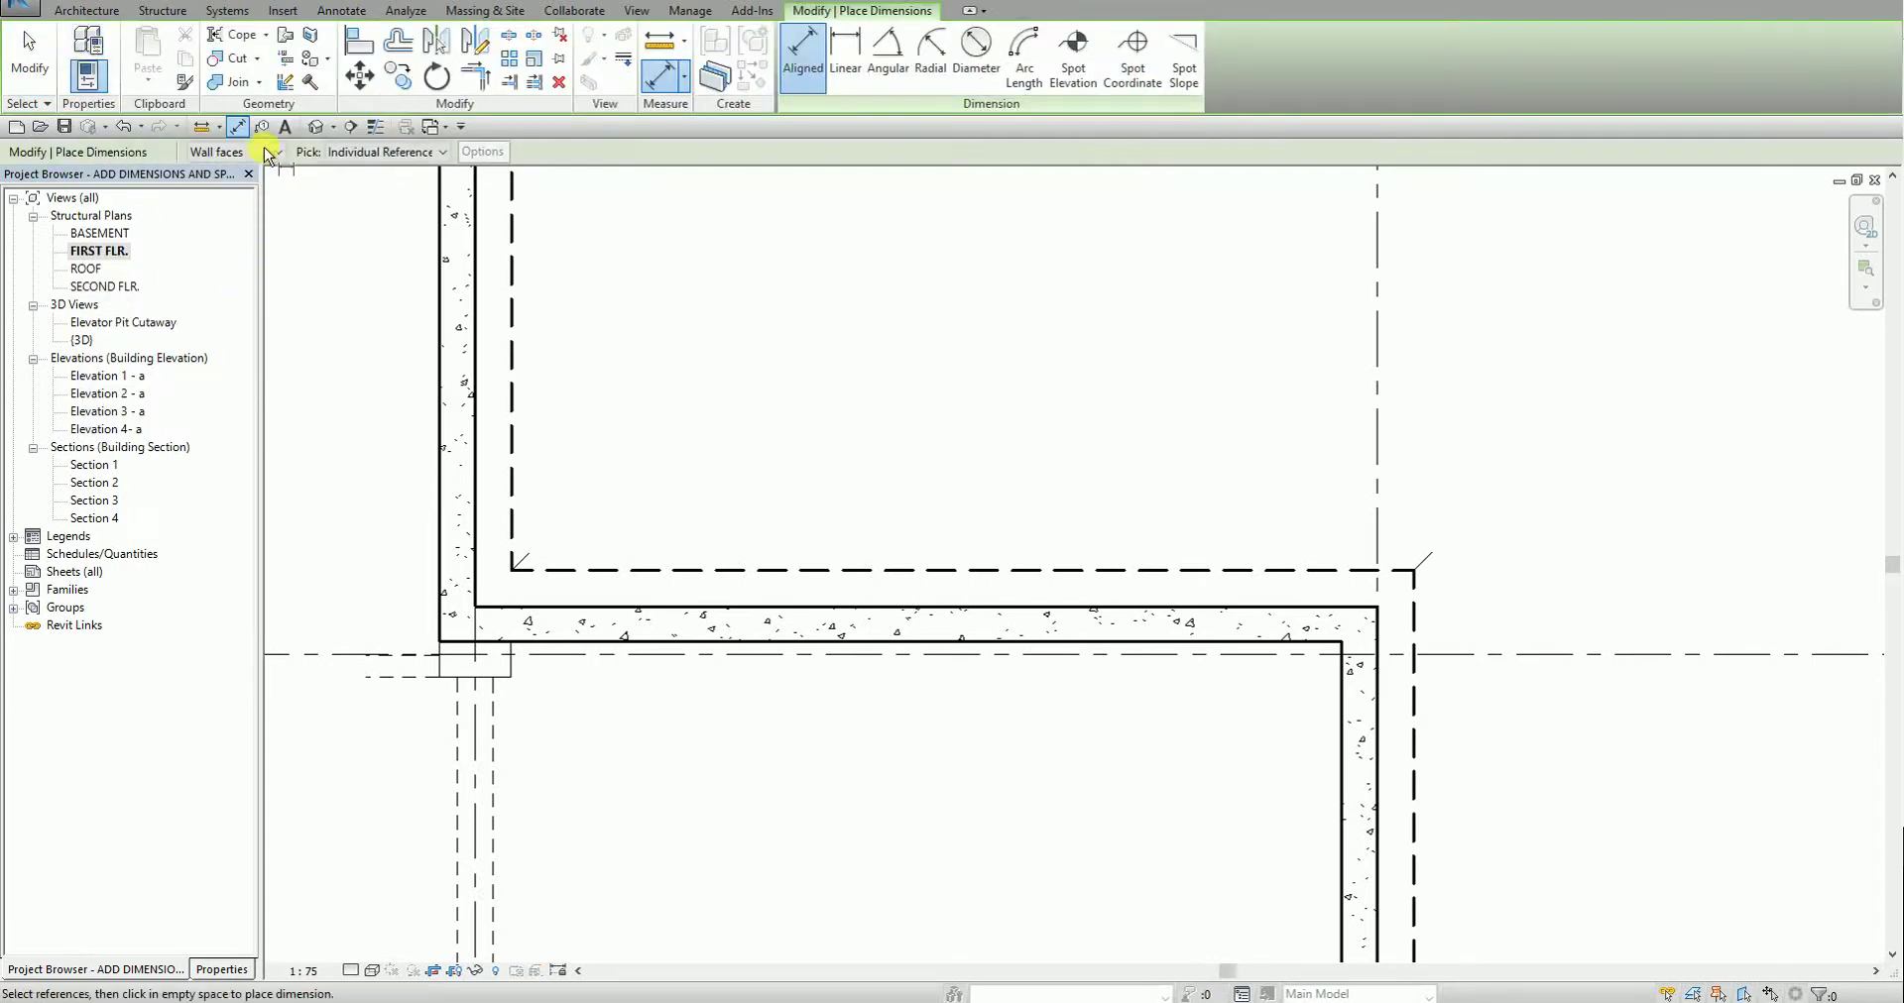
click(361, 155)
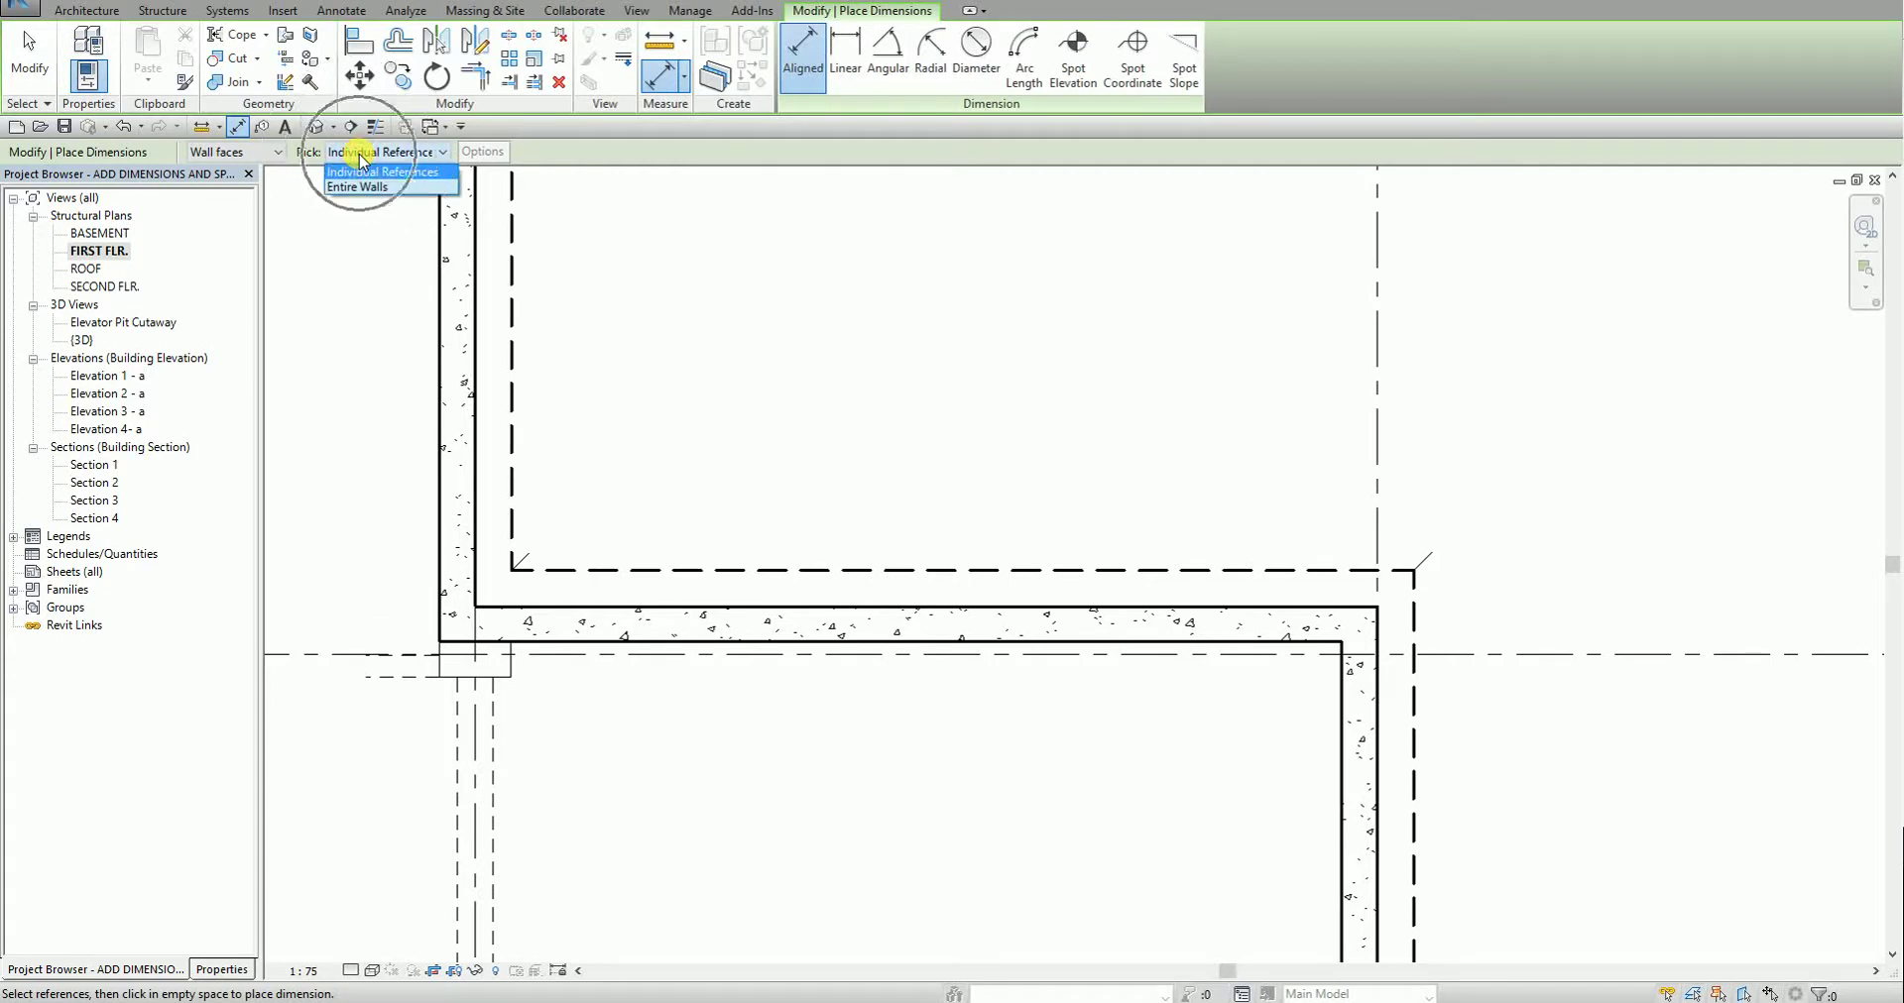
click(361, 188)
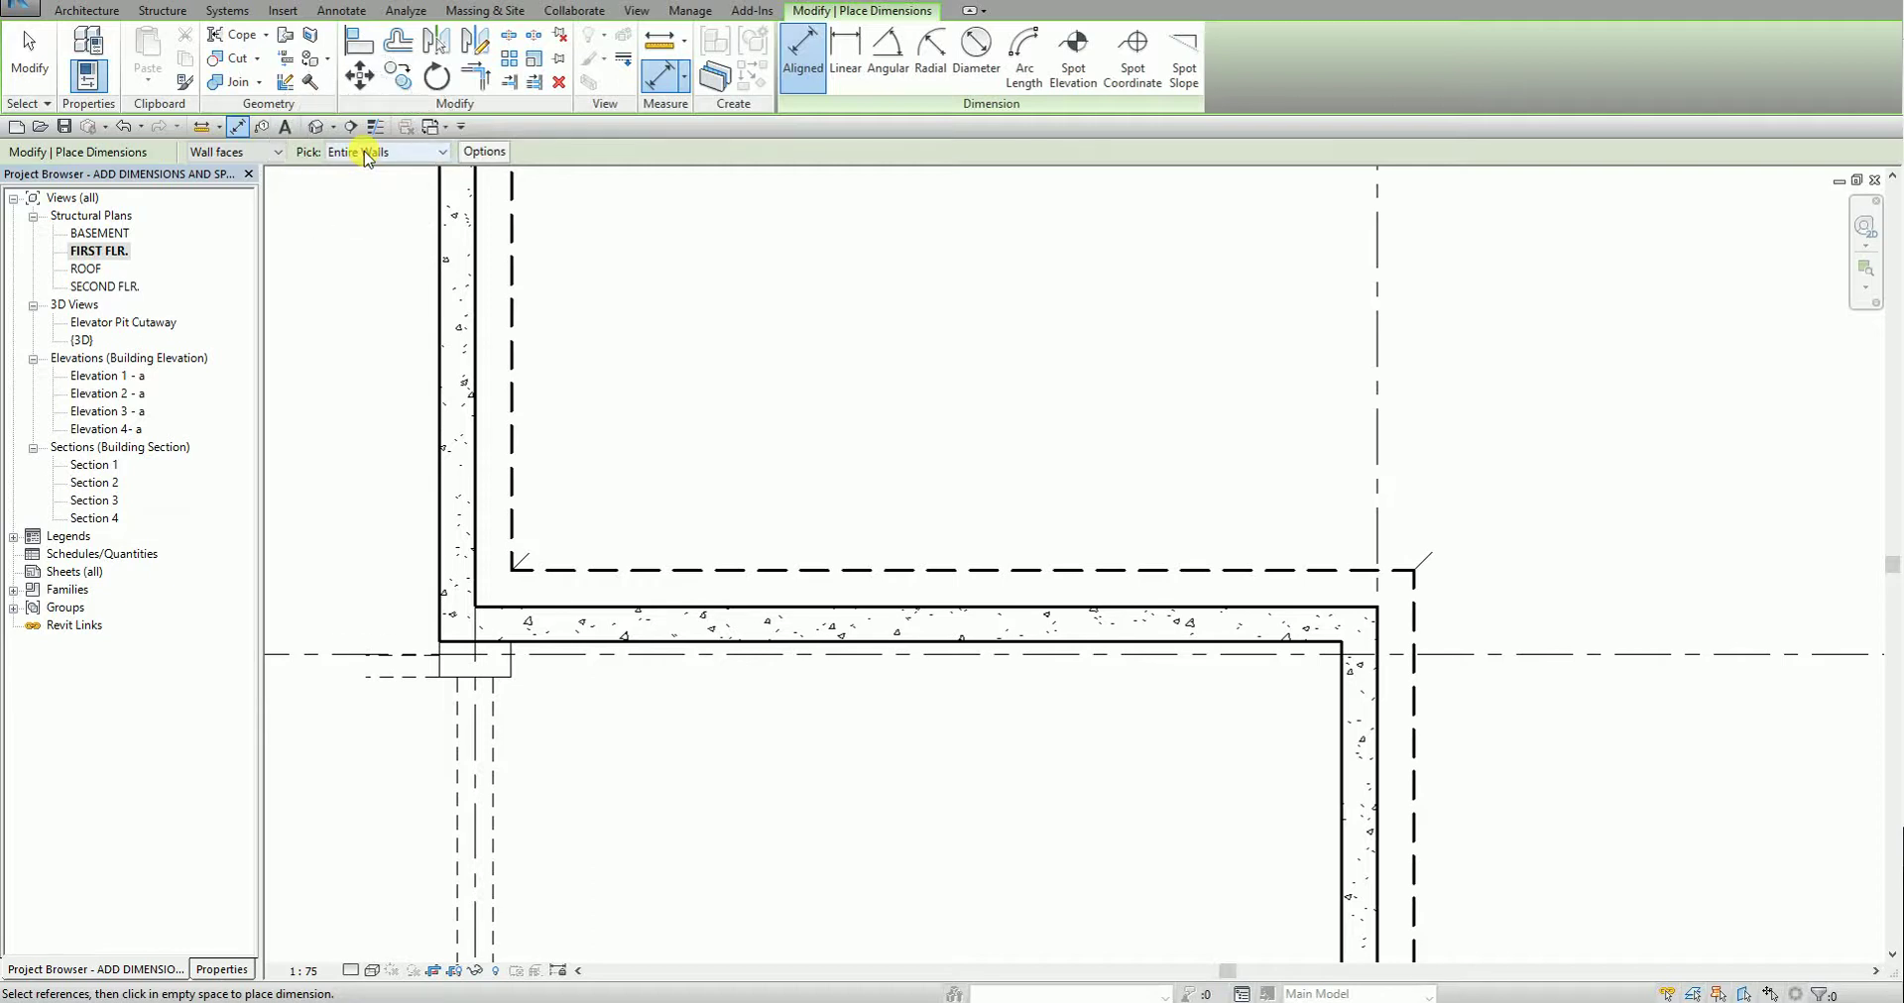
- Place a 7620 overall-length dimension above the horizontal concrete wall, then open auto-dimension Options
click(239, 152)
click(761, 620)
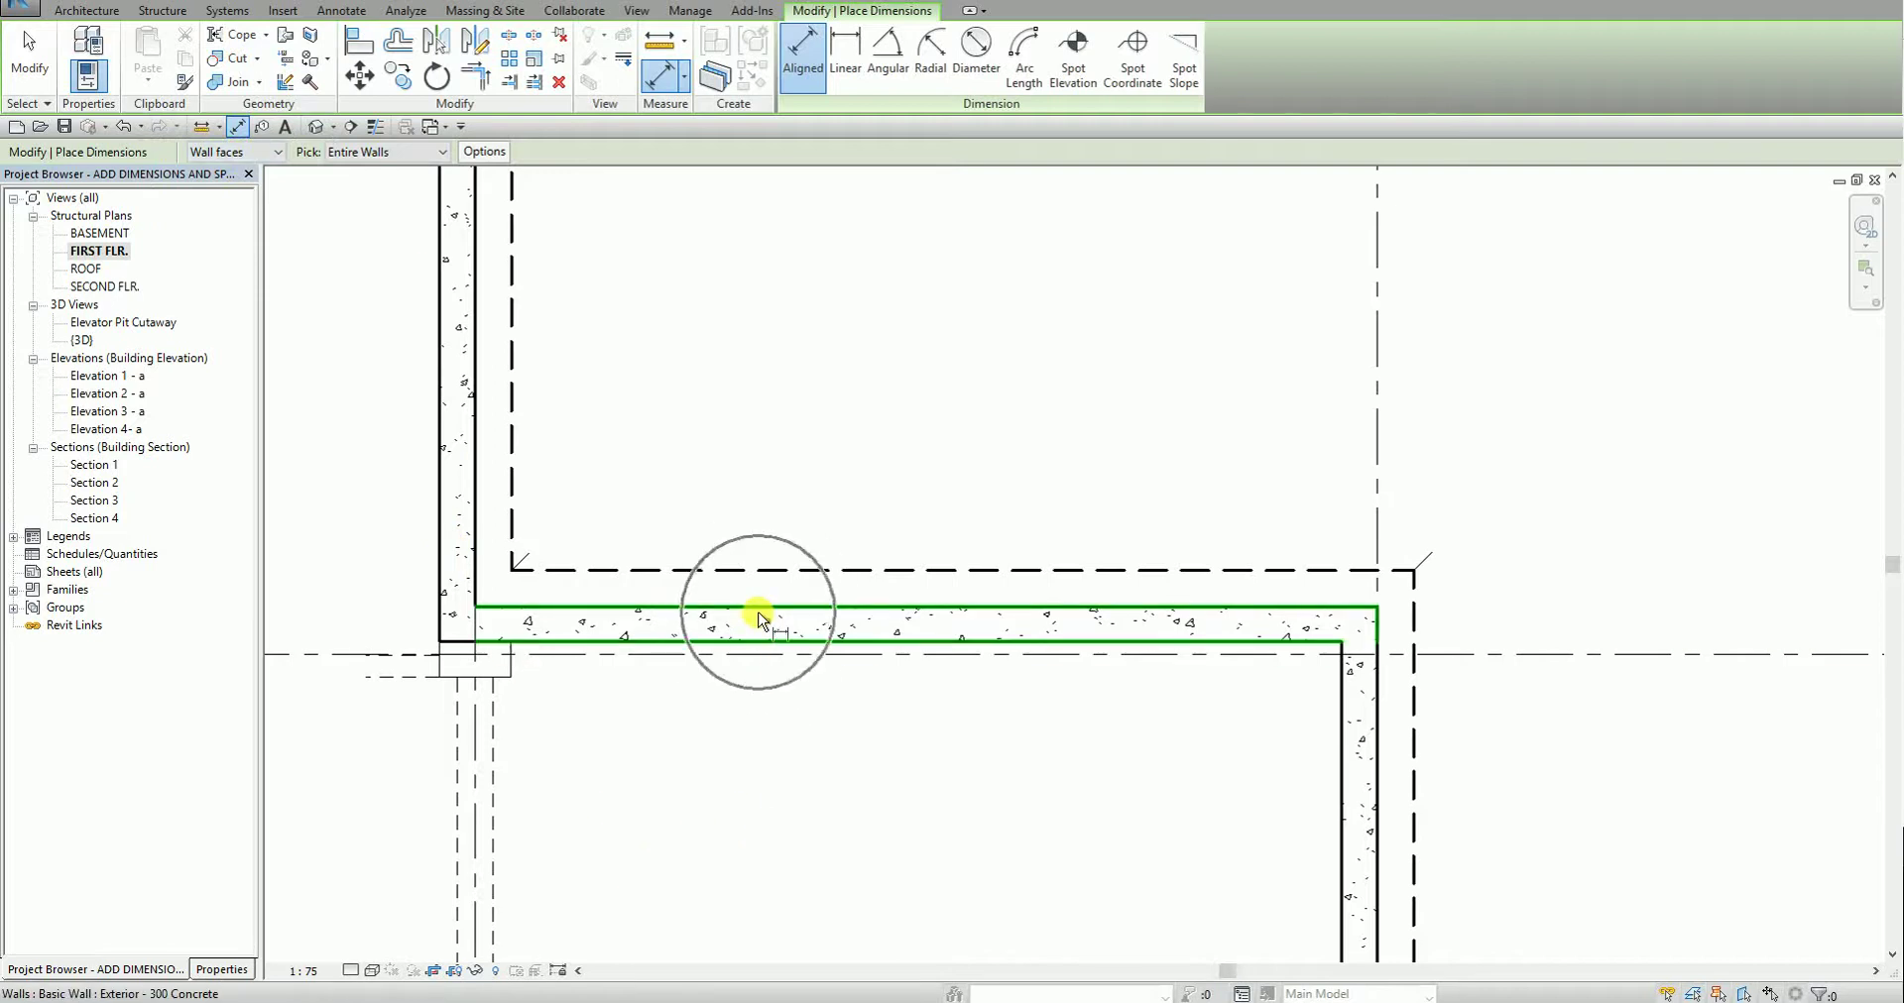
click(758, 619)
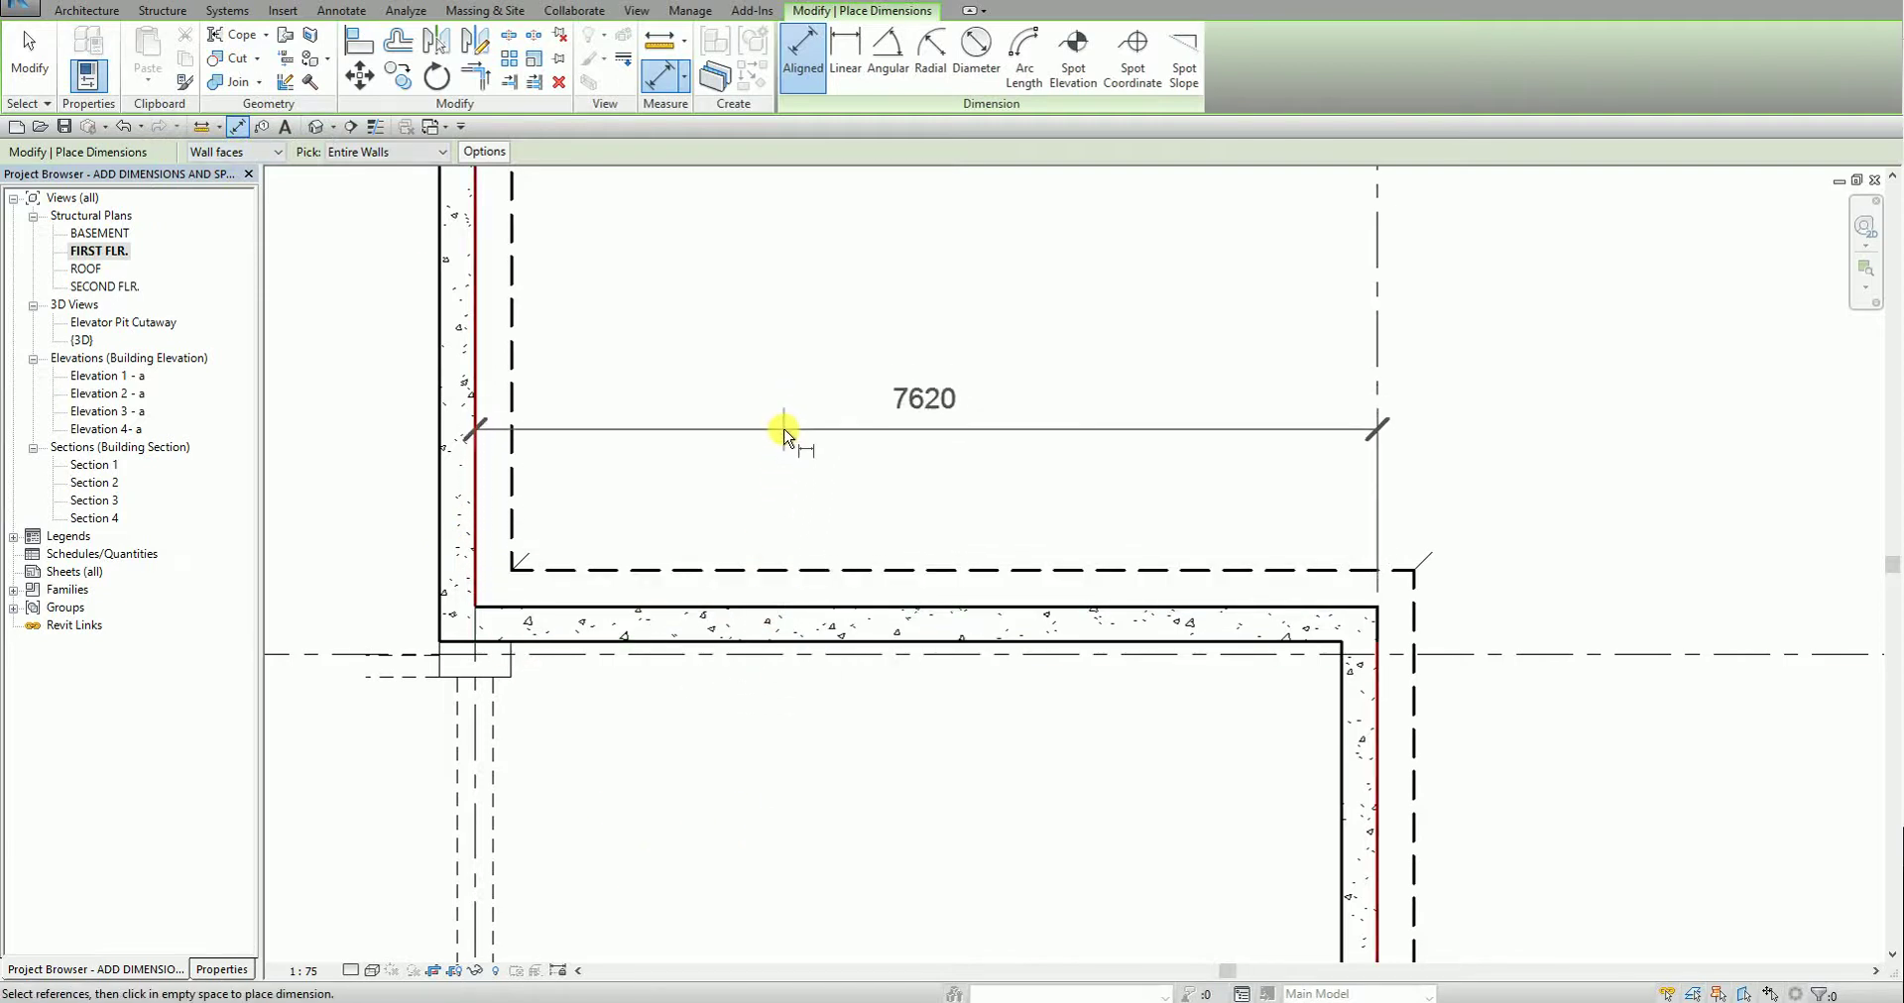
middle_drag(786, 428, 799, 518)
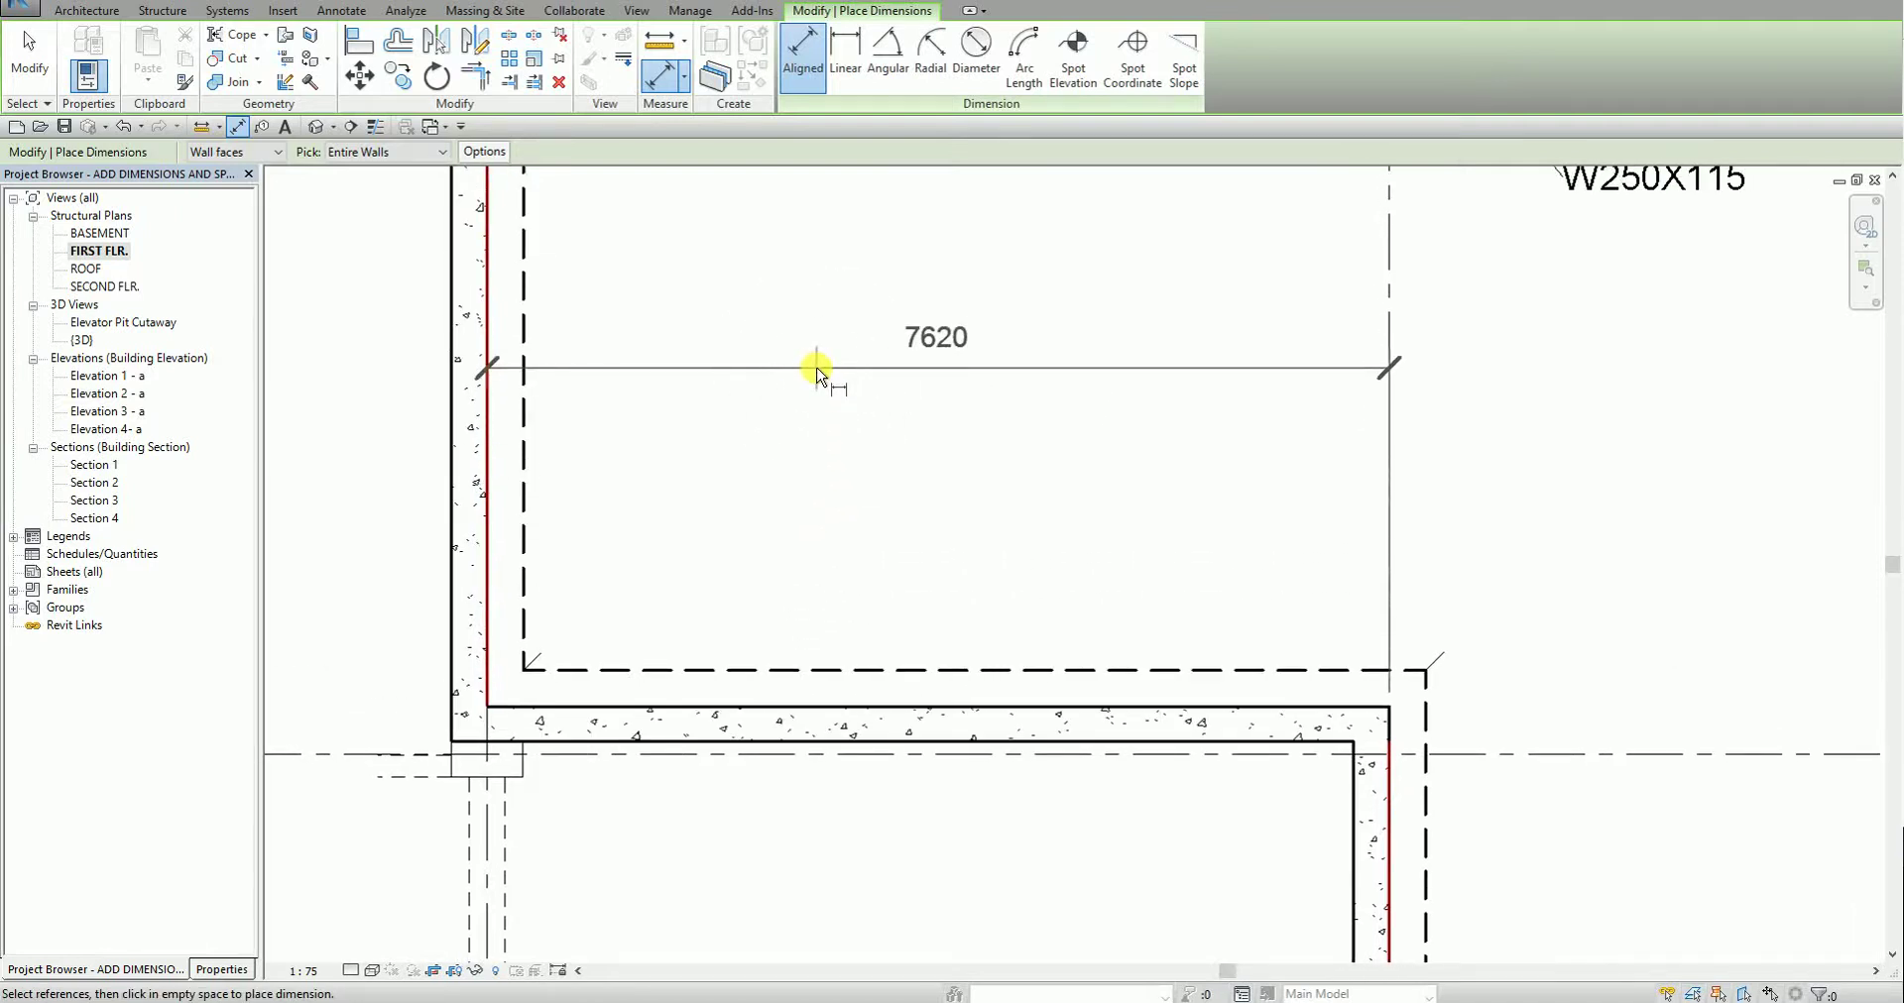
click(816, 369)
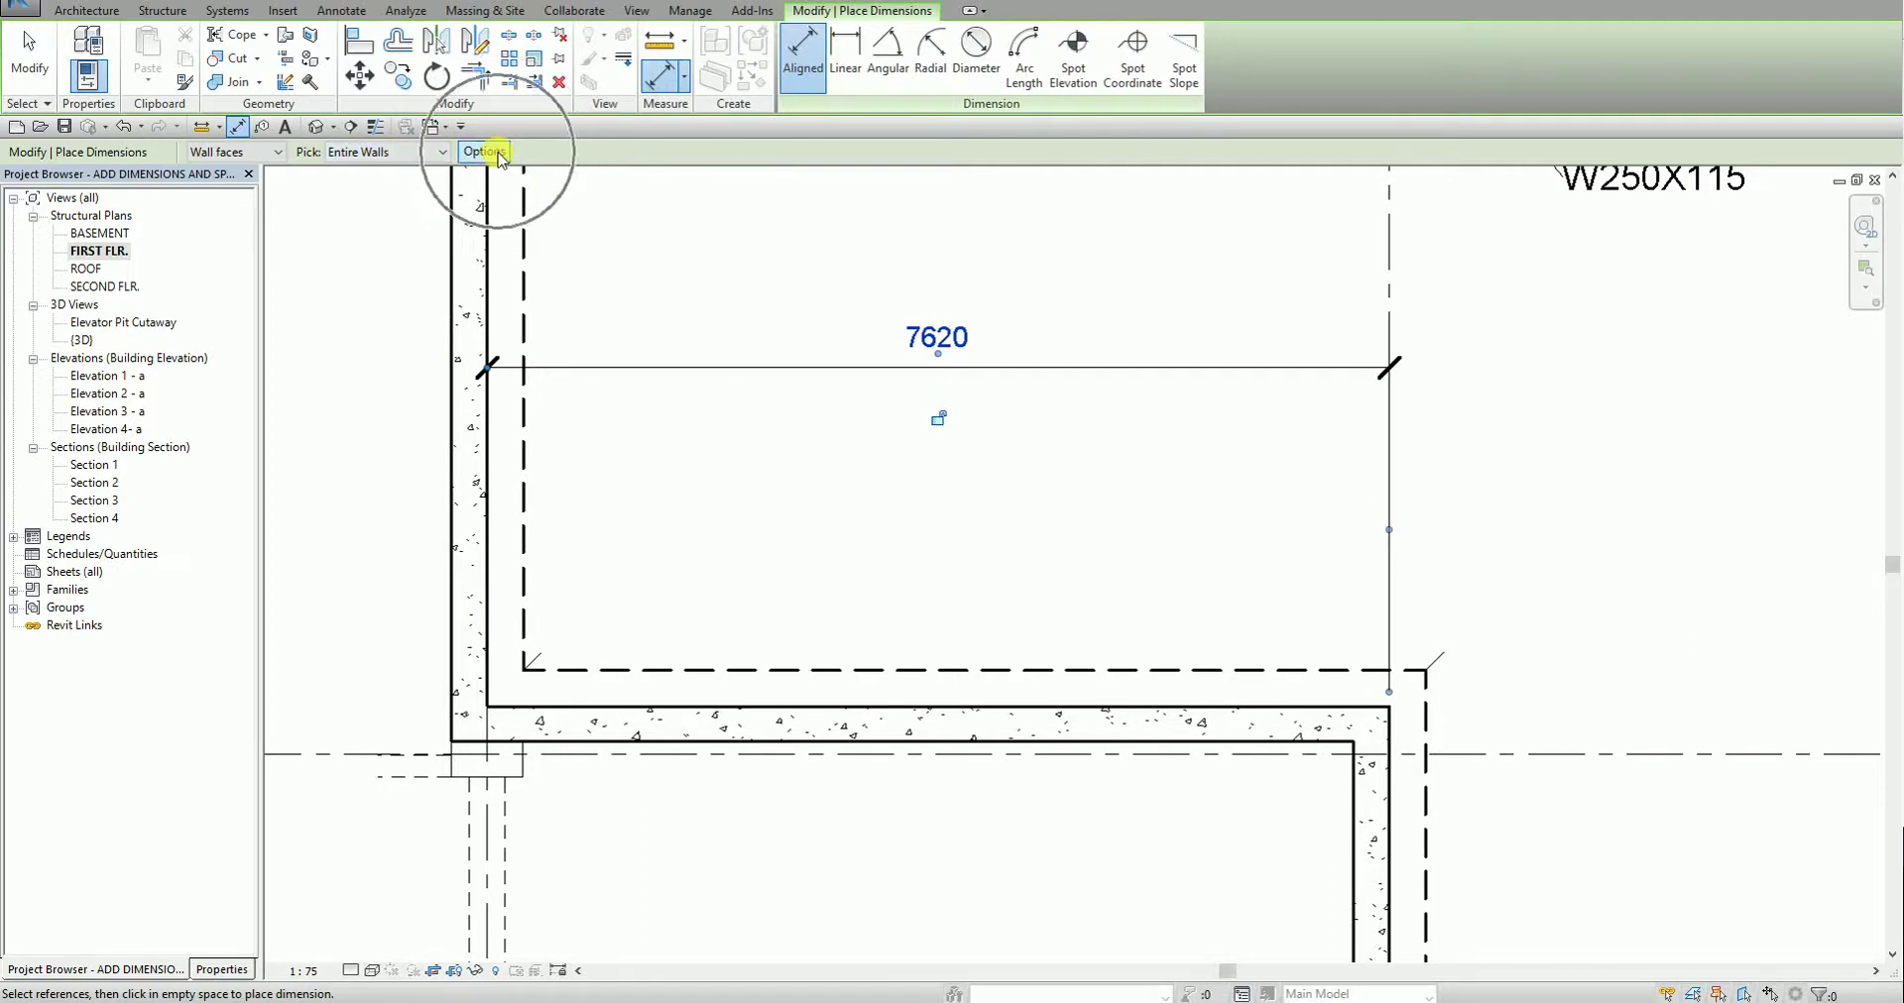
click(486, 152)
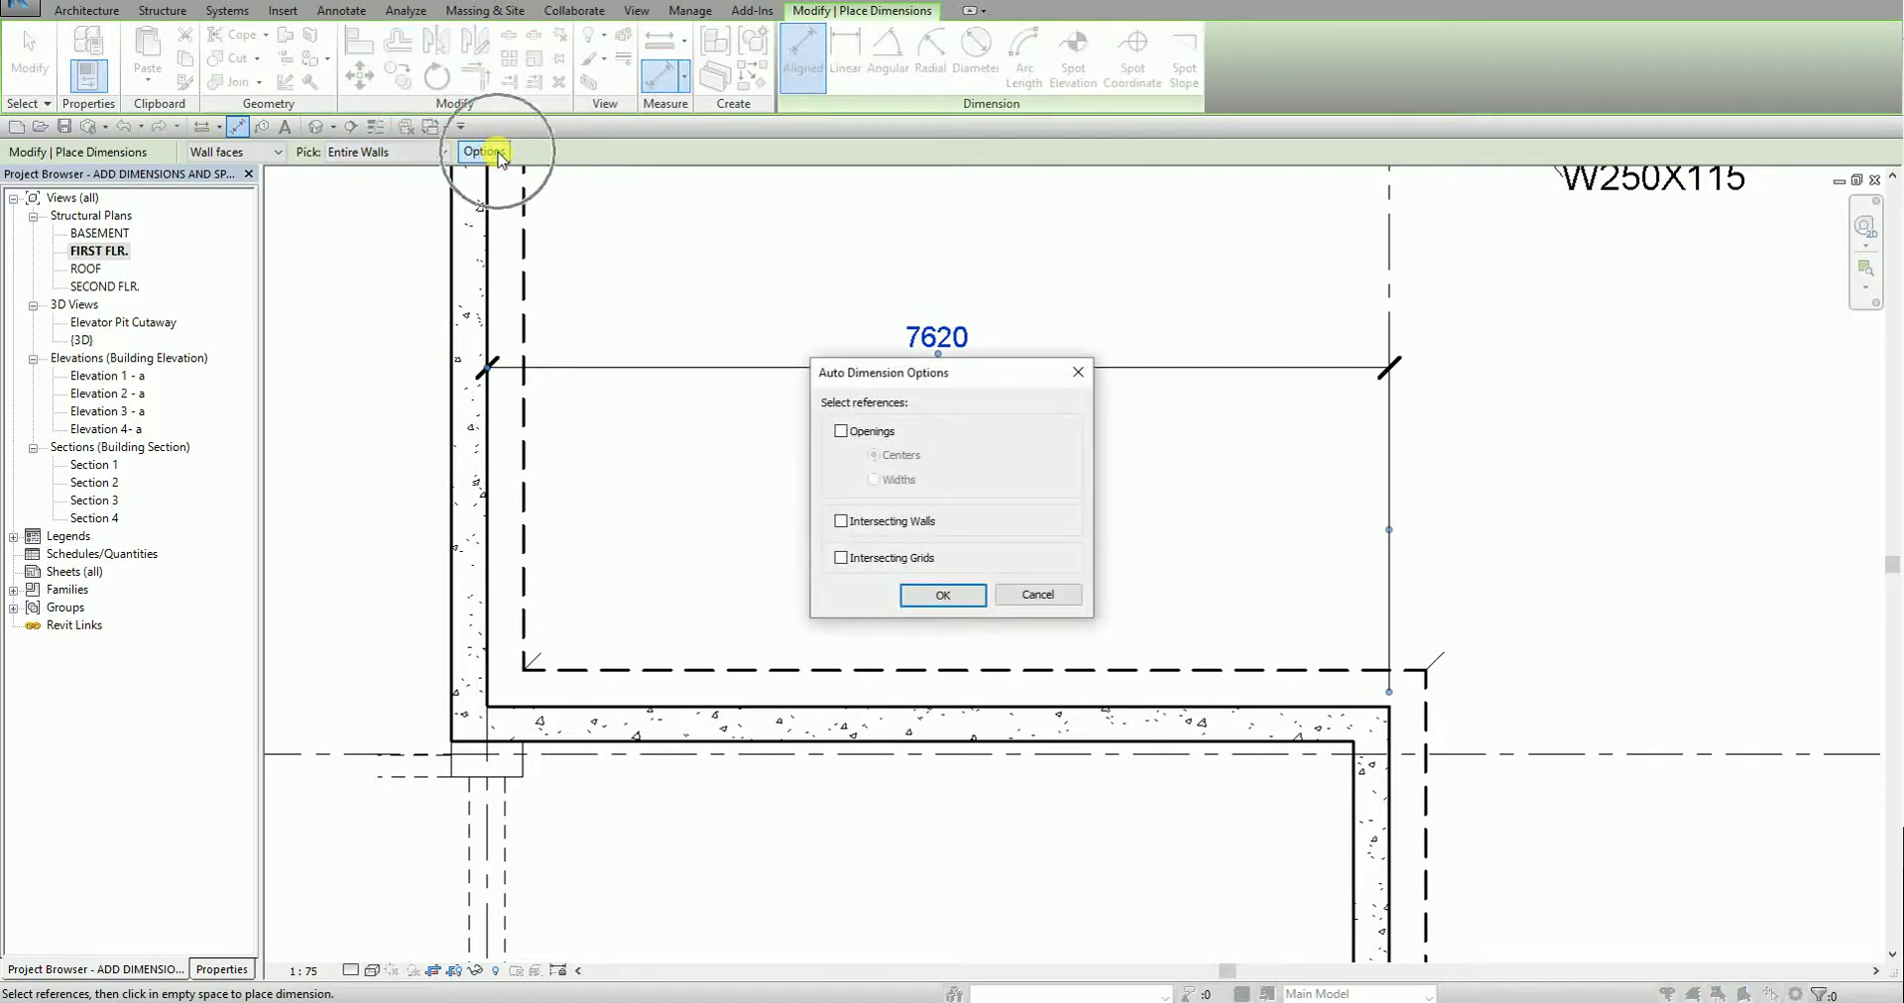
- Enable Intersecting Walls and add a 300 / 7320 / 300 chain above the 7620 dimension
click(841, 524)
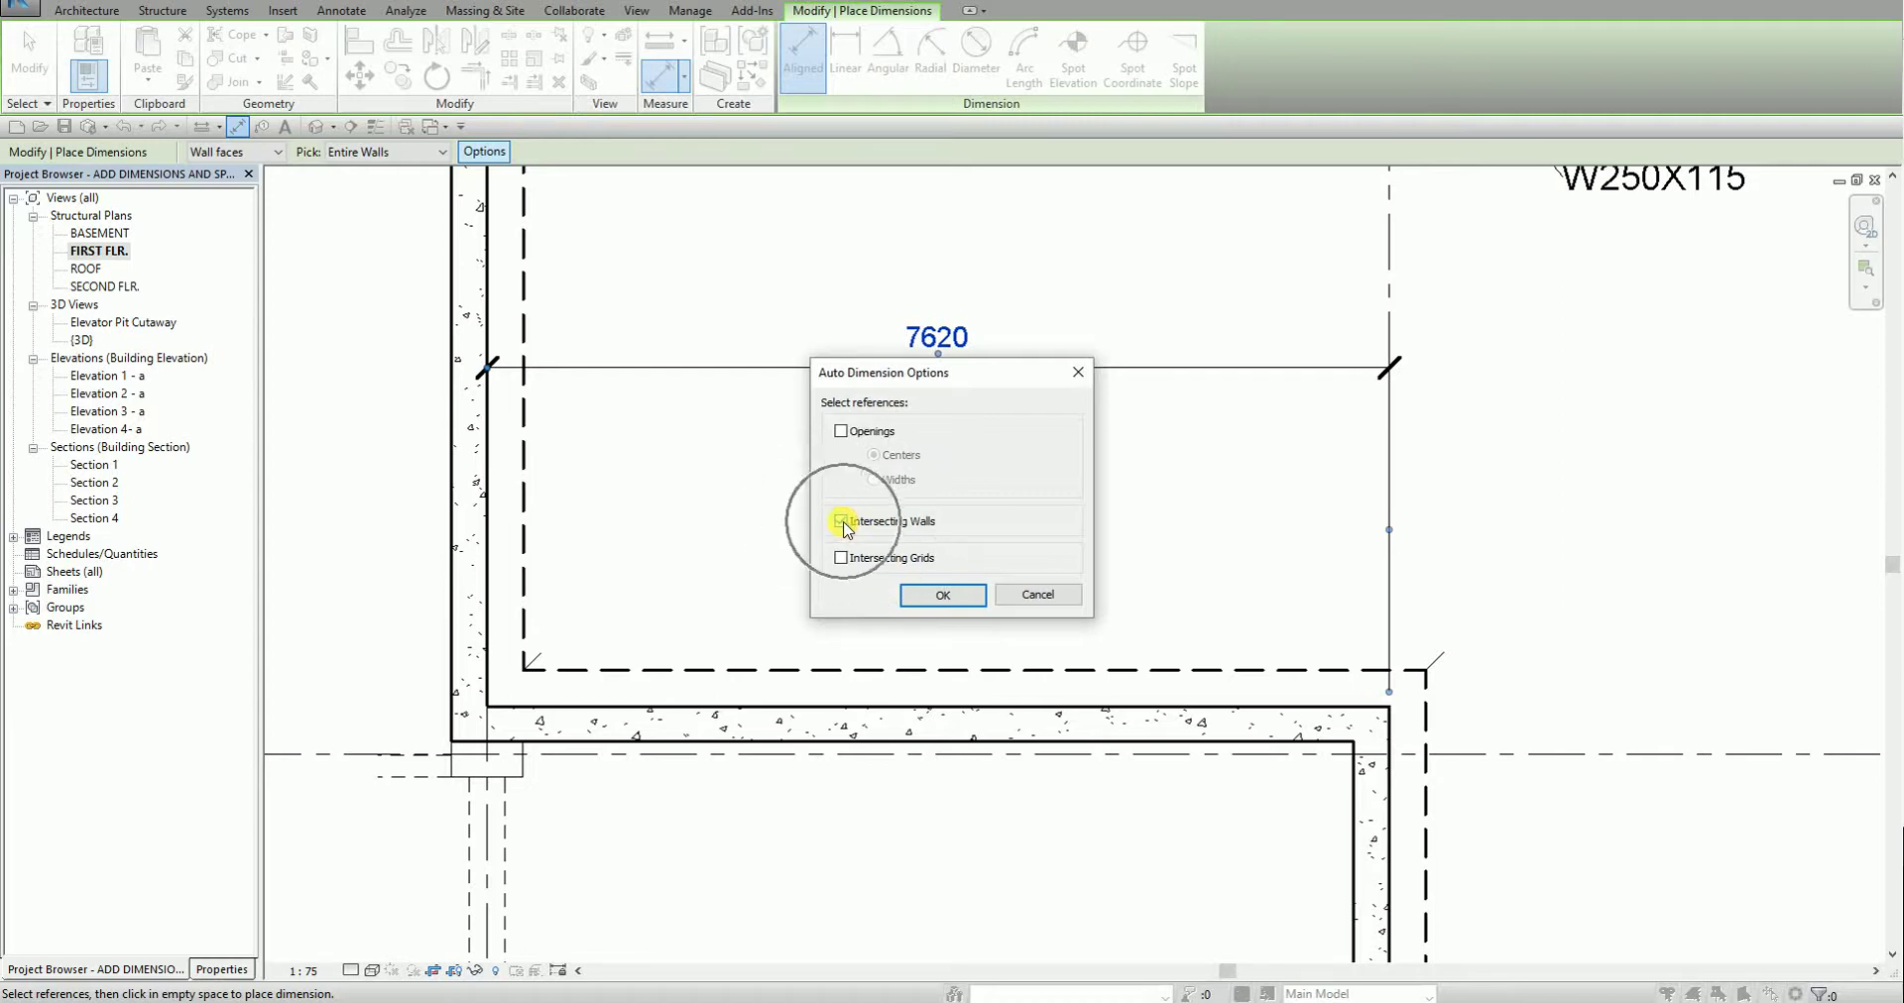
click(943, 598)
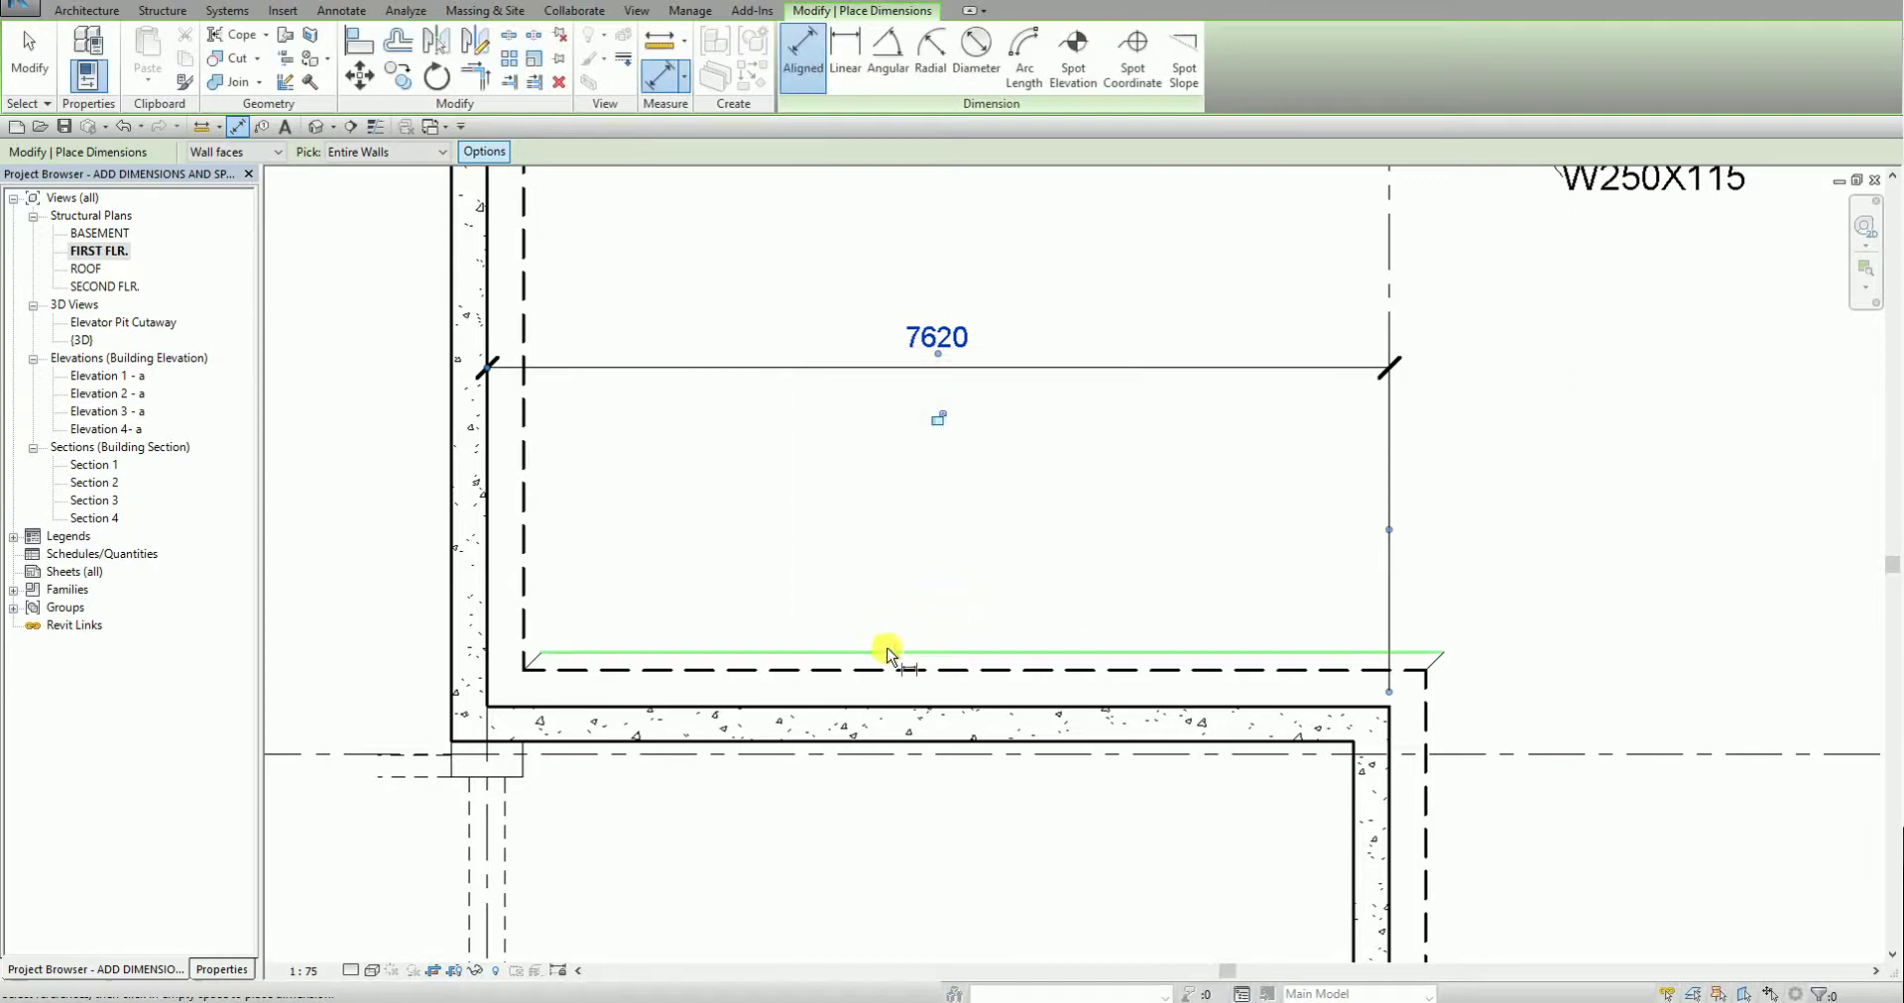
click(858, 712)
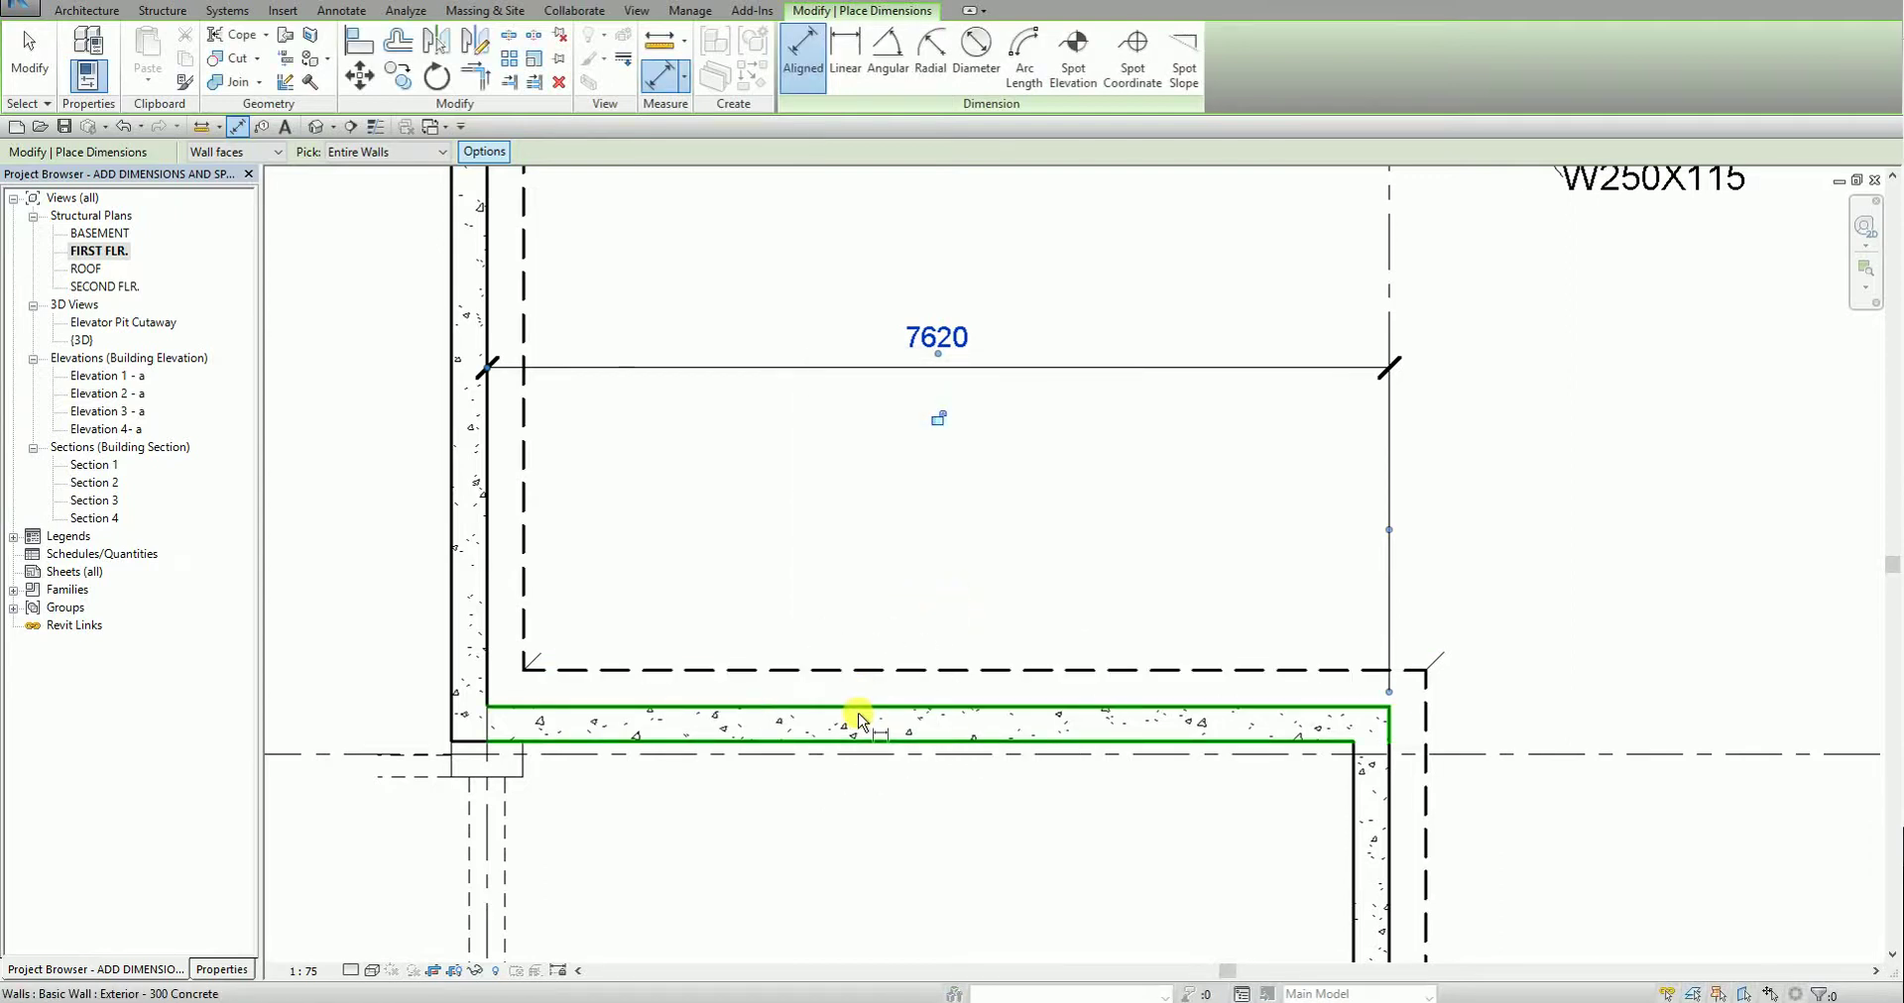
click(859, 721)
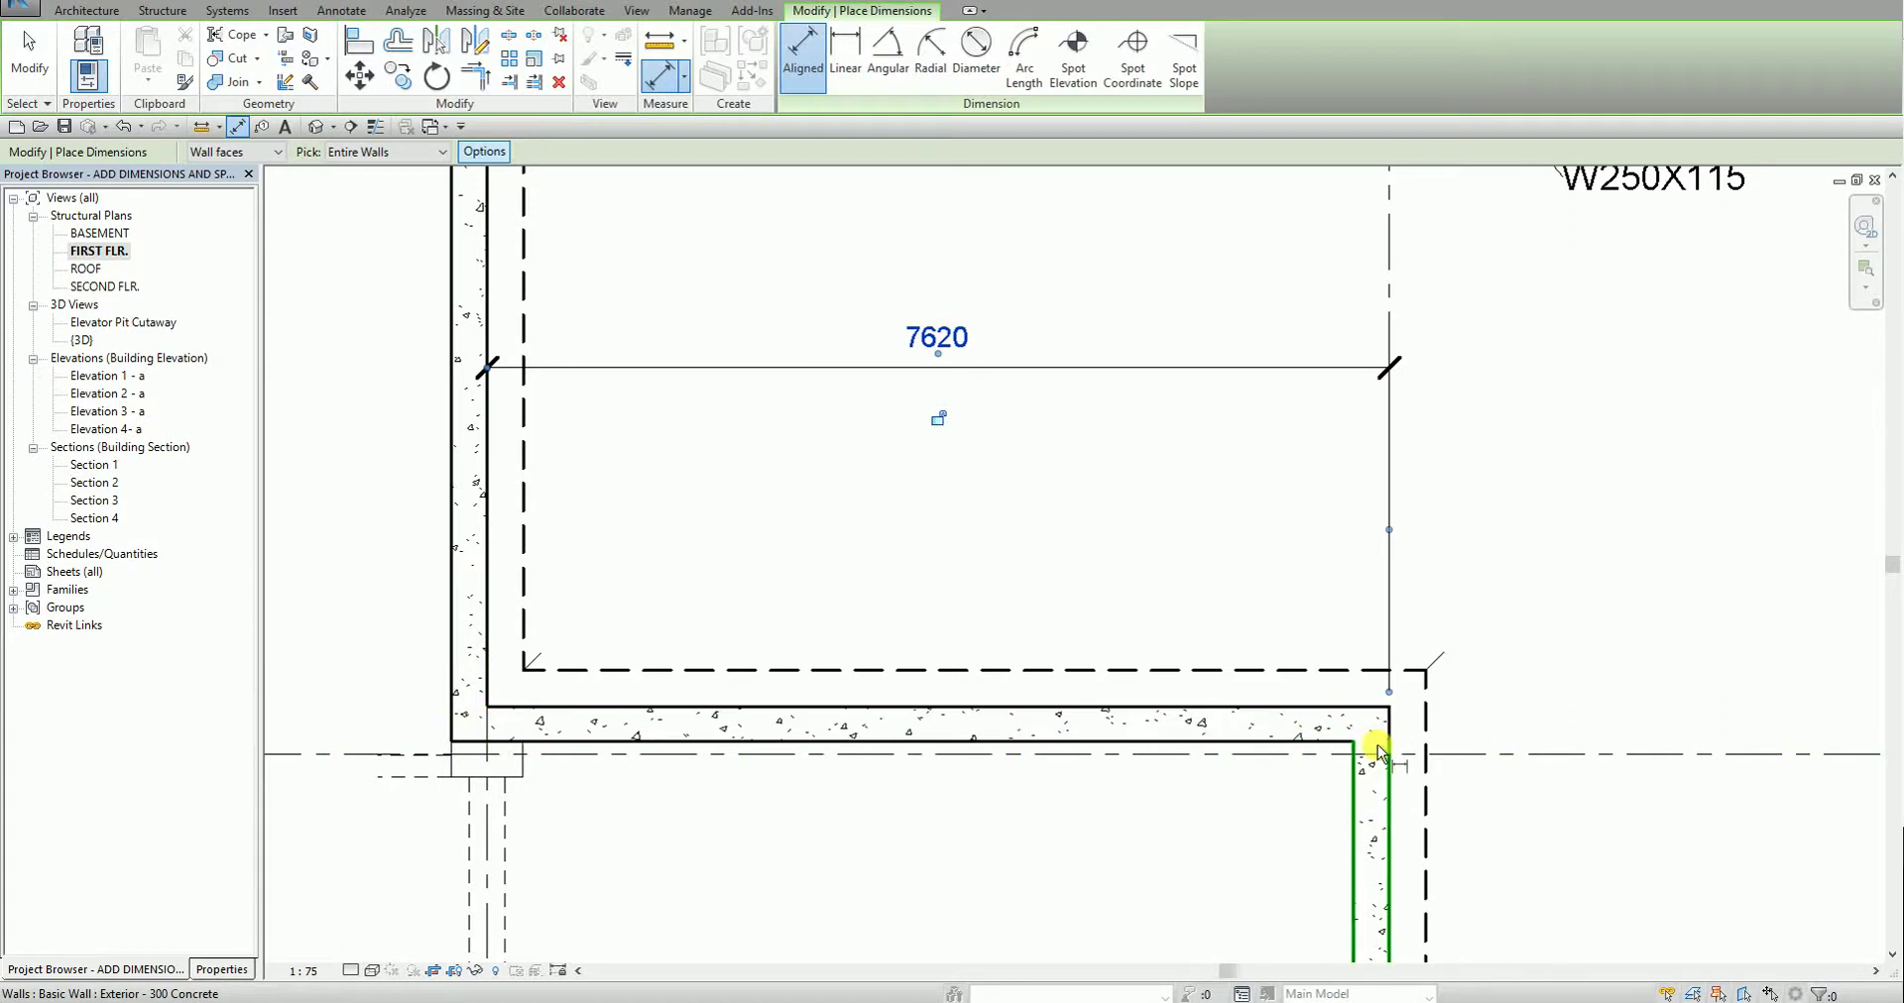
click(914, 727)
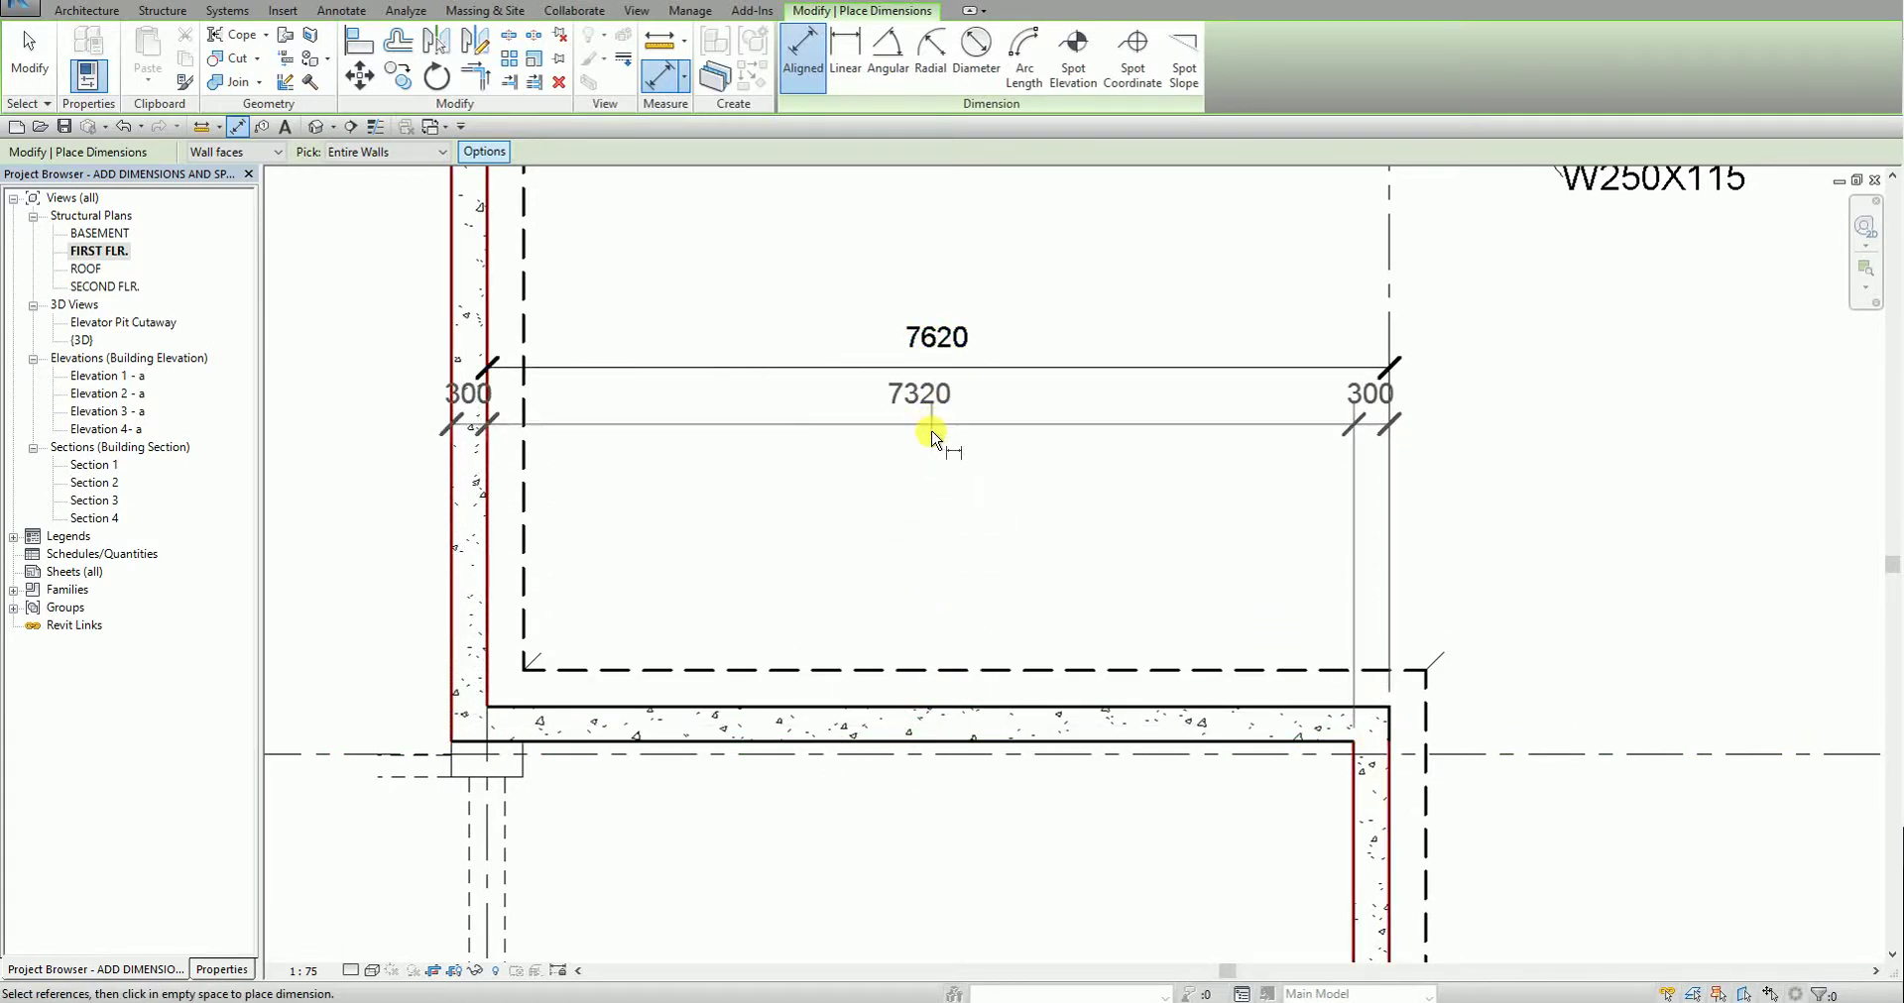
middle_drag(926, 467, 935, 726)
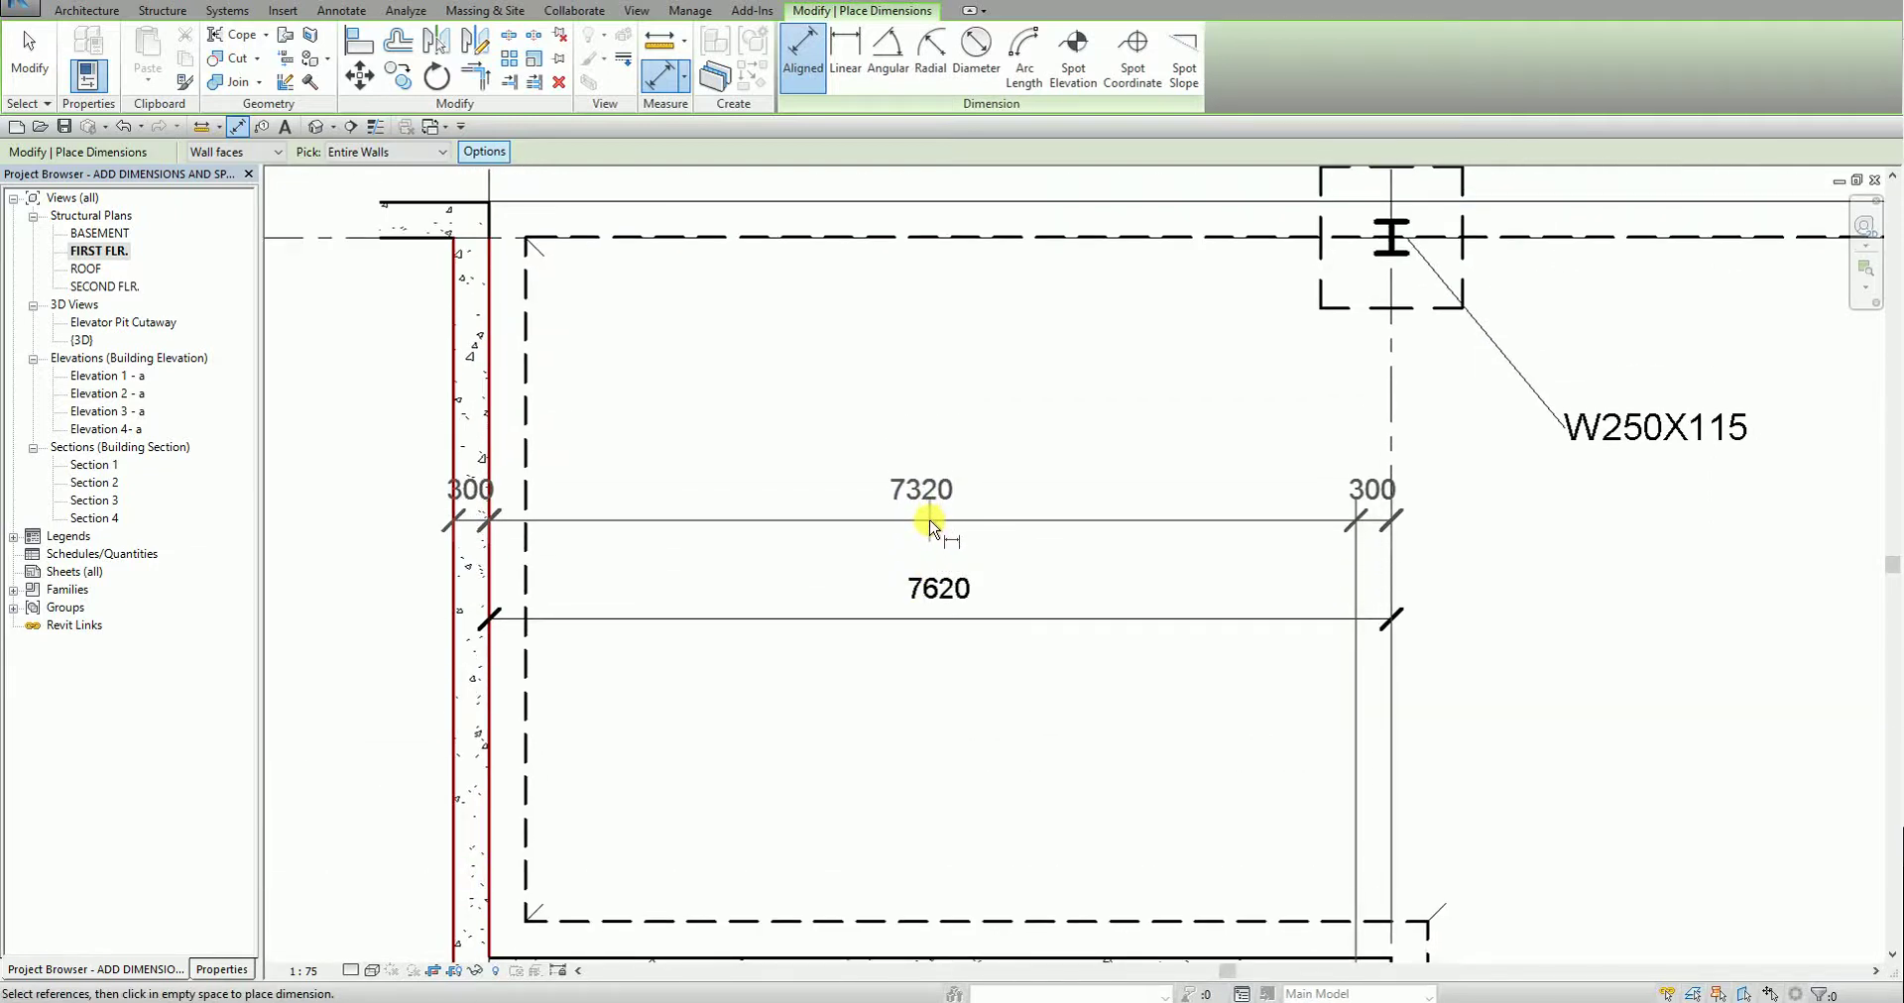
click(930, 525)
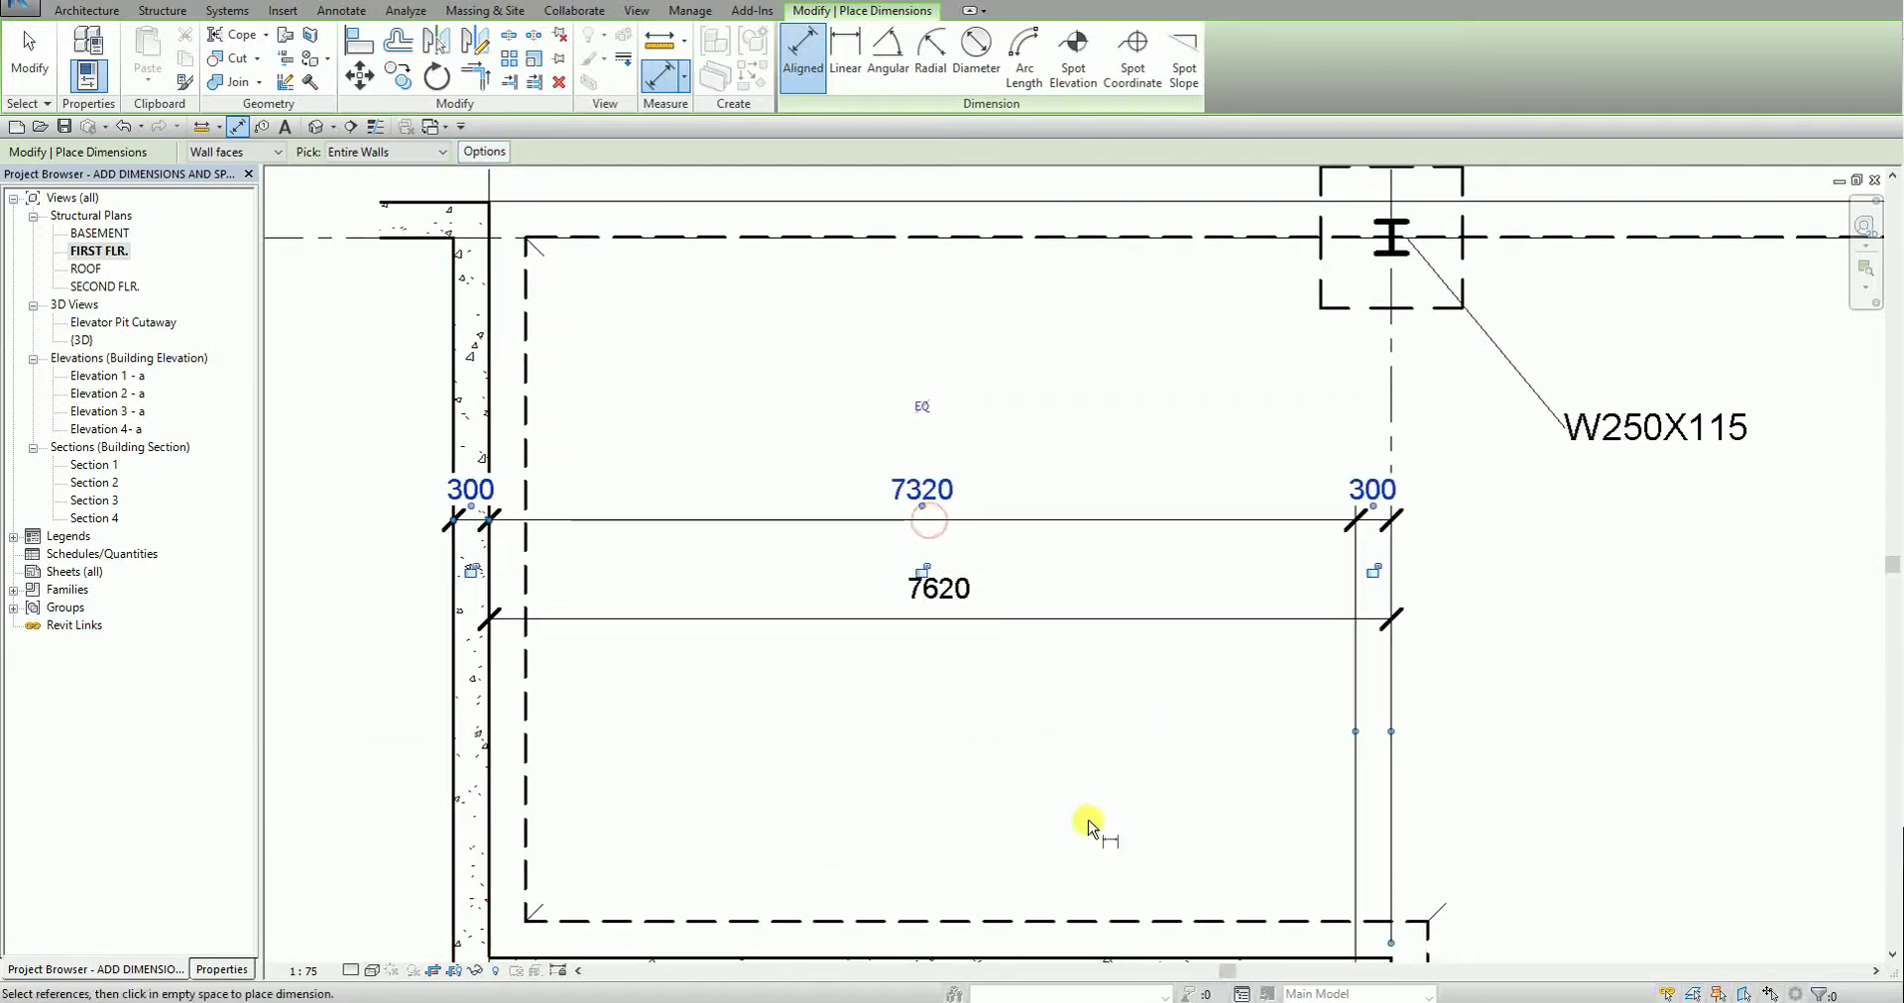
click(30, 71)
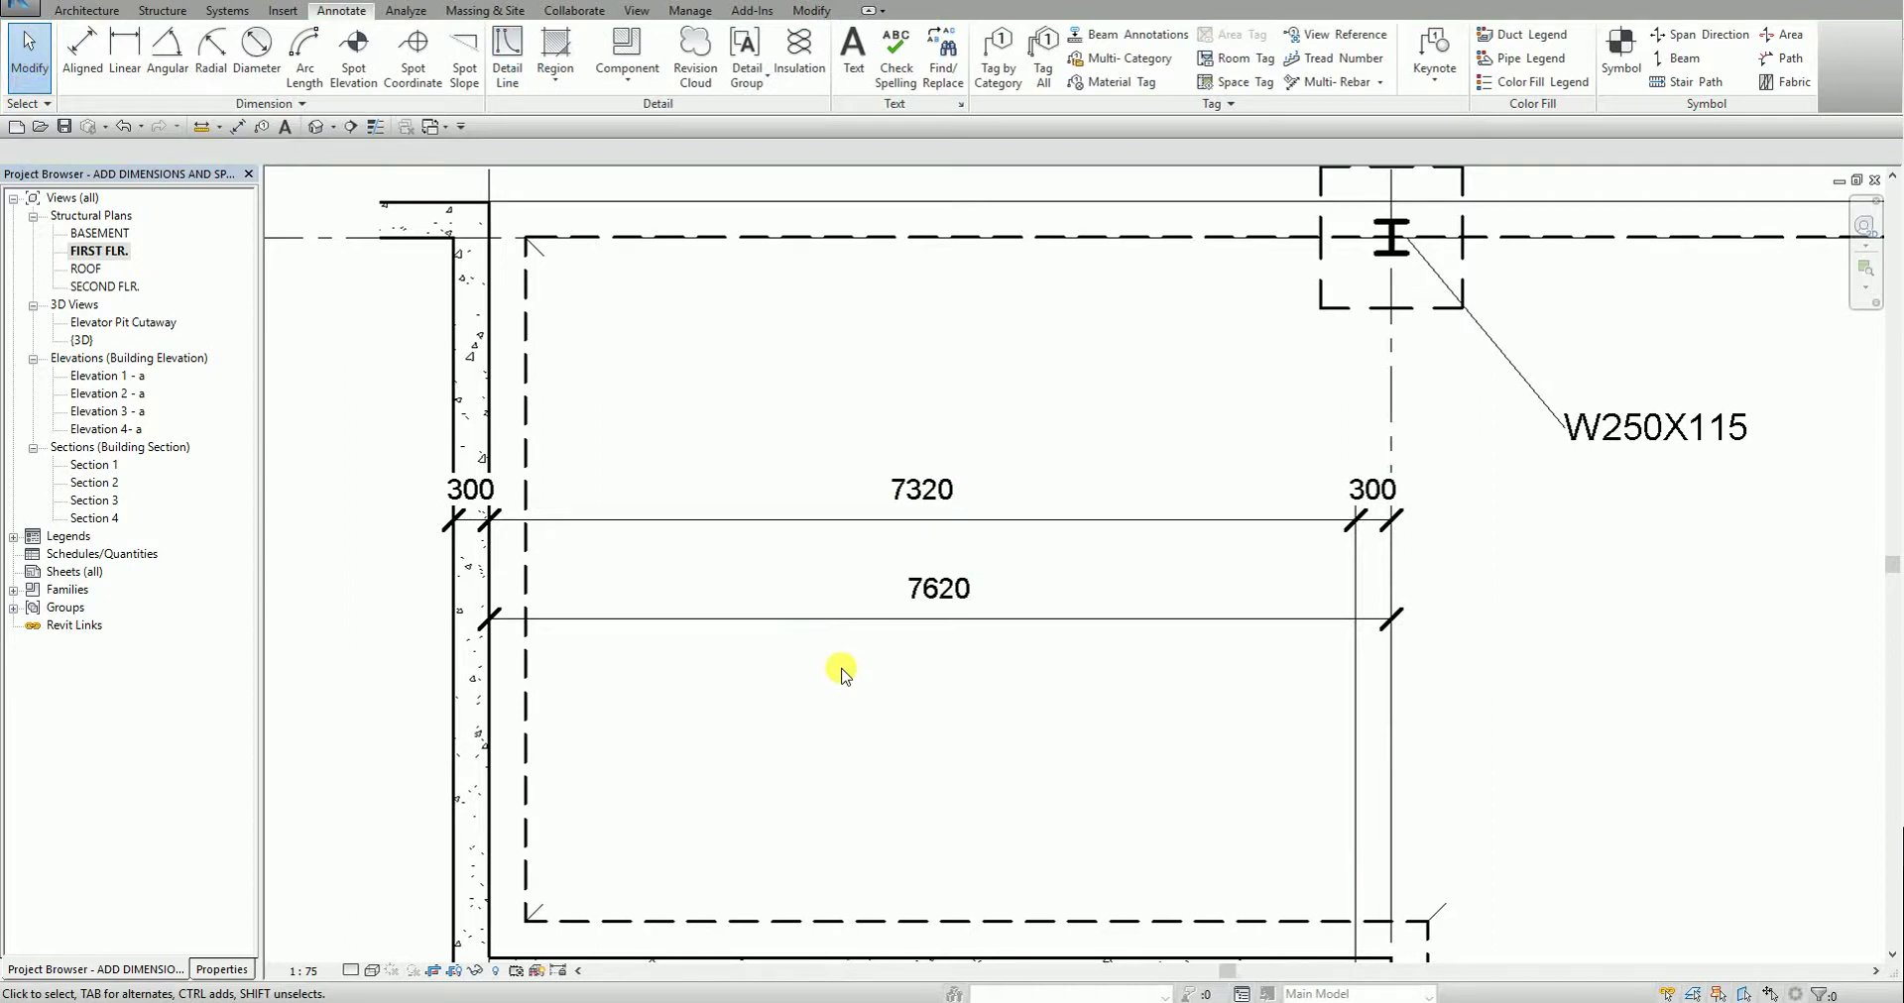
- Zoom in on the 1500 x 1500 x 600 footing under the W250X73 column near grid D
scroll(841, 674, down, 3)
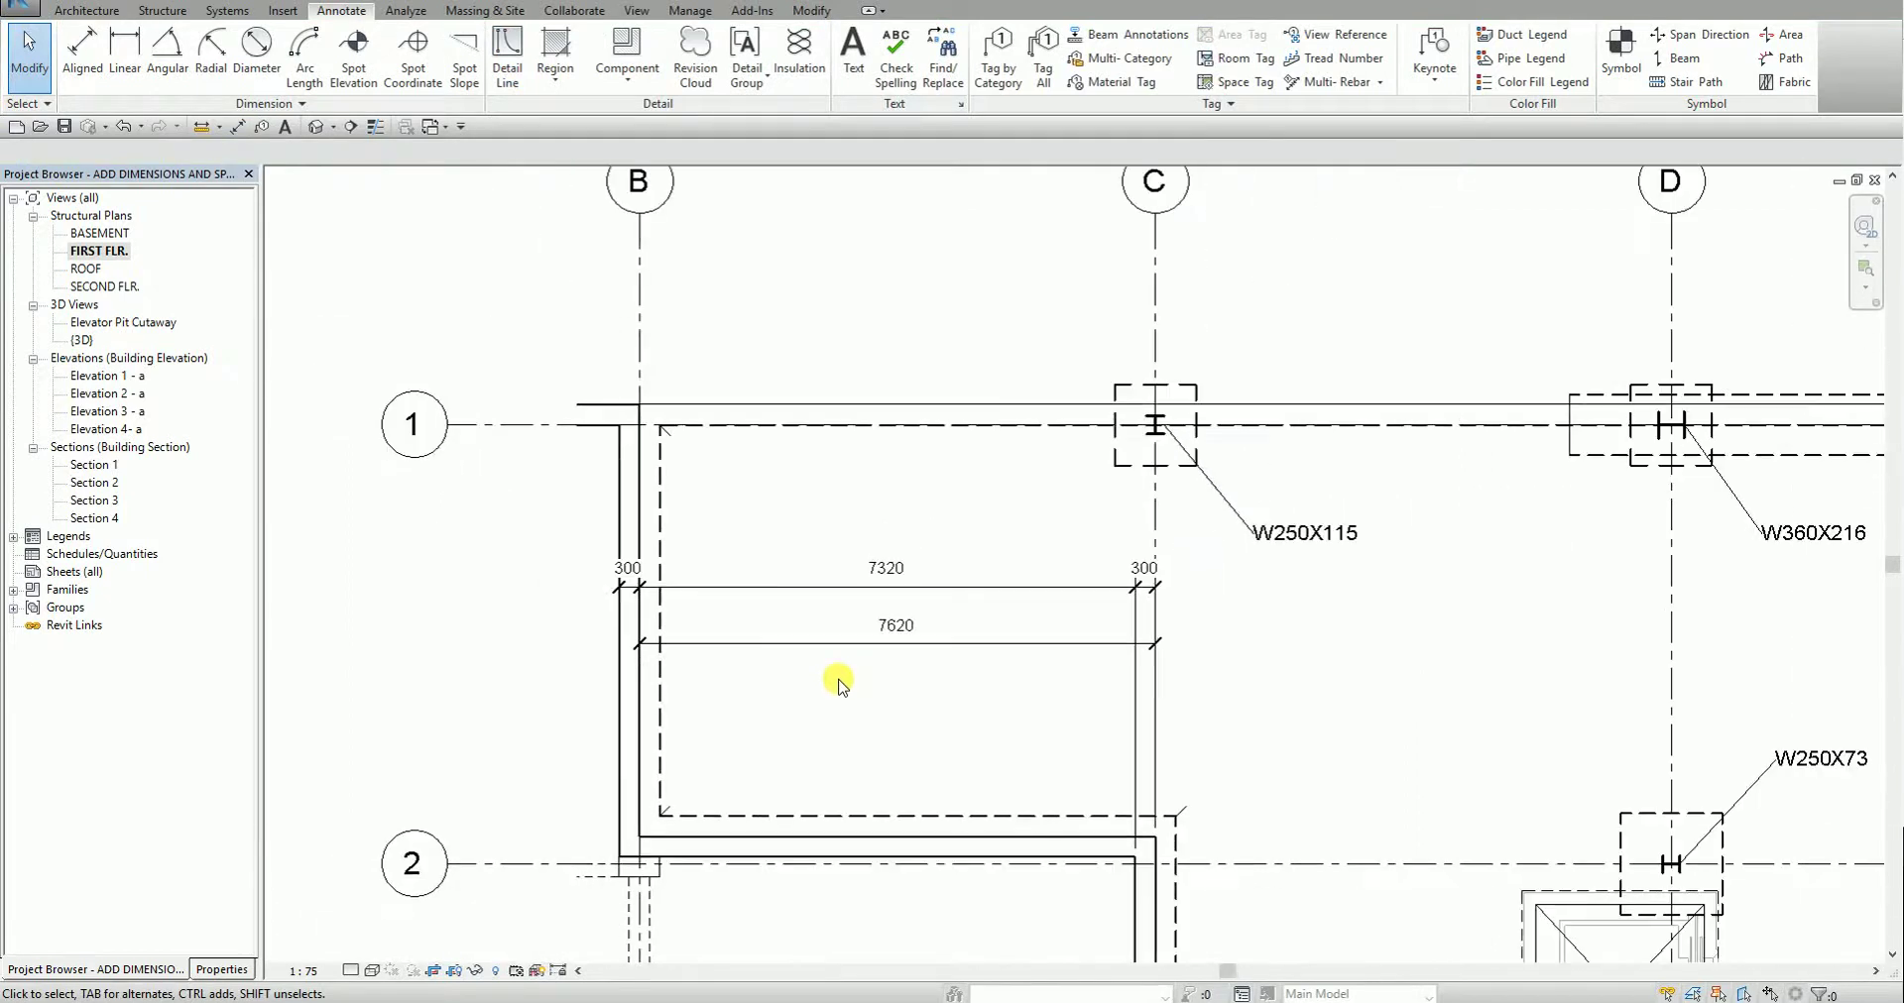
middle_drag(1032, 757, 565, 568)
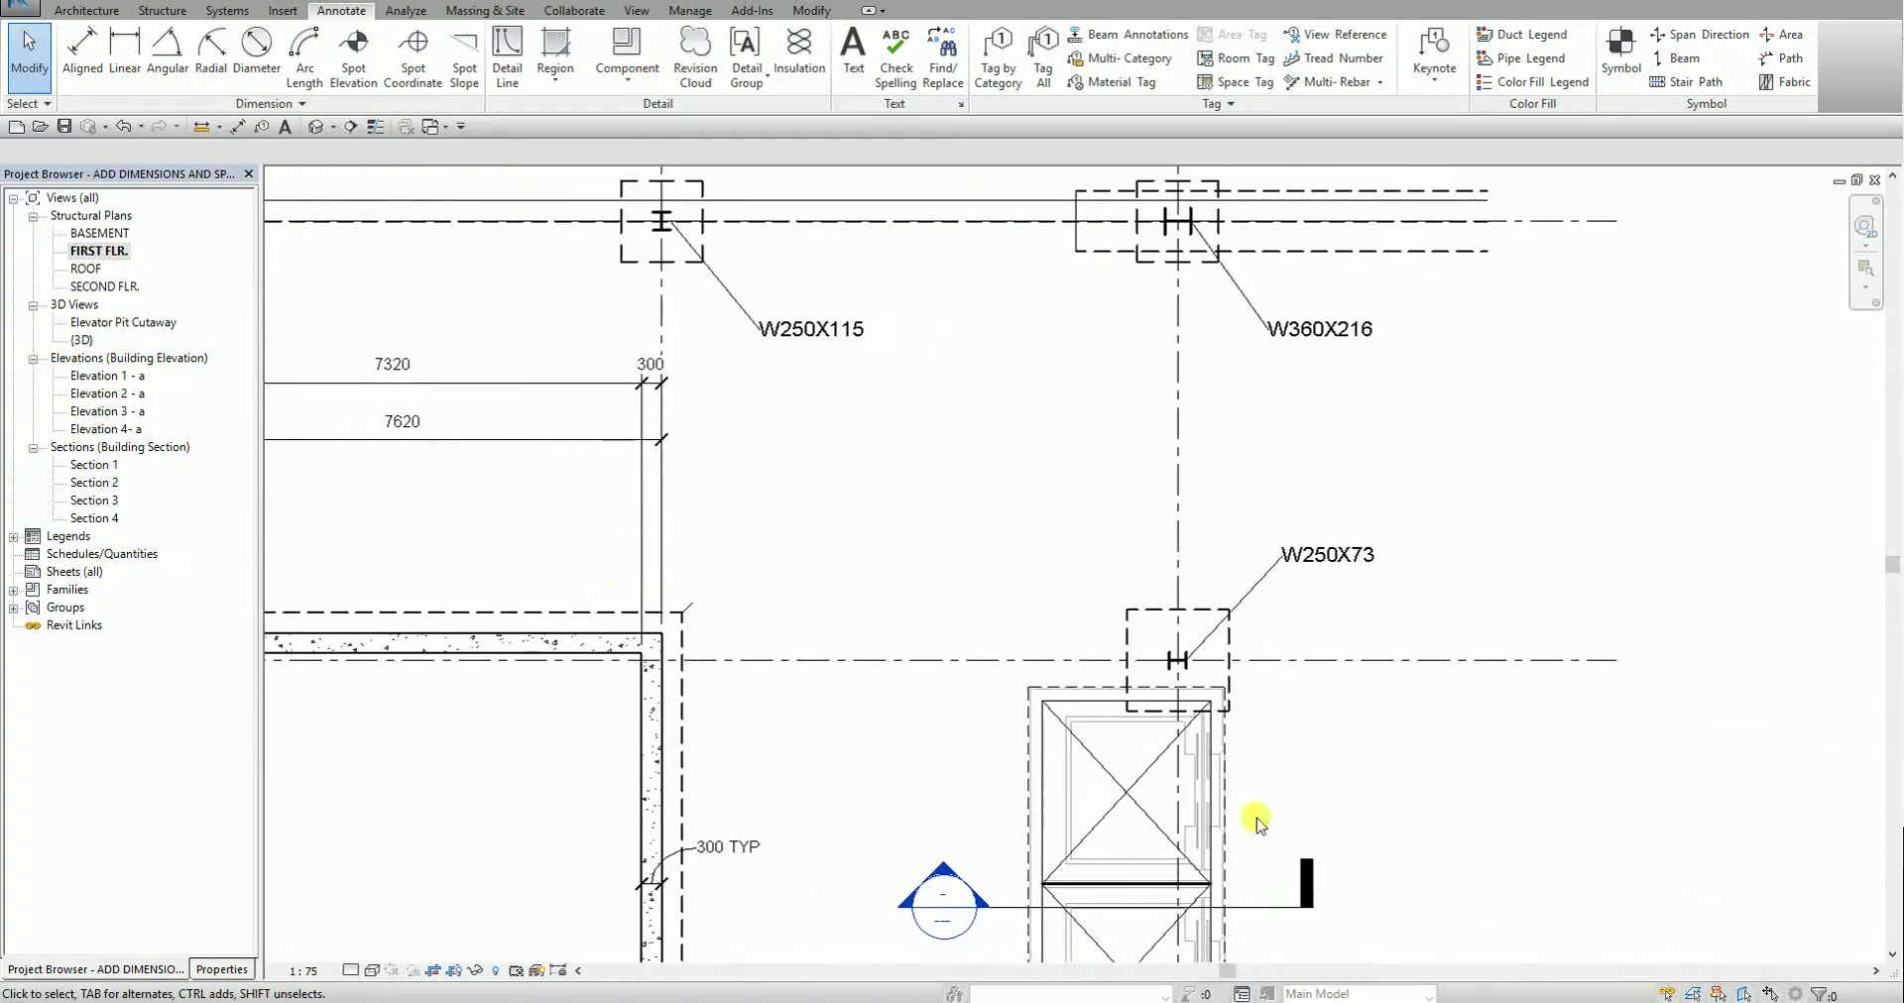
middle_drag(1266, 774, 1140, 692)
scroll(1059, 511, up, 2)
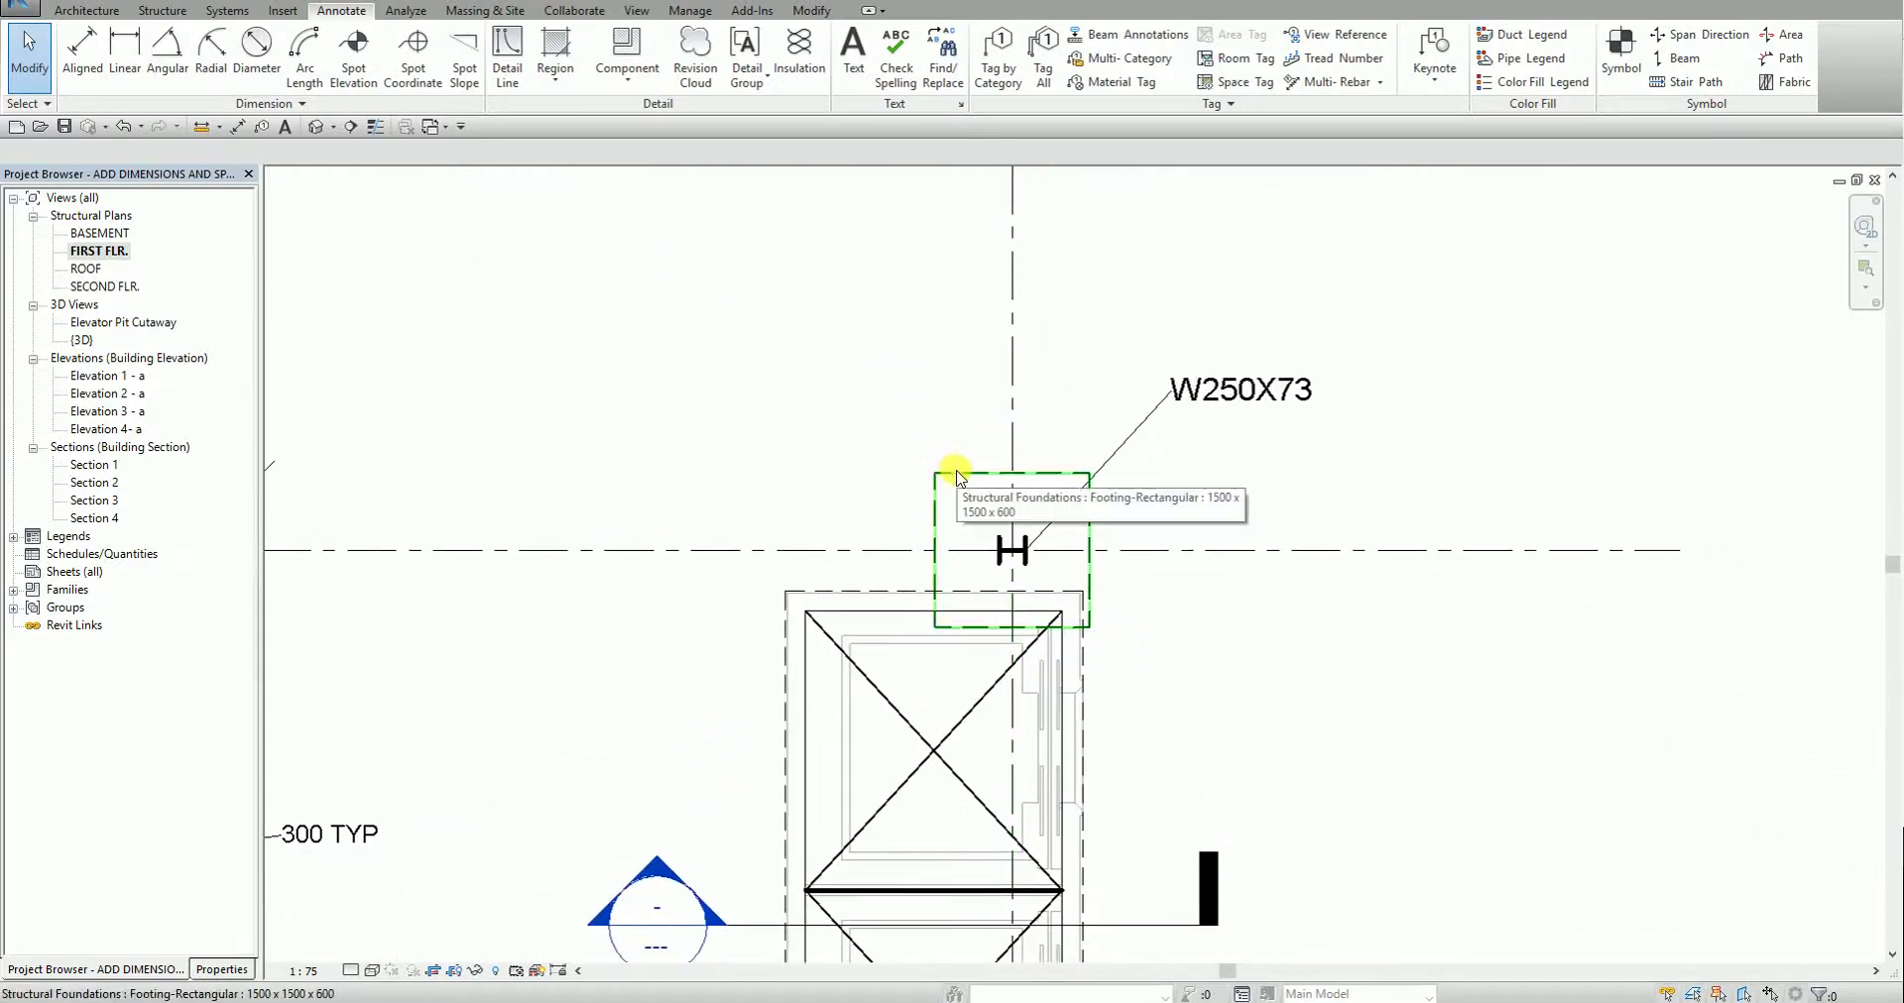
click(957, 476)
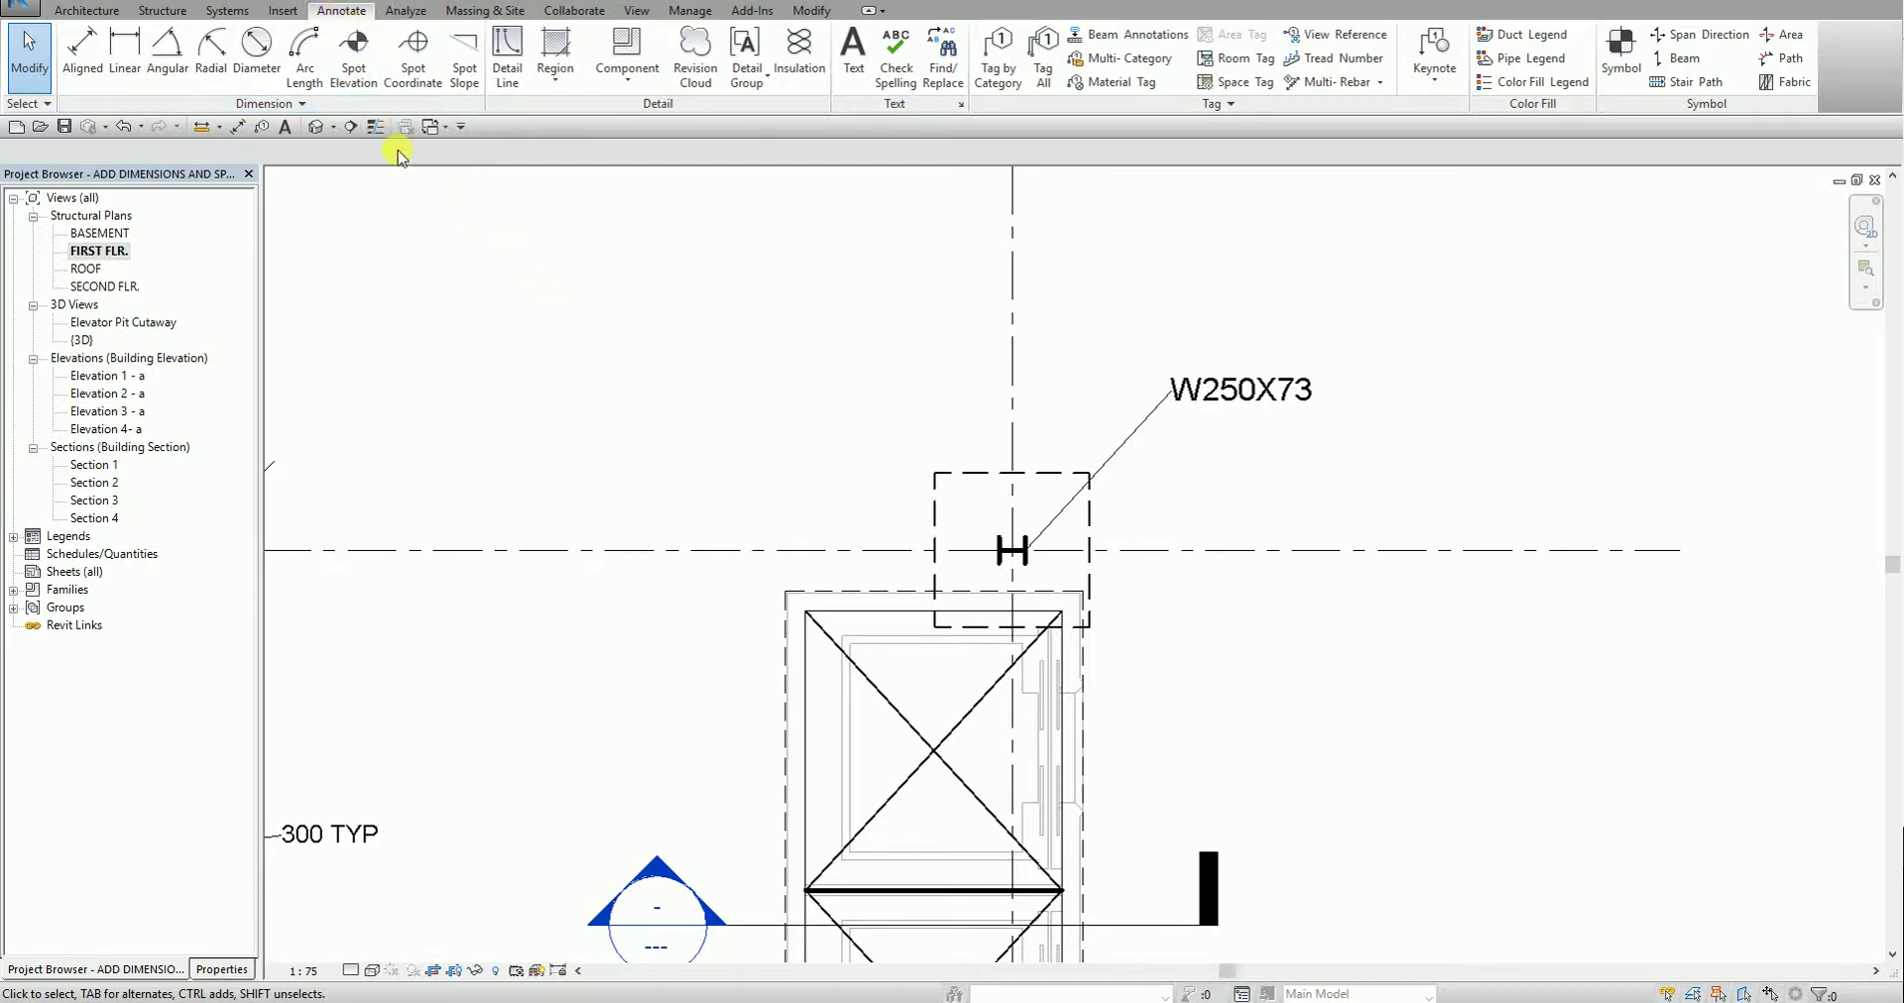
click(362, 75)
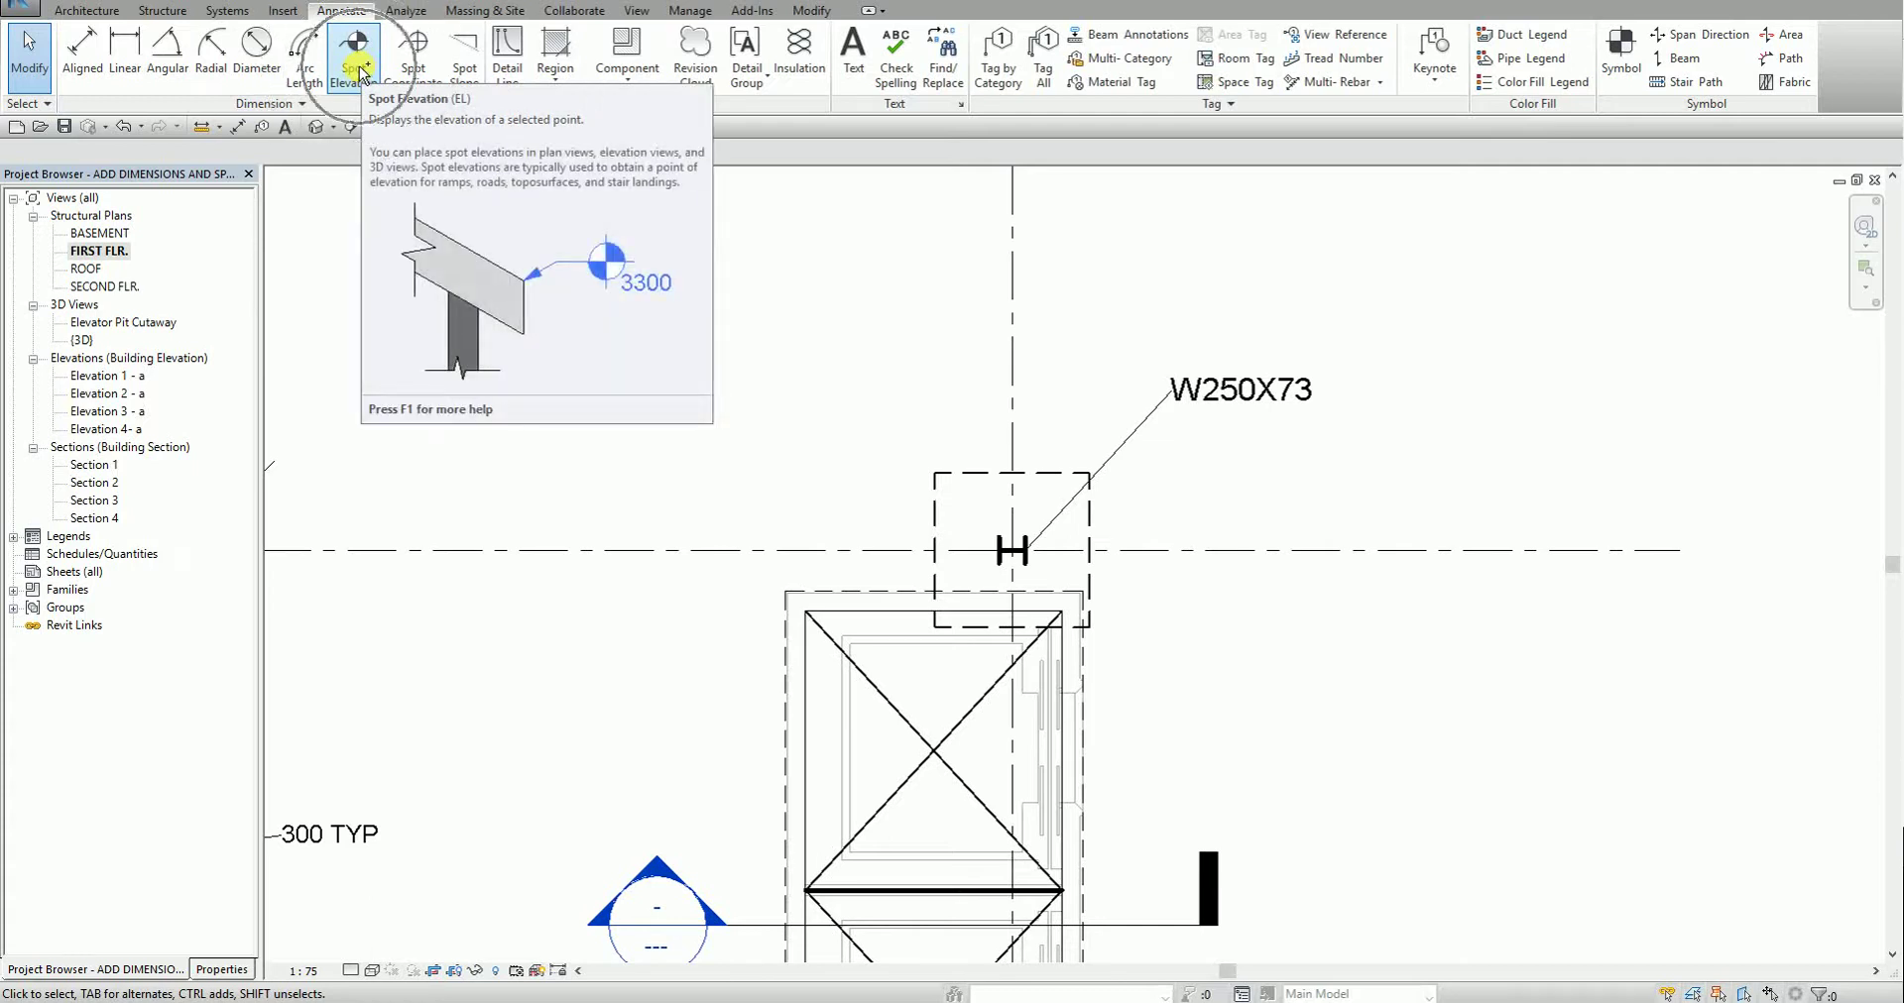
- Place a -1500 spot elevation with leader and shoulder on the footing corner, label up-left
click(359, 75)
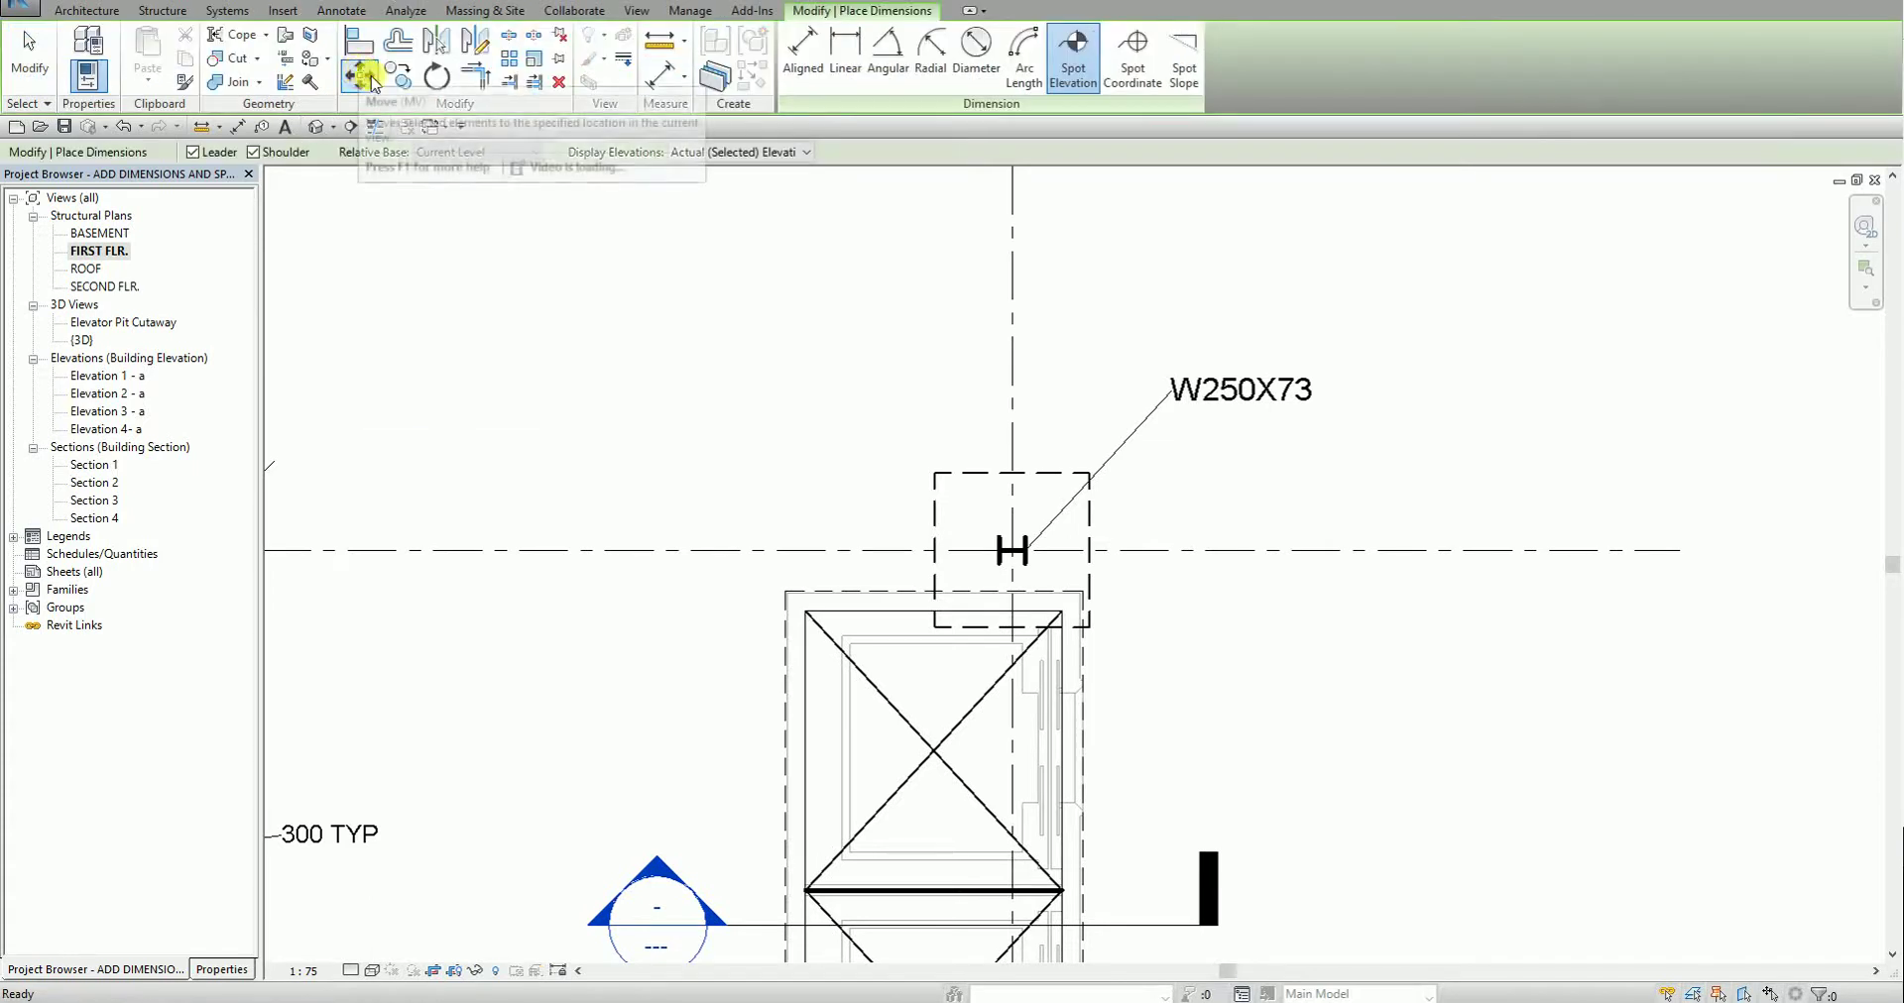
click(194, 153)
click(260, 163)
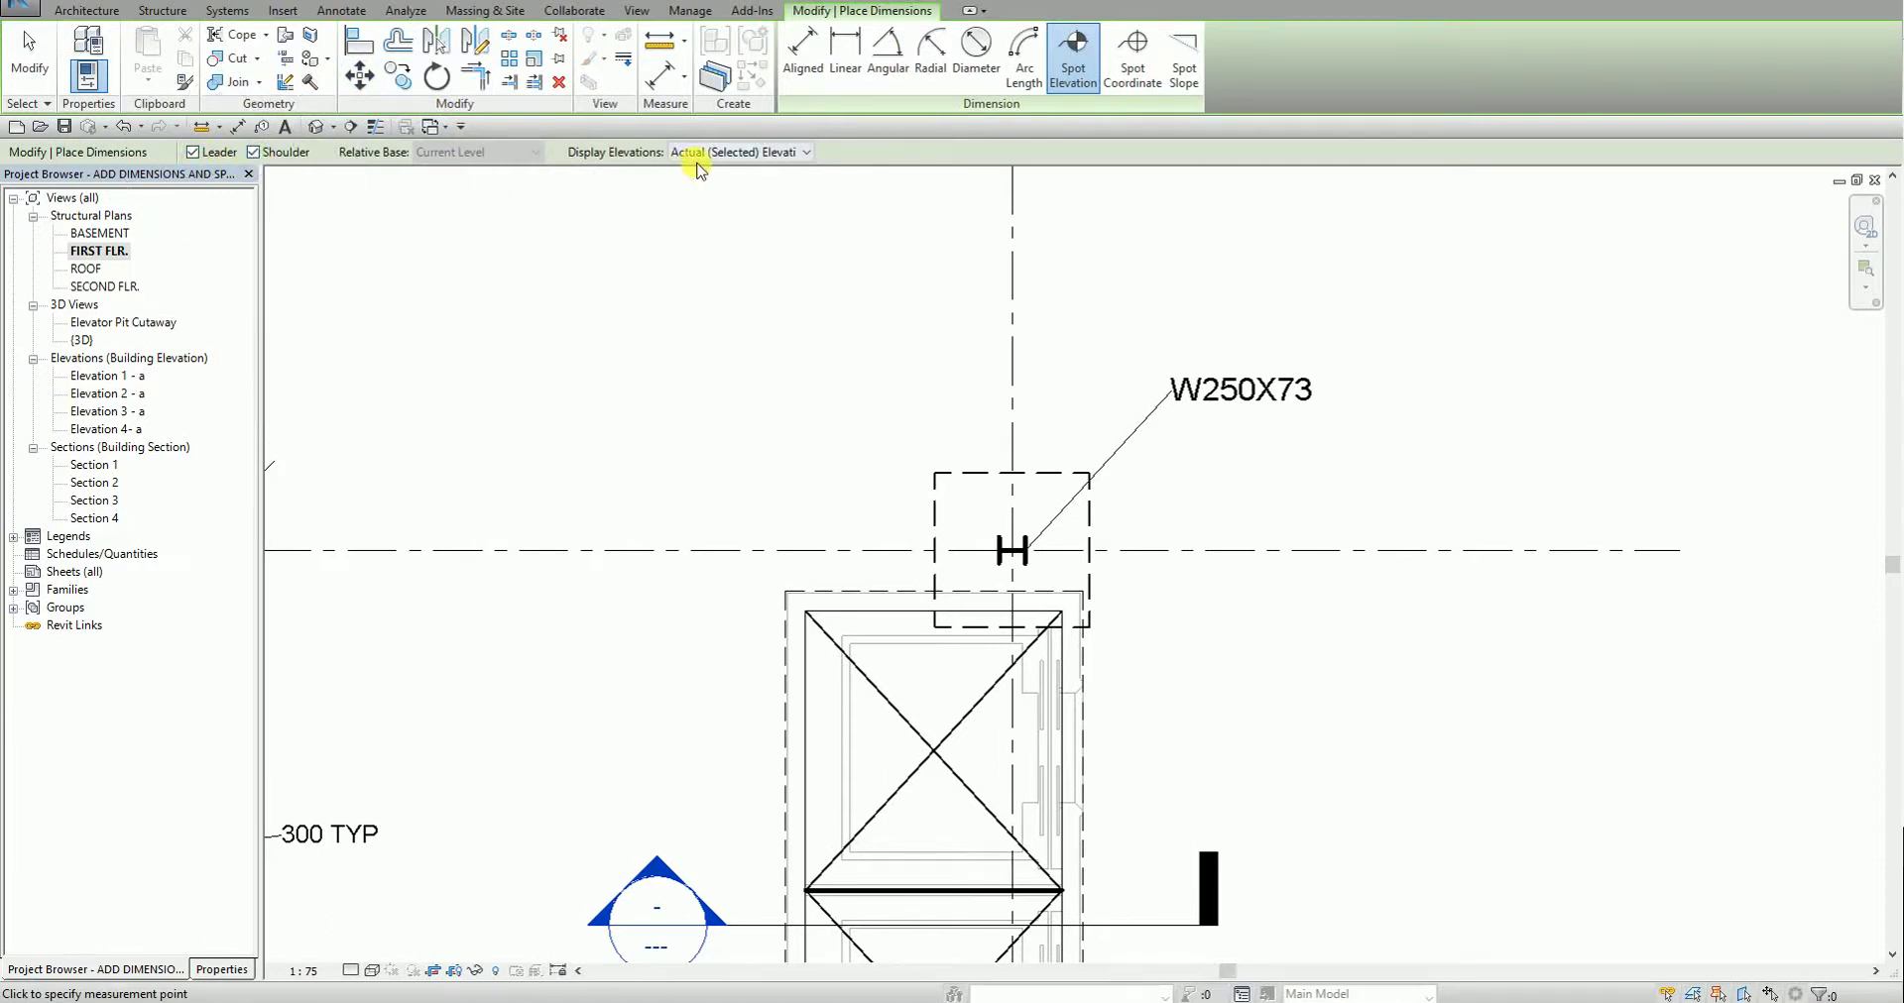
click(932, 472)
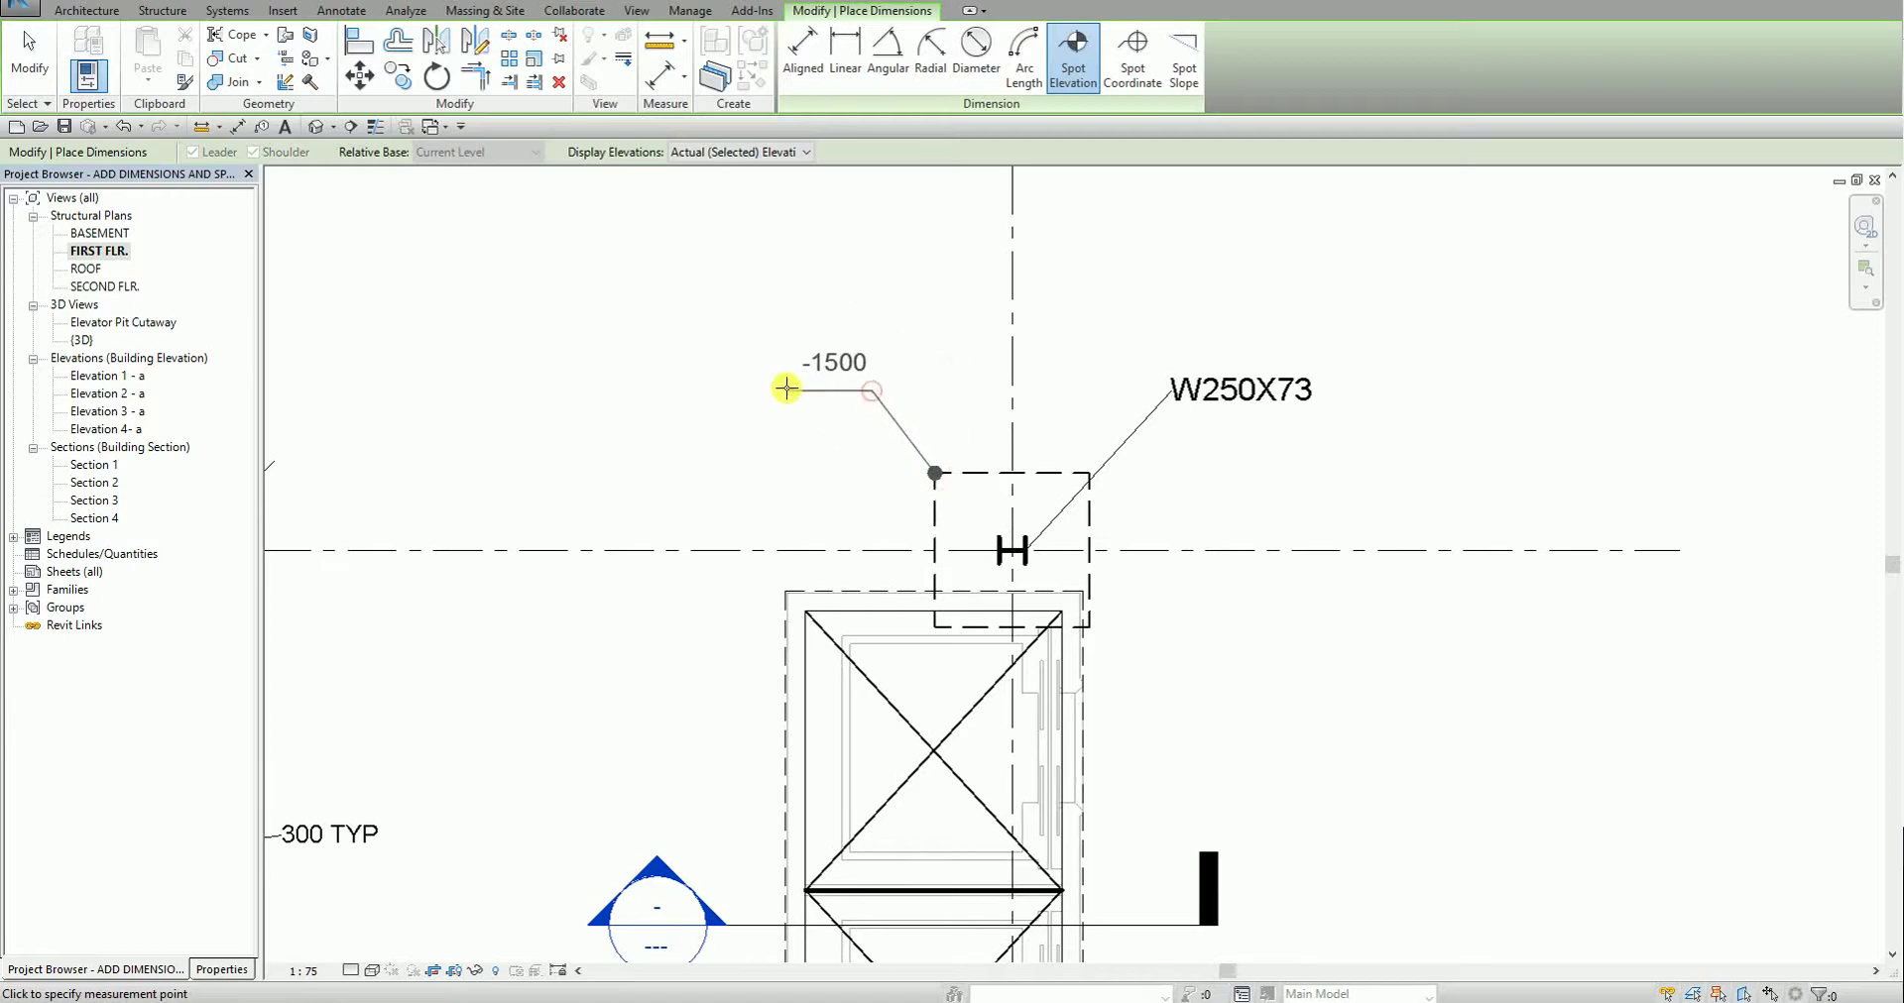
click(738, 380)
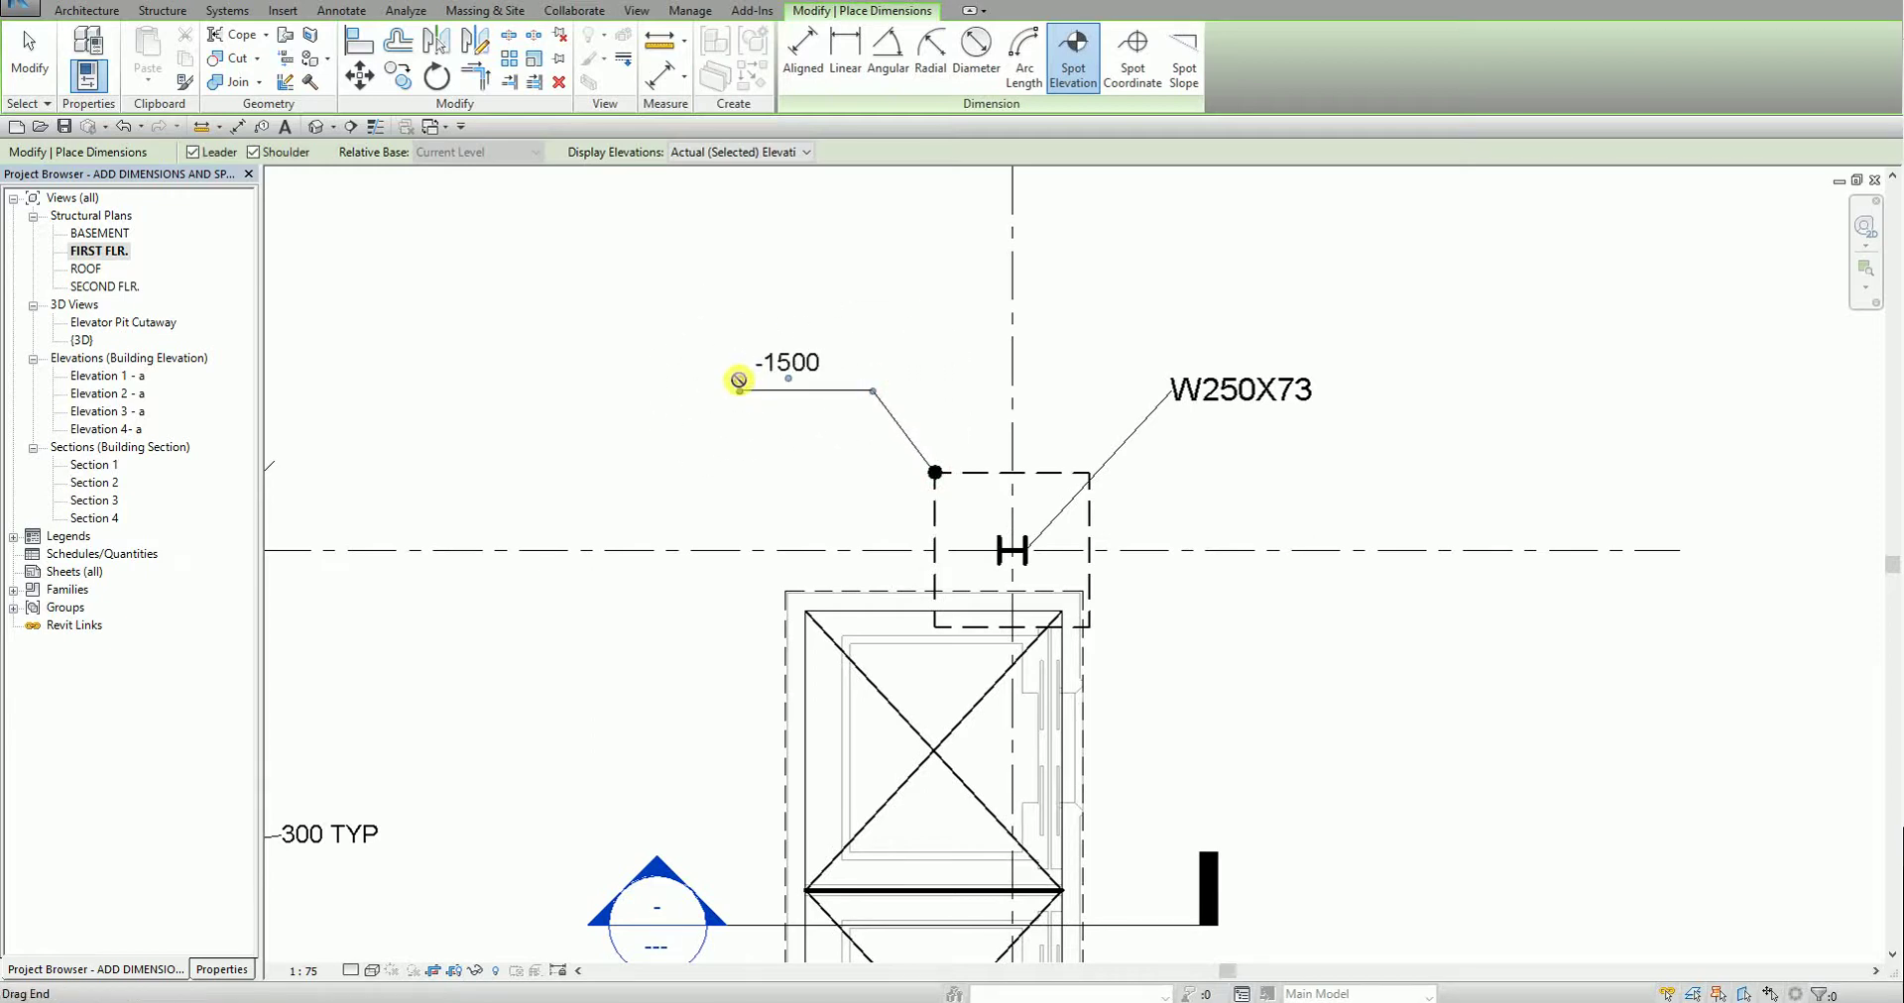
click(44, 54)
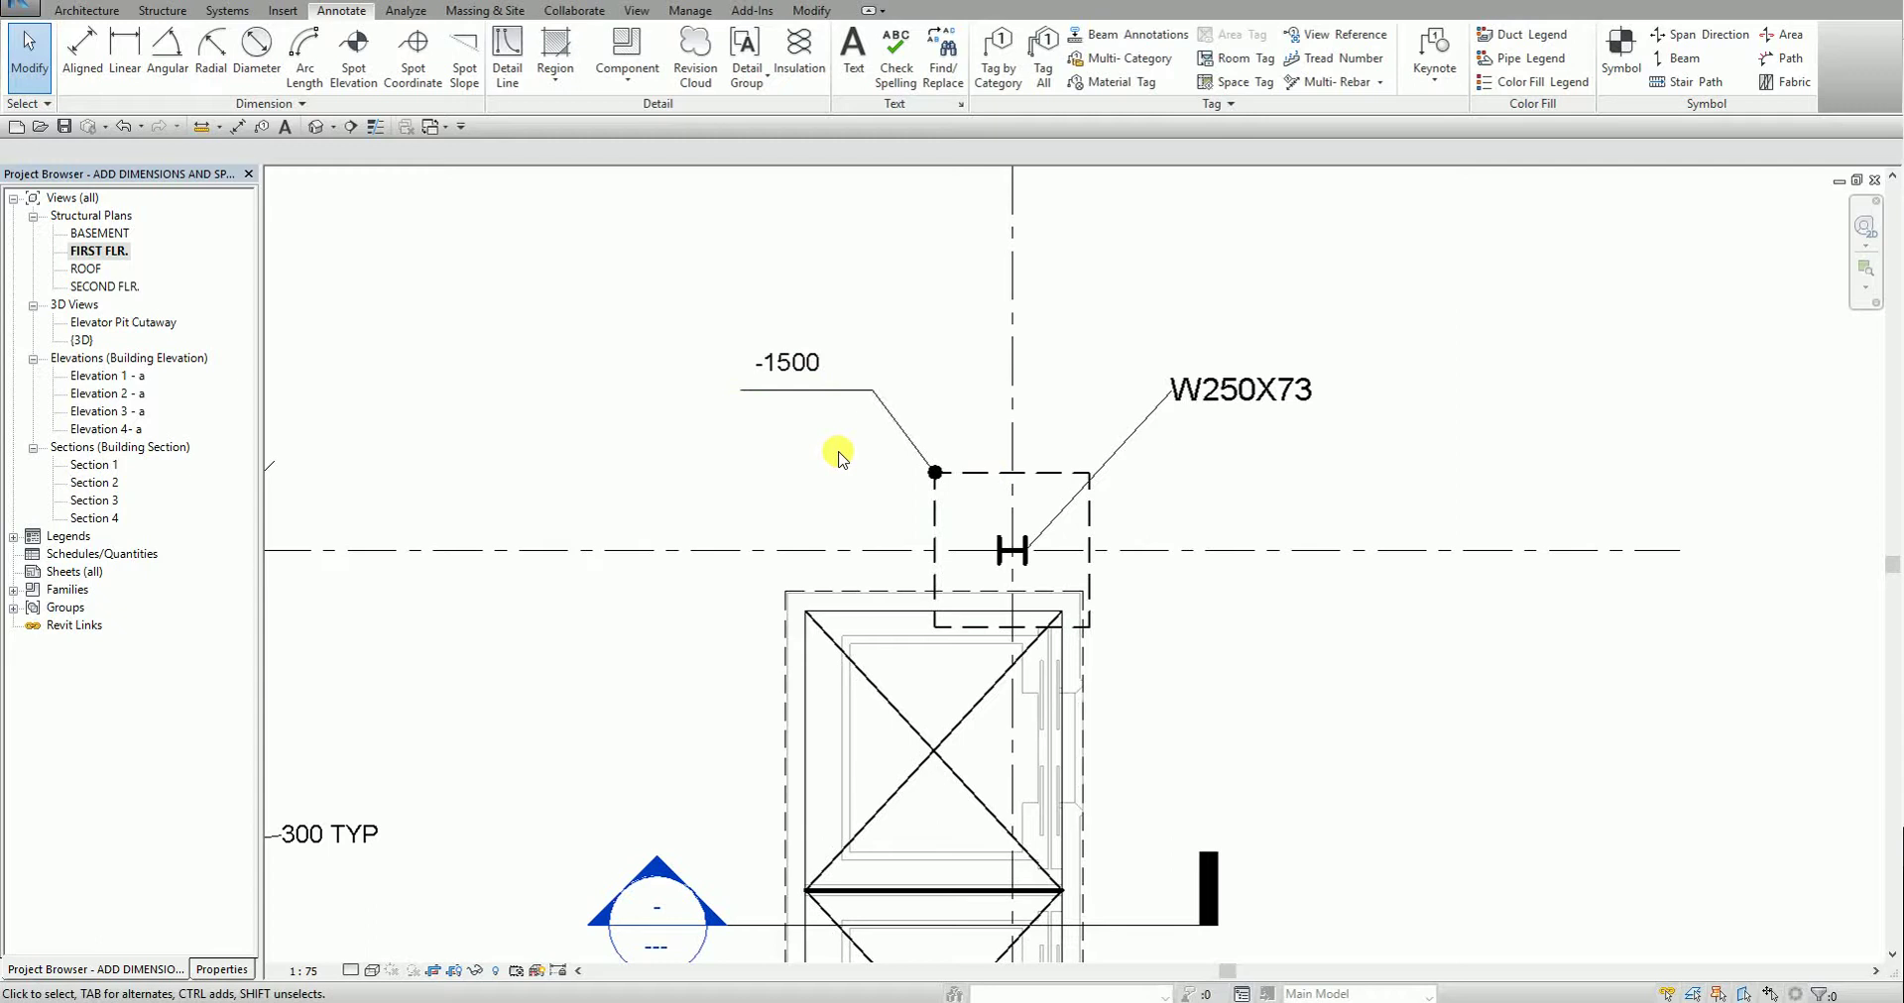
- Give the footing spot elevation the prefix TOF so it reads TOF -1500
click(809, 394)
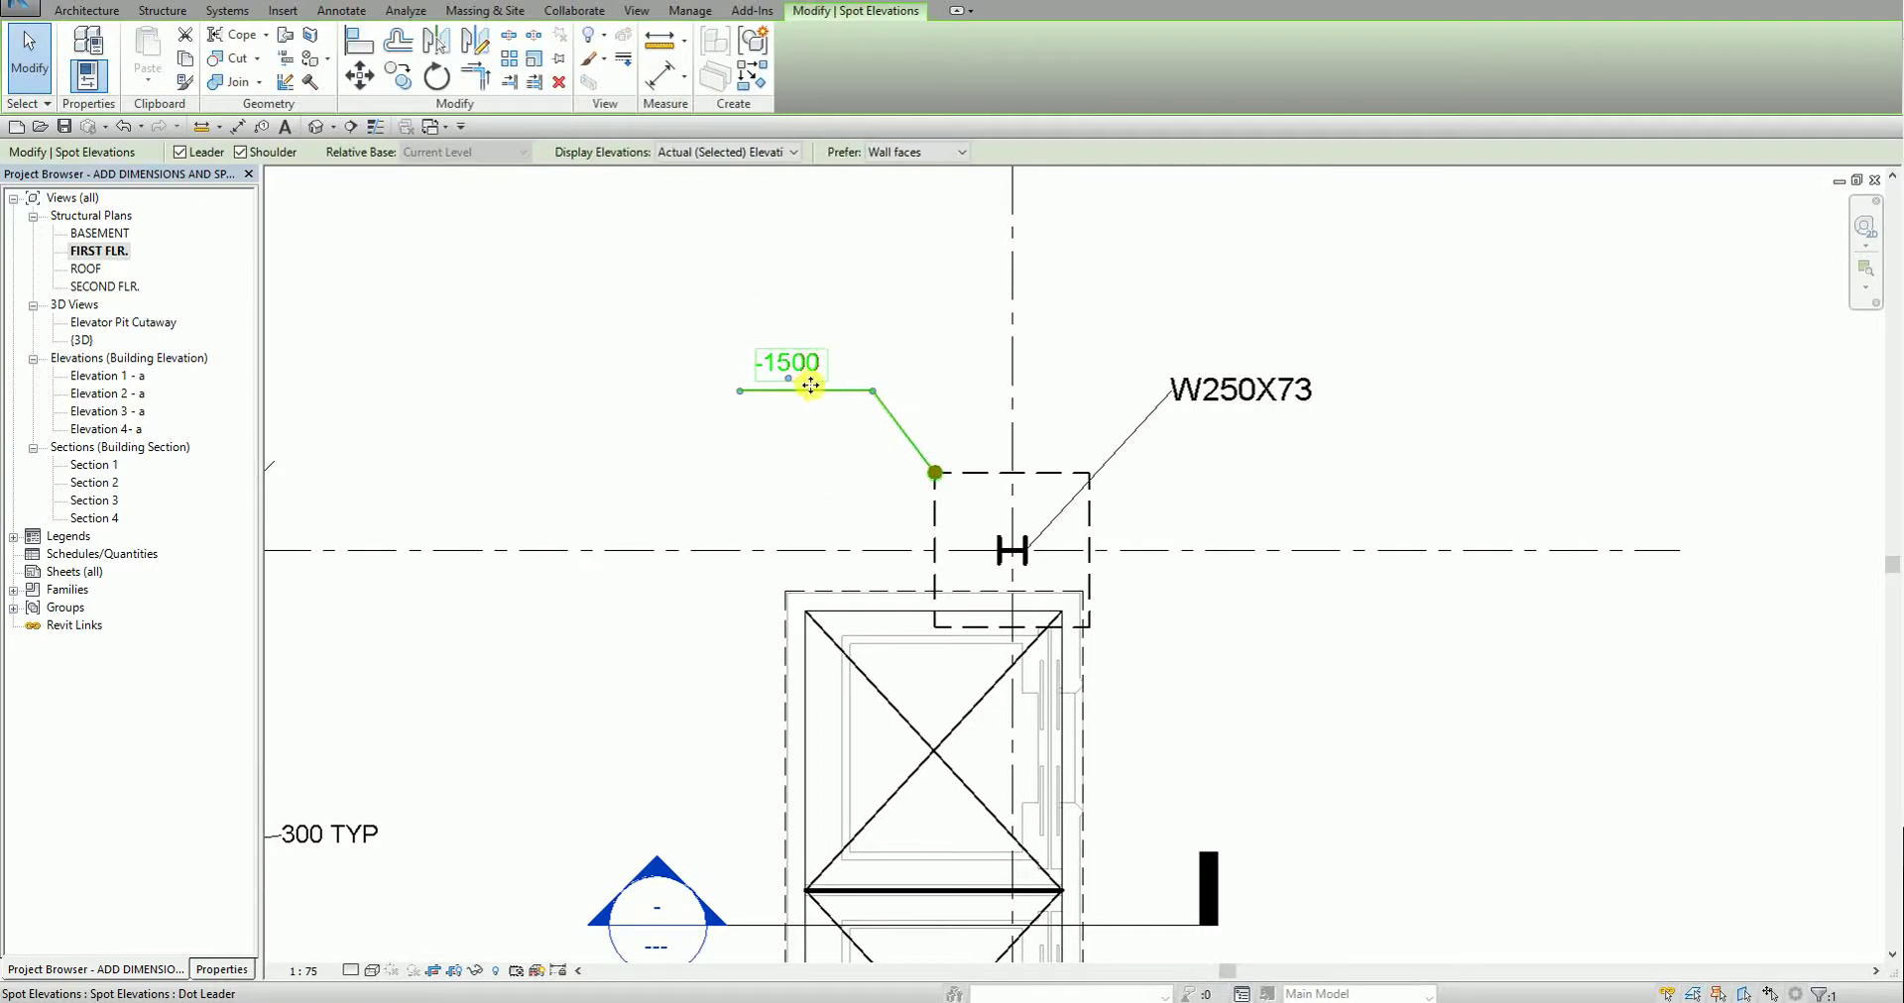
click(227, 970)
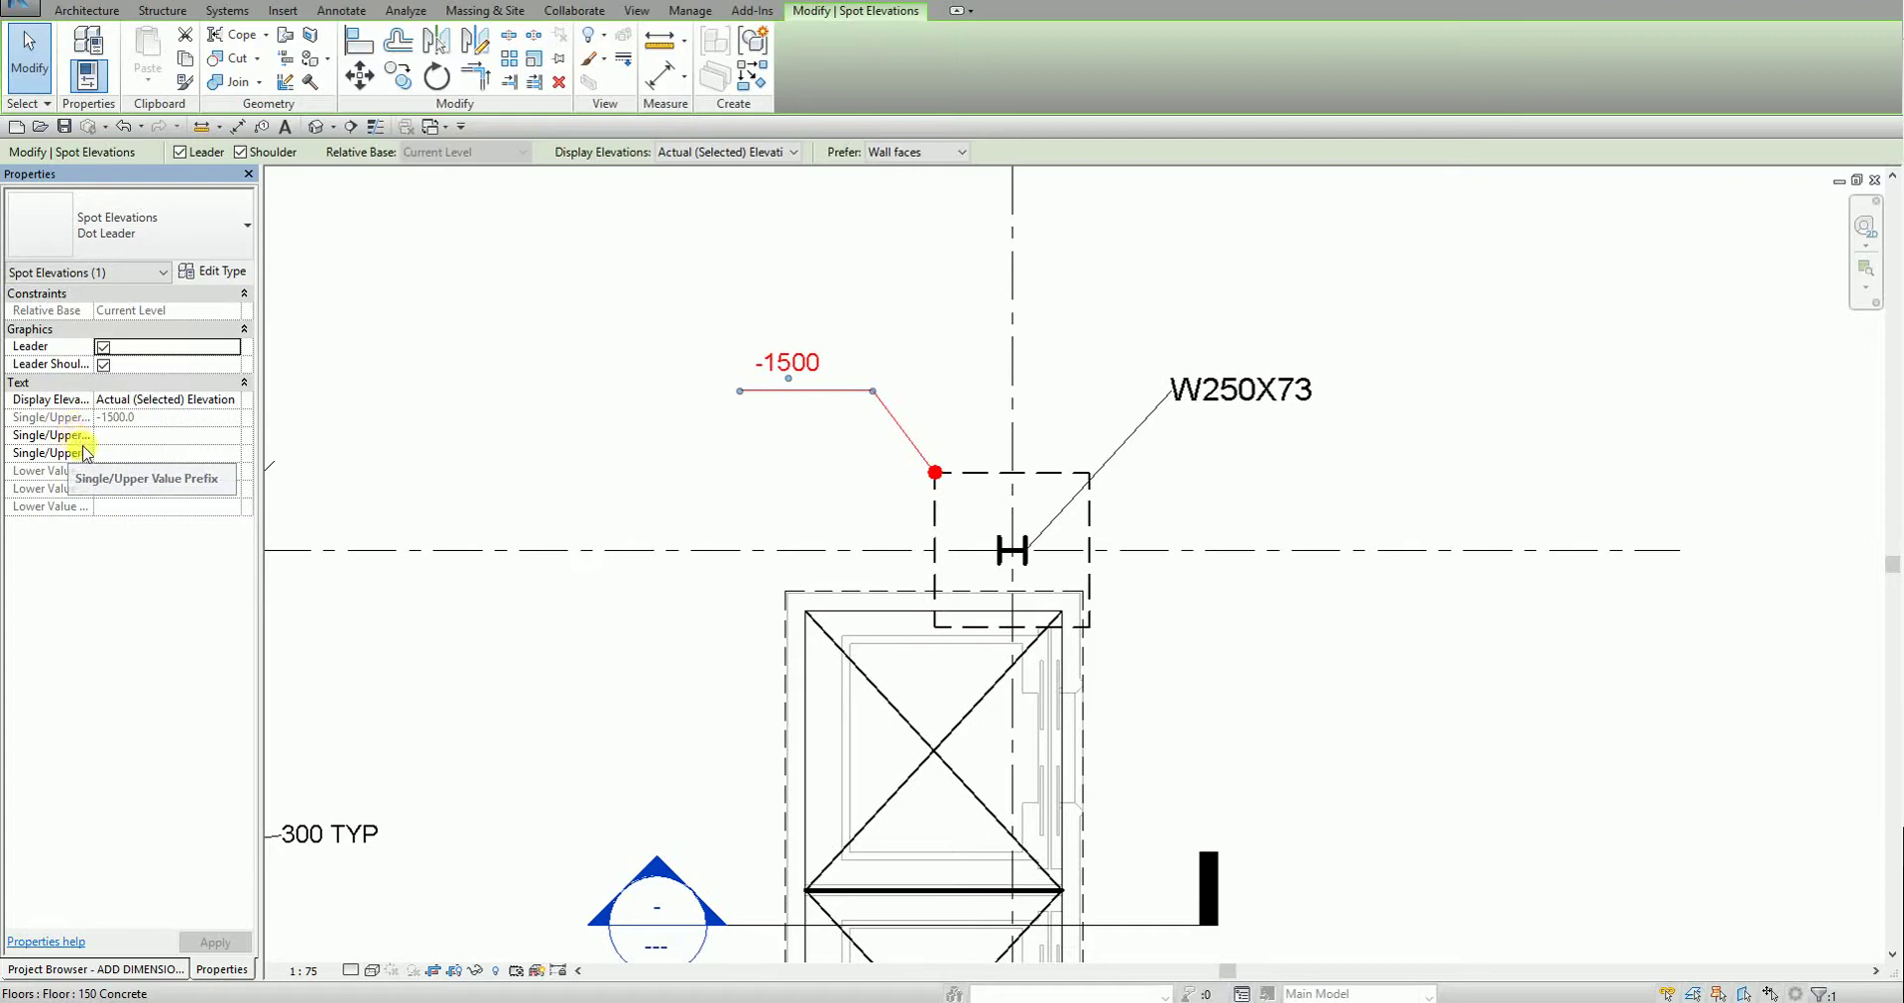
drag(95, 399, 154, 400)
click(179, 438)
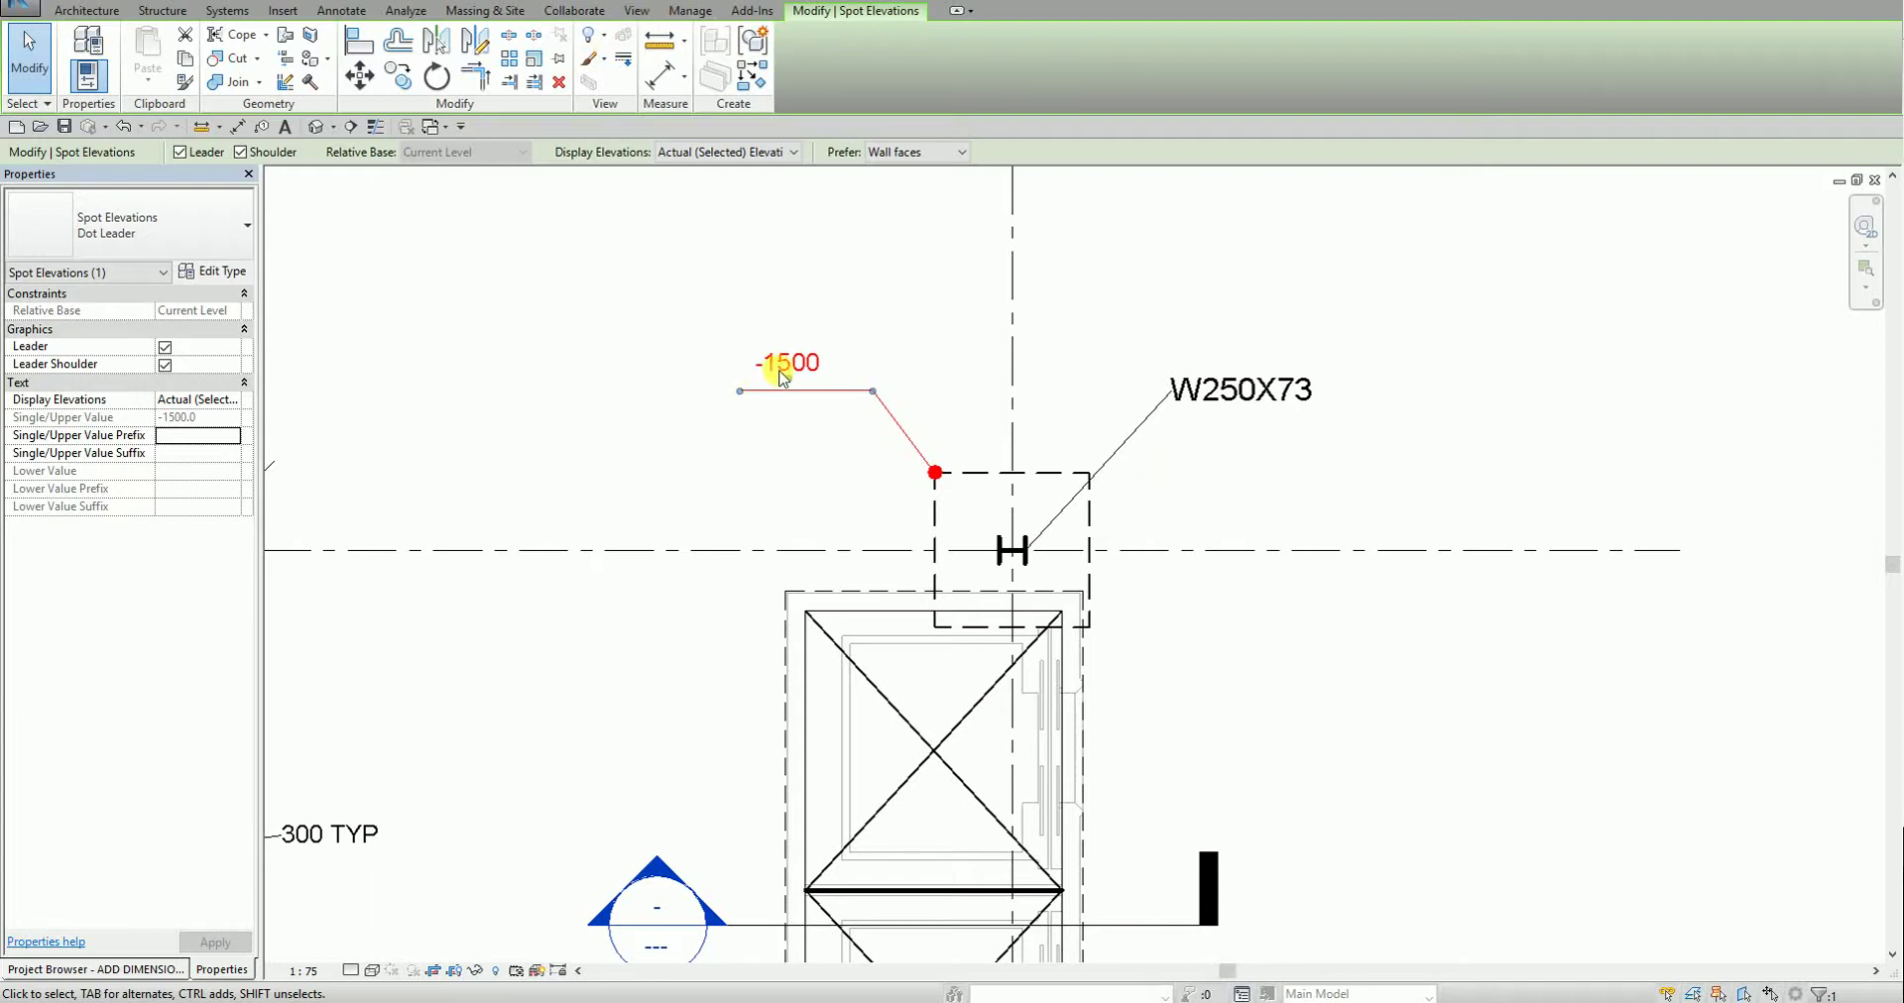
click(189, 437)
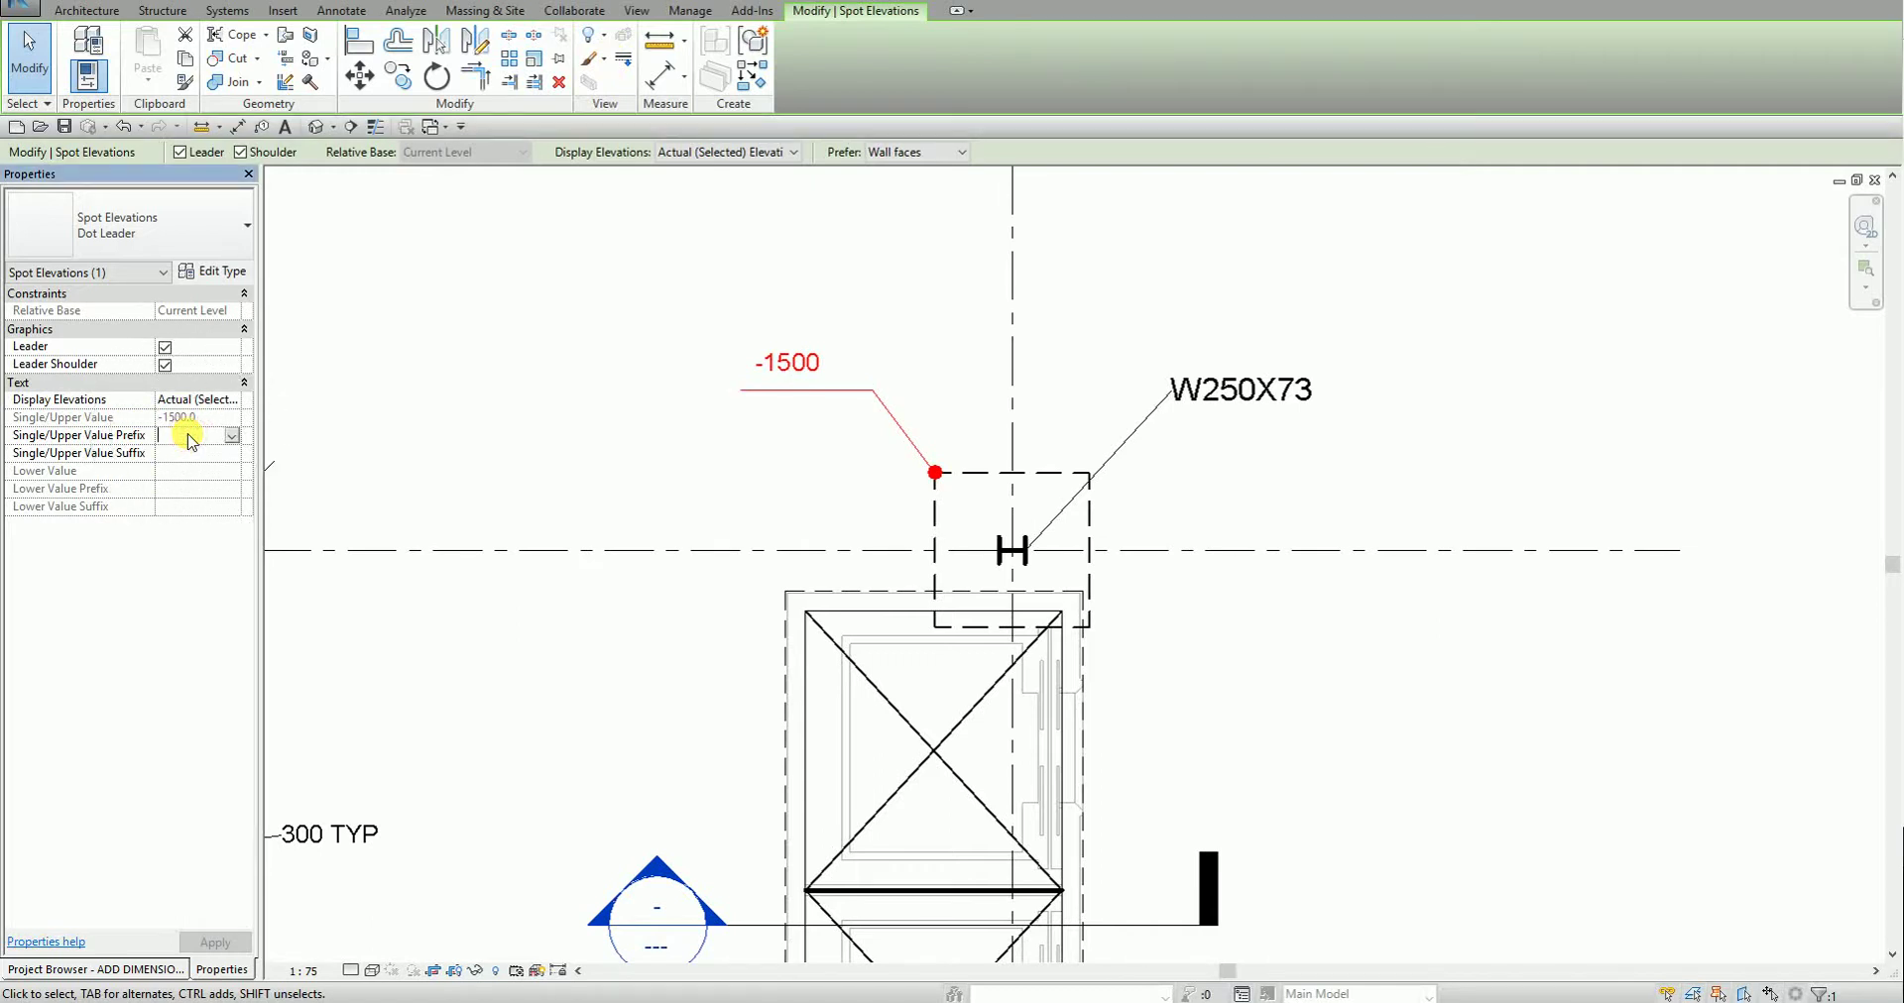
text(TOF)
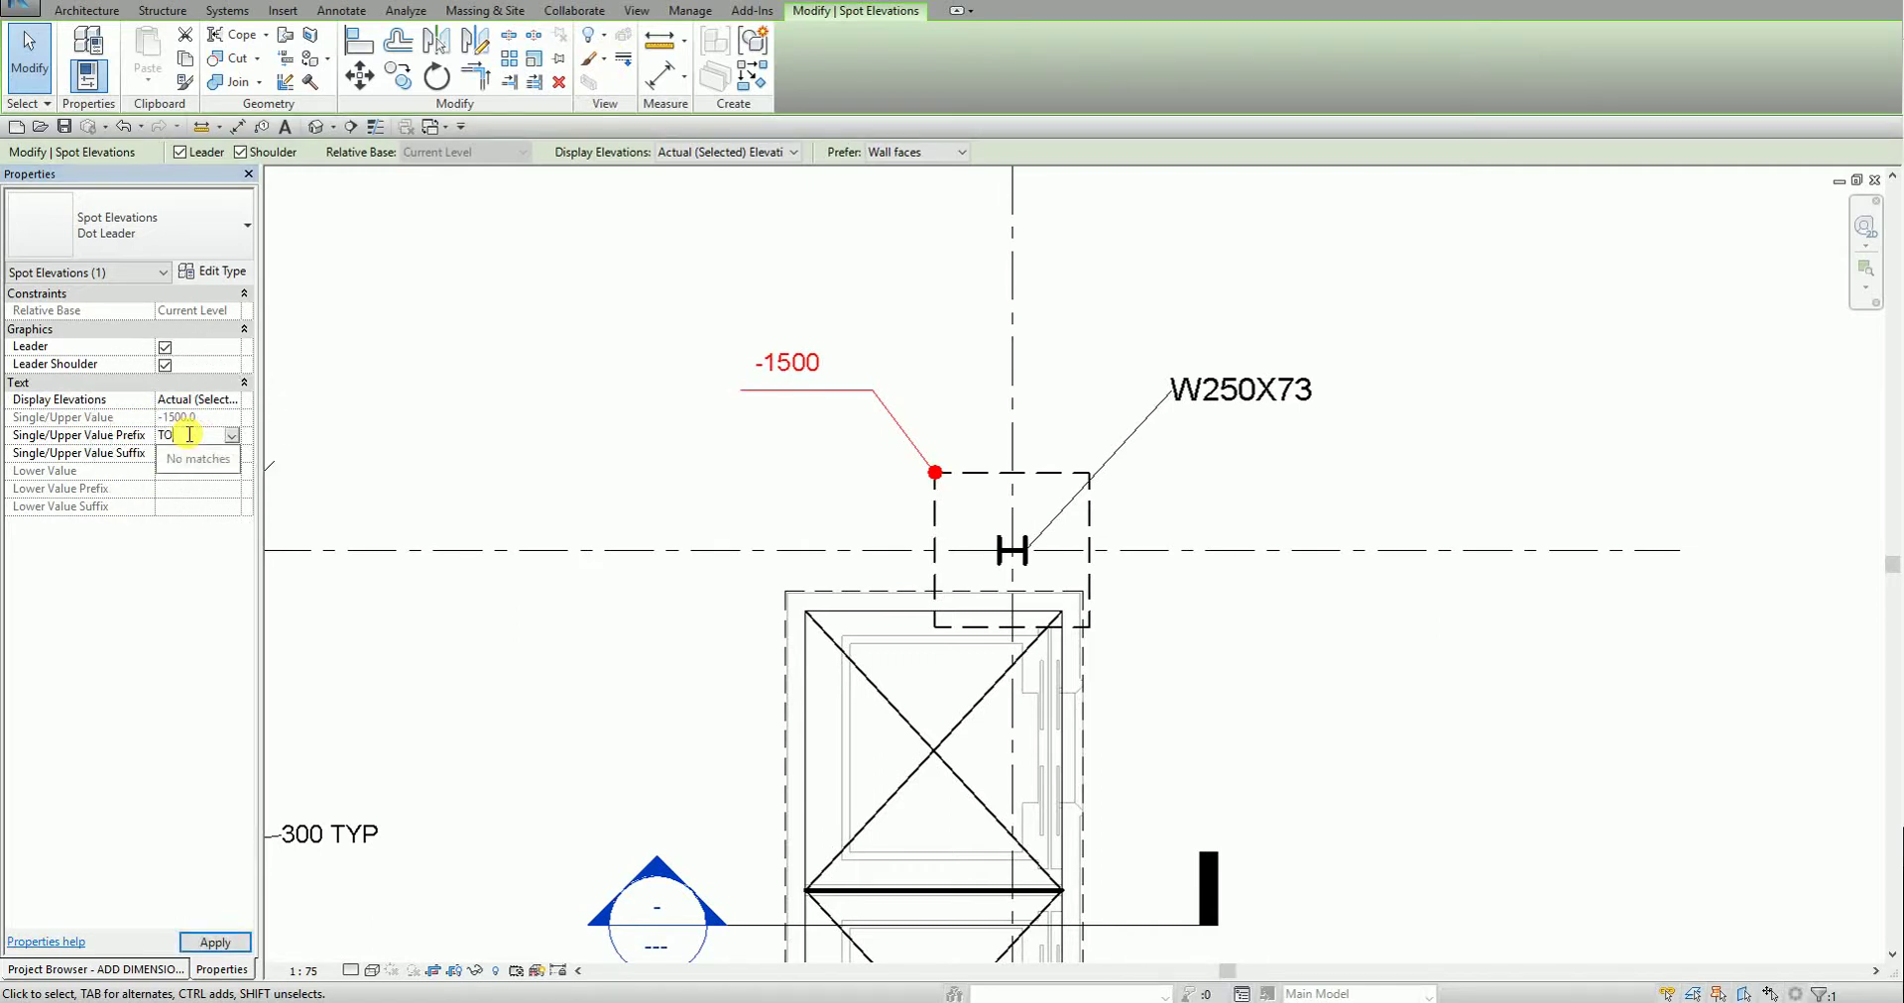
click(211, 943)
click(607, 452)
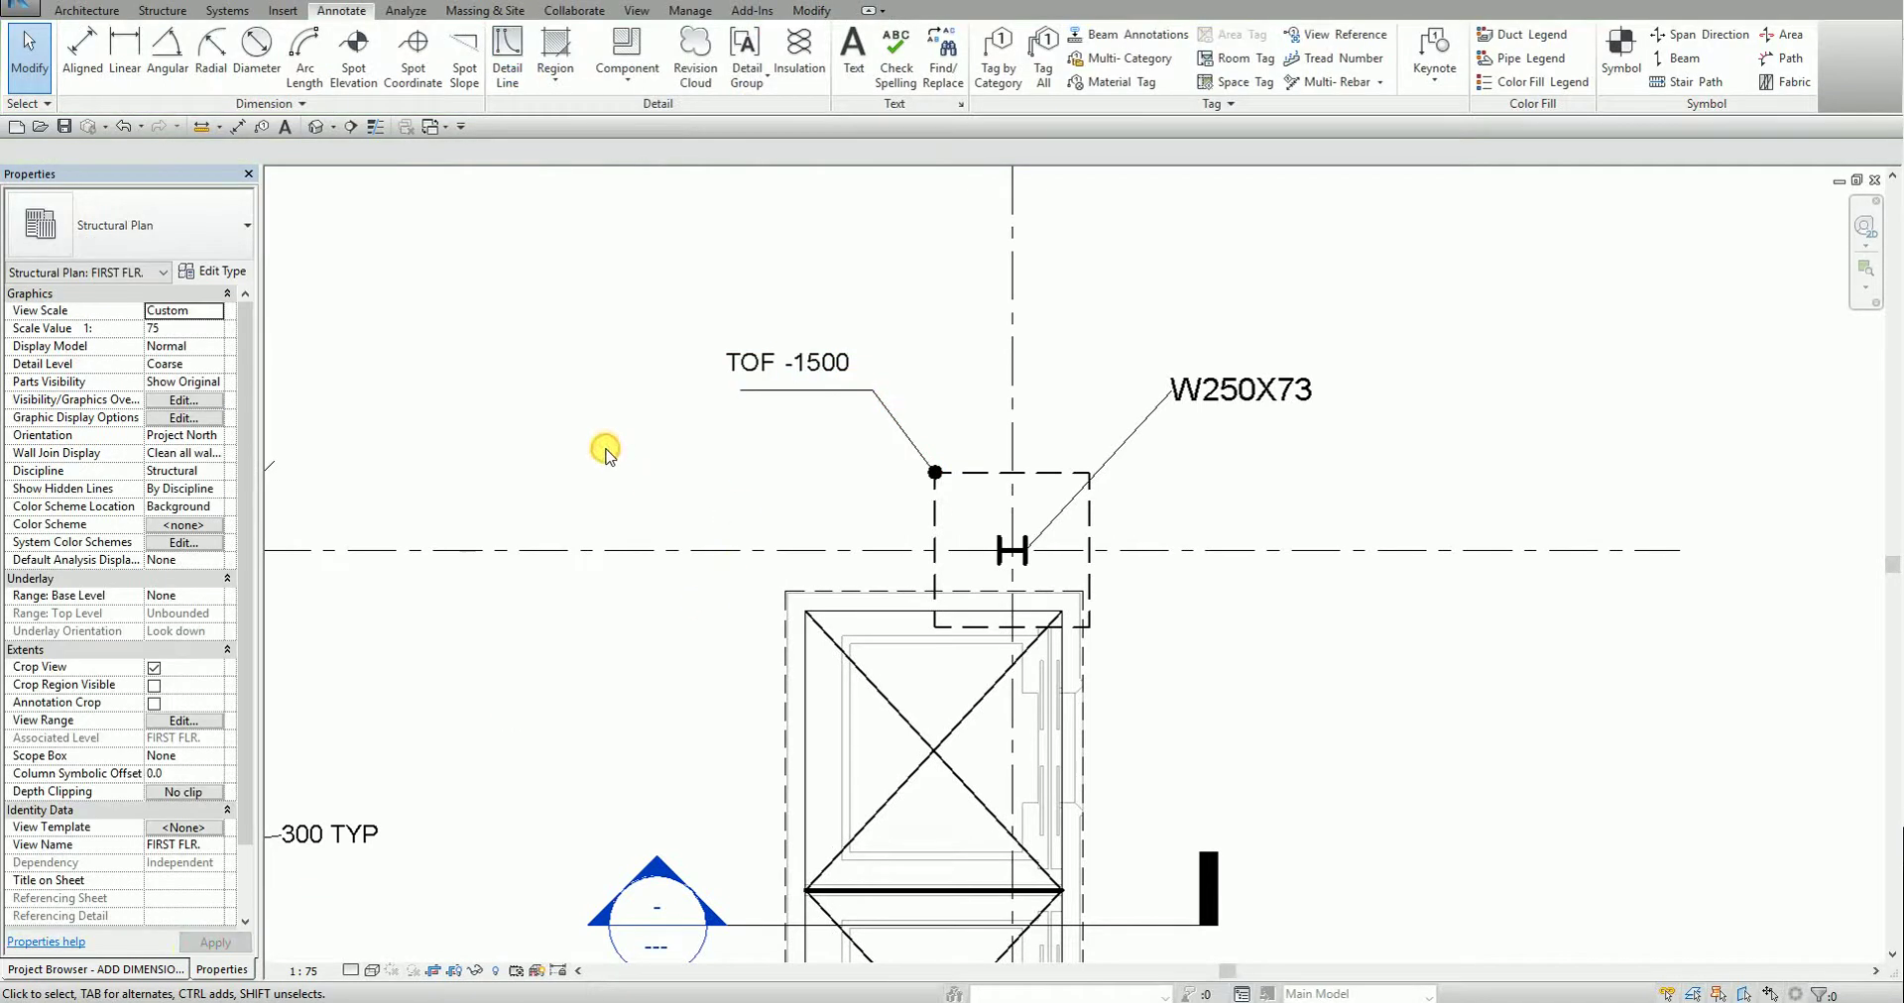
- Place a leadered spot elevation reading -450 on the lower footing's corner
scroll(825, 354, down, 4)
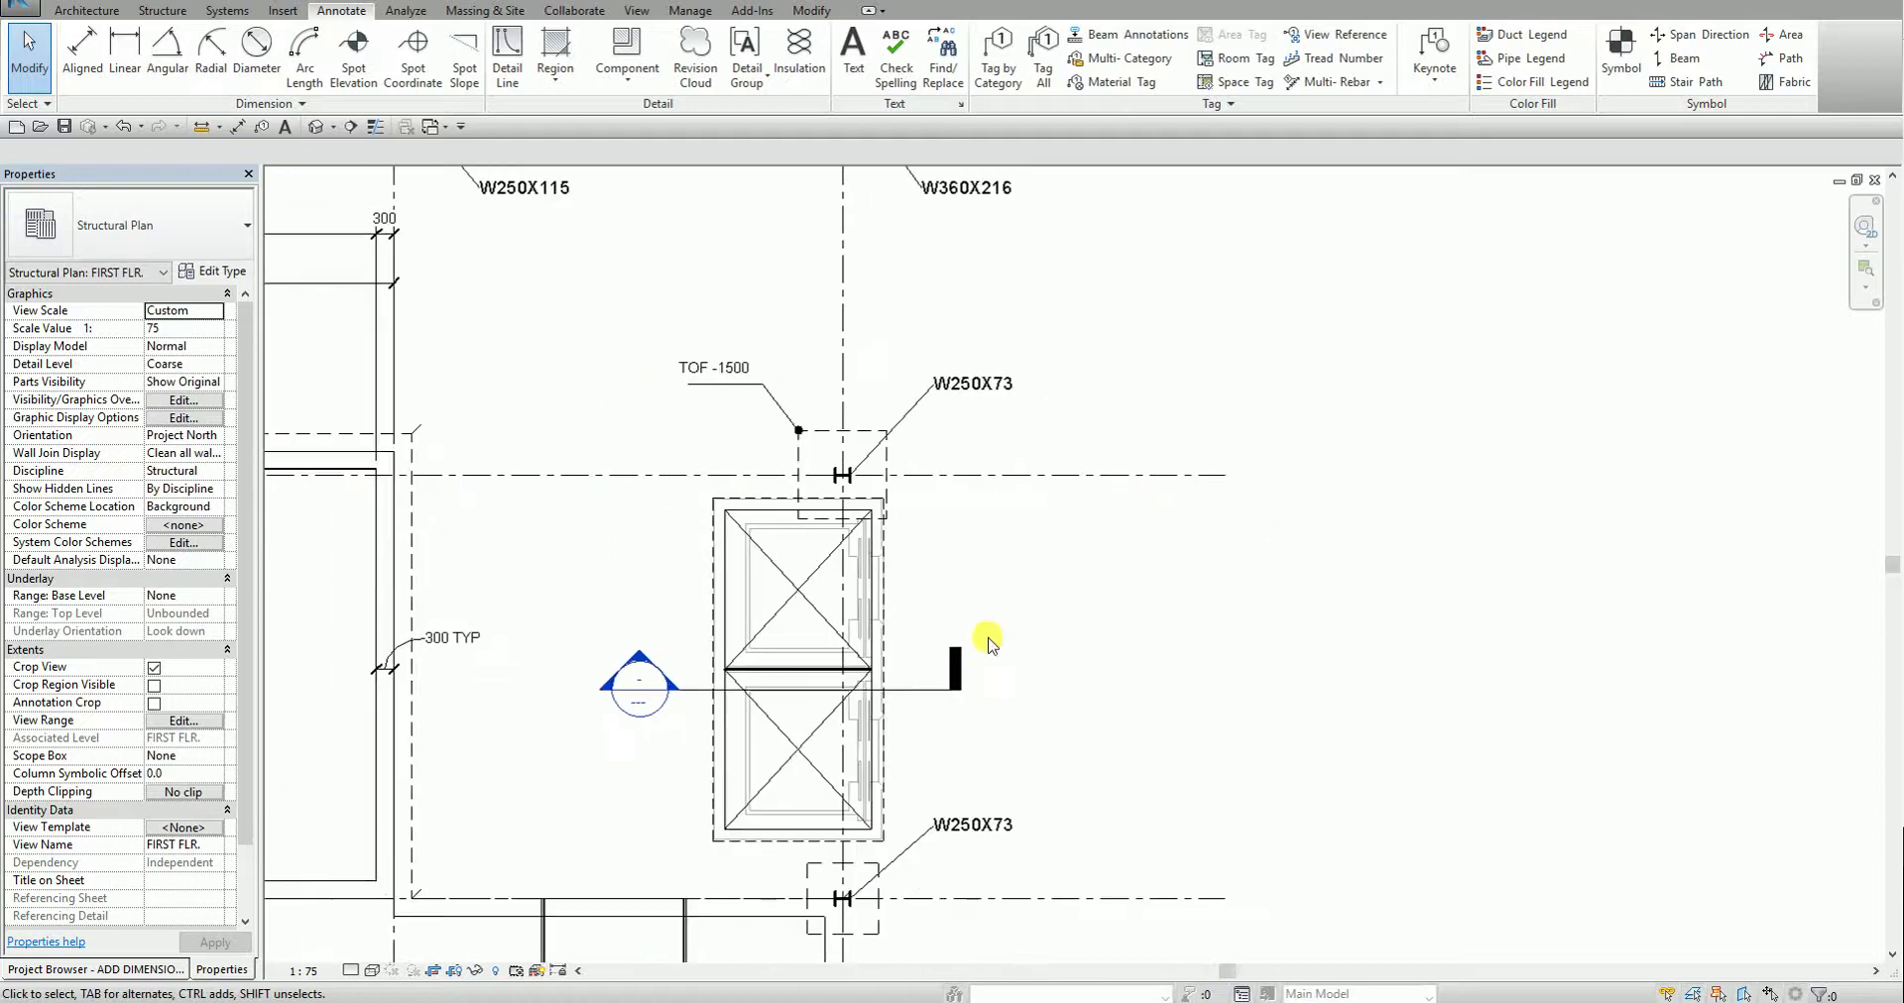
middle_drag(1052, 773, 1109, 709)
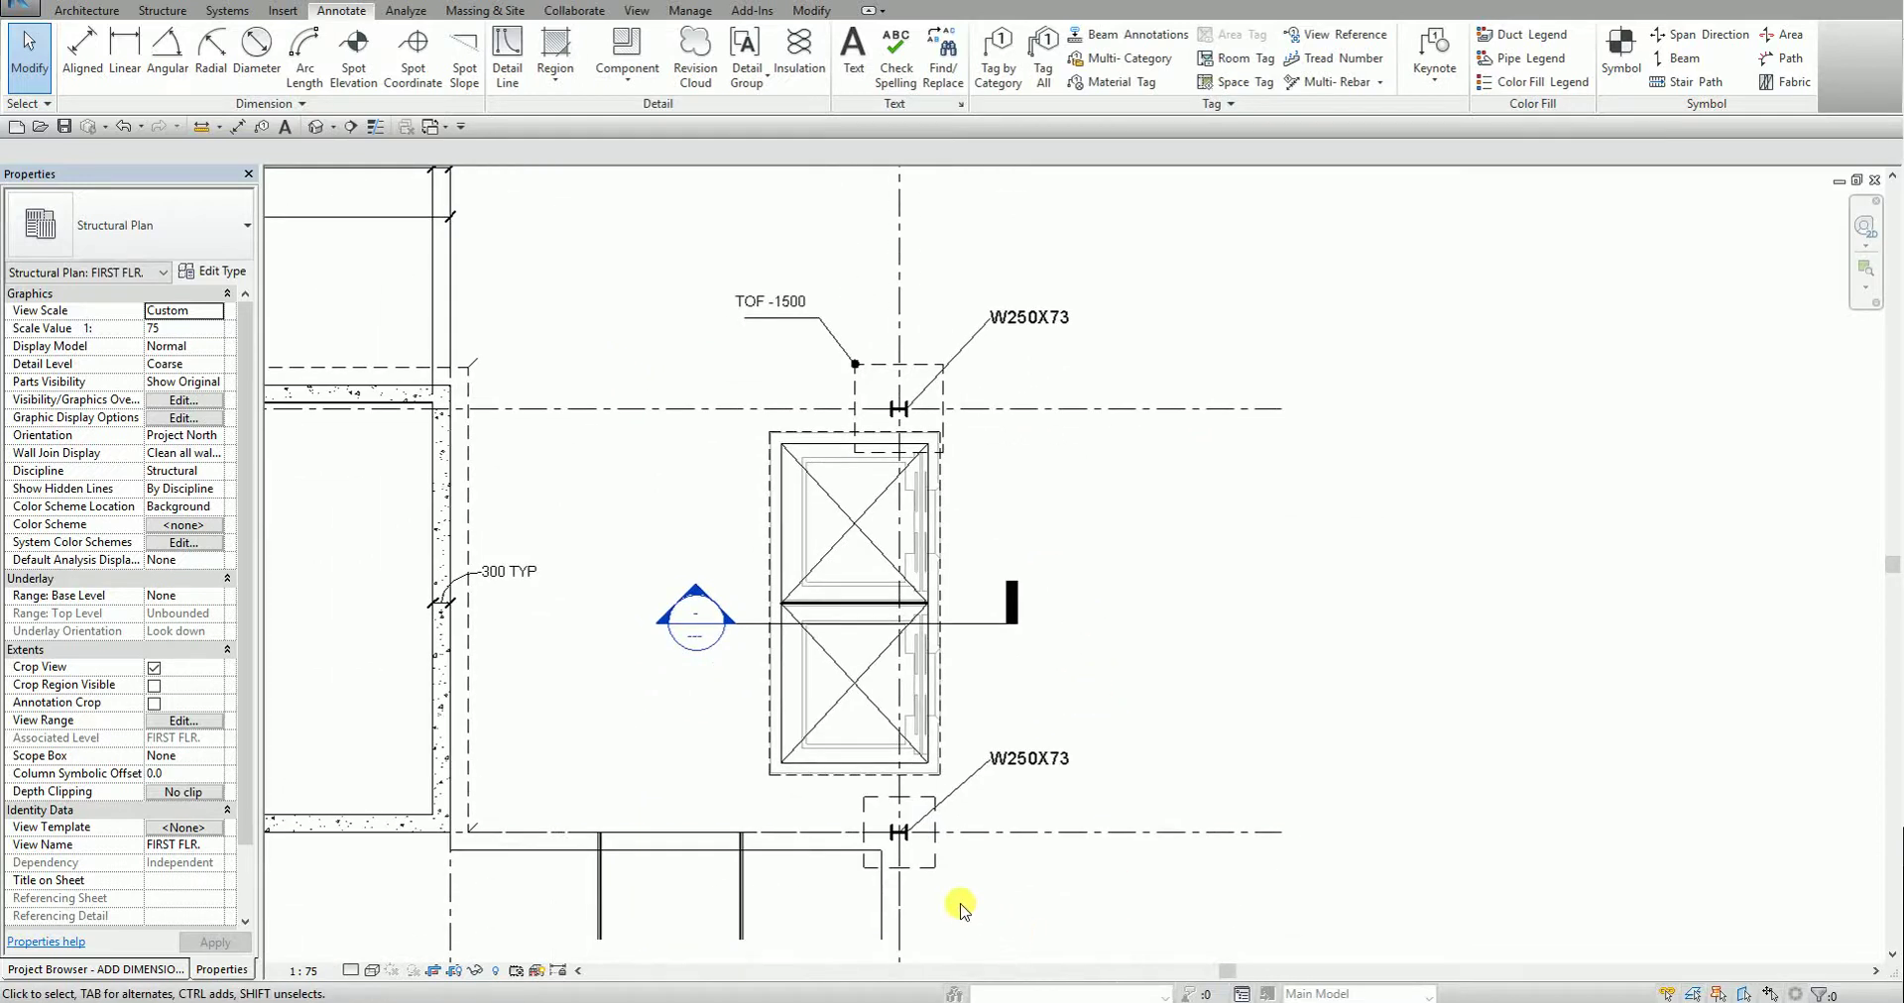
scroll(942, 875, up, 5)
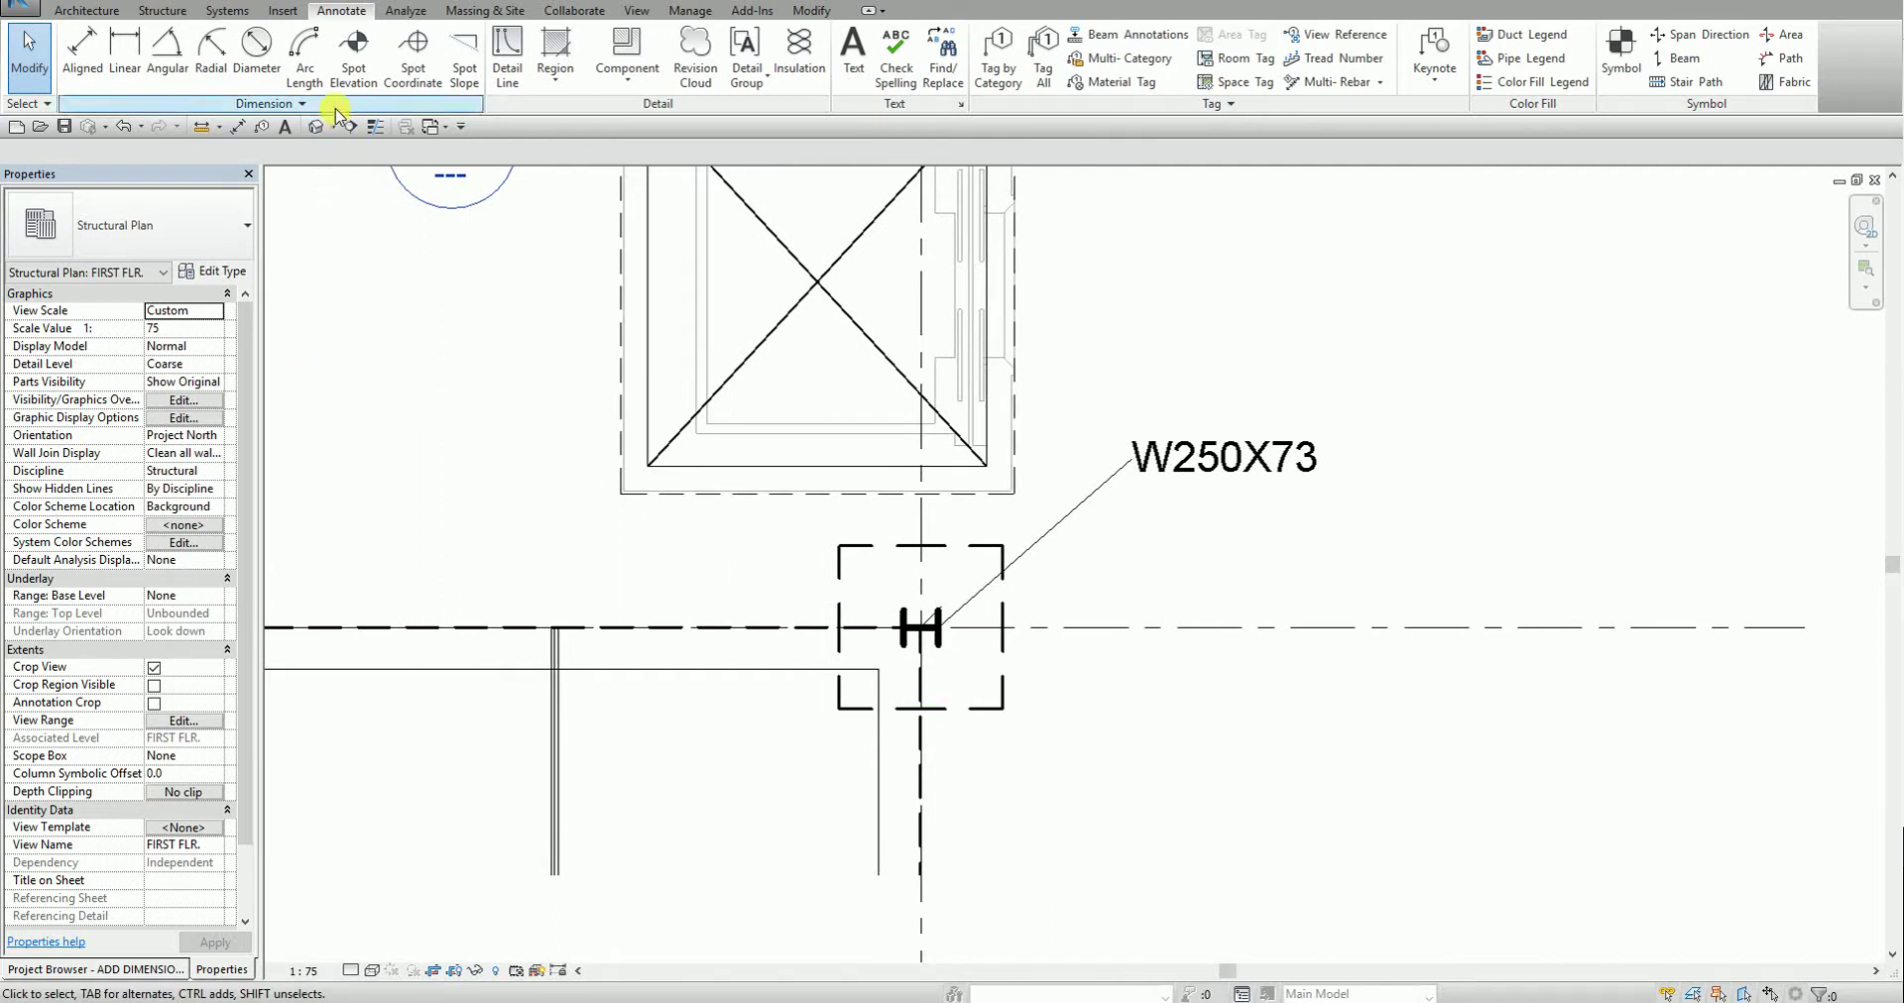
click(354, 70)
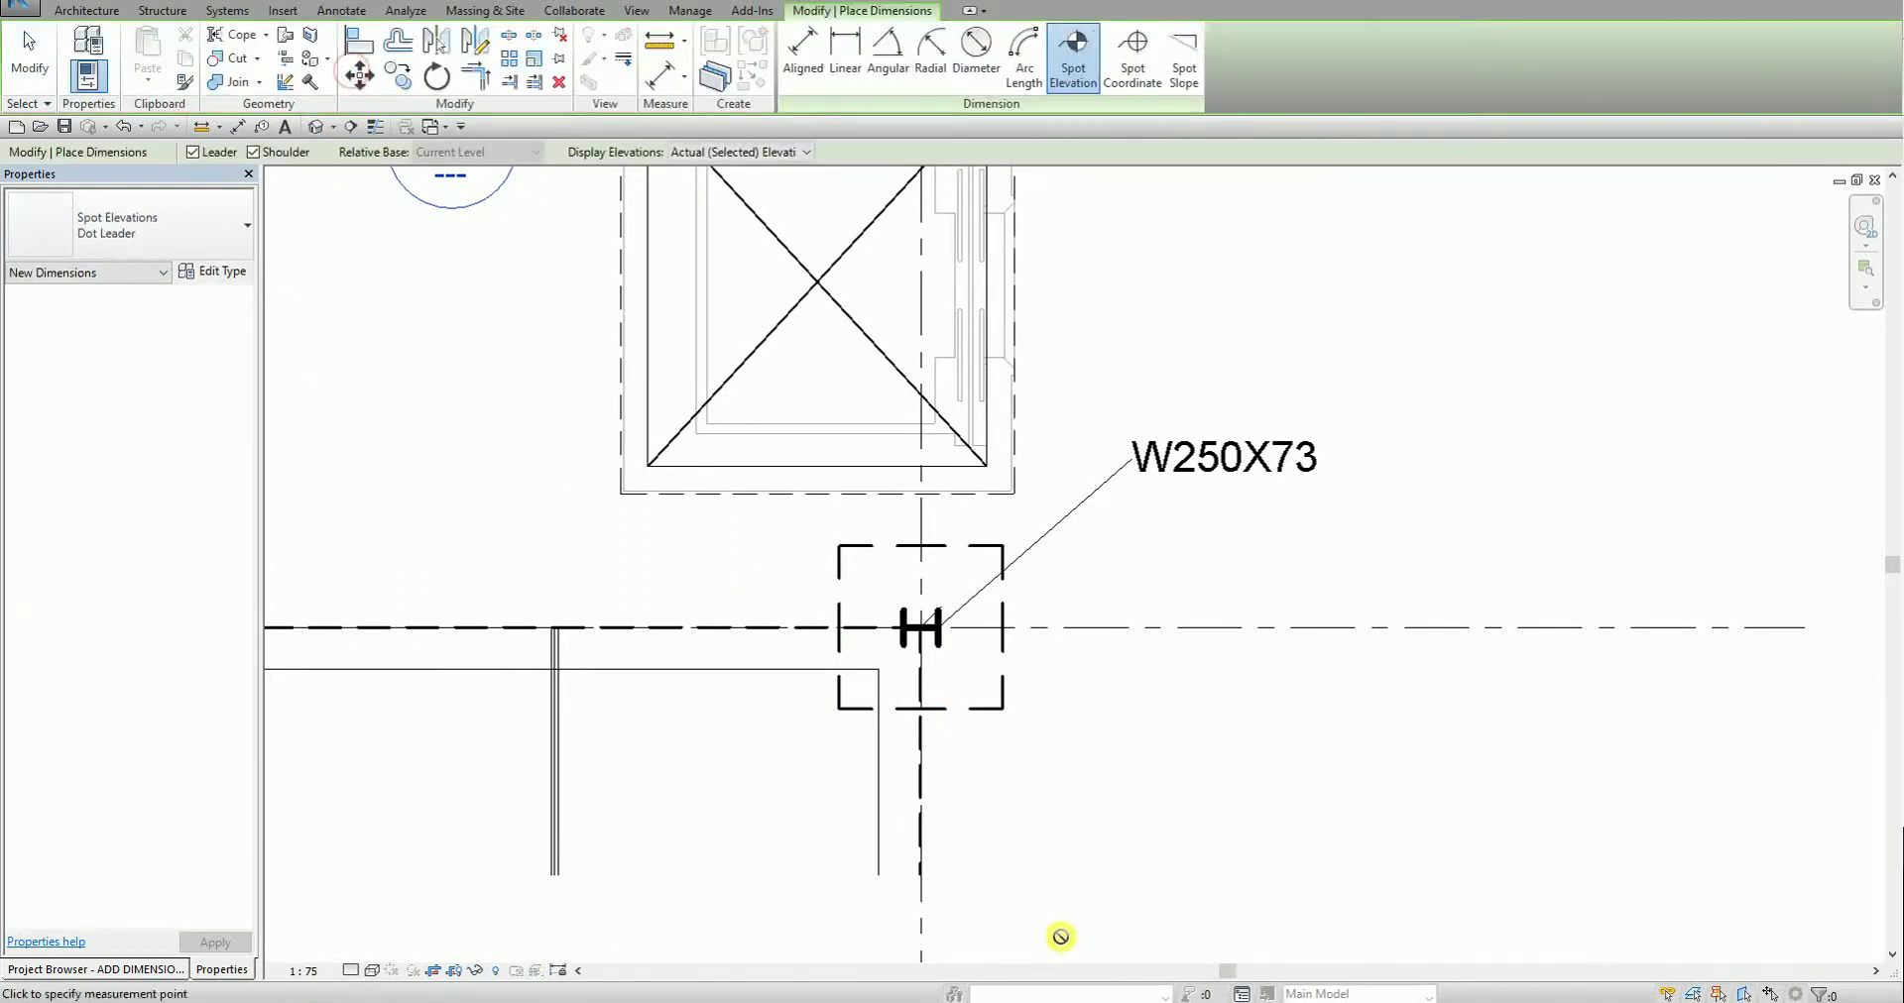
click(1004, 707)
scroll(999, 710, down, 2)
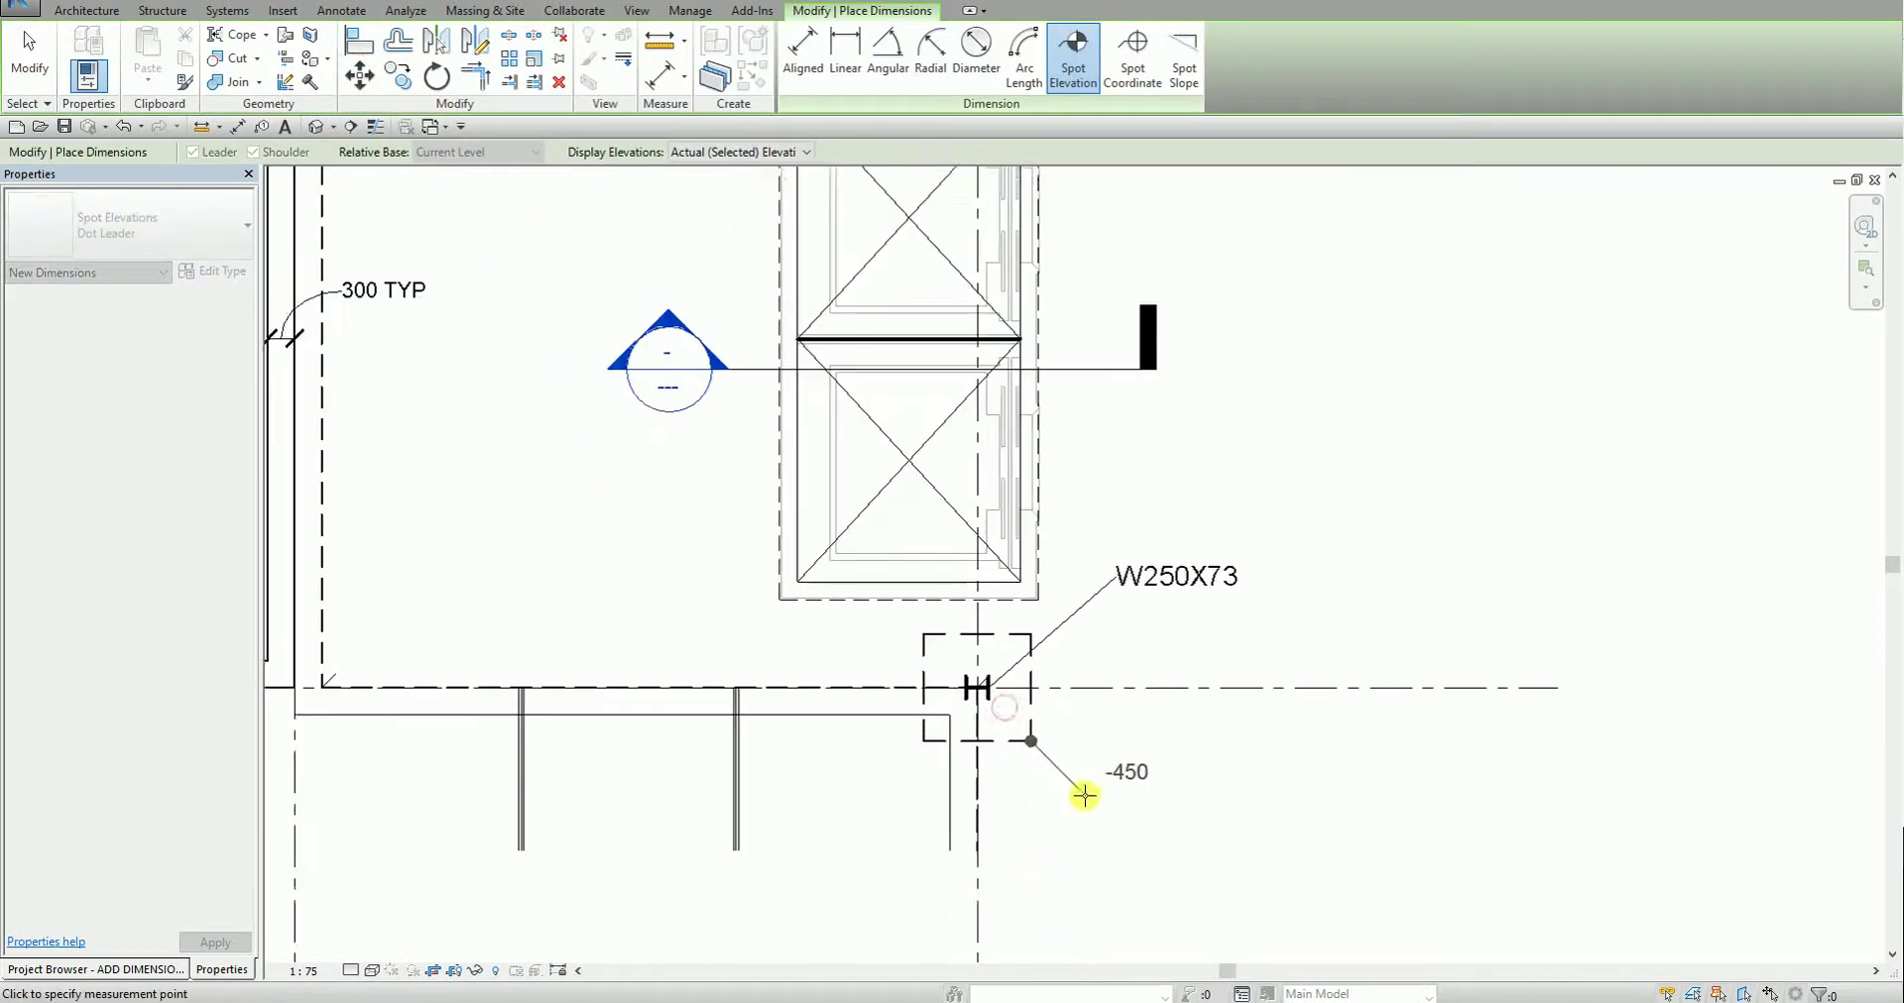
middle_drag(1084, 790, 986, 730)
click(997, 749)
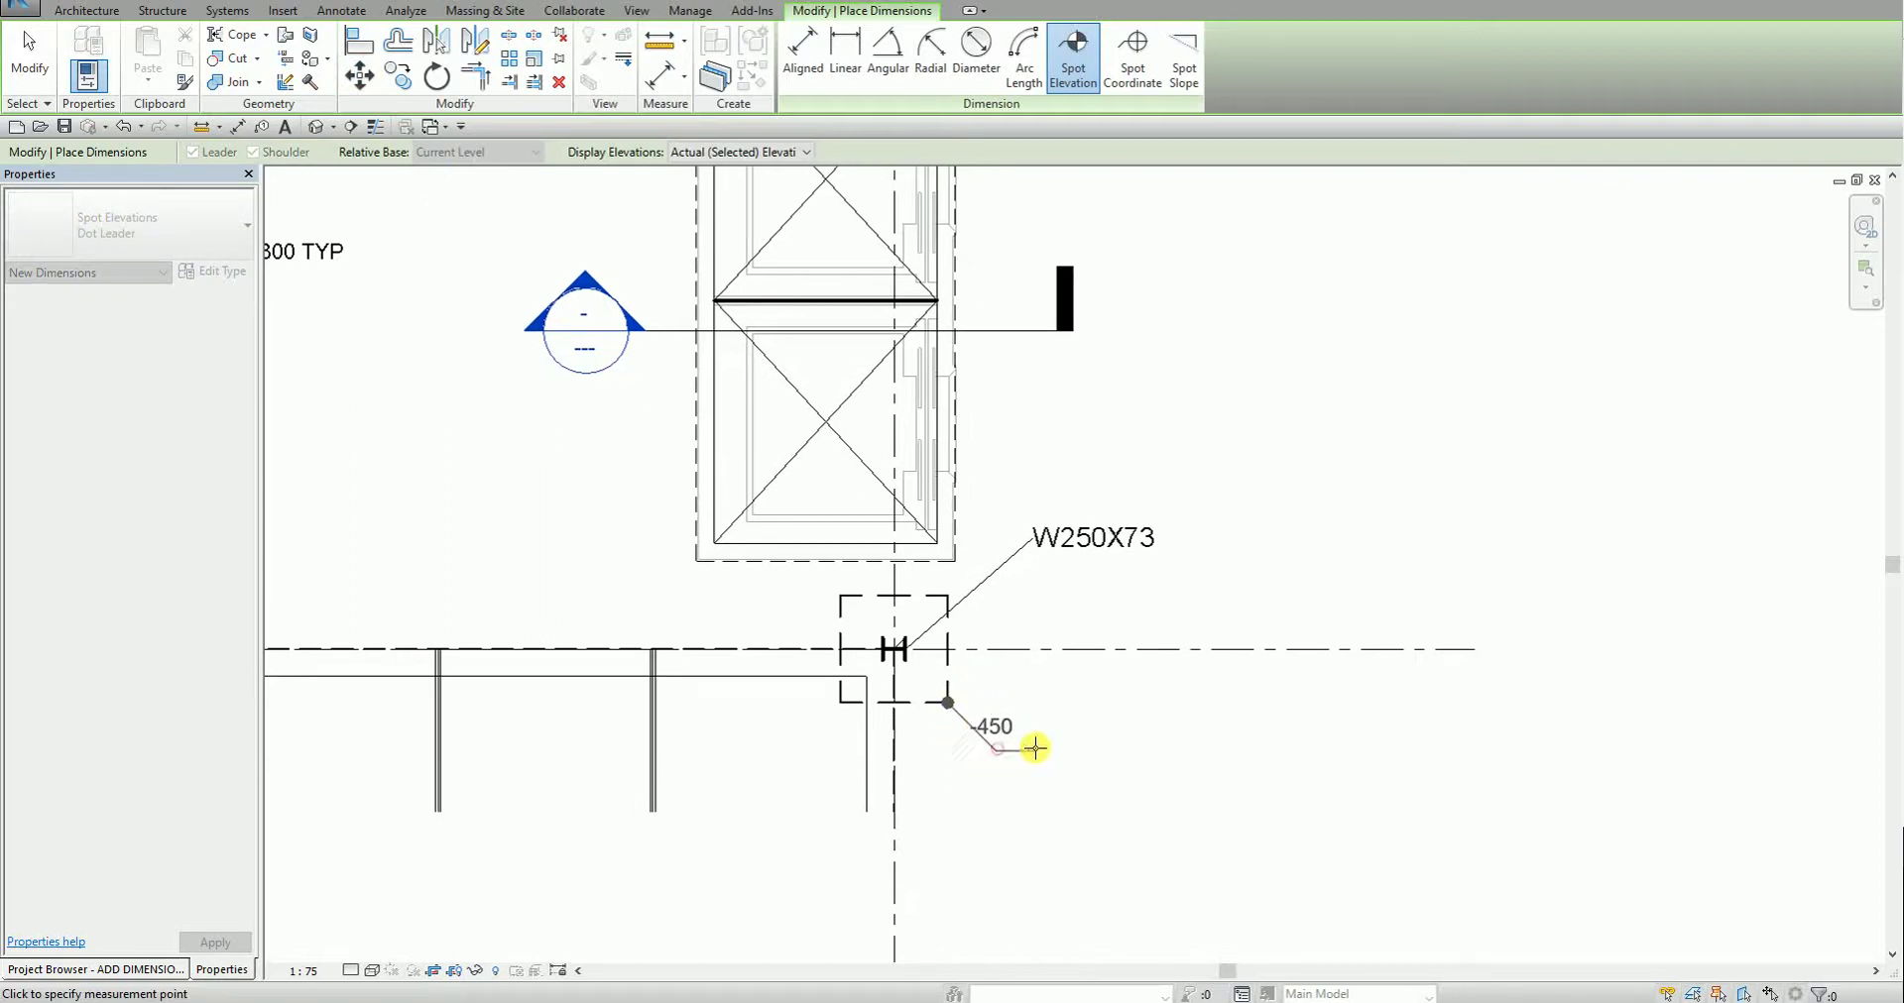
click(1114, 754)
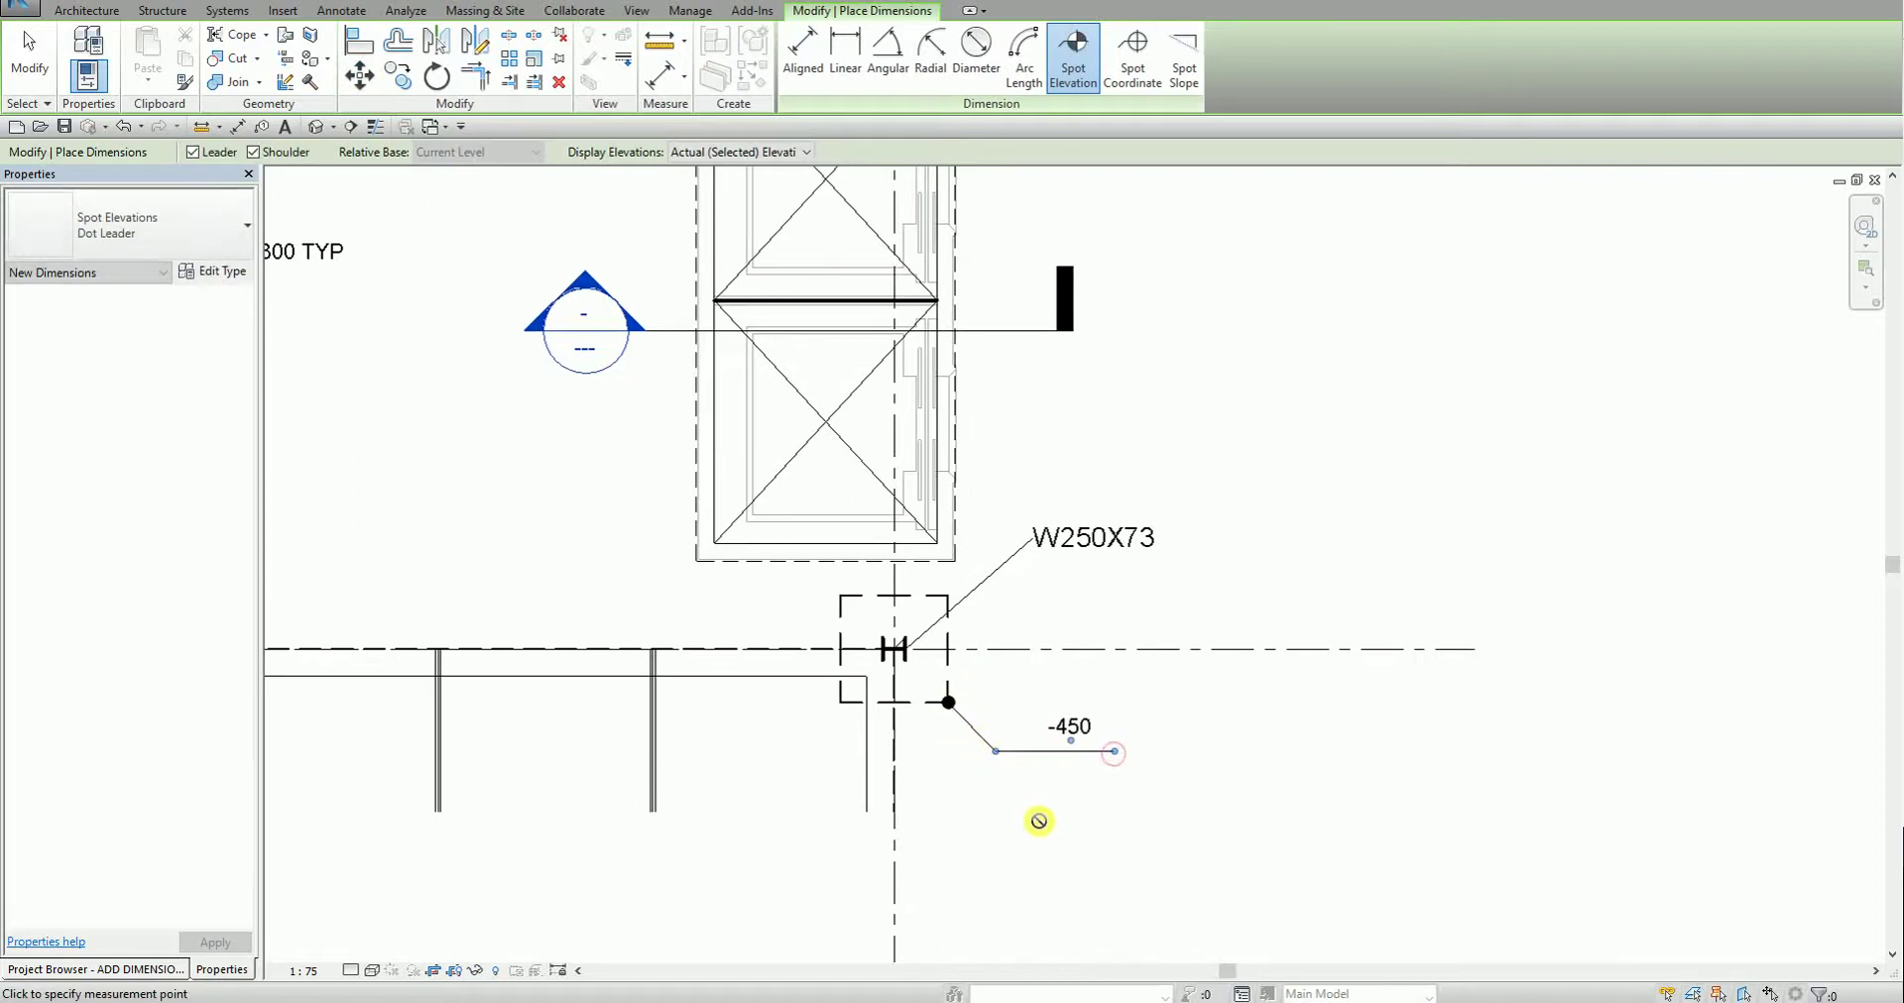
click(37, 73)
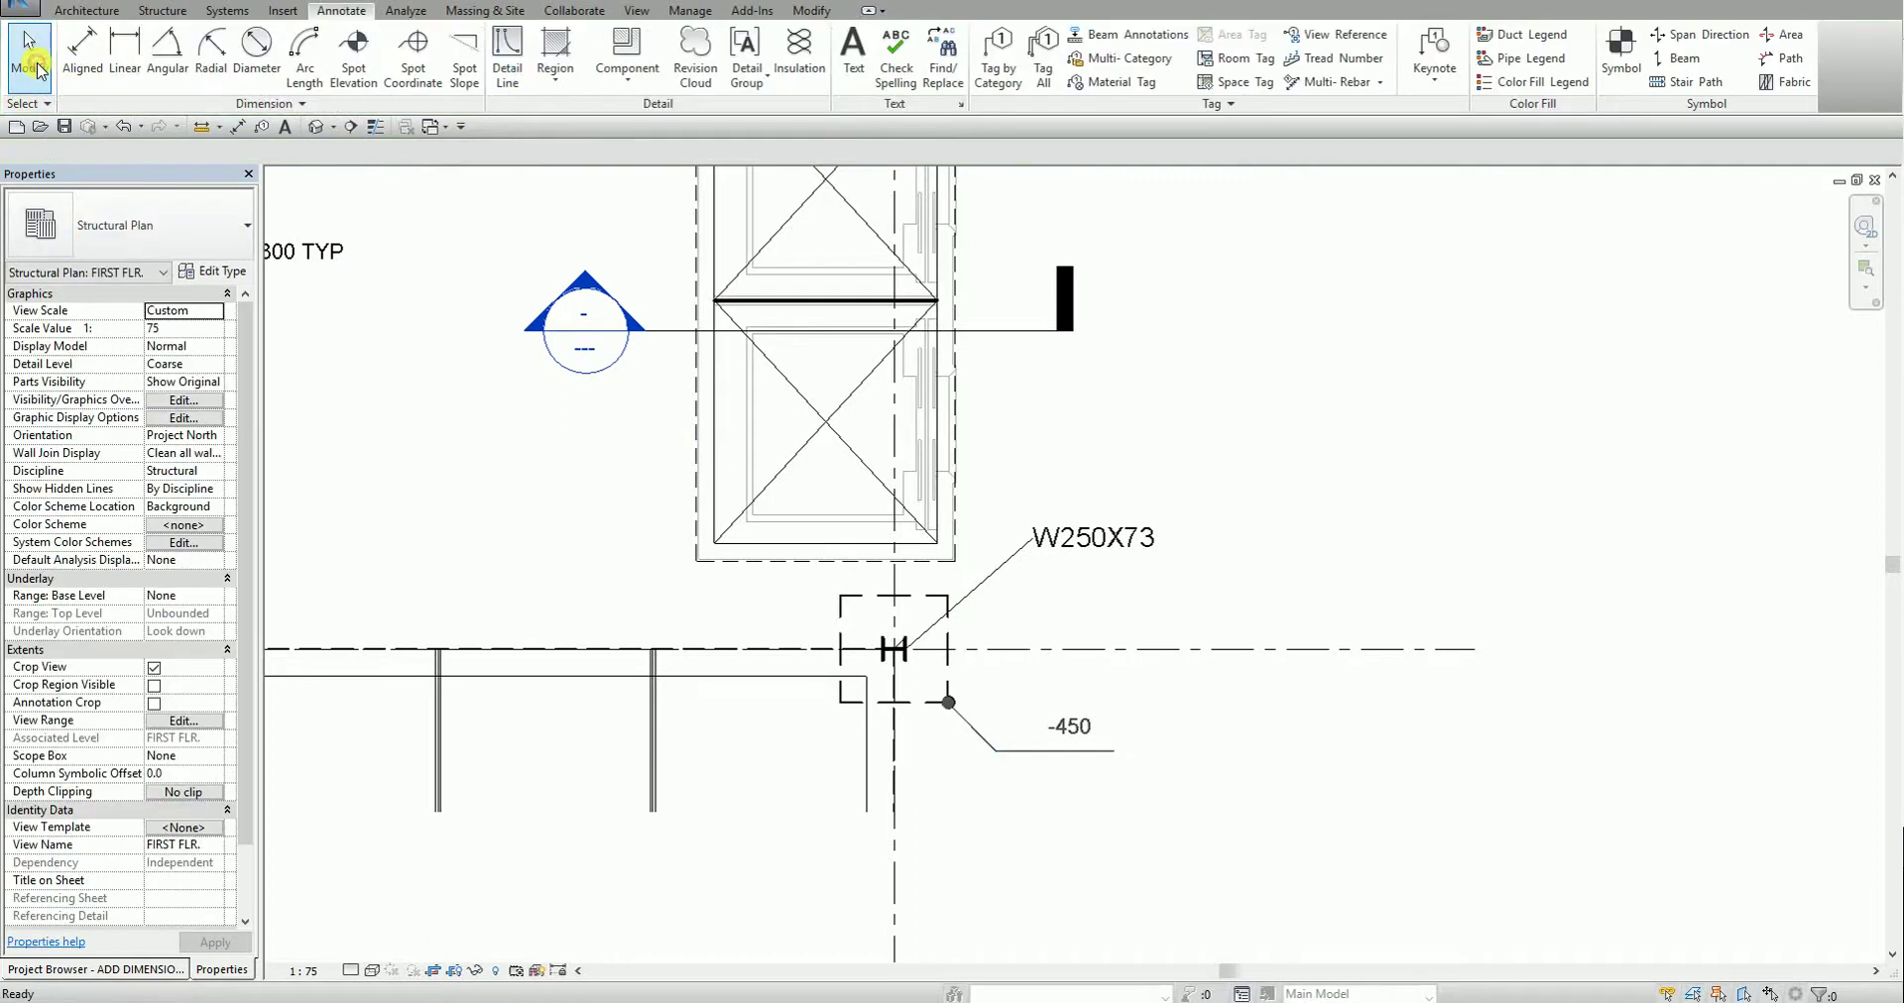
- Give the -450 spot elevation the prefix TOF
click(1051, 756)
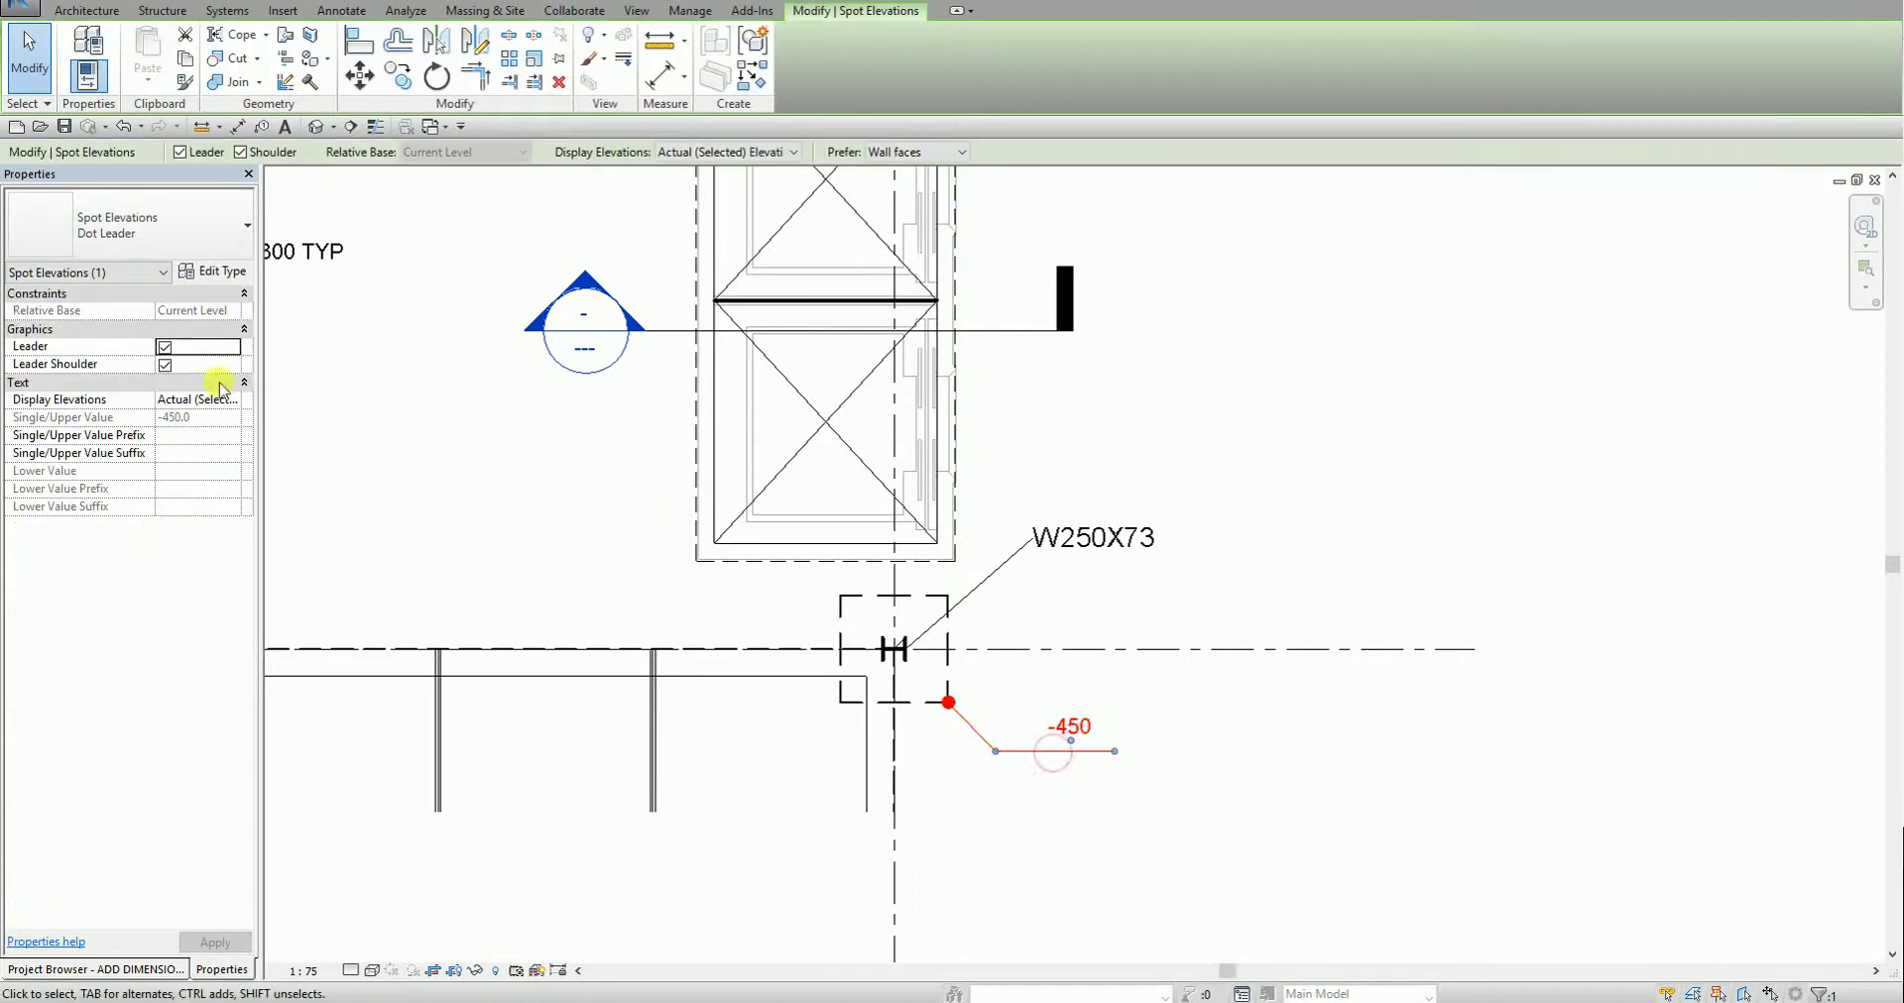
click(178, 435)
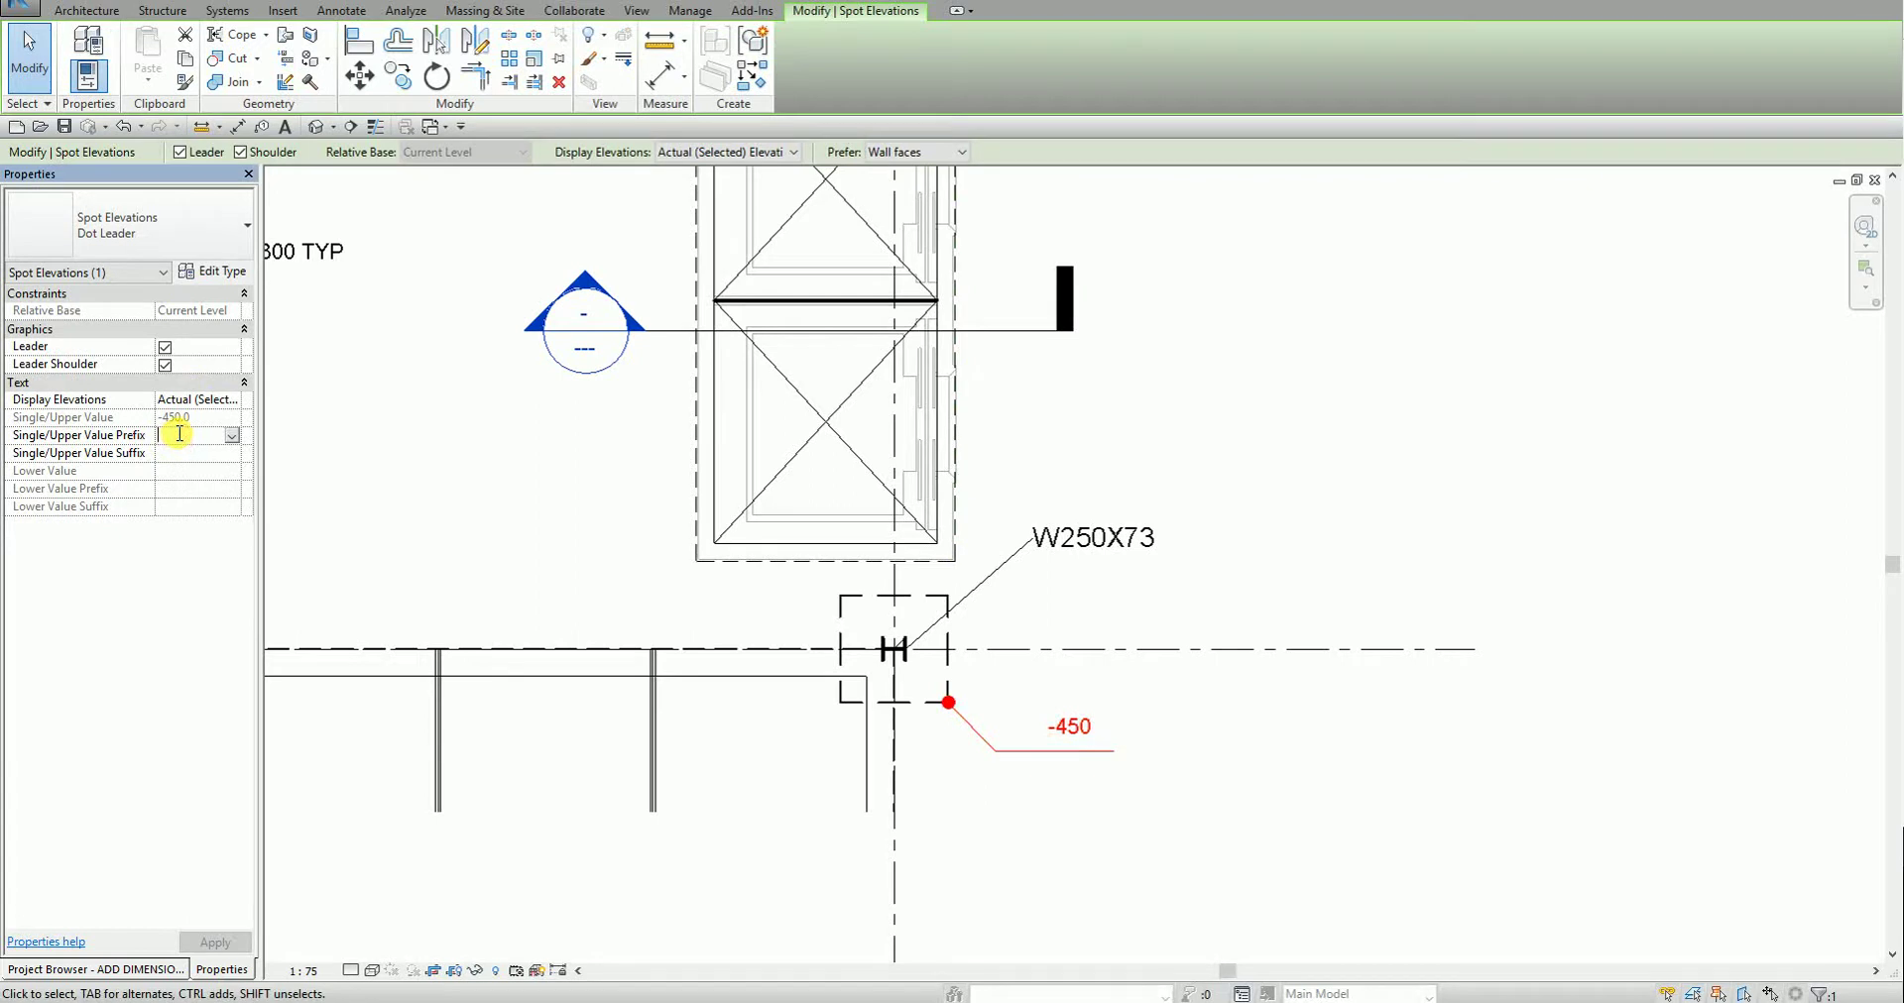
text(T)
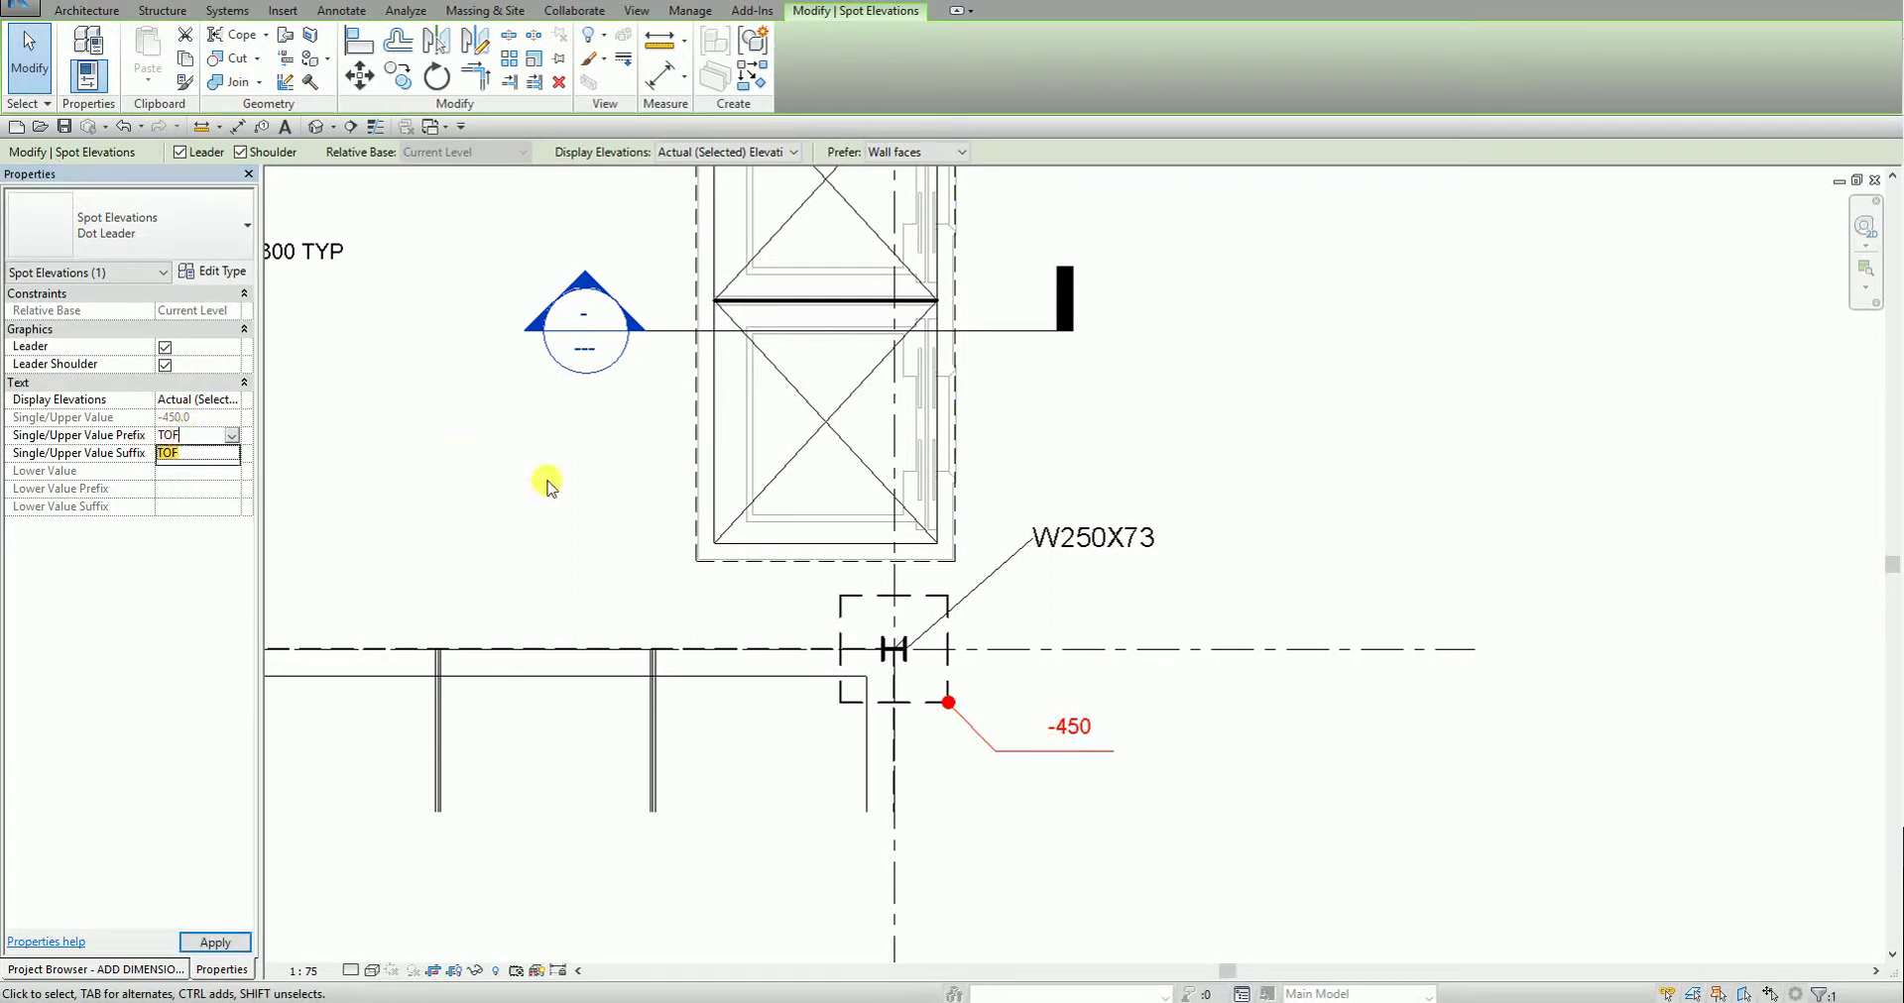
text(OF)
click(1203, 727)
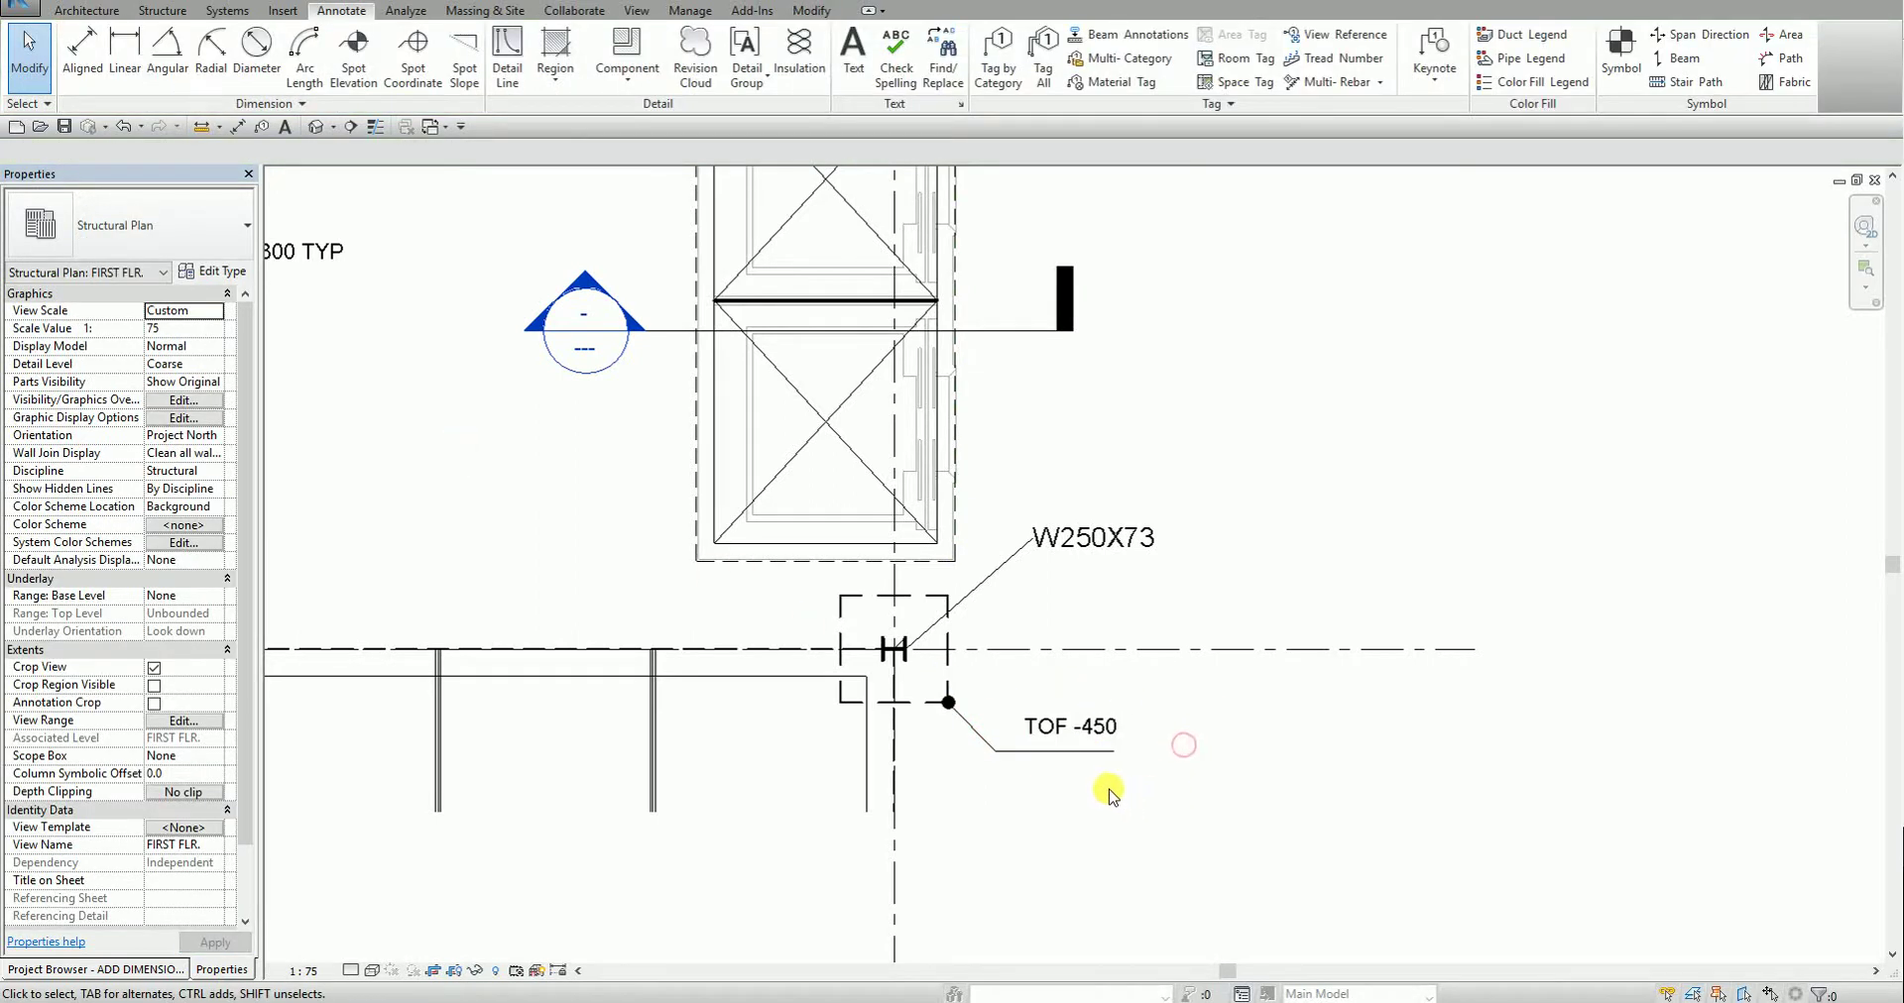
scroll(991, 799, up, 1)
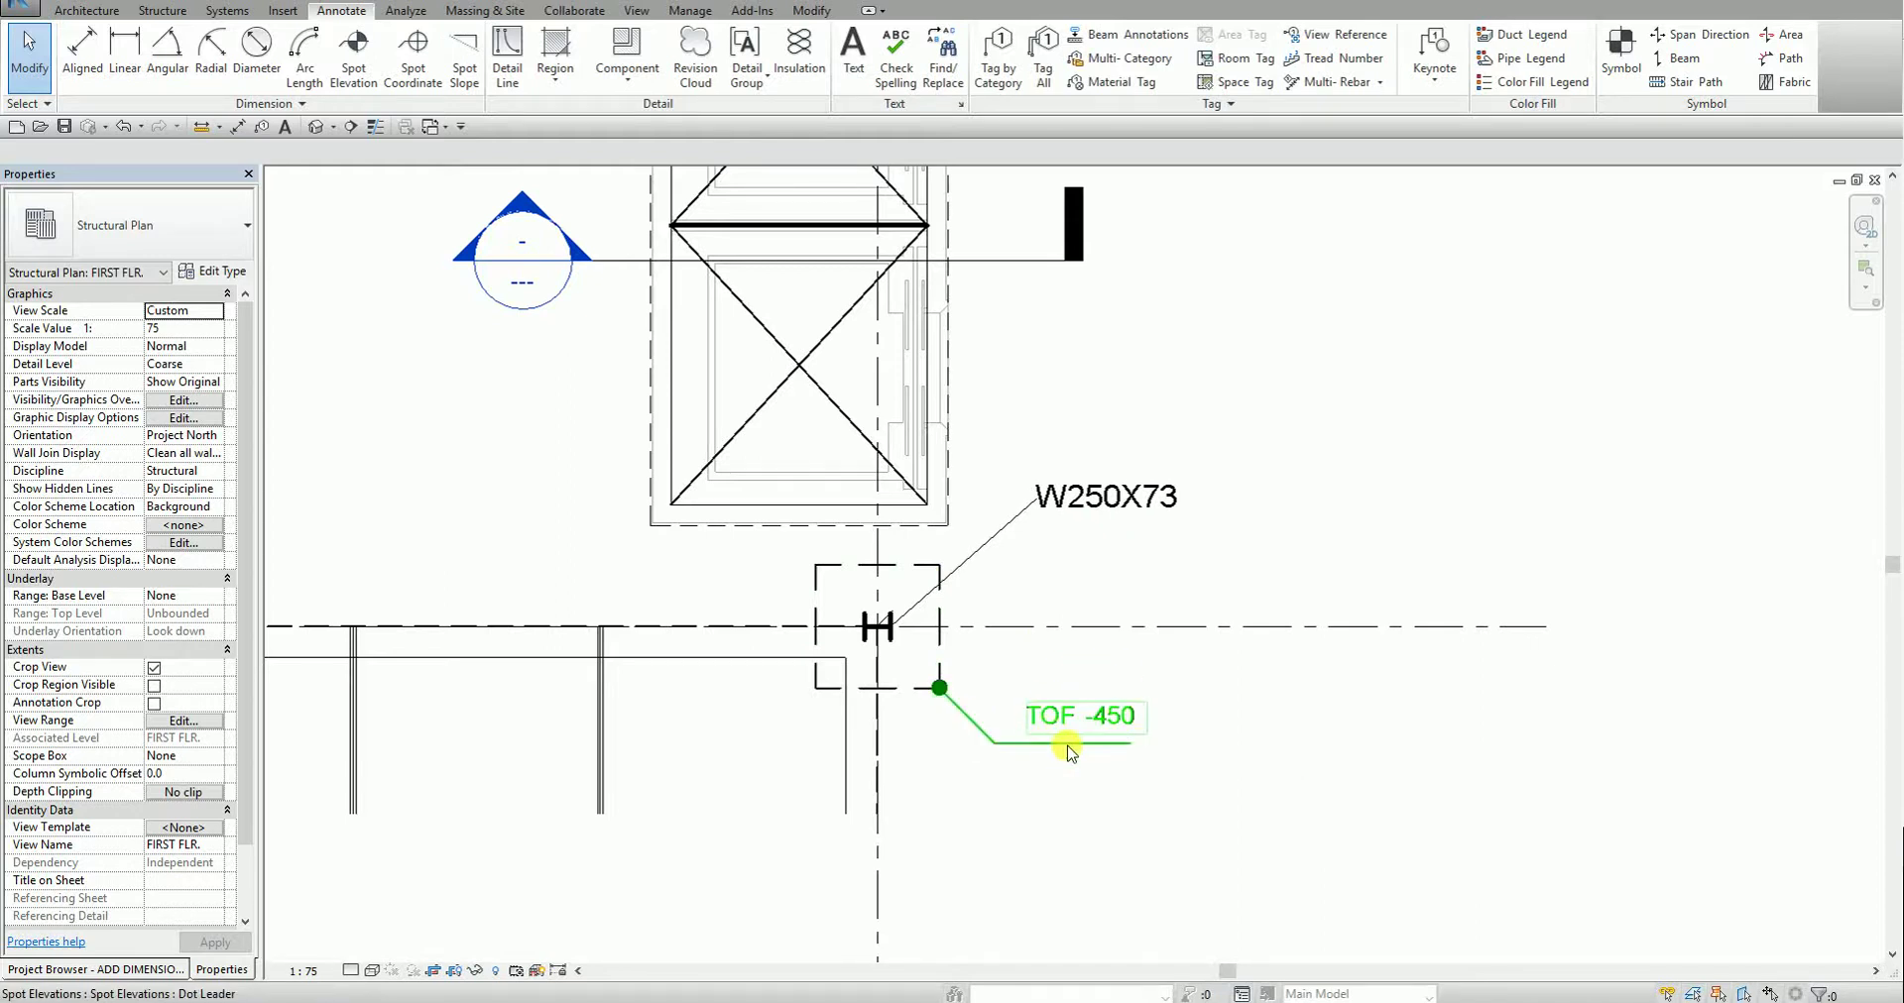
- Lower the footing's top to -900 by editing its spot elevation value
click(913, 569)
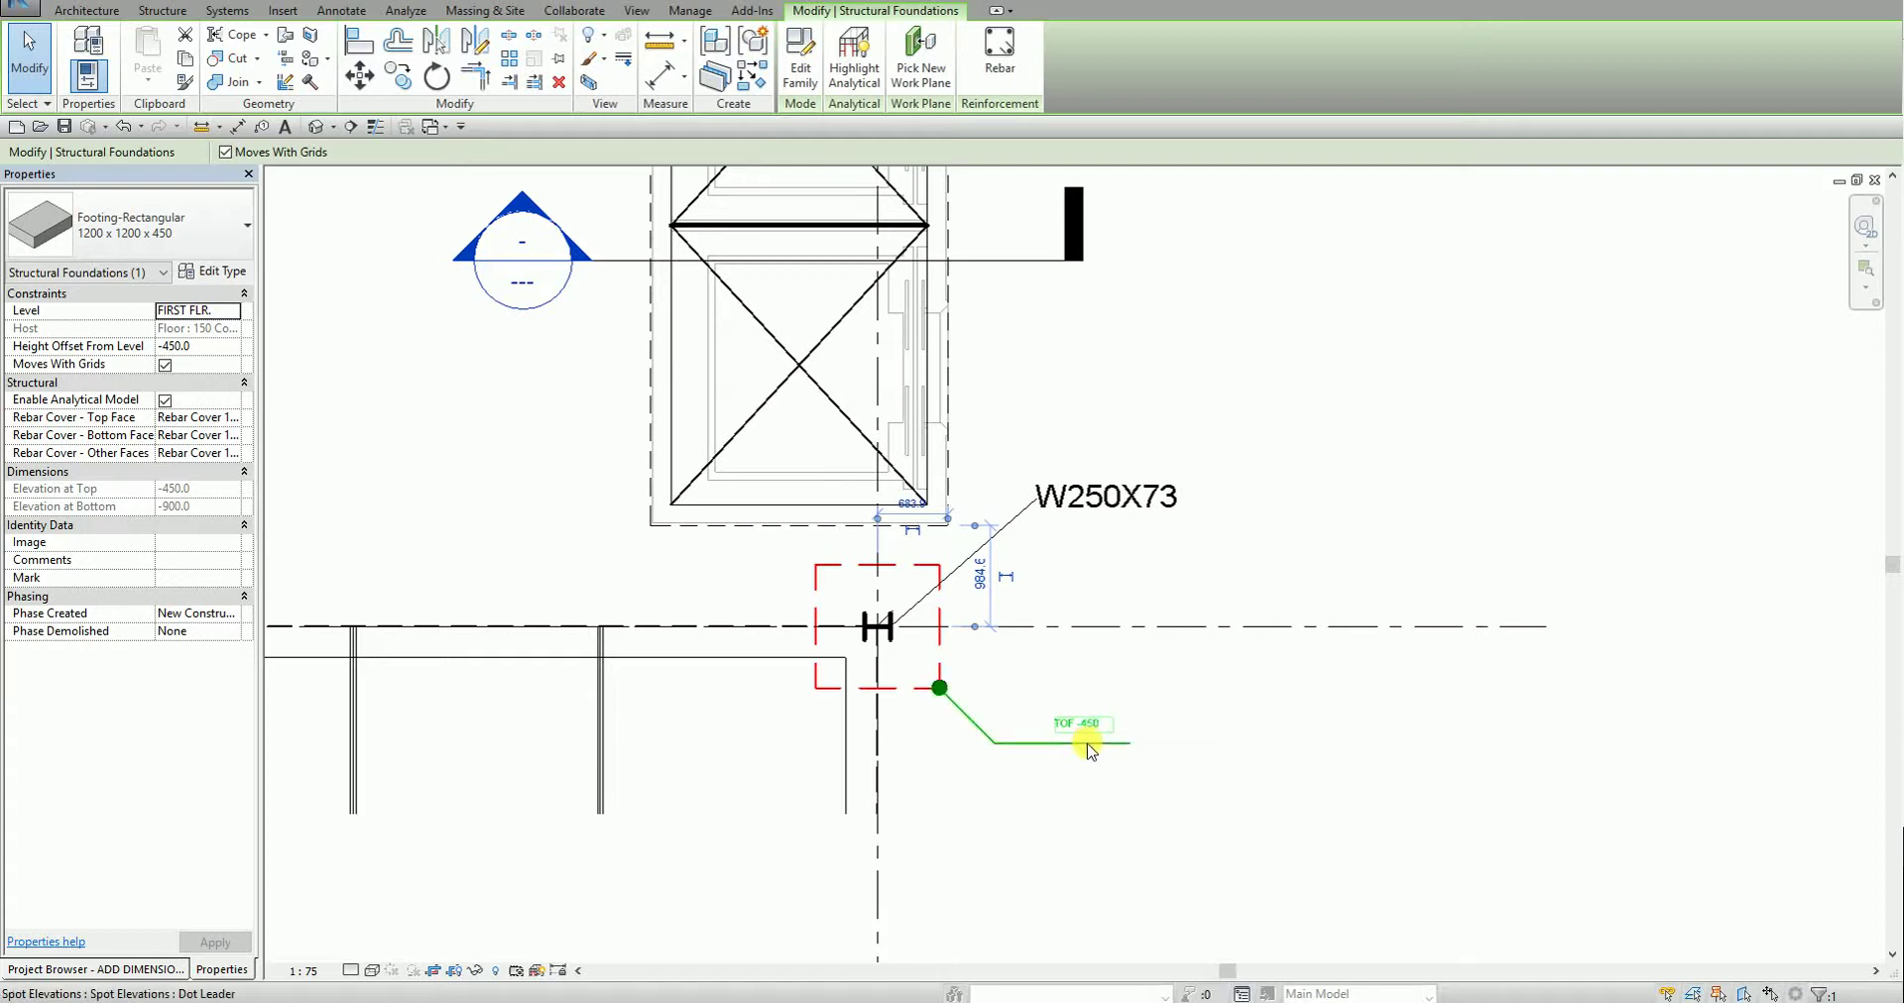
click(908, 572)
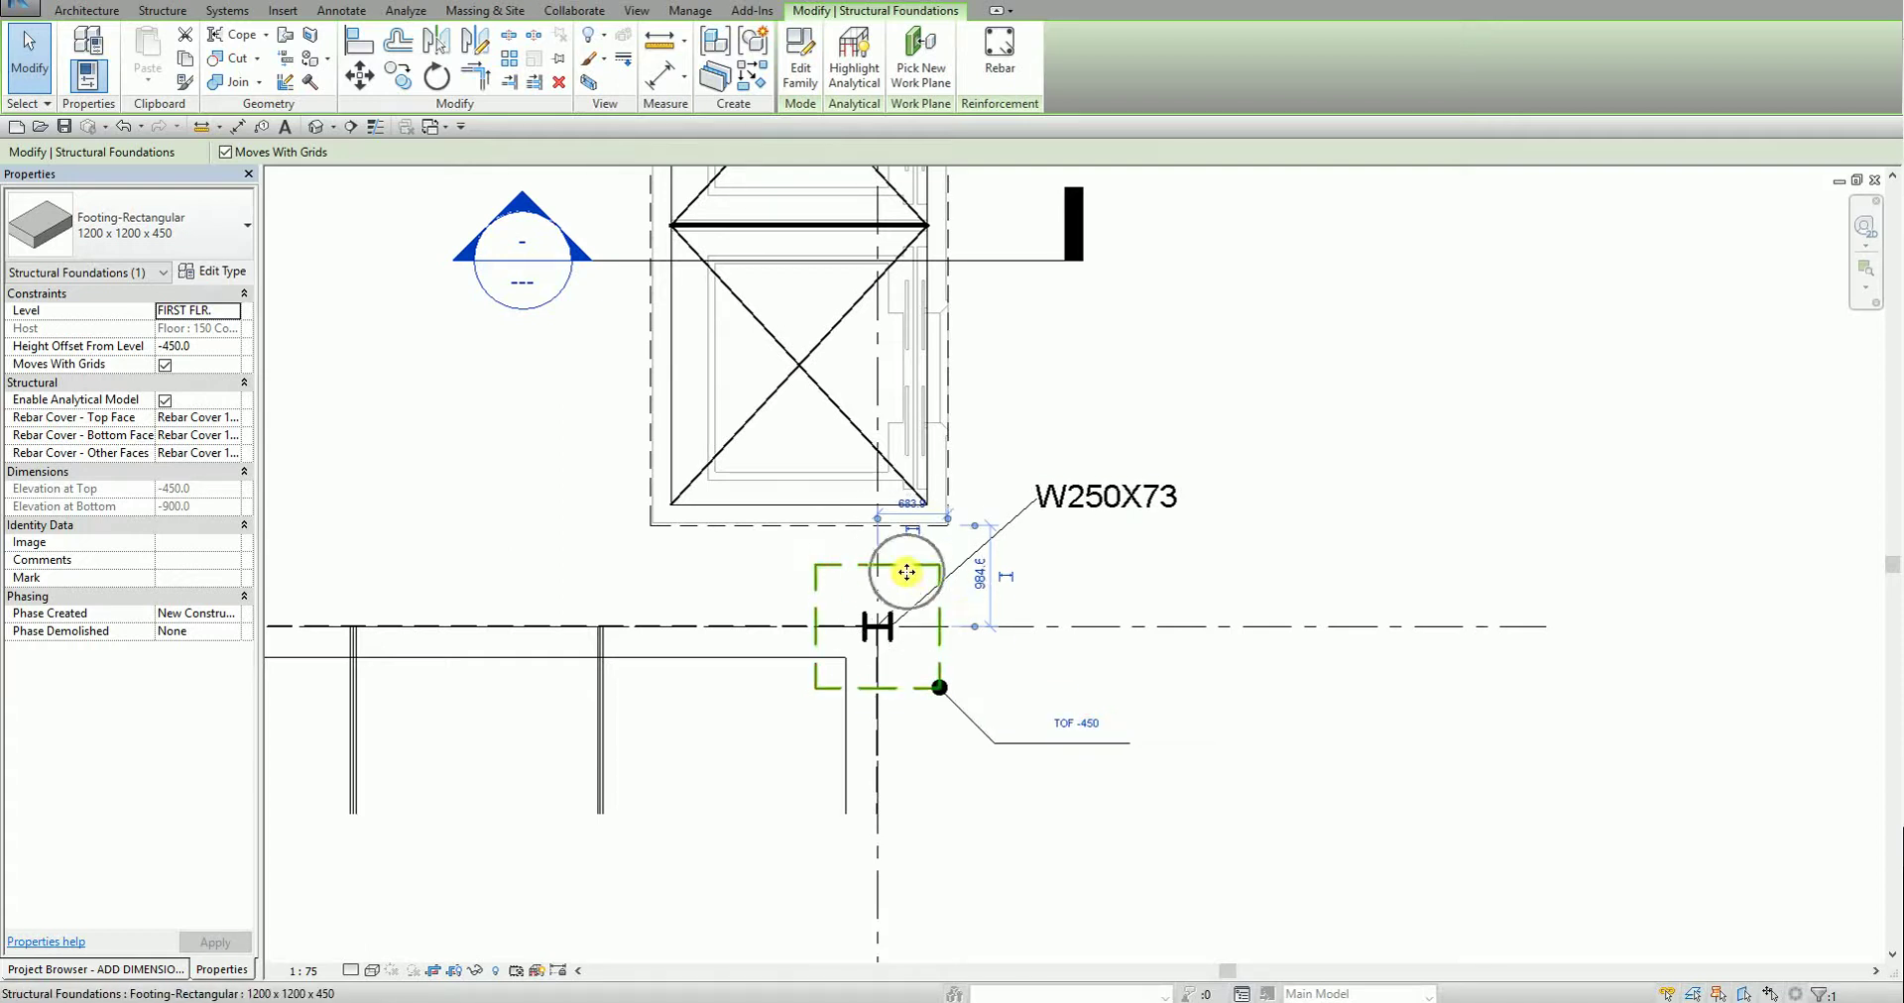
click(1086, 724)
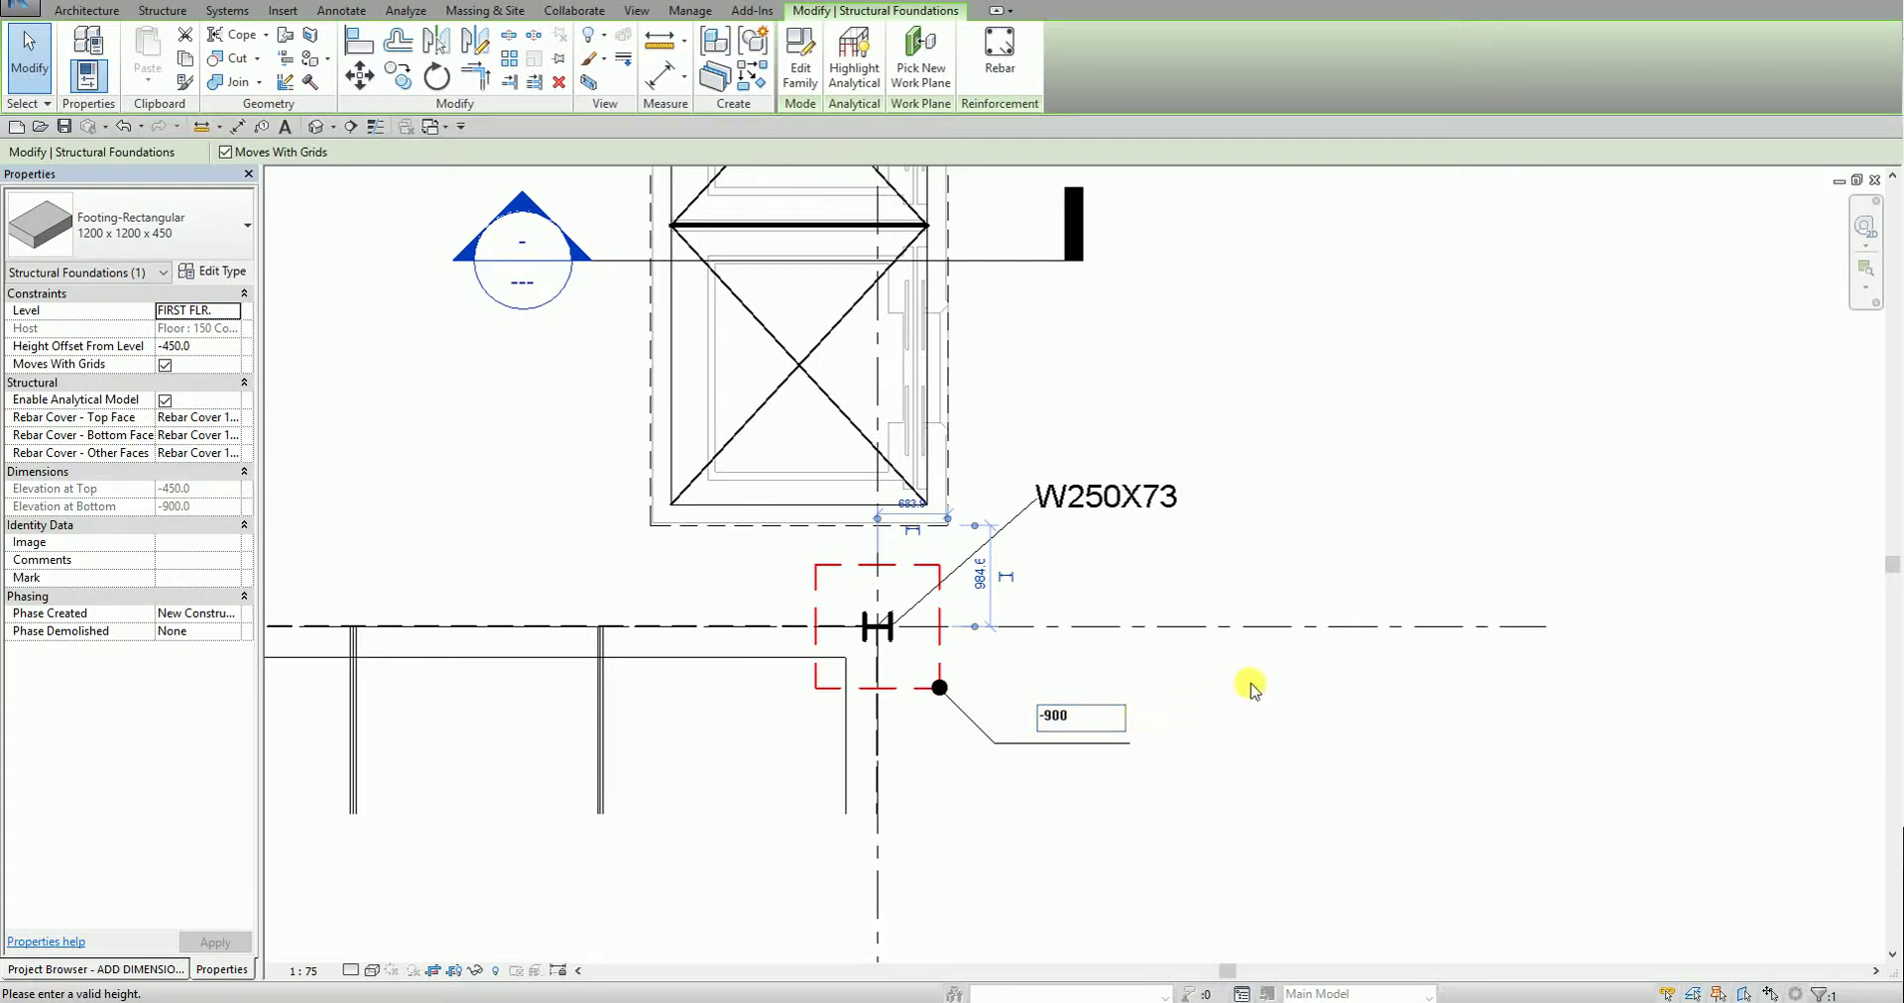
key(Return)
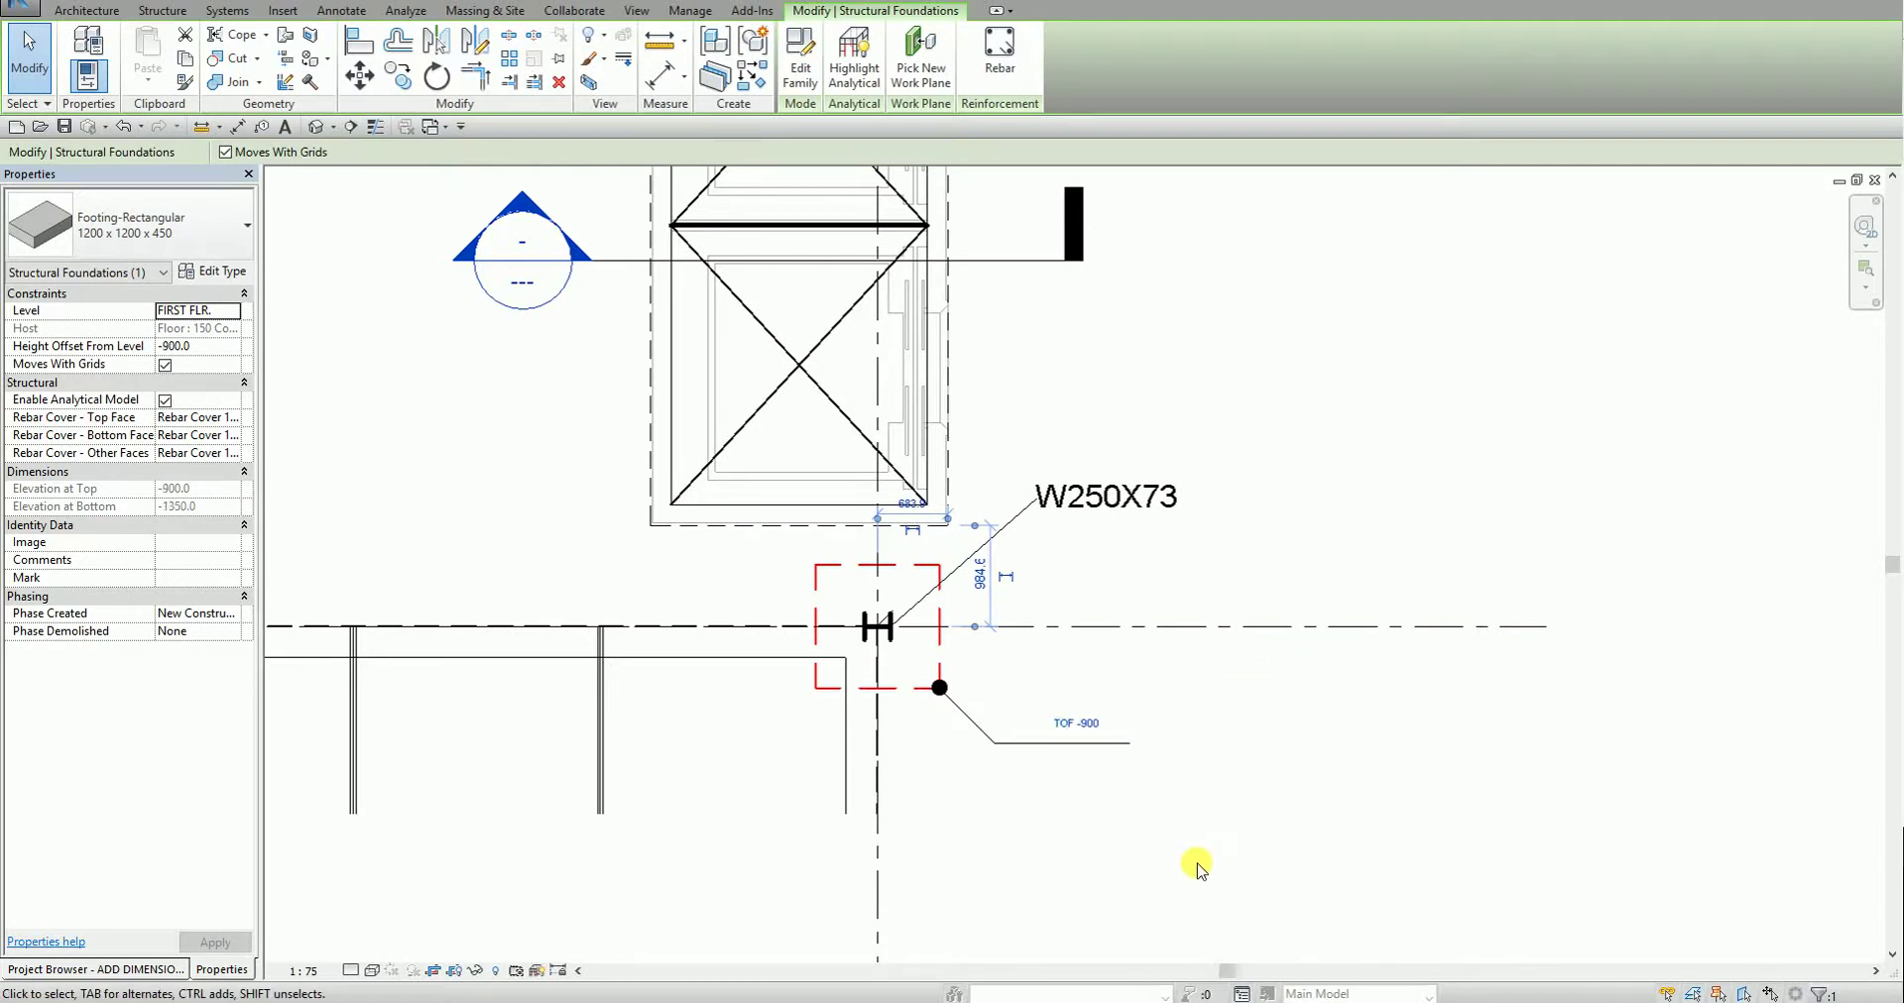
click(1329, 732)
- Recheck the footing's height, then zoom out to show both tagged footings
scroll(943, 667, up, 3)
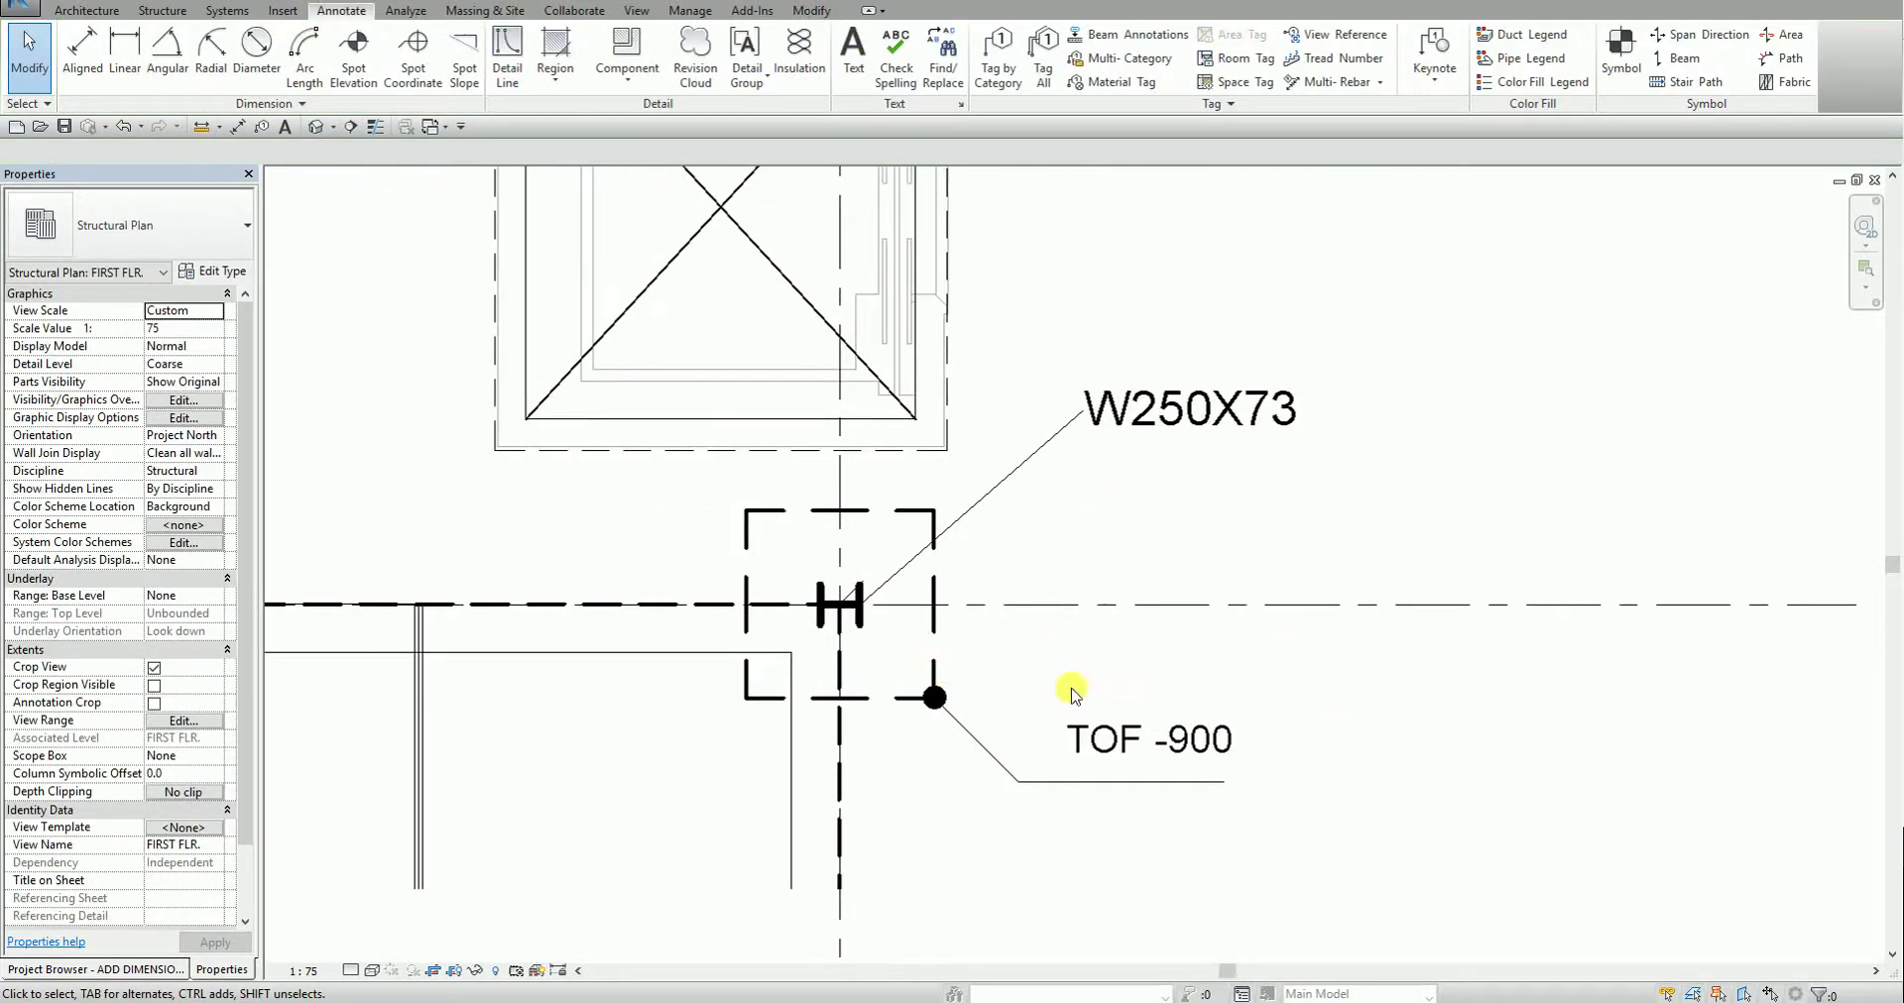
middle_drag(1074, 688, 1037, 651)
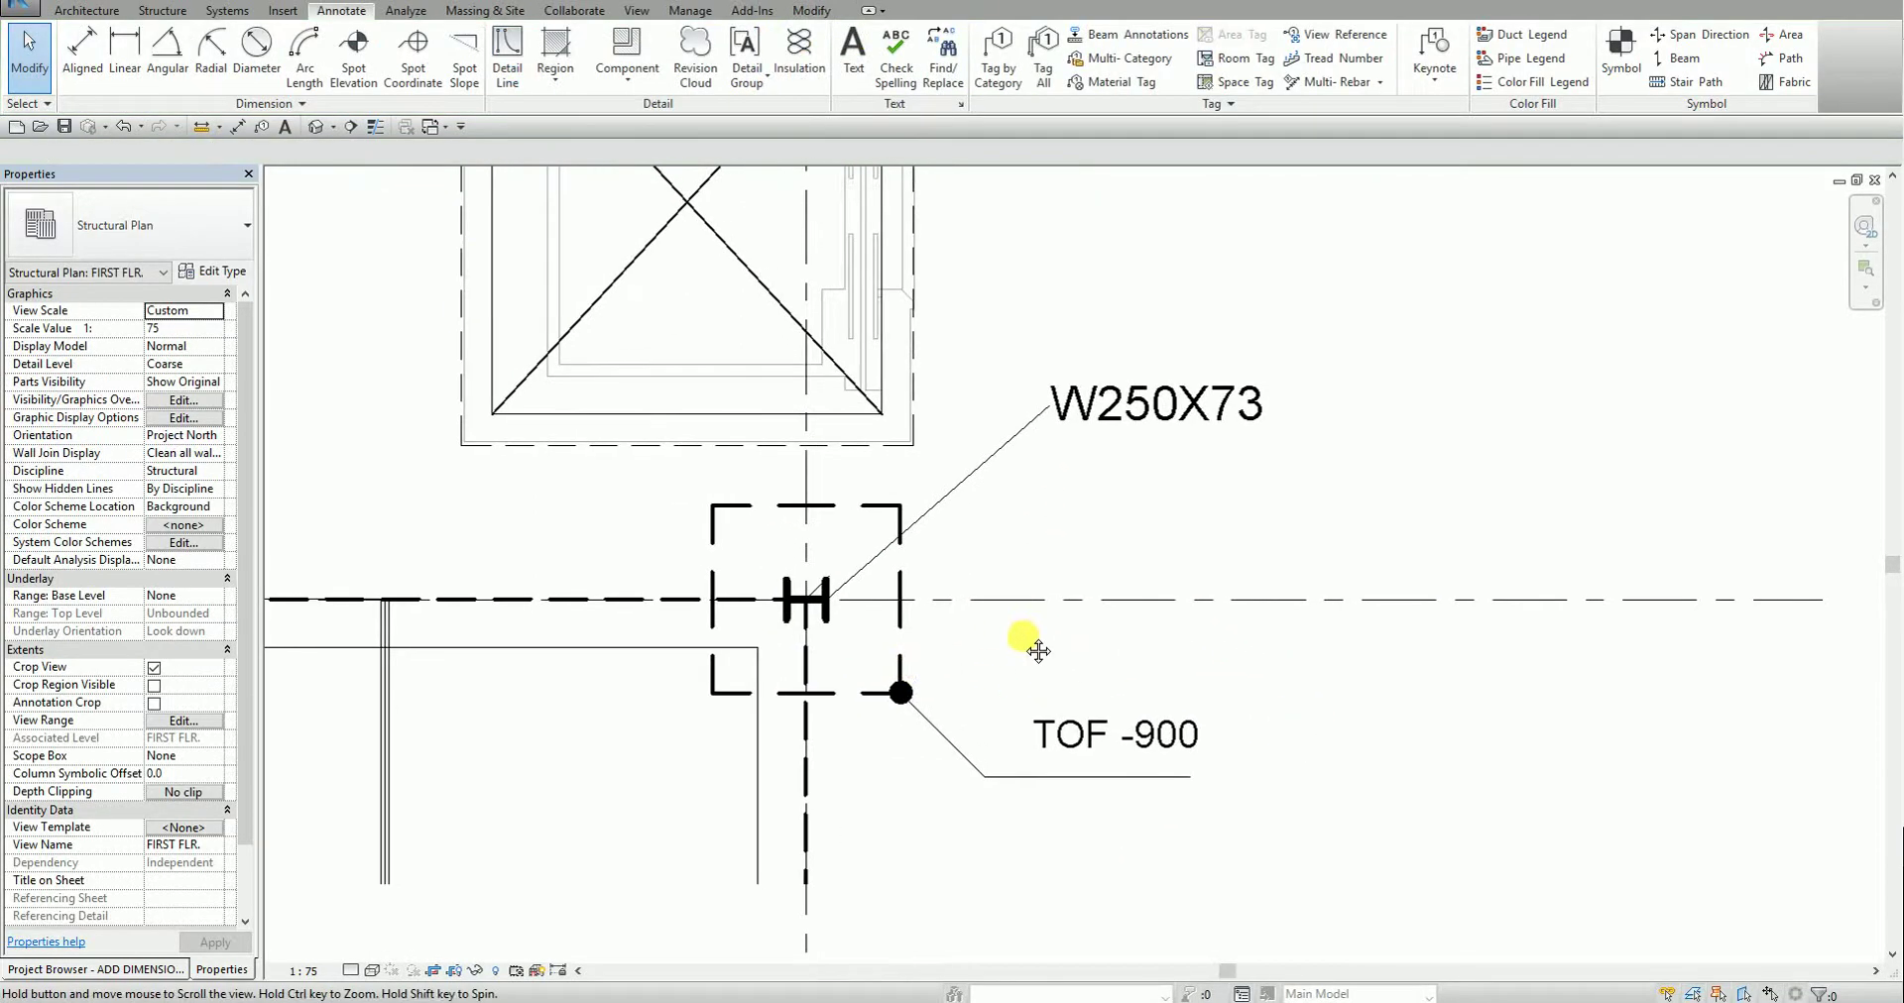
click(872, 508)
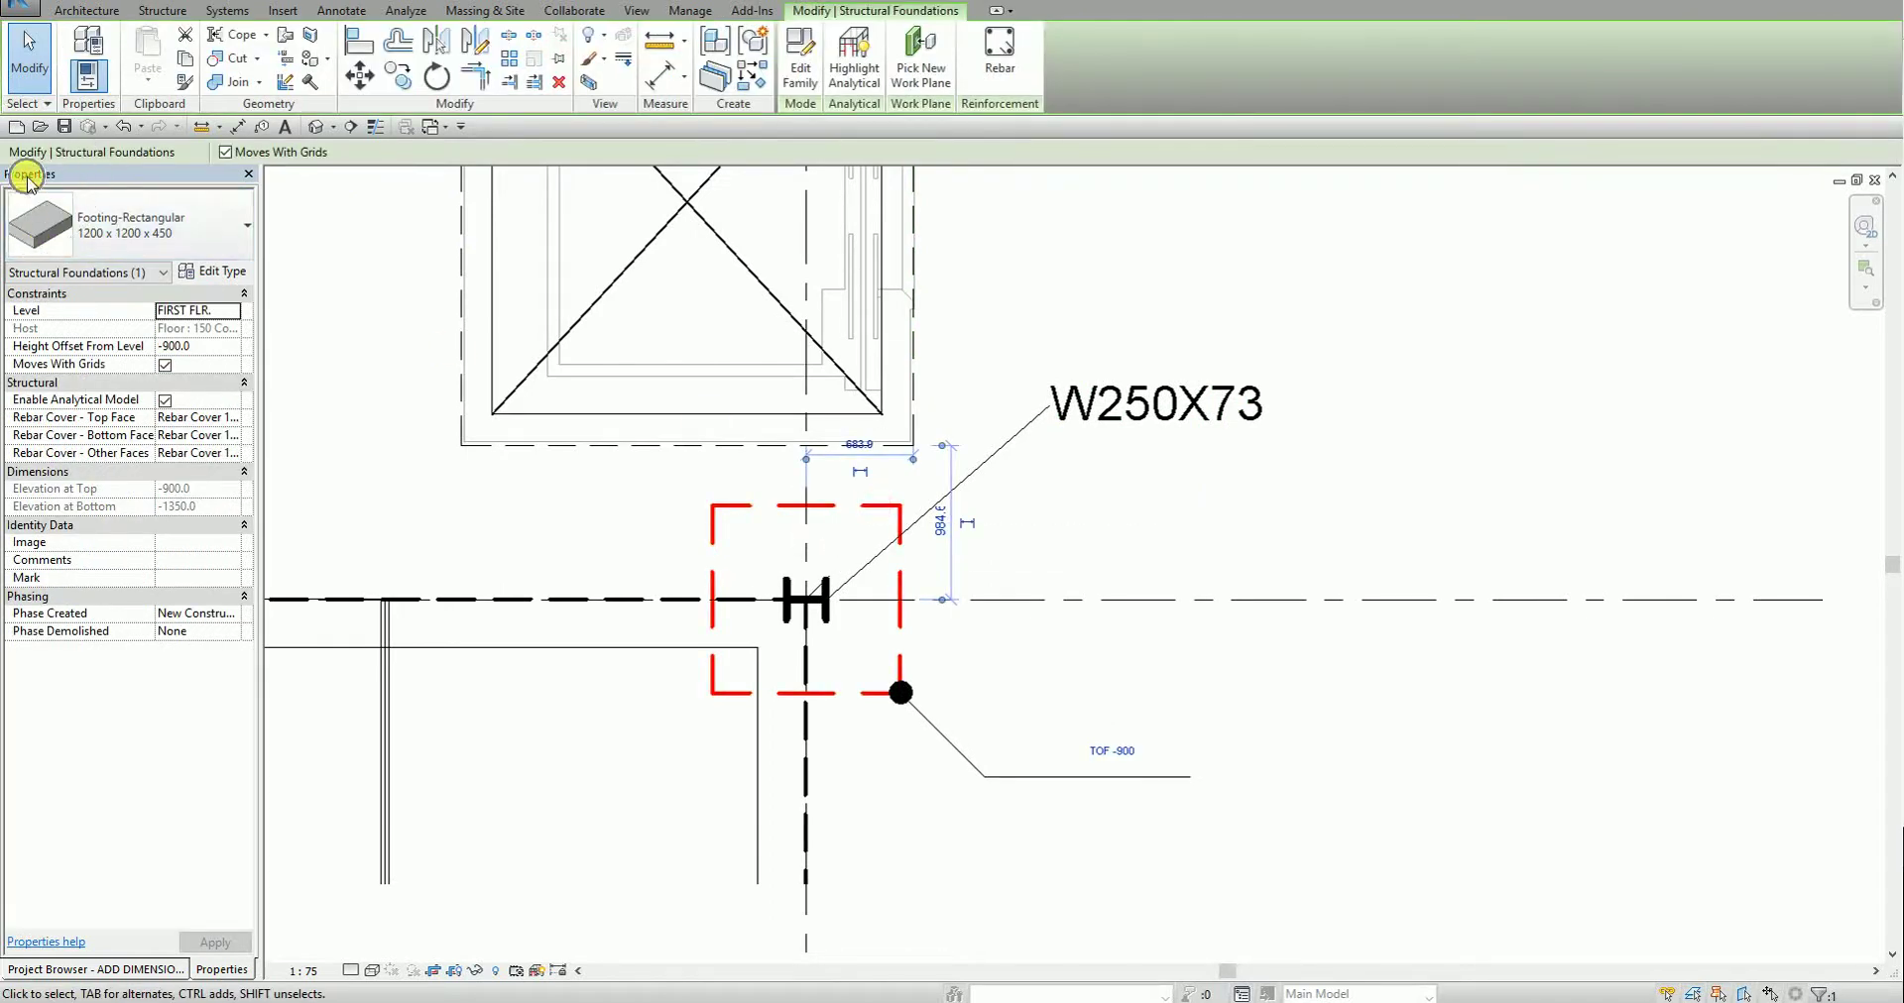
click(191, 352)
click(201, 354)
click(1432, 729)
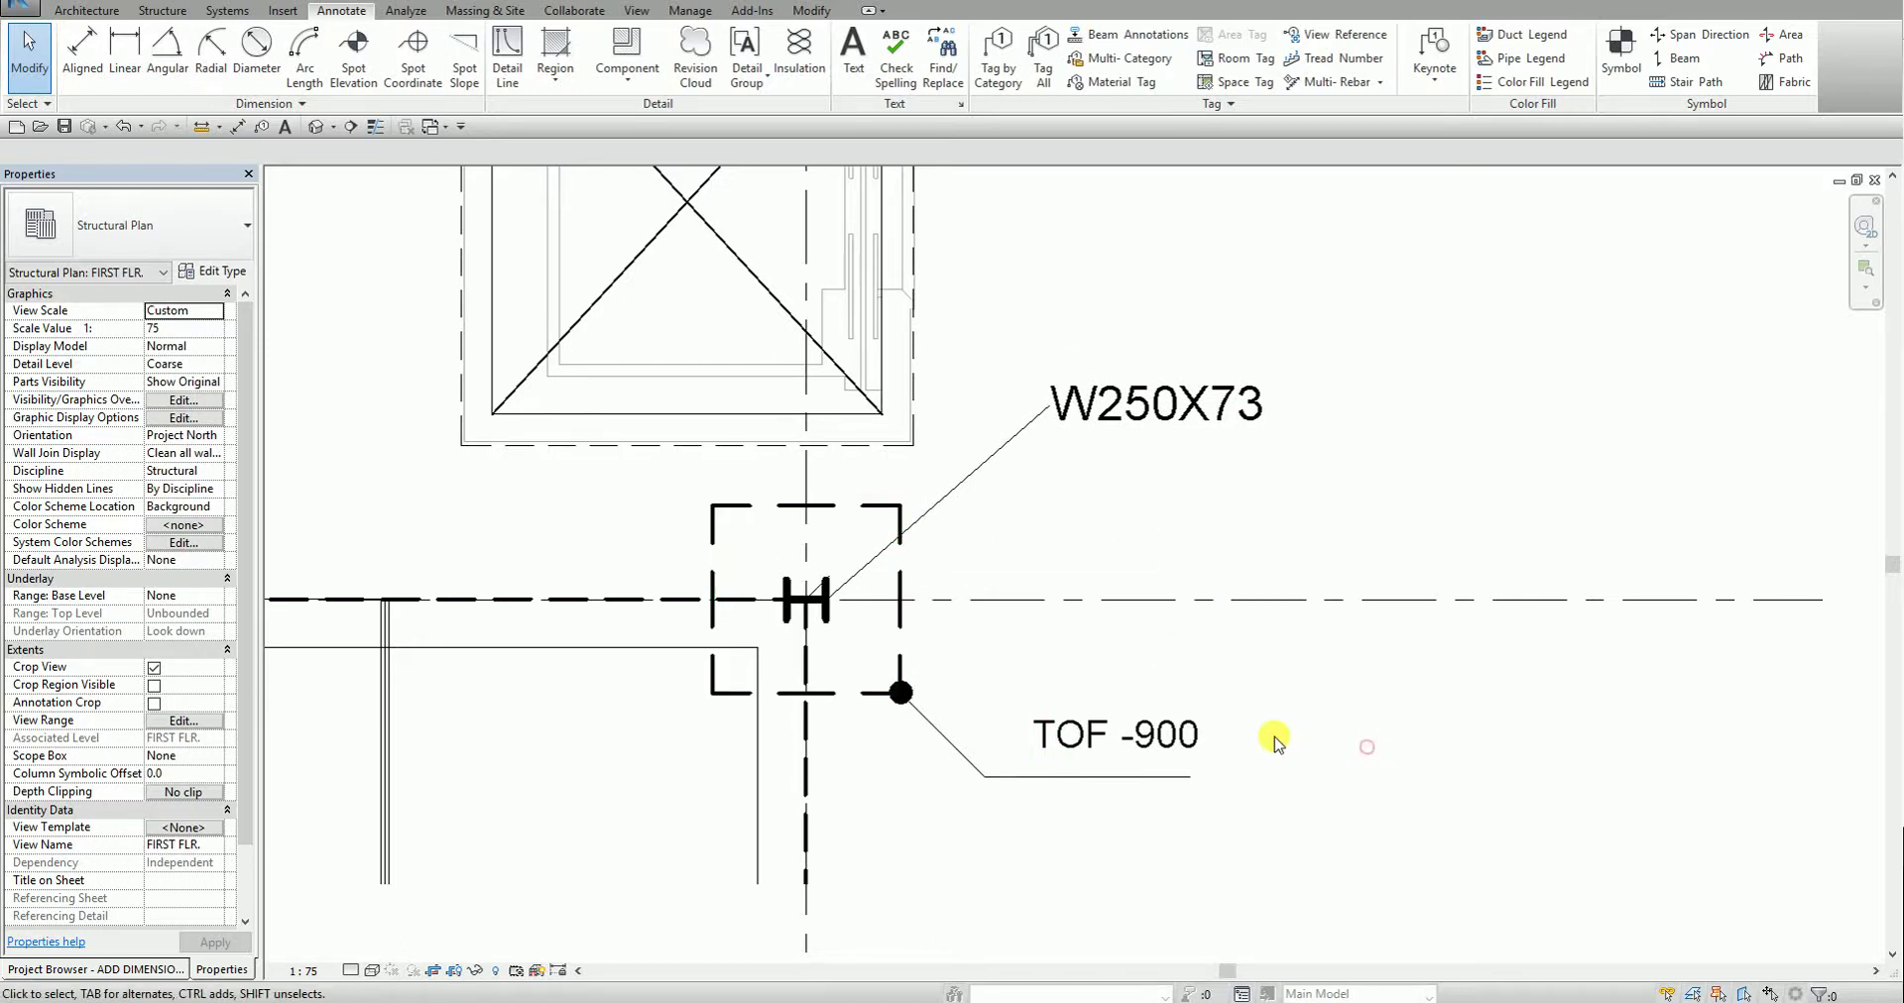
scroll(1267, 735, down, 5)
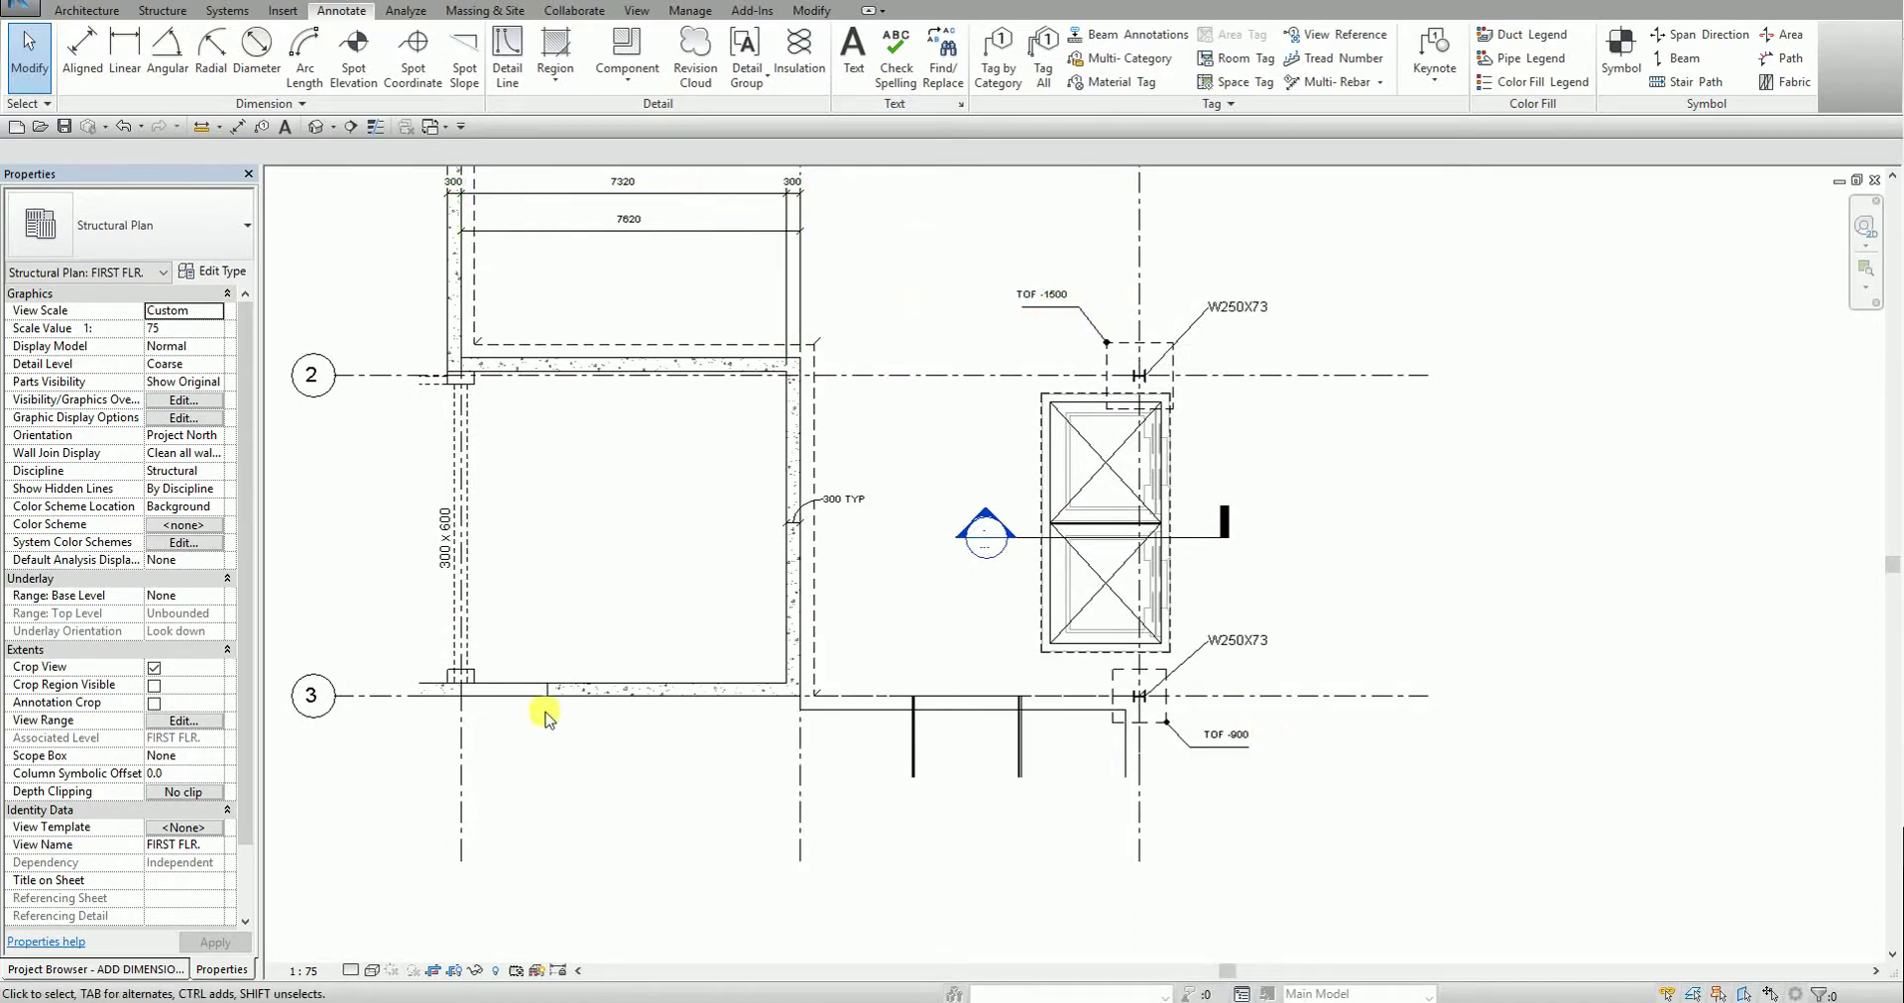
- Open the Elevation 2 - a view from the project views list
click(170, 976)
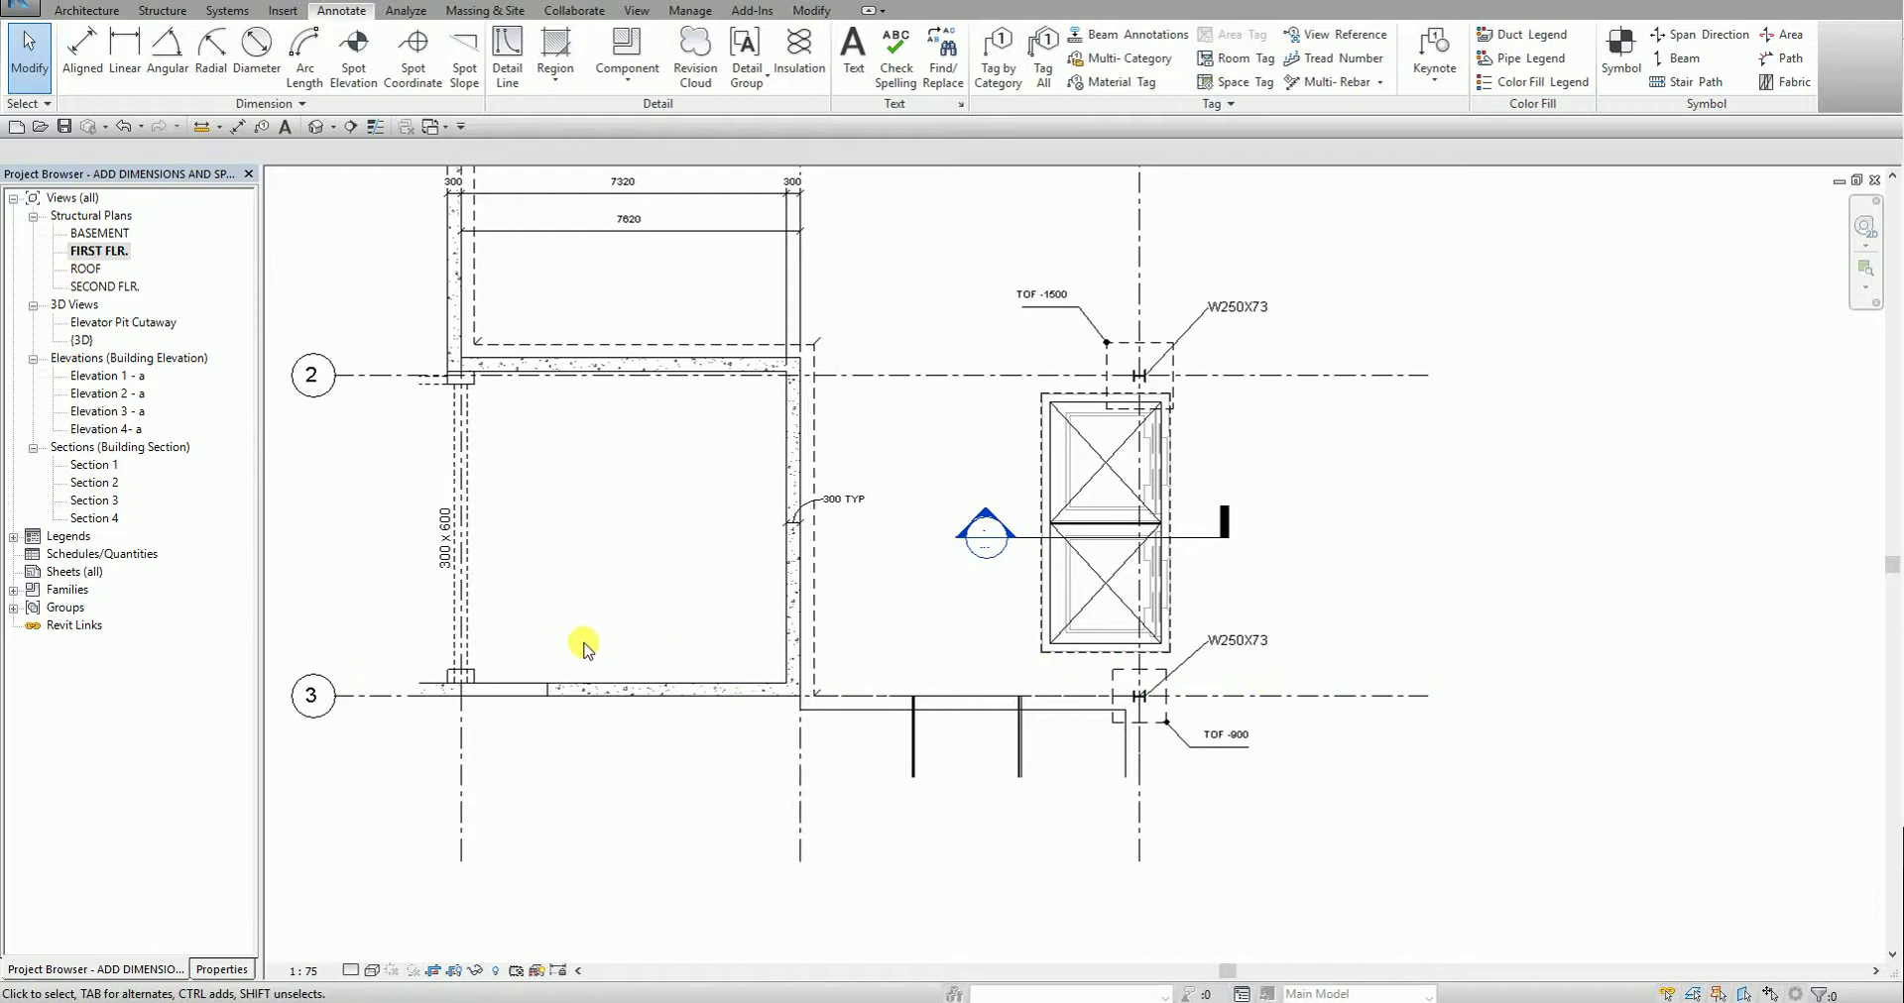
click(99, 394)
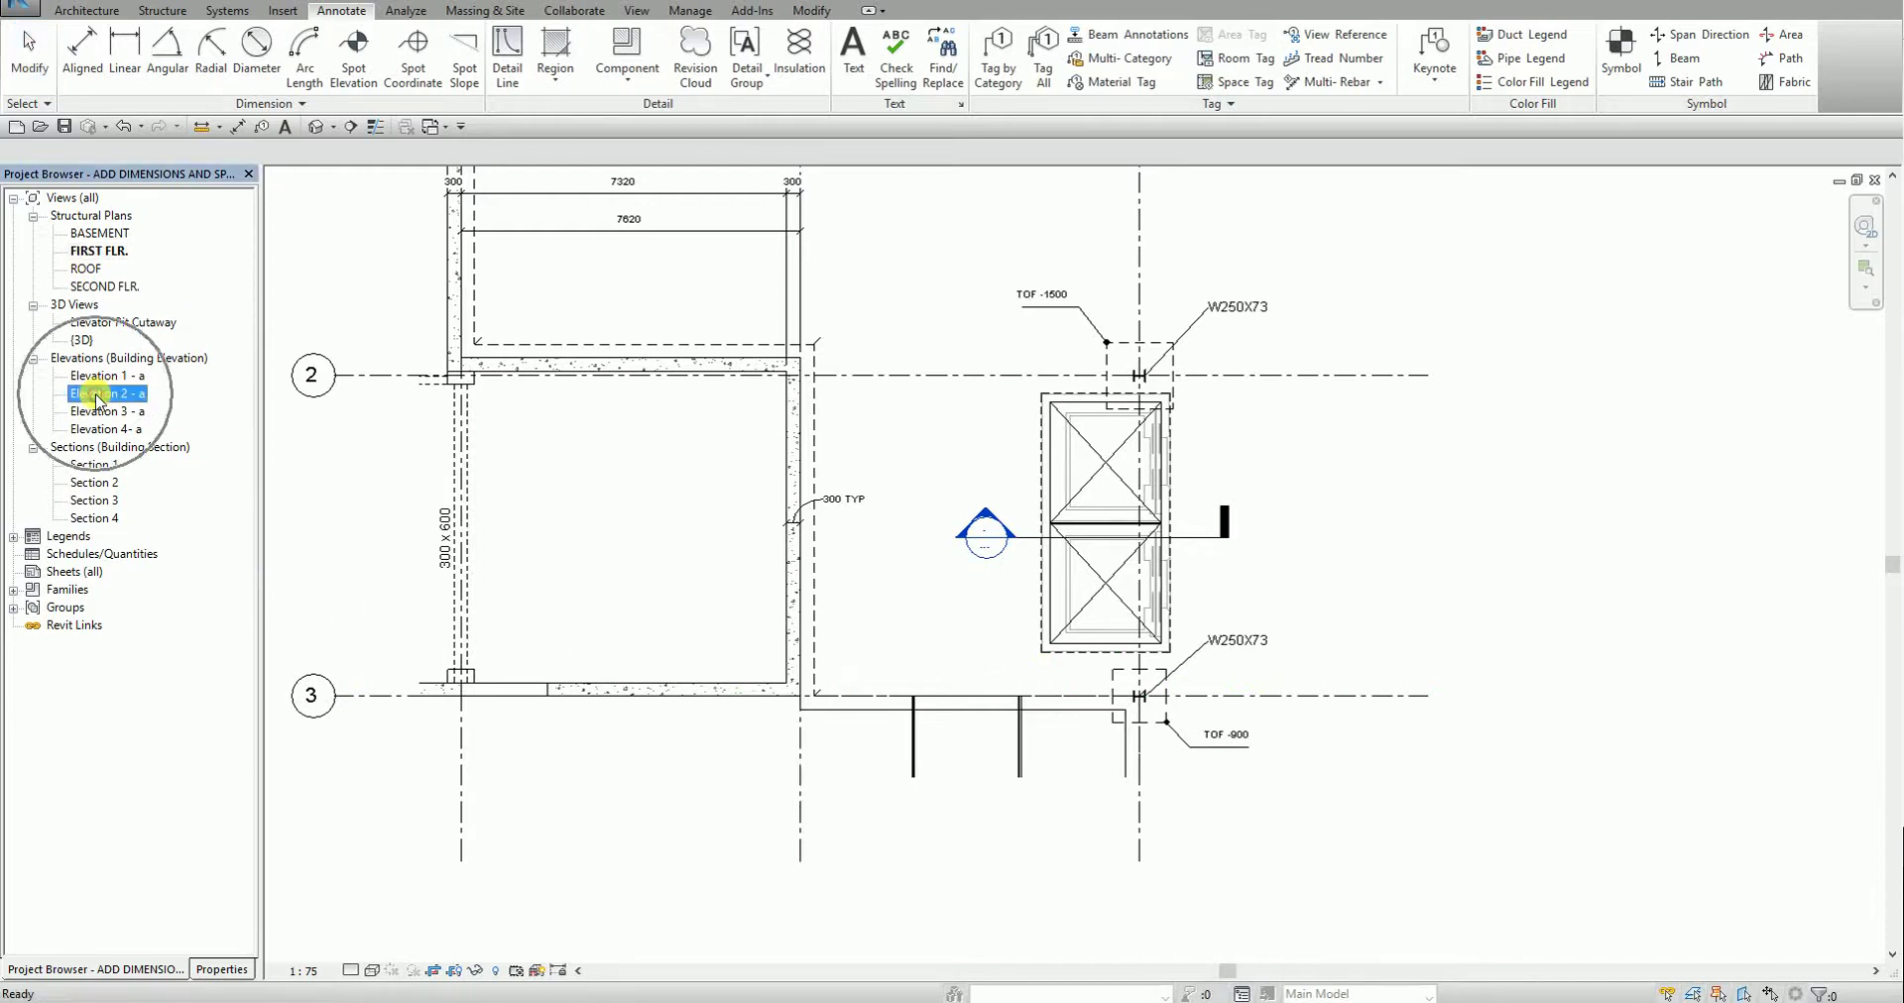
double_click(98, 394)
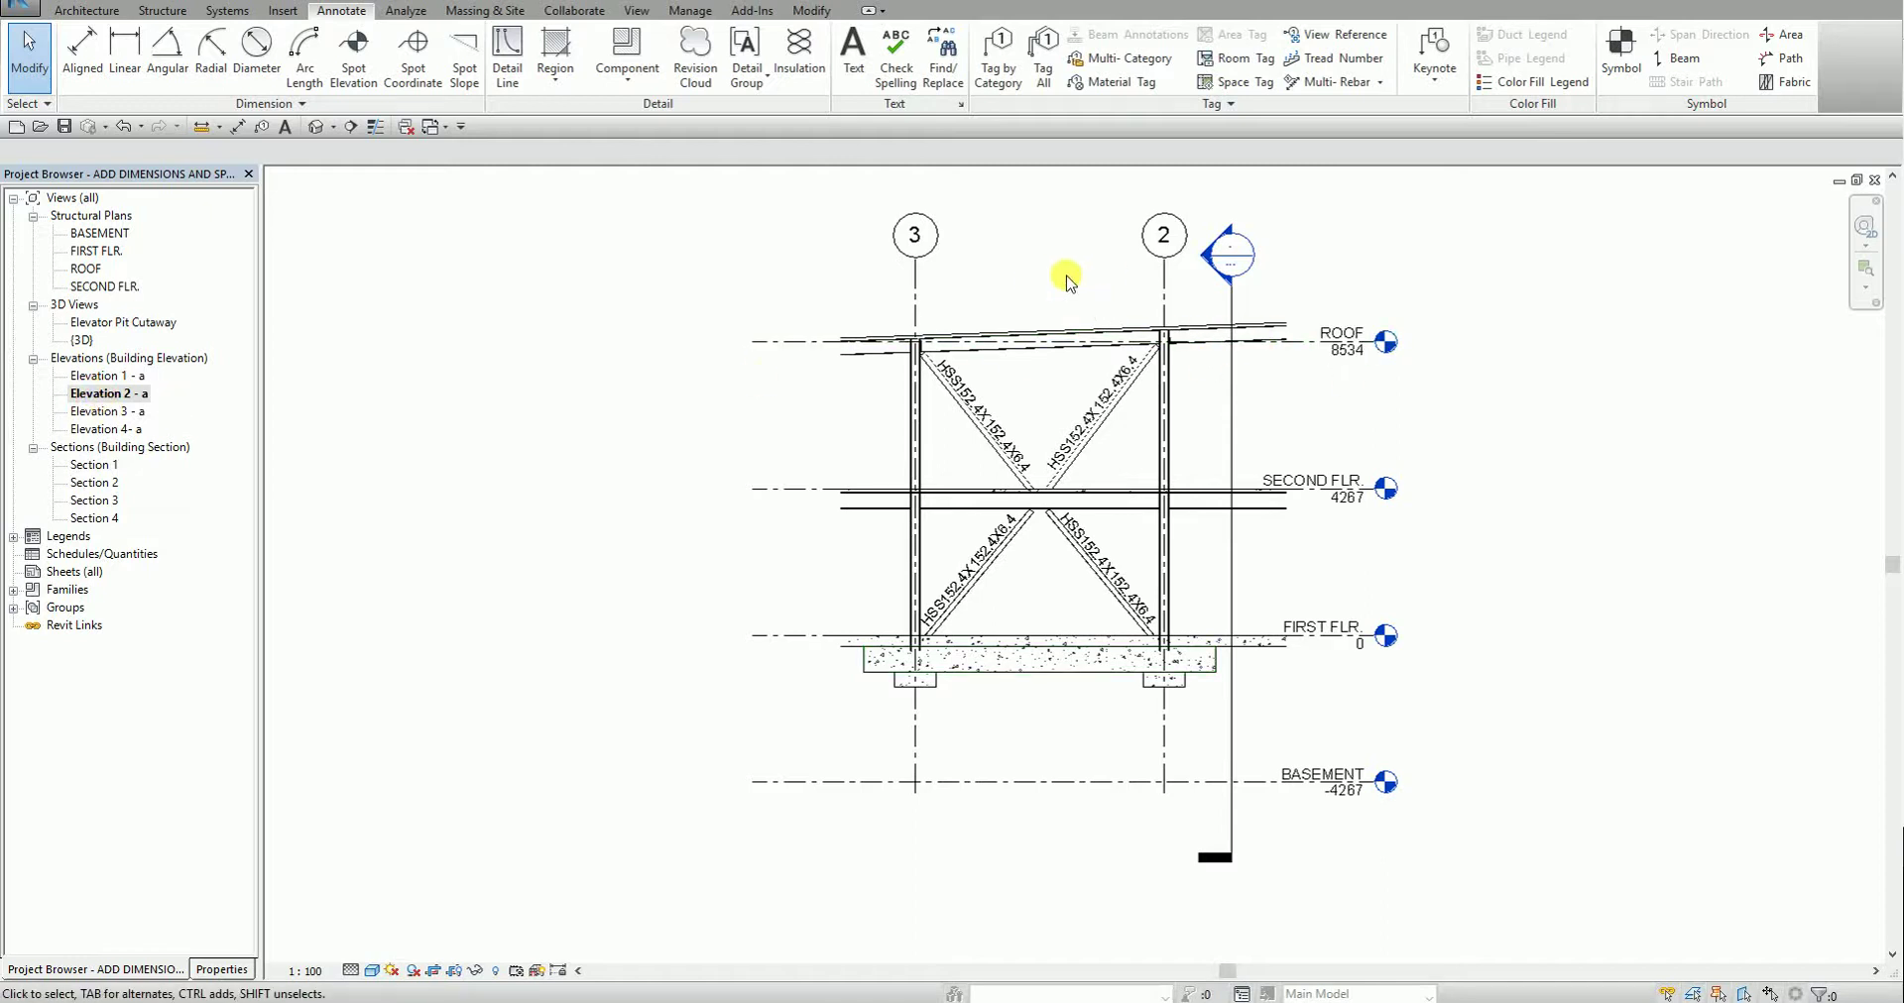
scroll(1068, 295, up, 3)
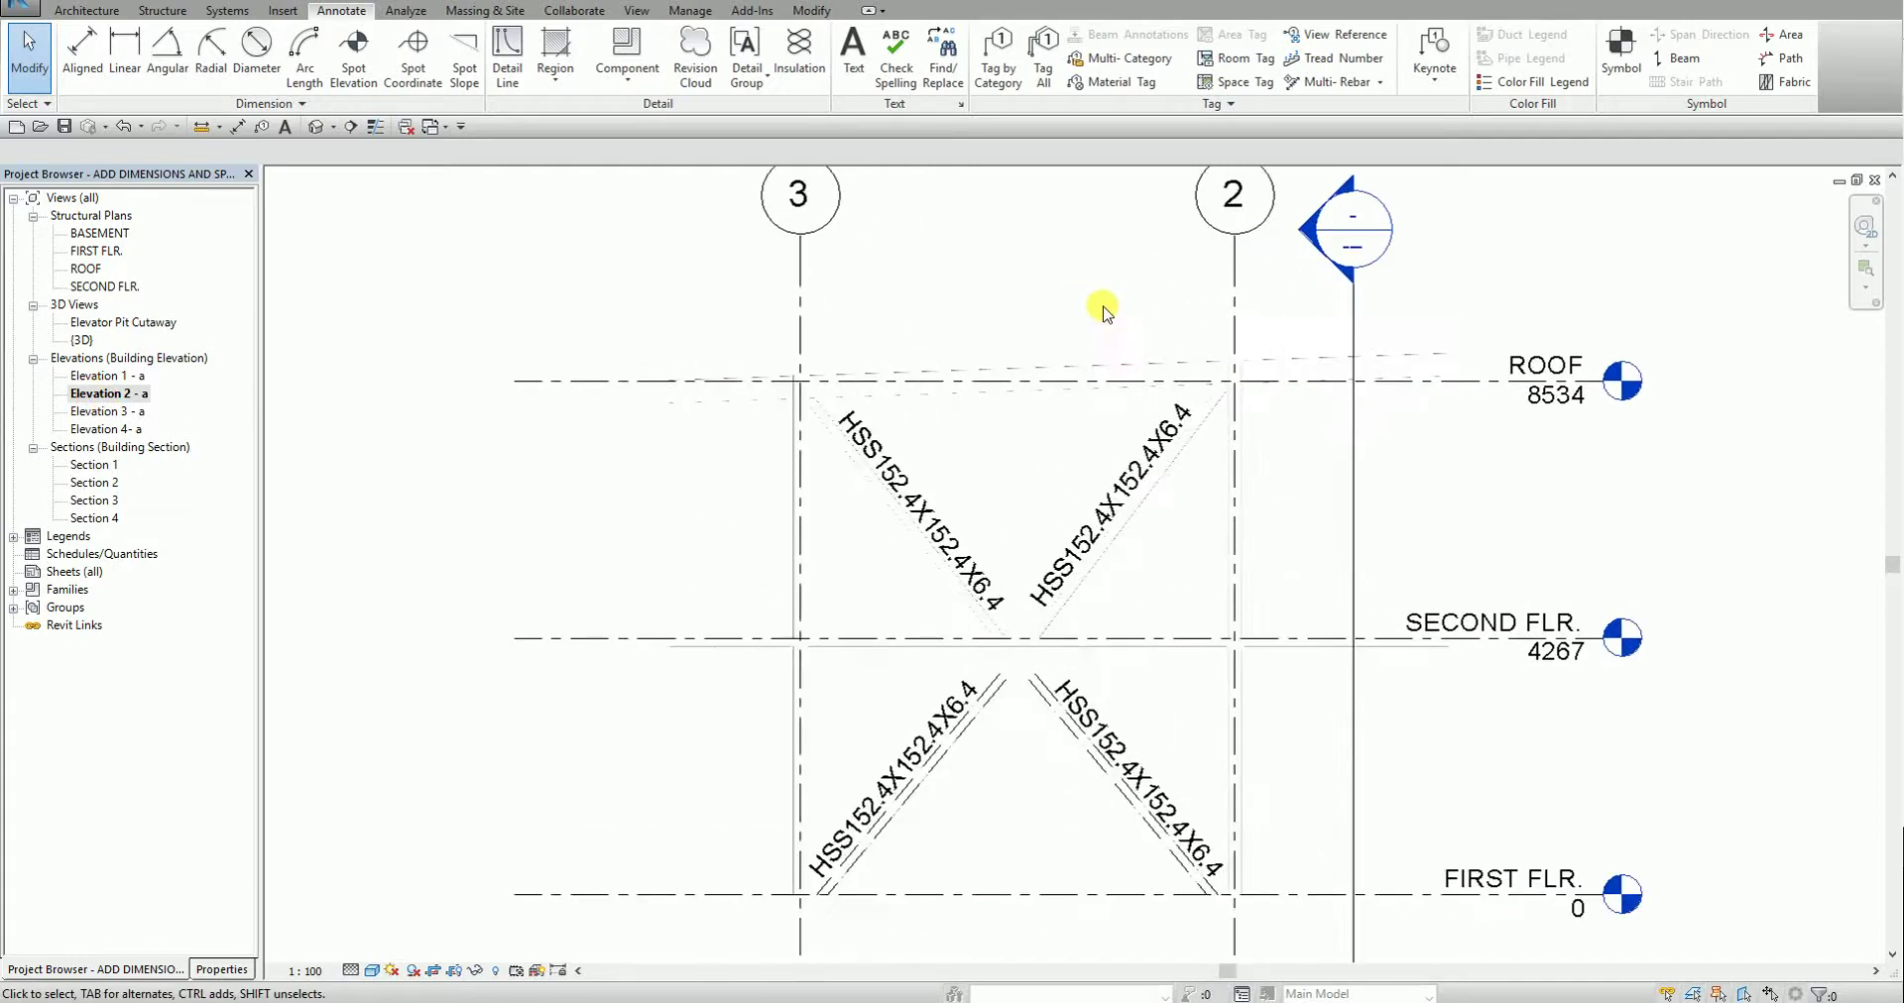
- Select the roof and check its 2.00° slope in Properties
click(1119, 357)
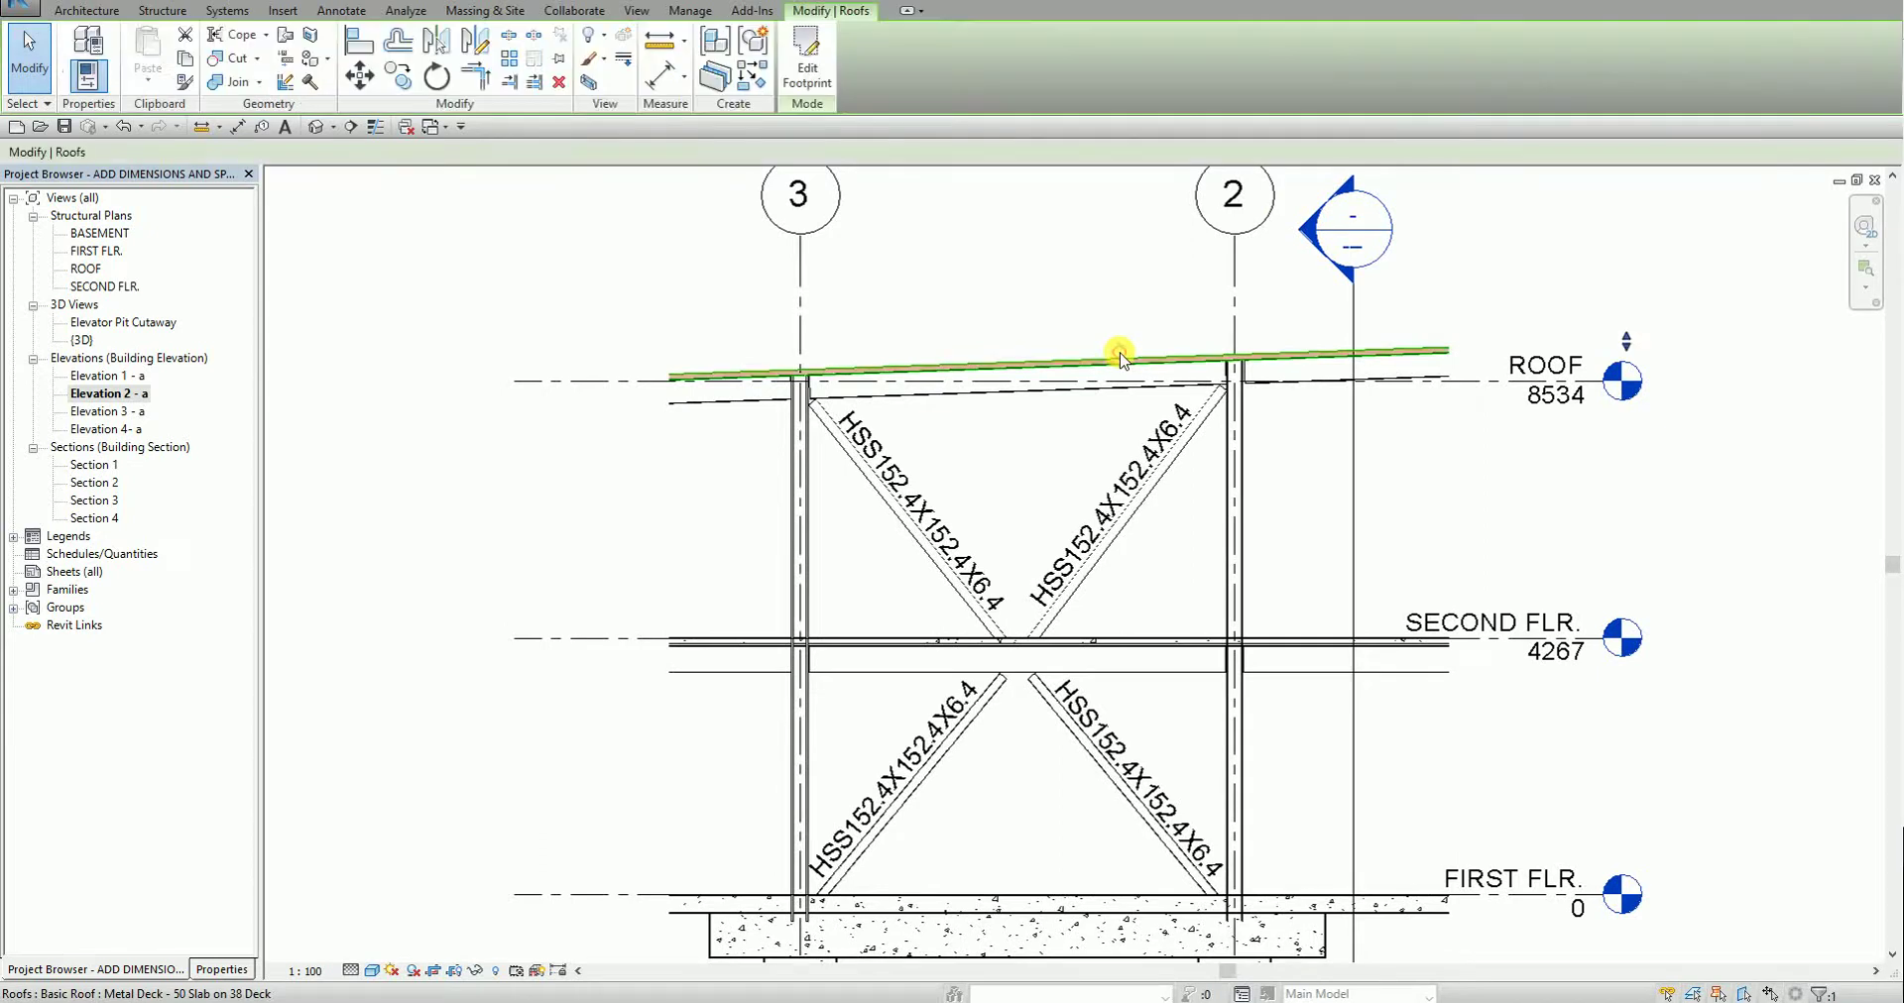
click(221, 970)
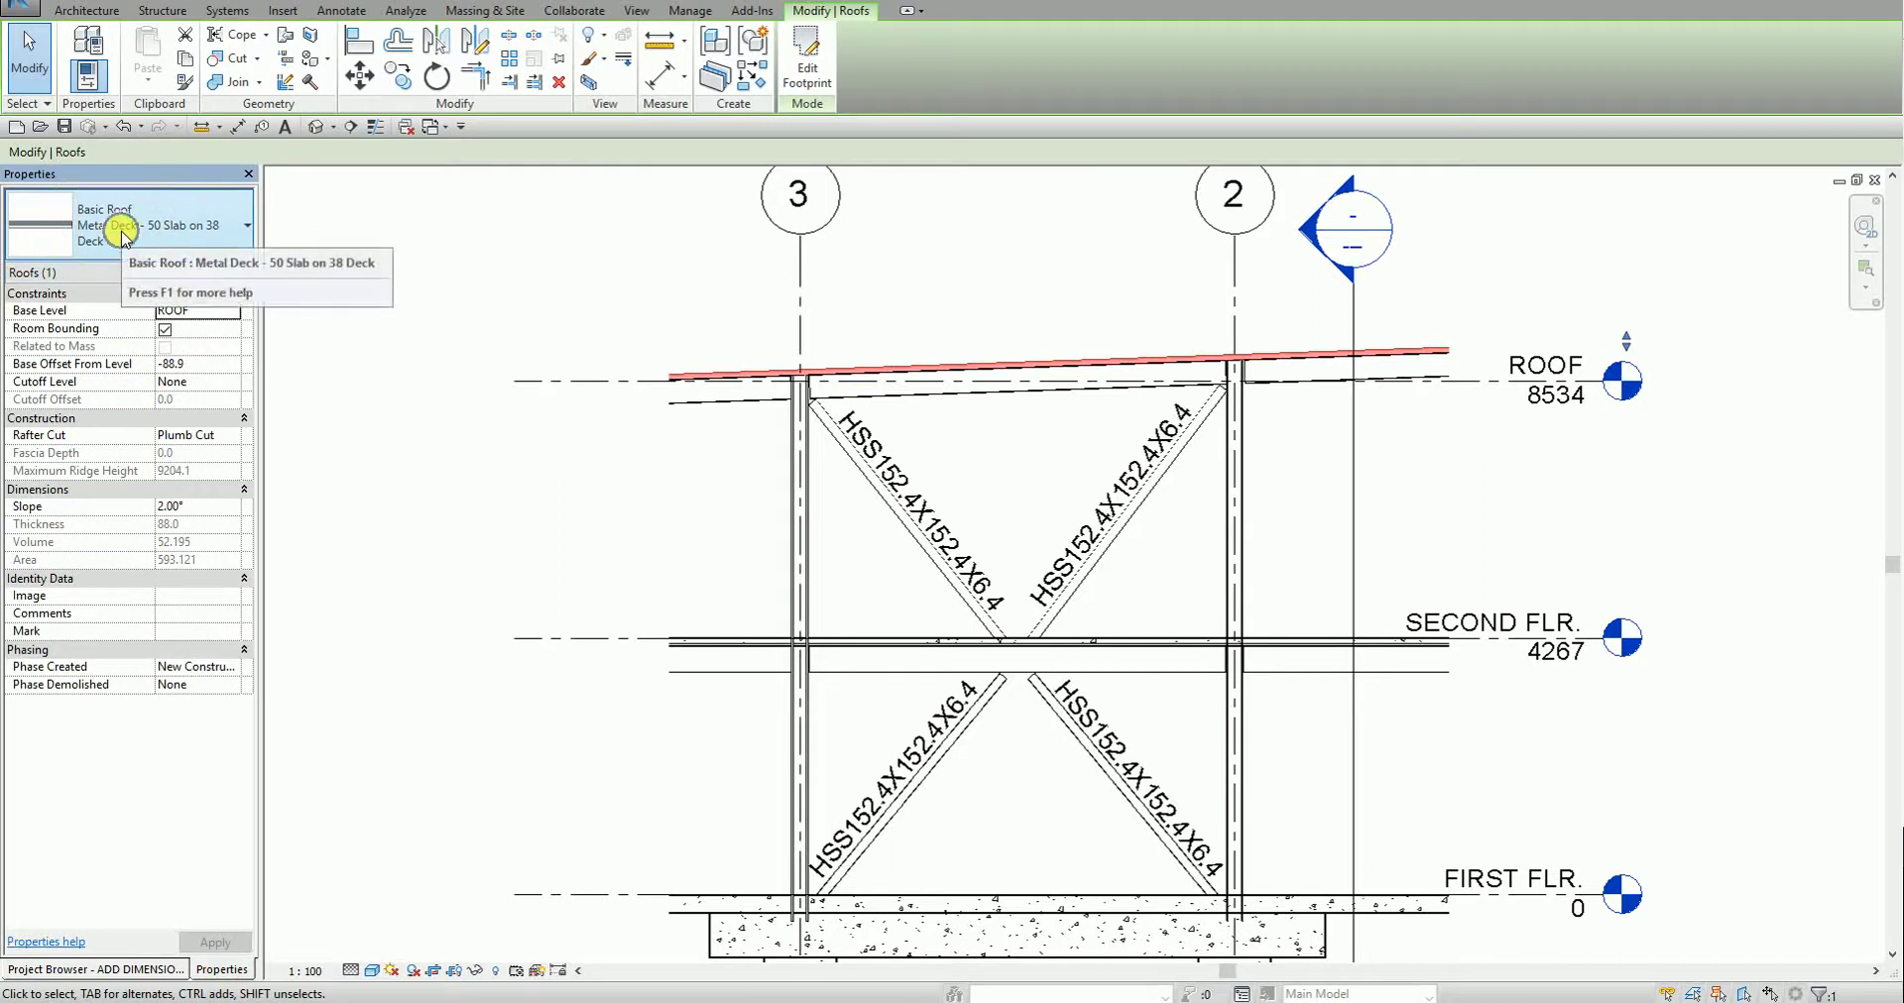
click(1029, 290)
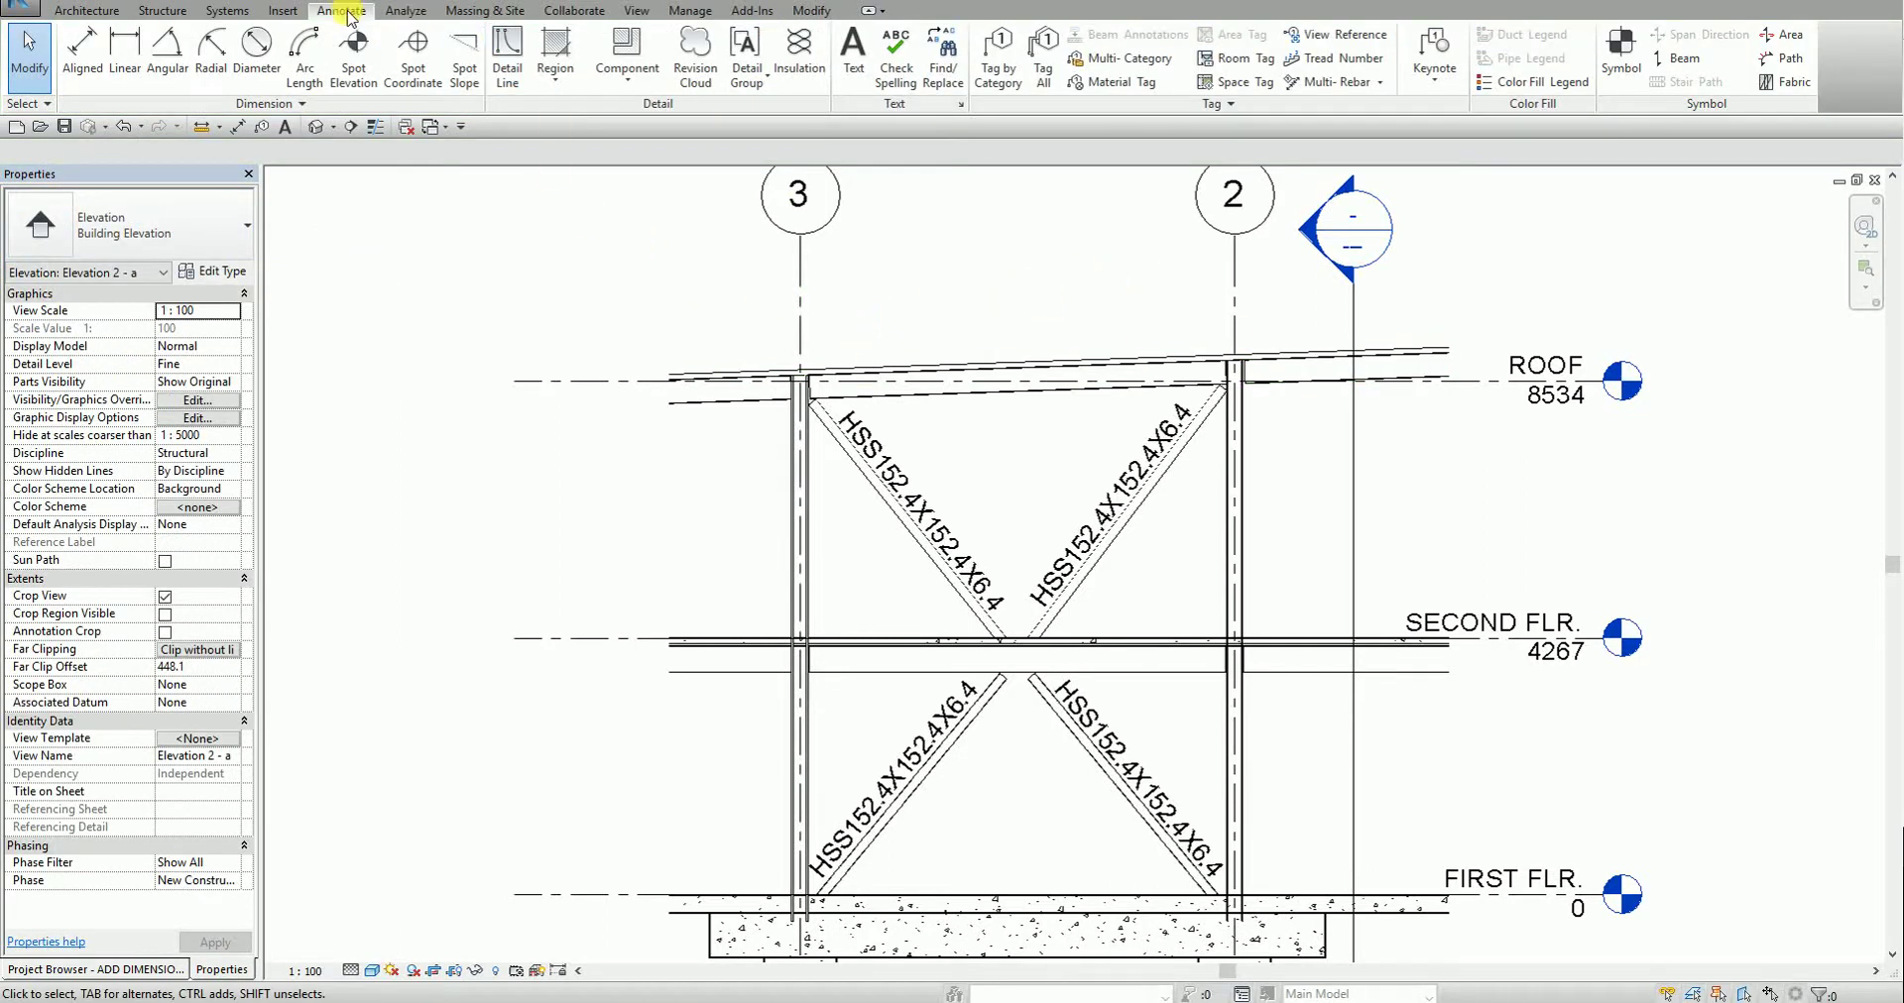
- Place a 2.00° spot slope with arrow on the roof edge, label above the roof line
click(466, 76)
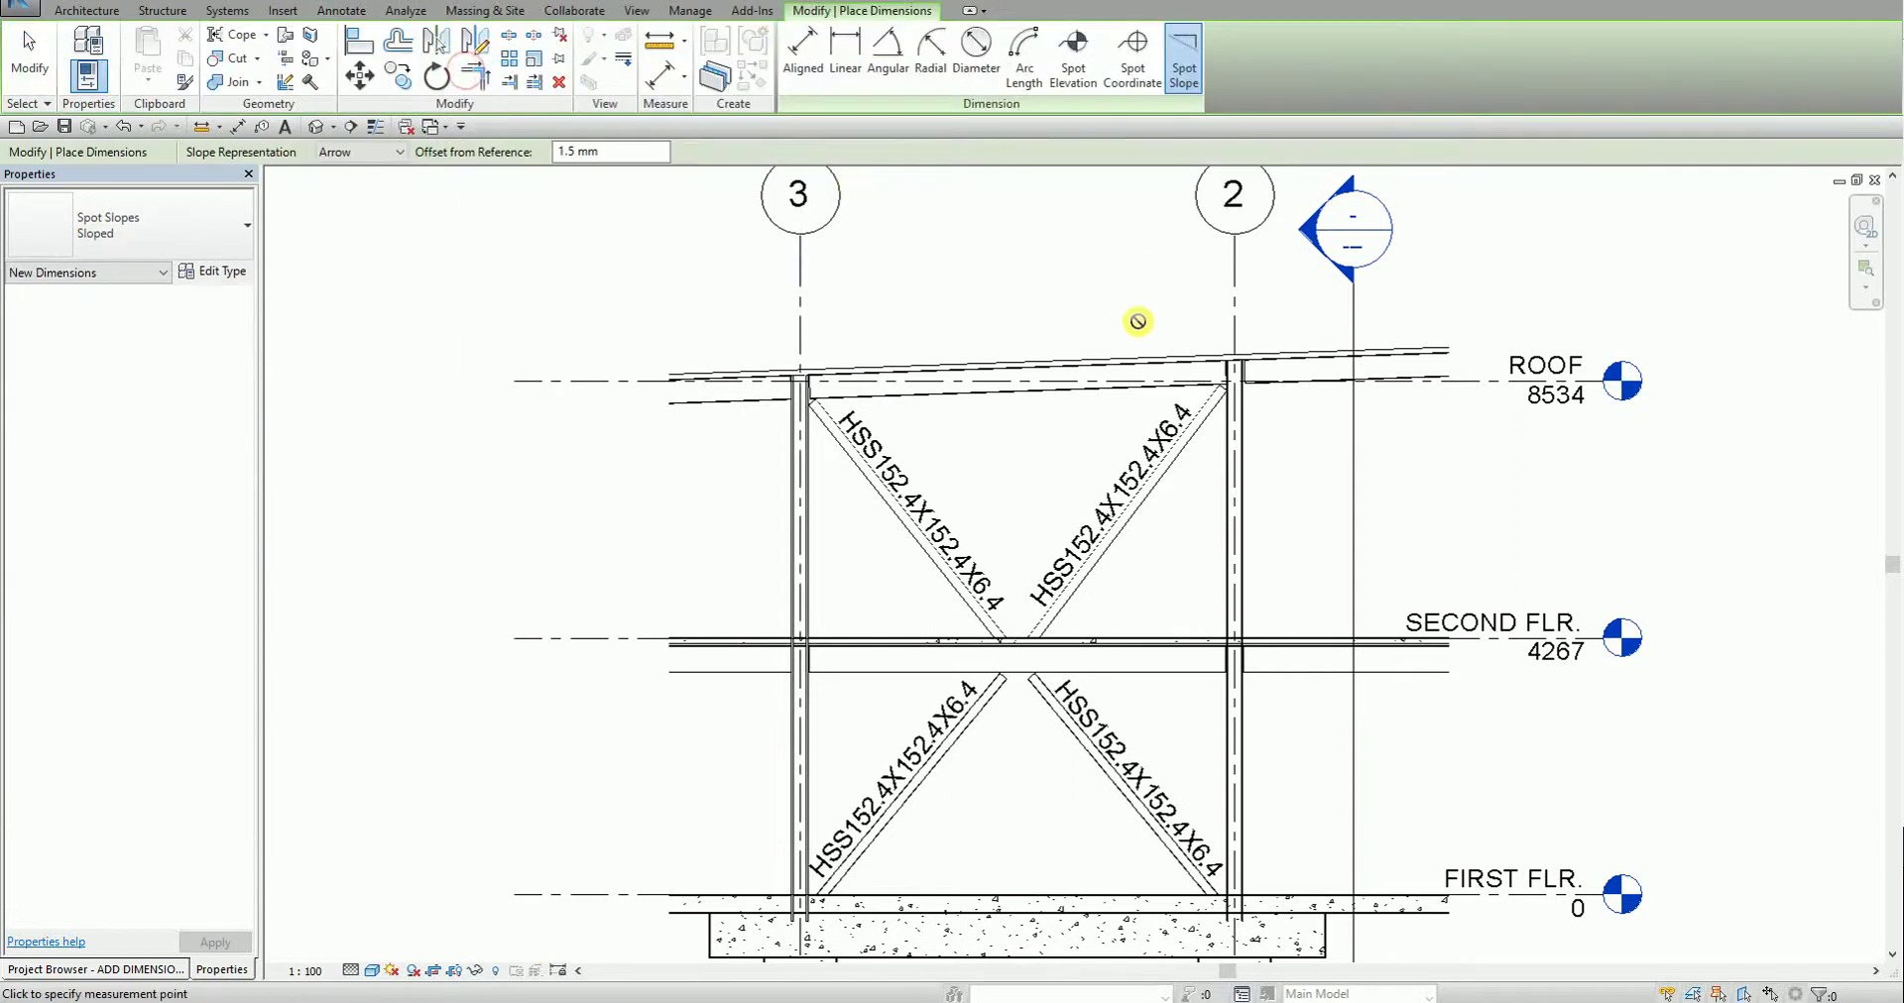
scroll(1138, 319, up, 3)
click(1236, 397)
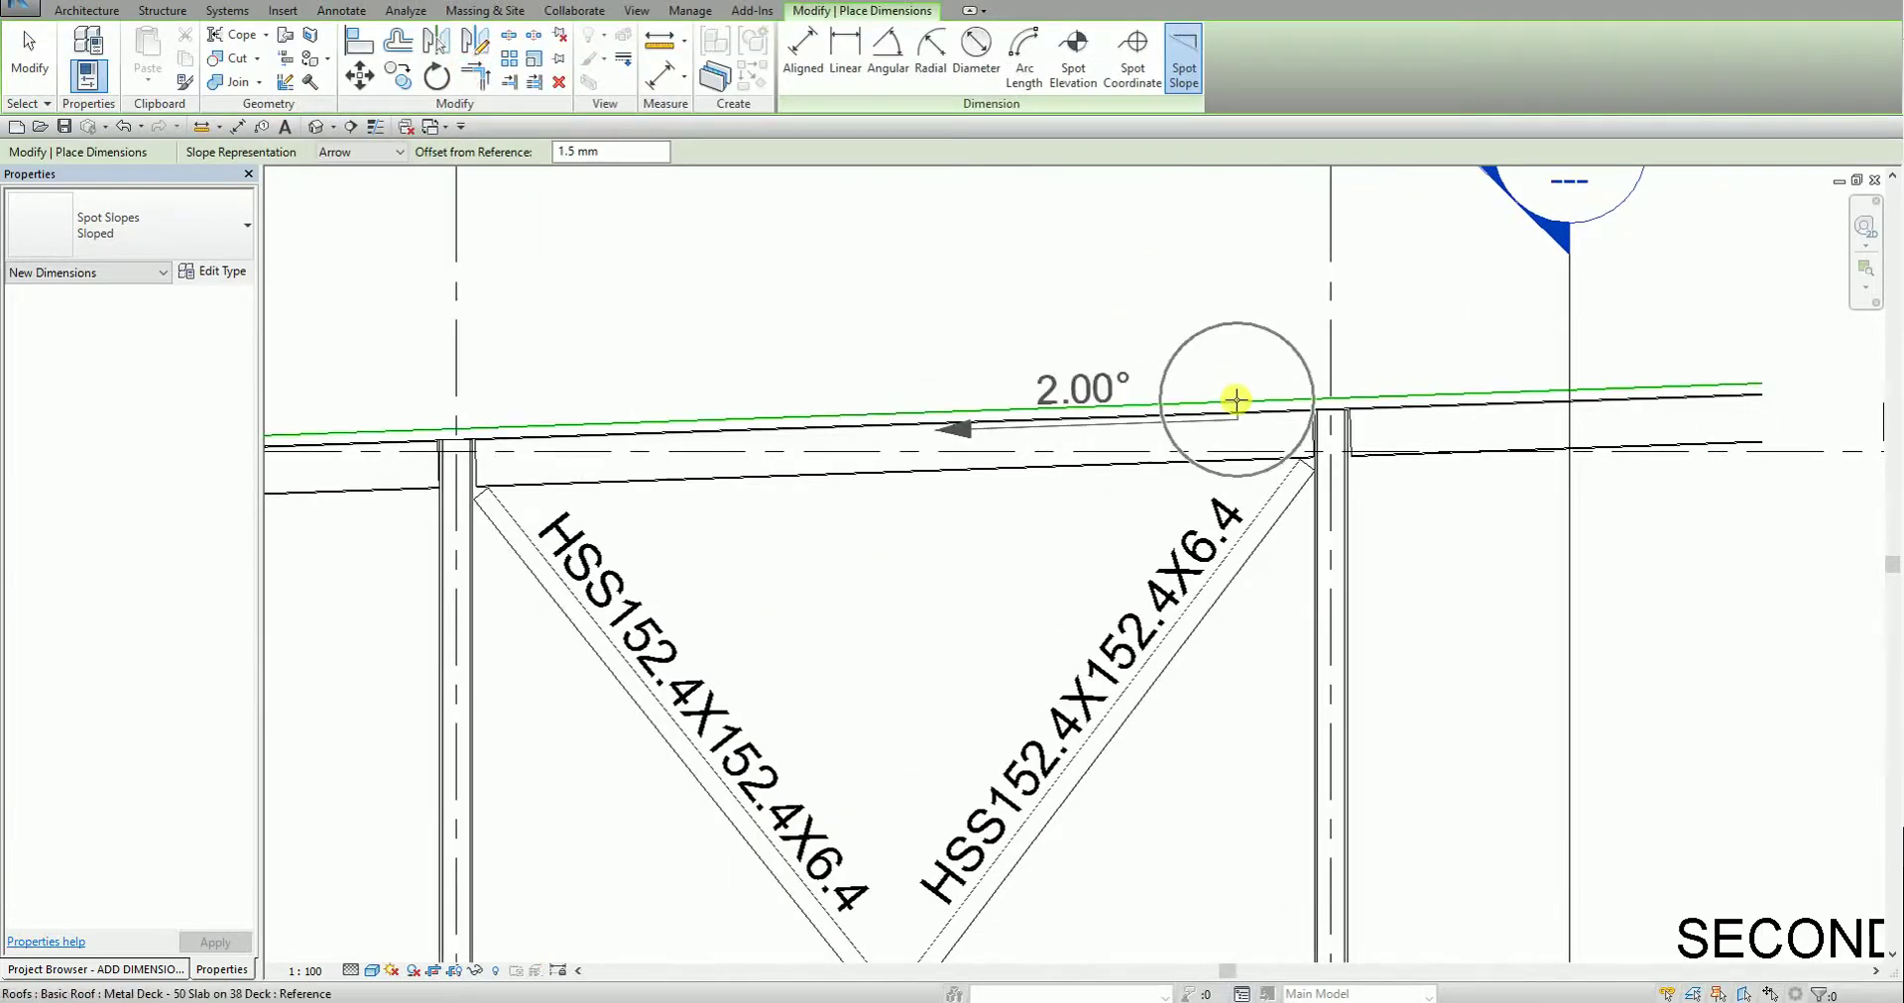
click(1237, 399)
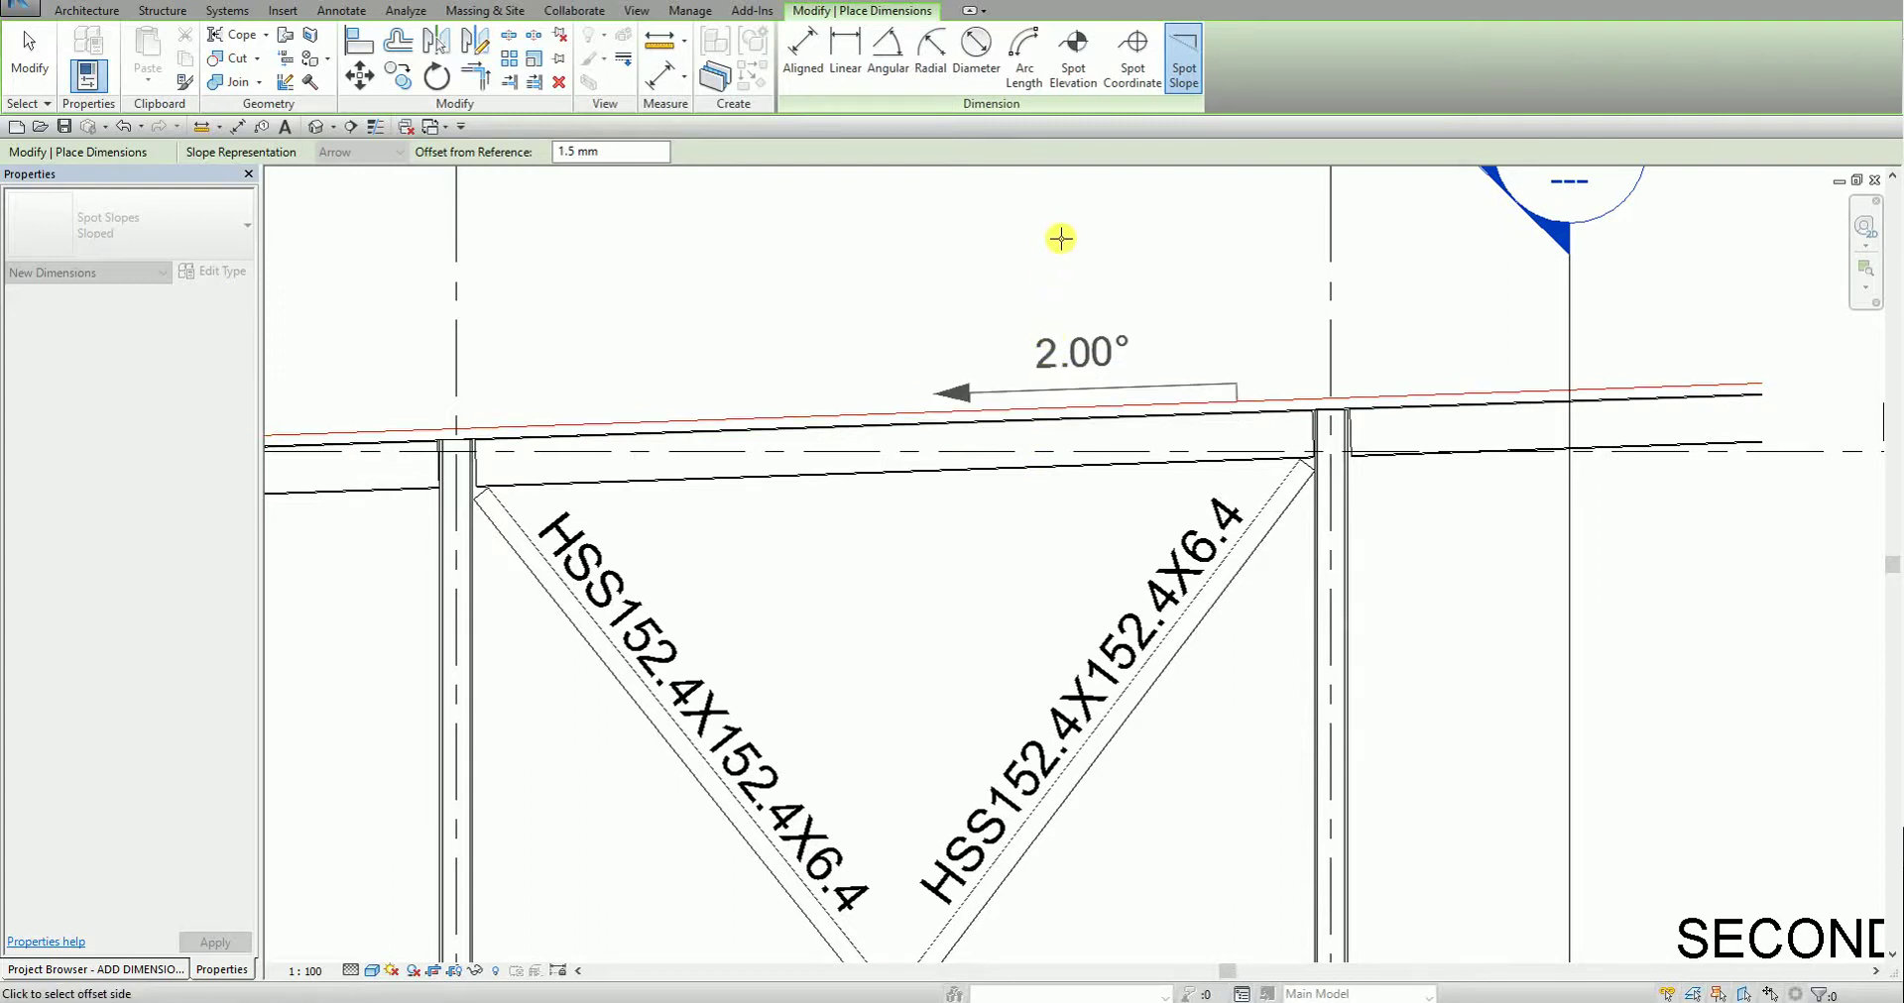
click(1059, 238)
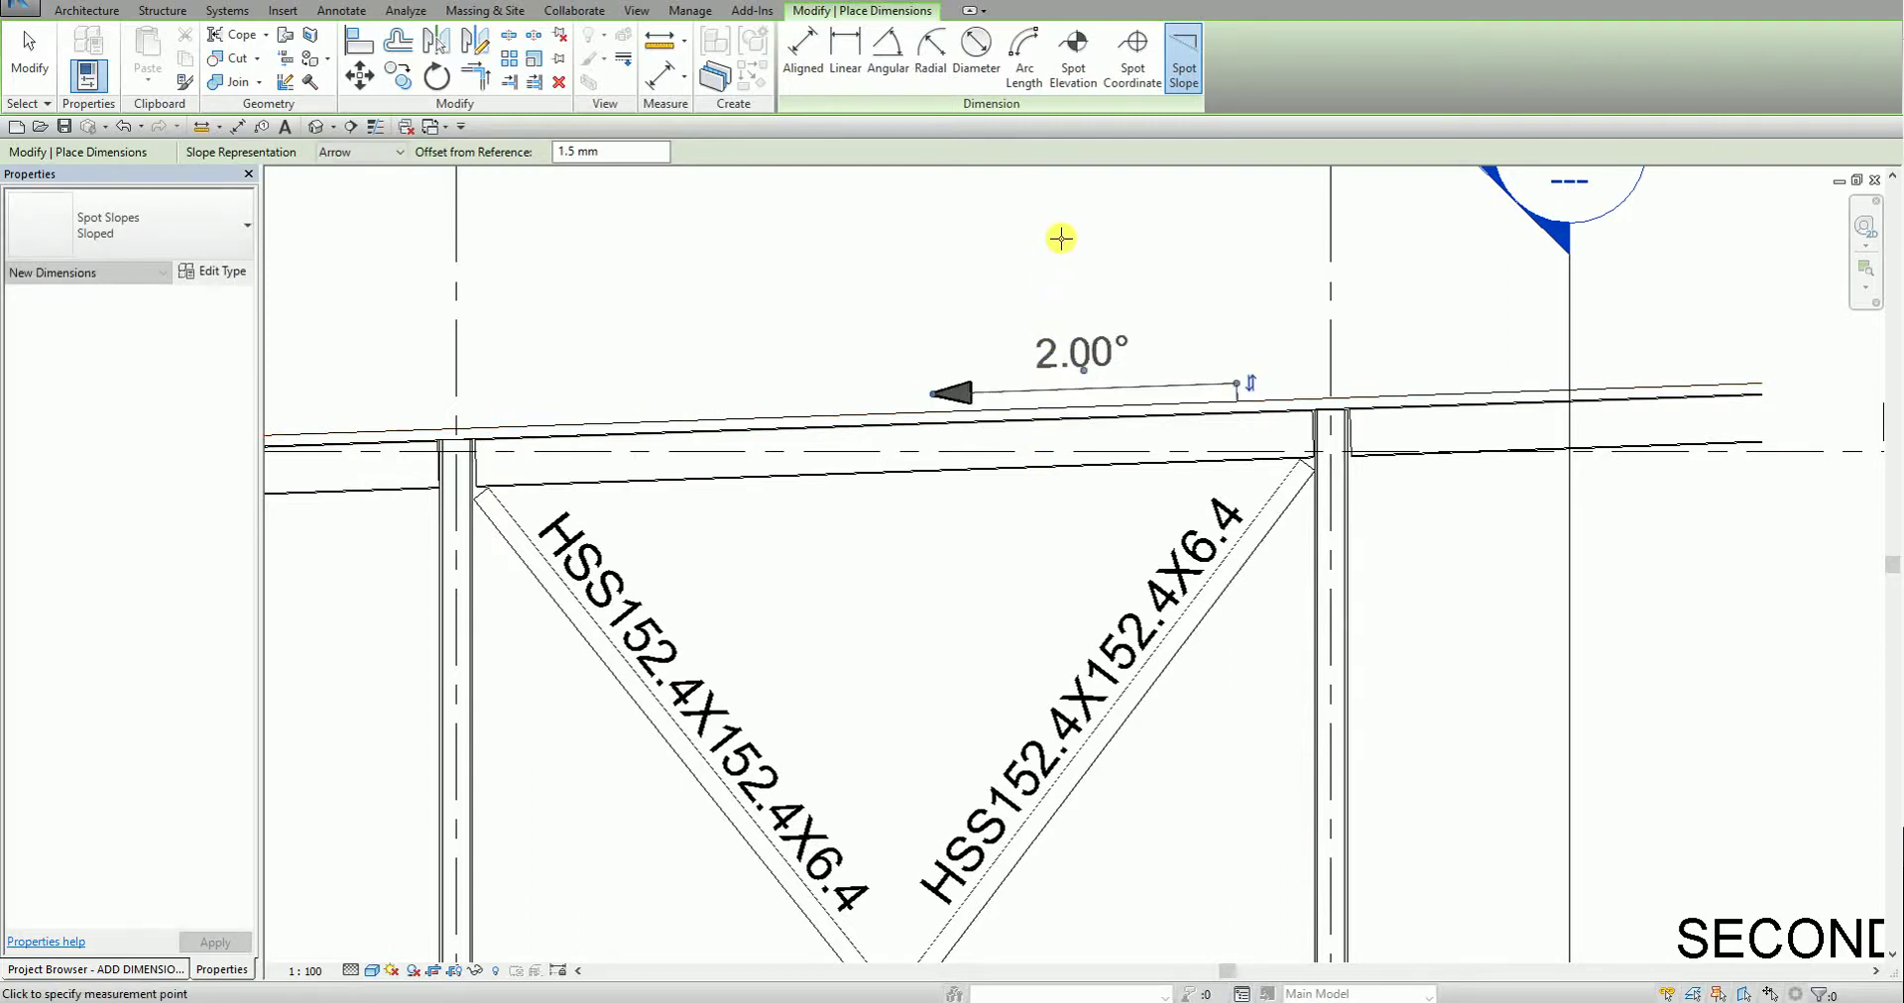
click(29, 50)
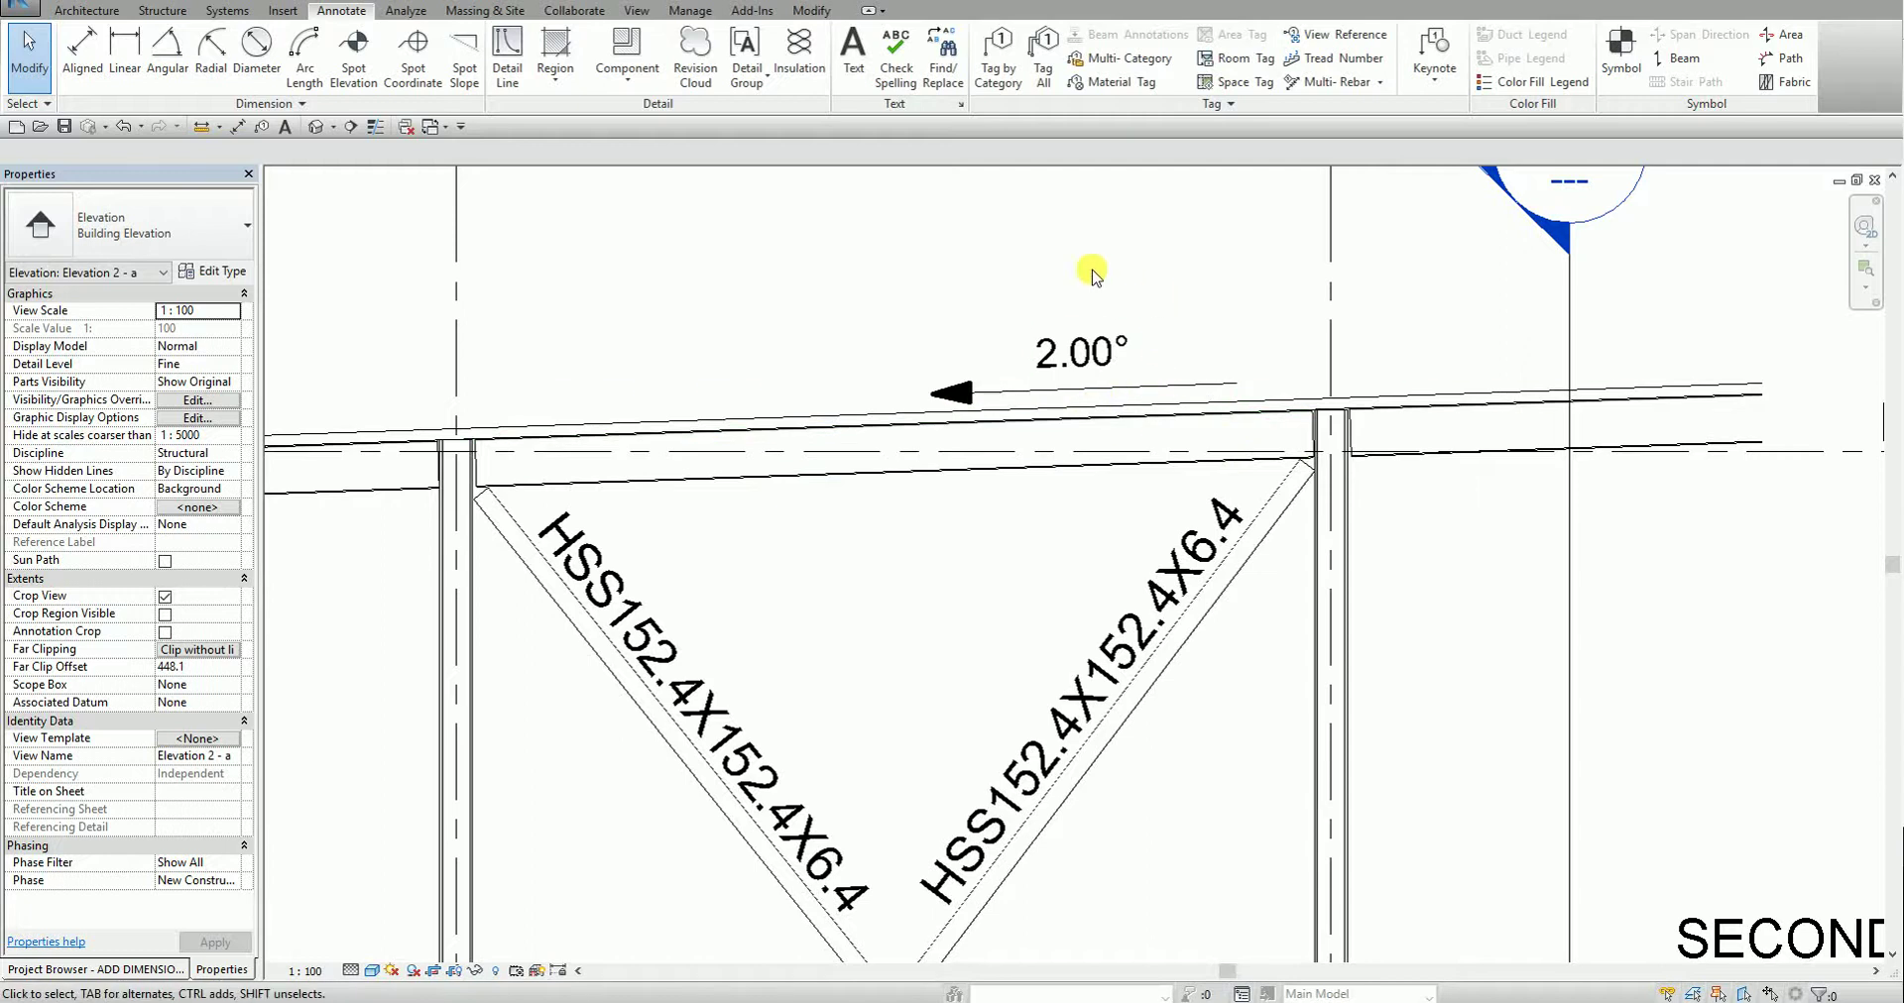
- Change the roof's Slope property to 2.25° so its spot slope label updates
click(834, 421)
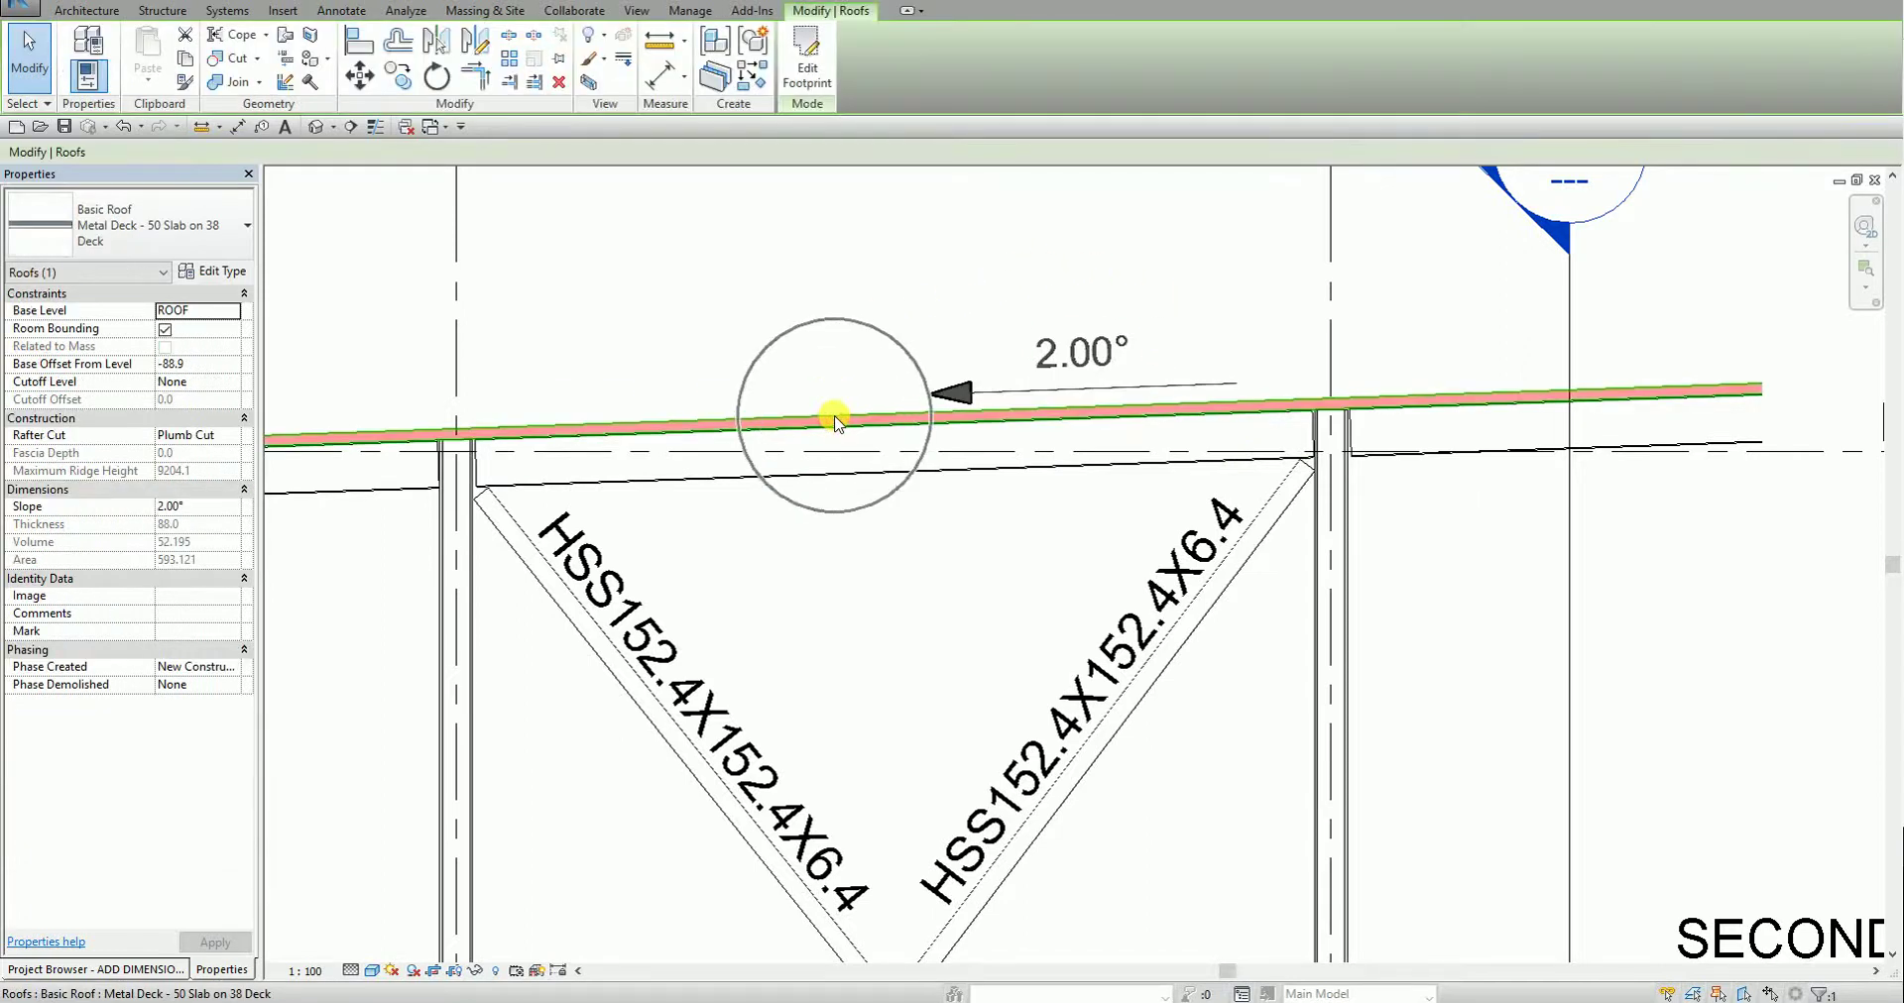
click(55, 182)
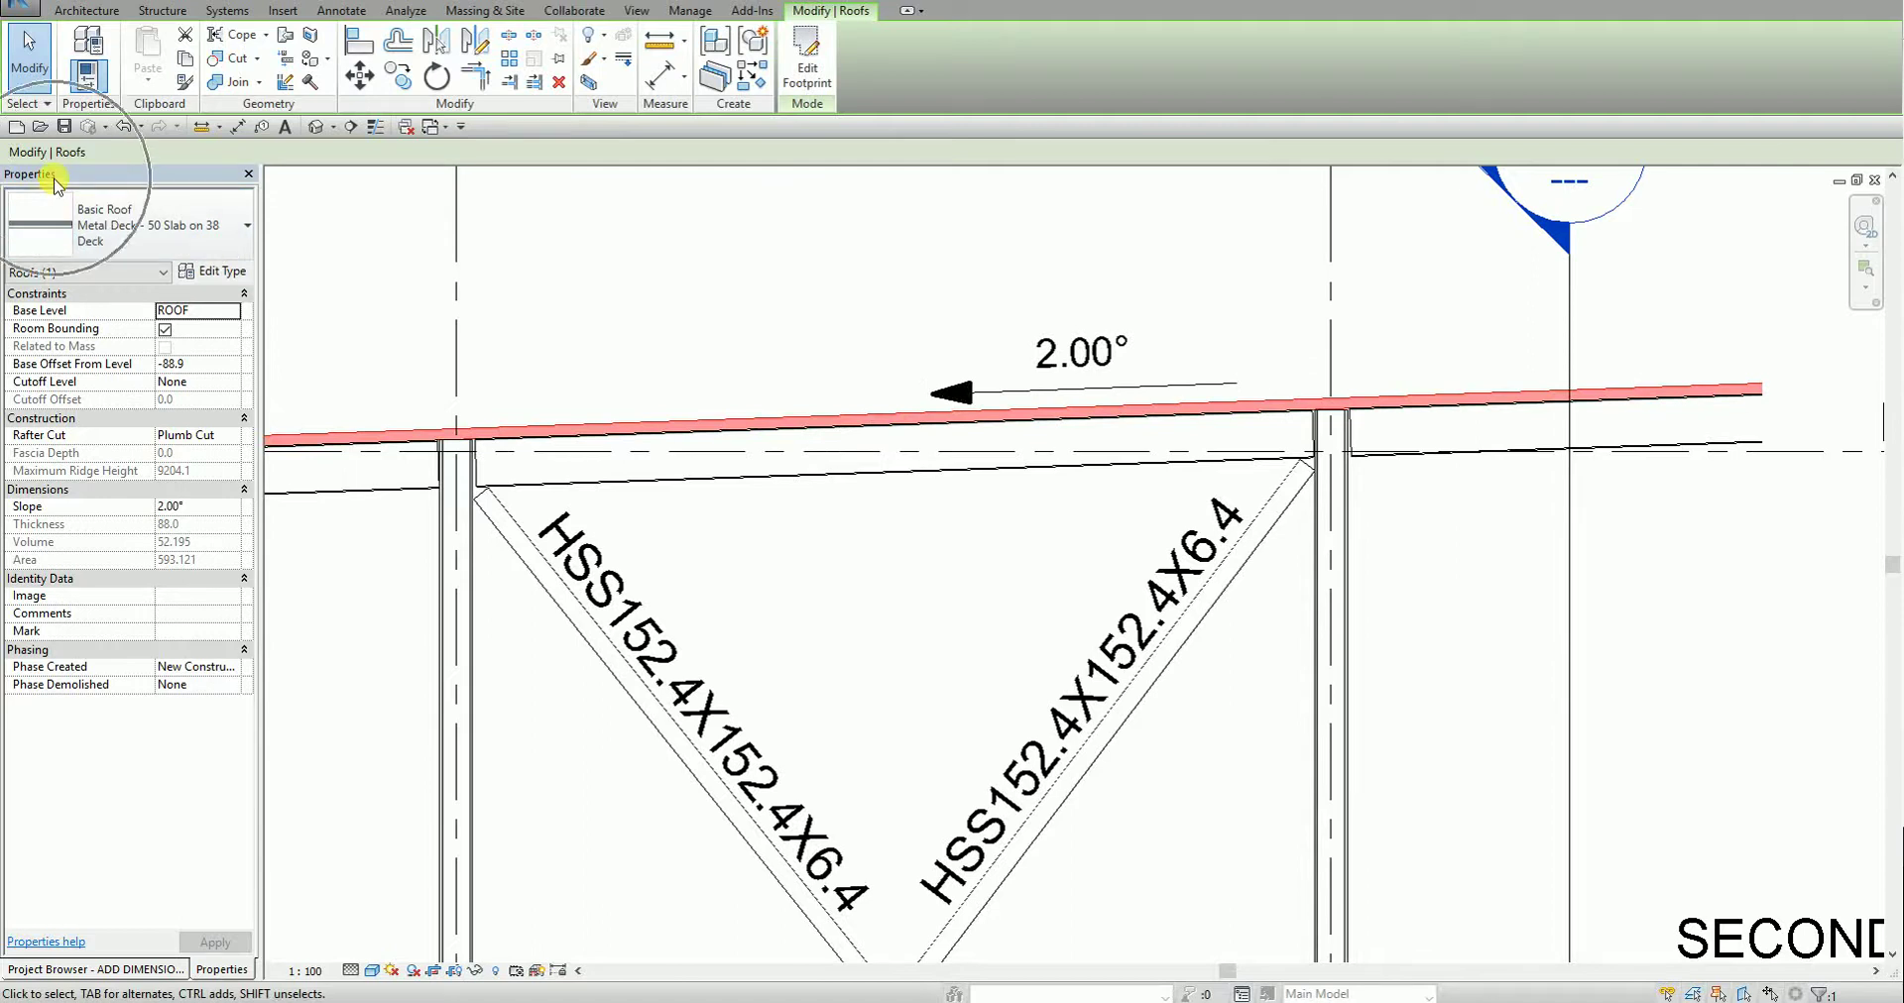
click(198, 507)
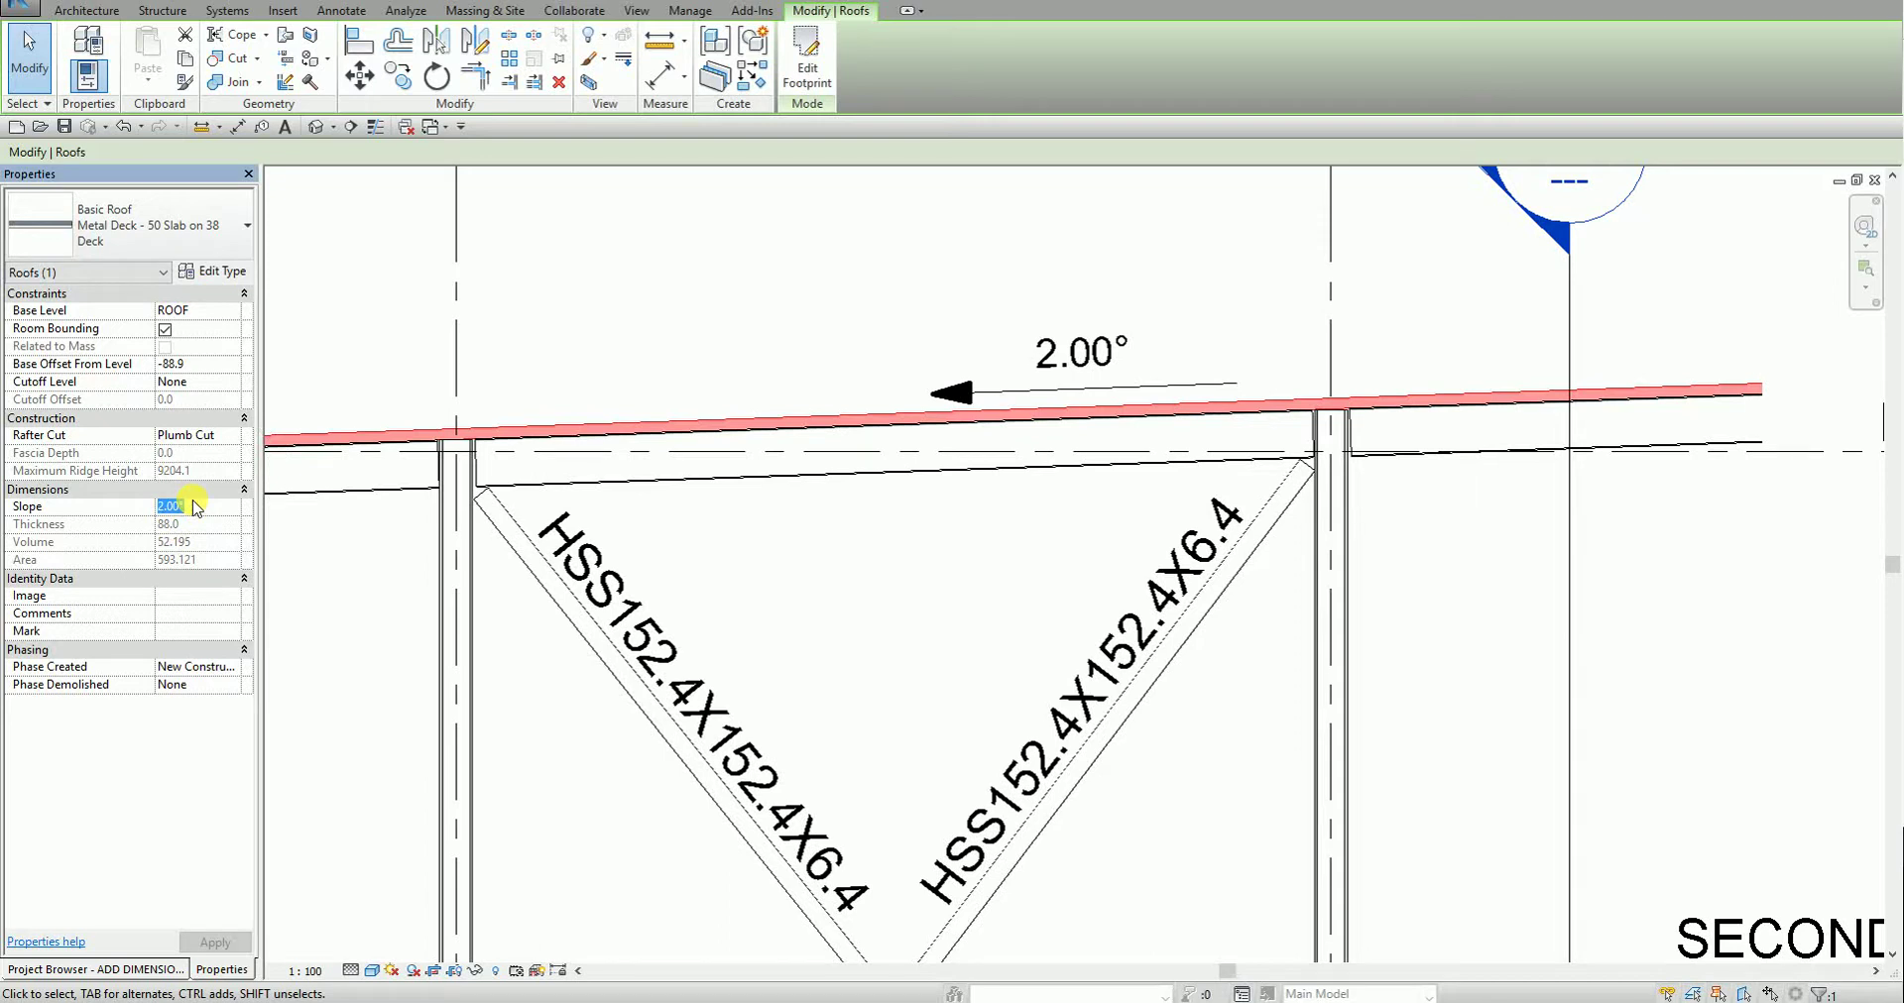
text(2.25)
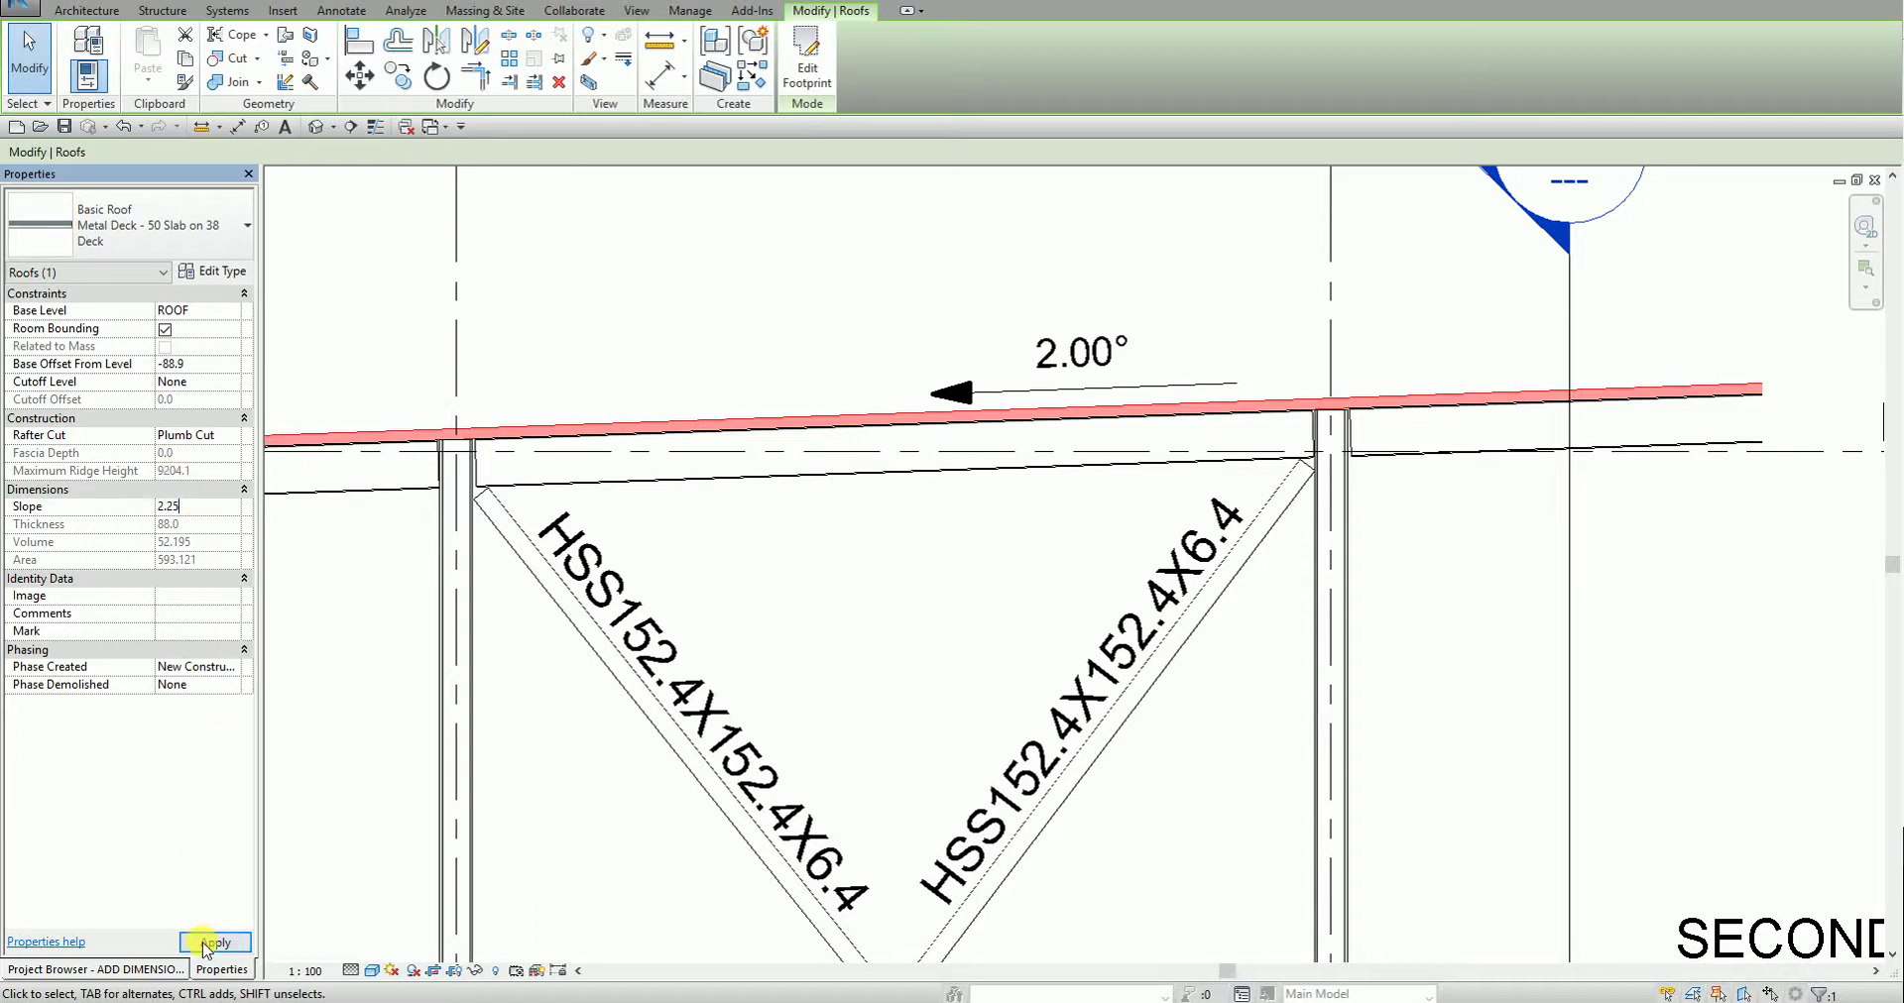
click(213, 943)
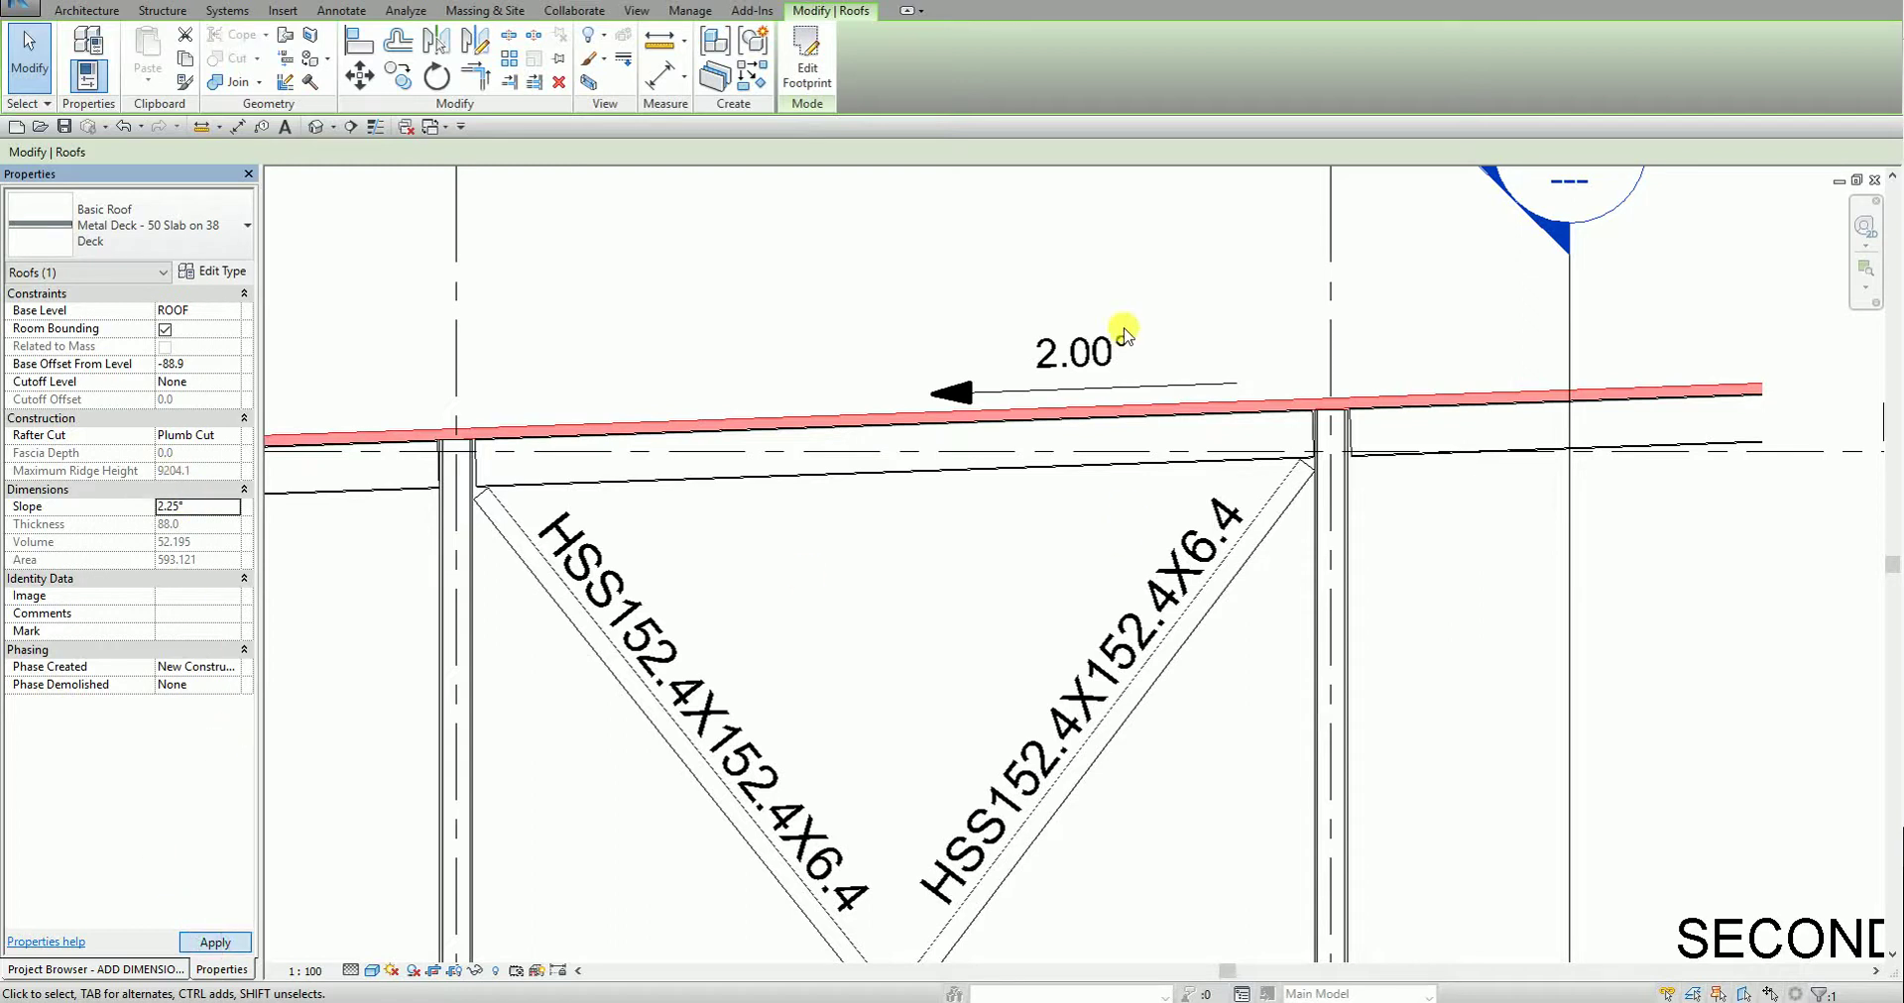
click(1170, 310)
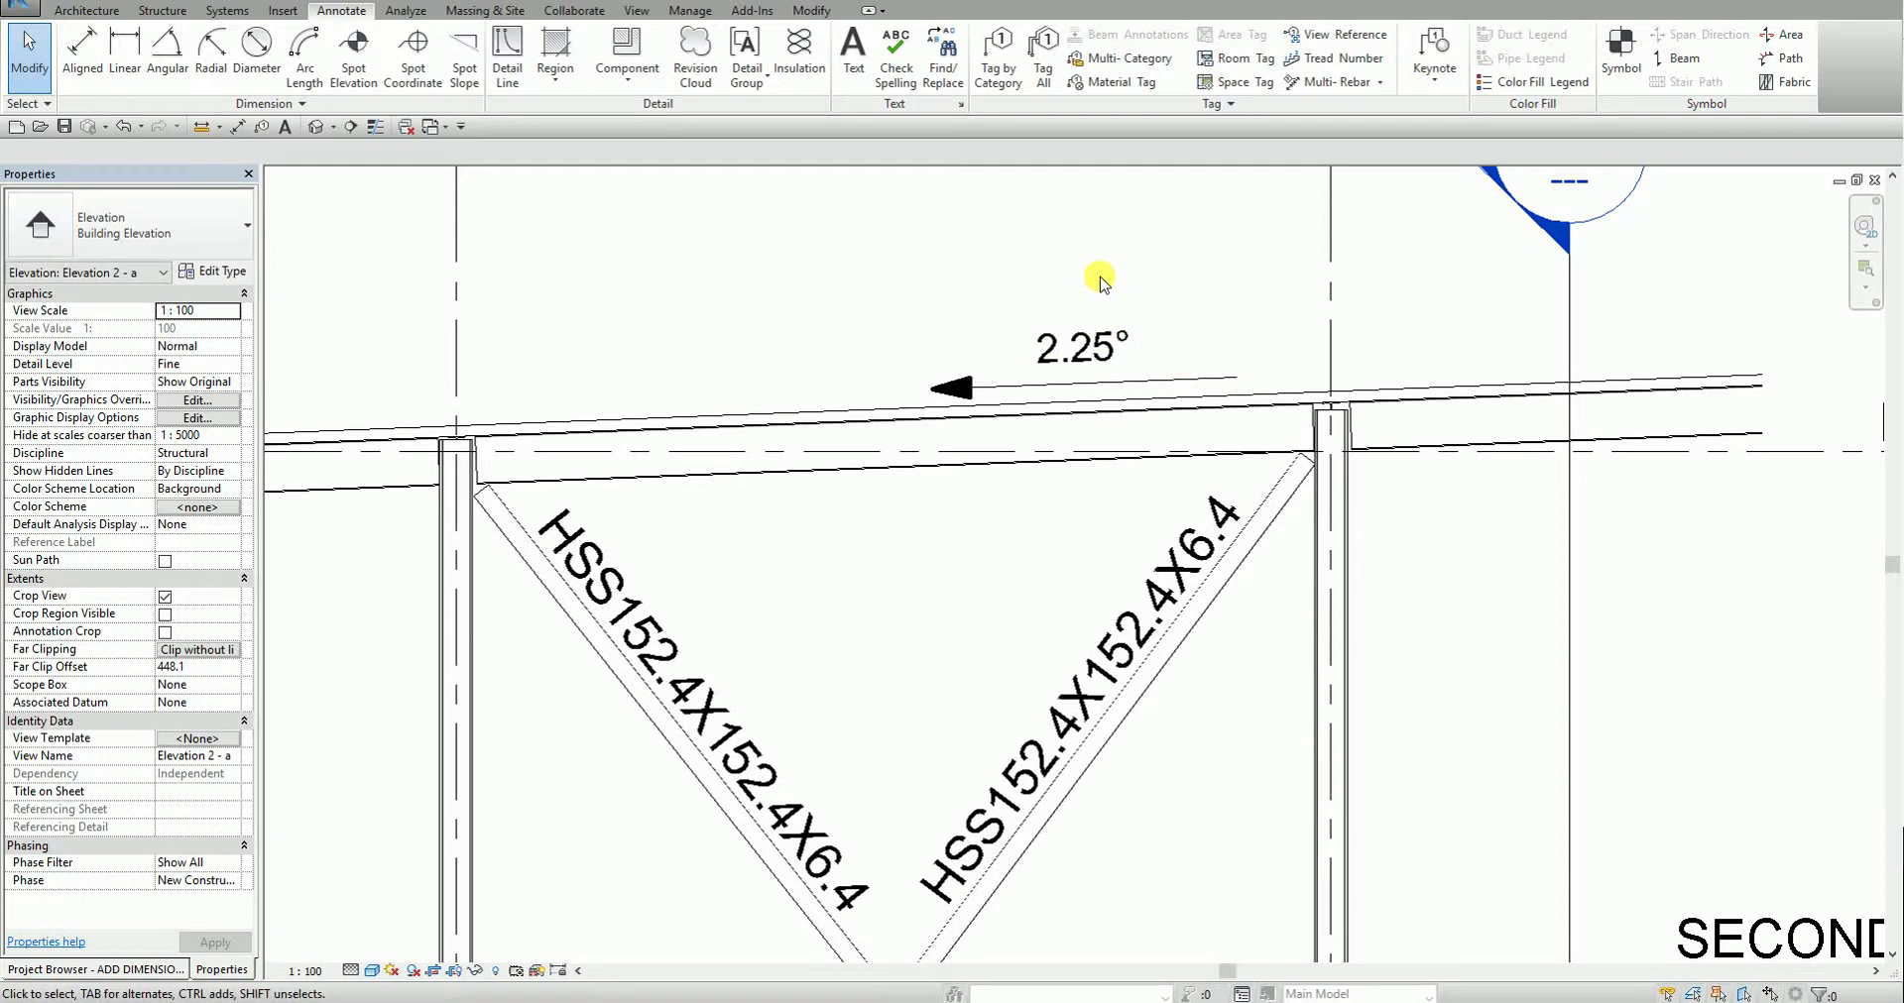
- Set the project's Slope units format to 1 : Ratio via UN, making the label read 1:25.45
key(u)
key(n)
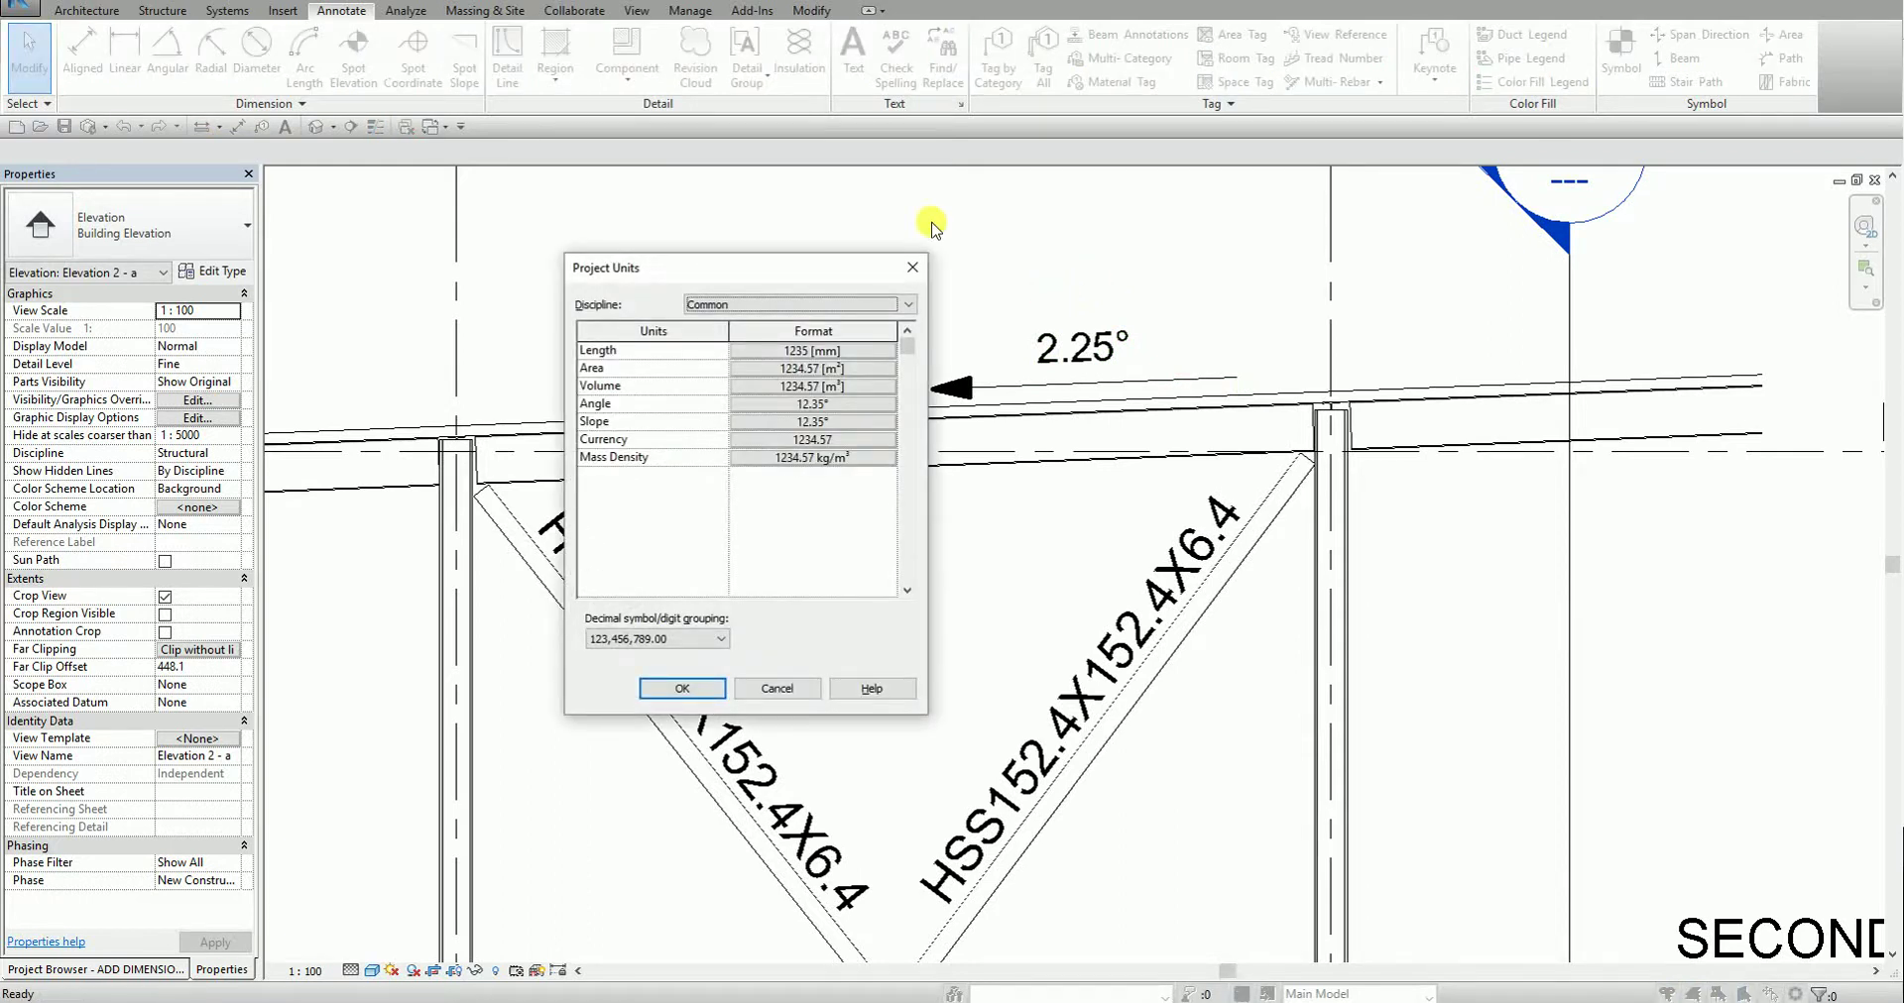
drag(808, 268, 701, 191)
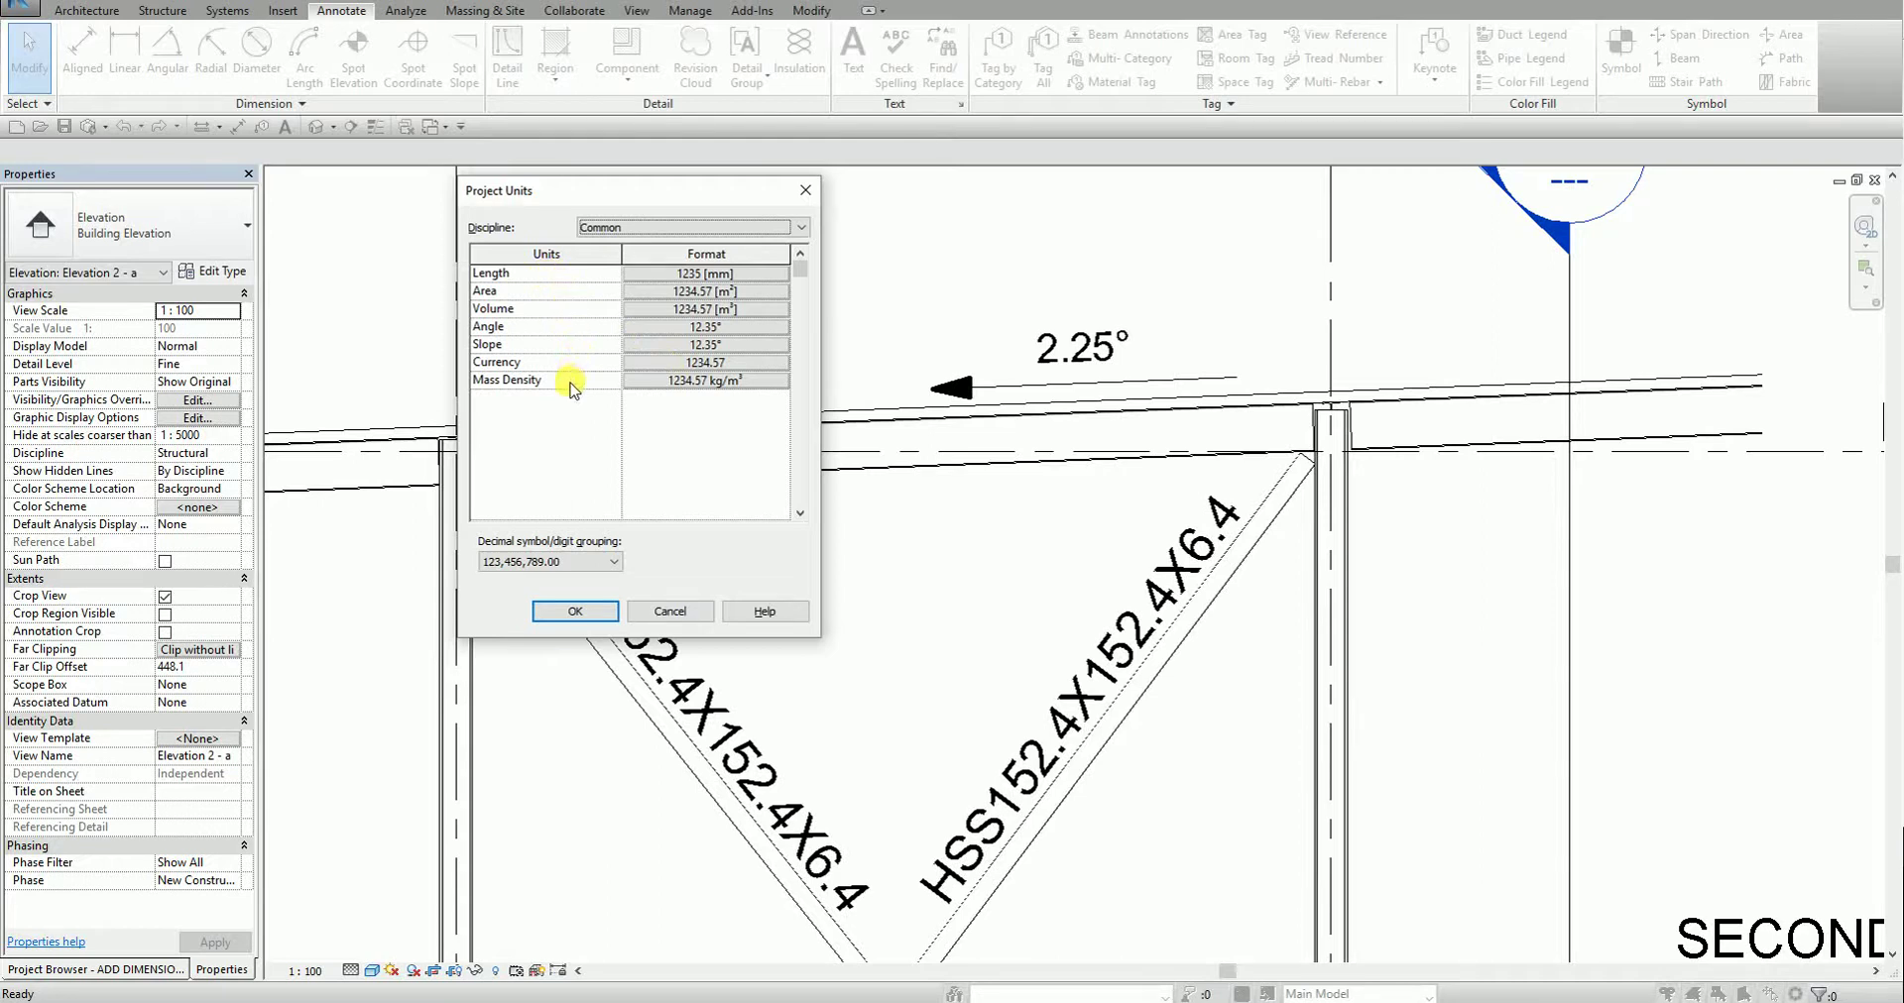
click(617, 231)
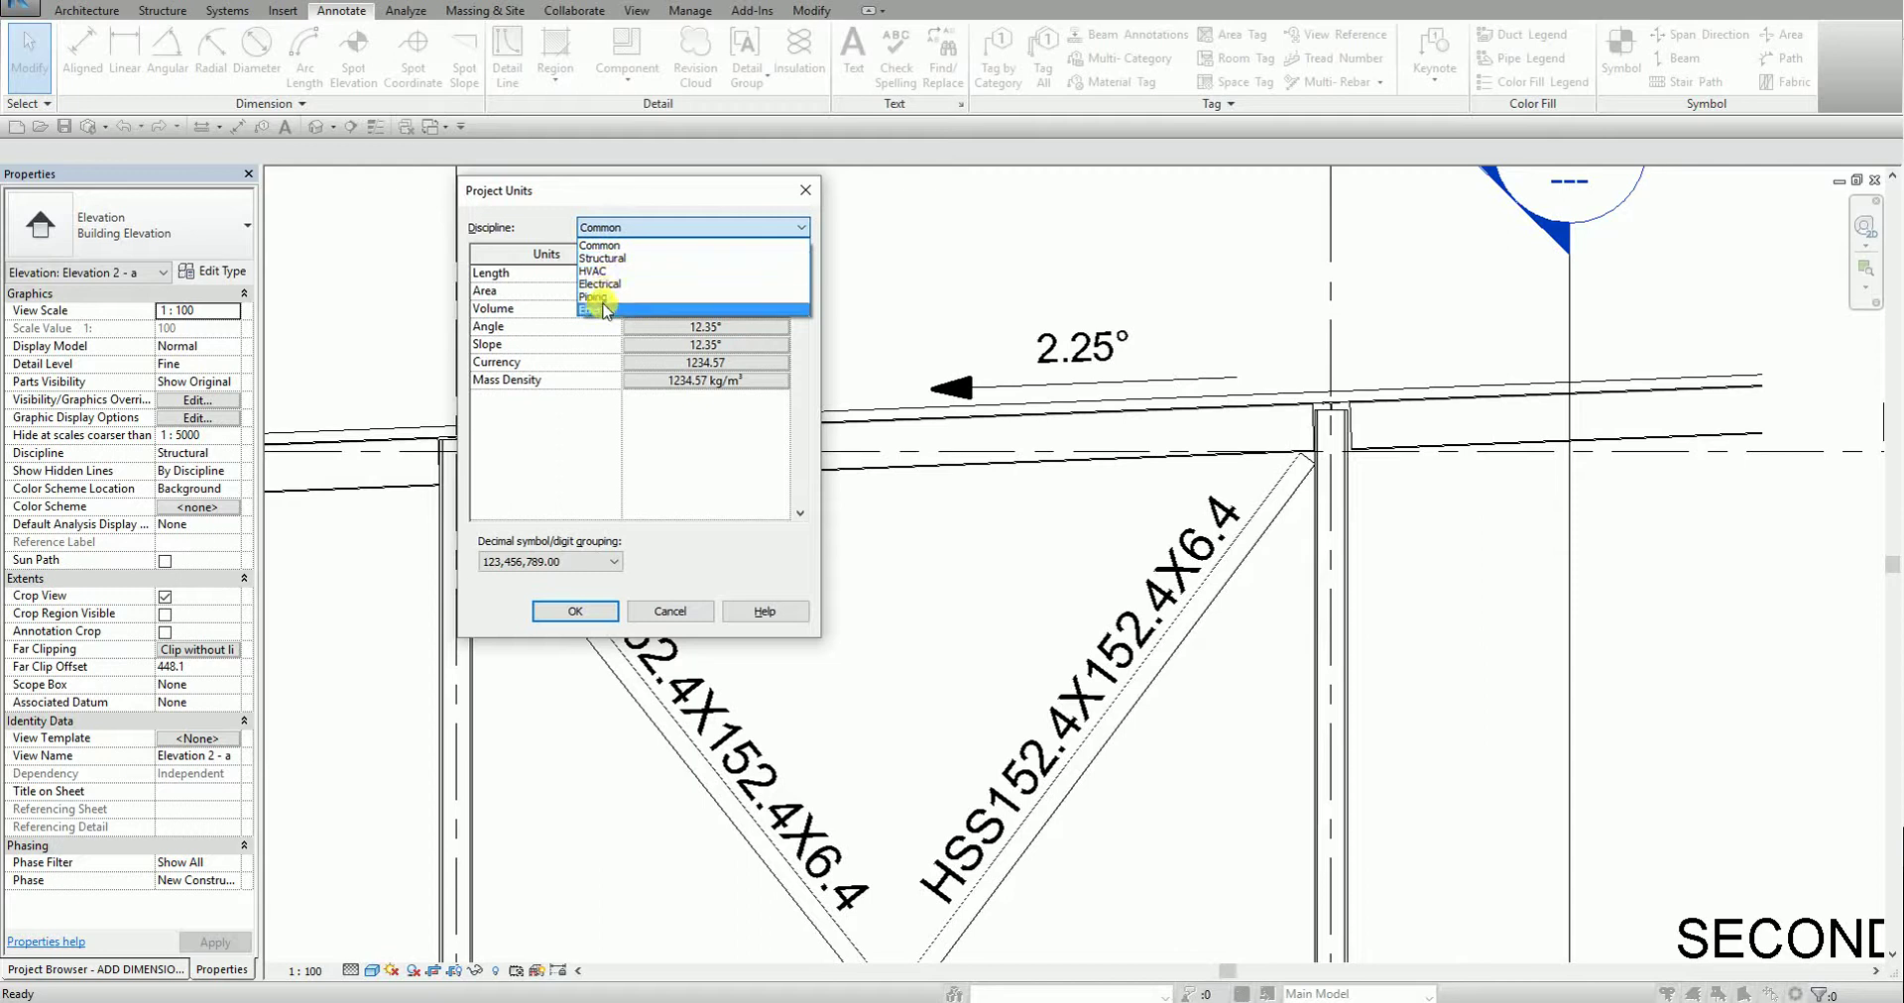
click(565, 230)
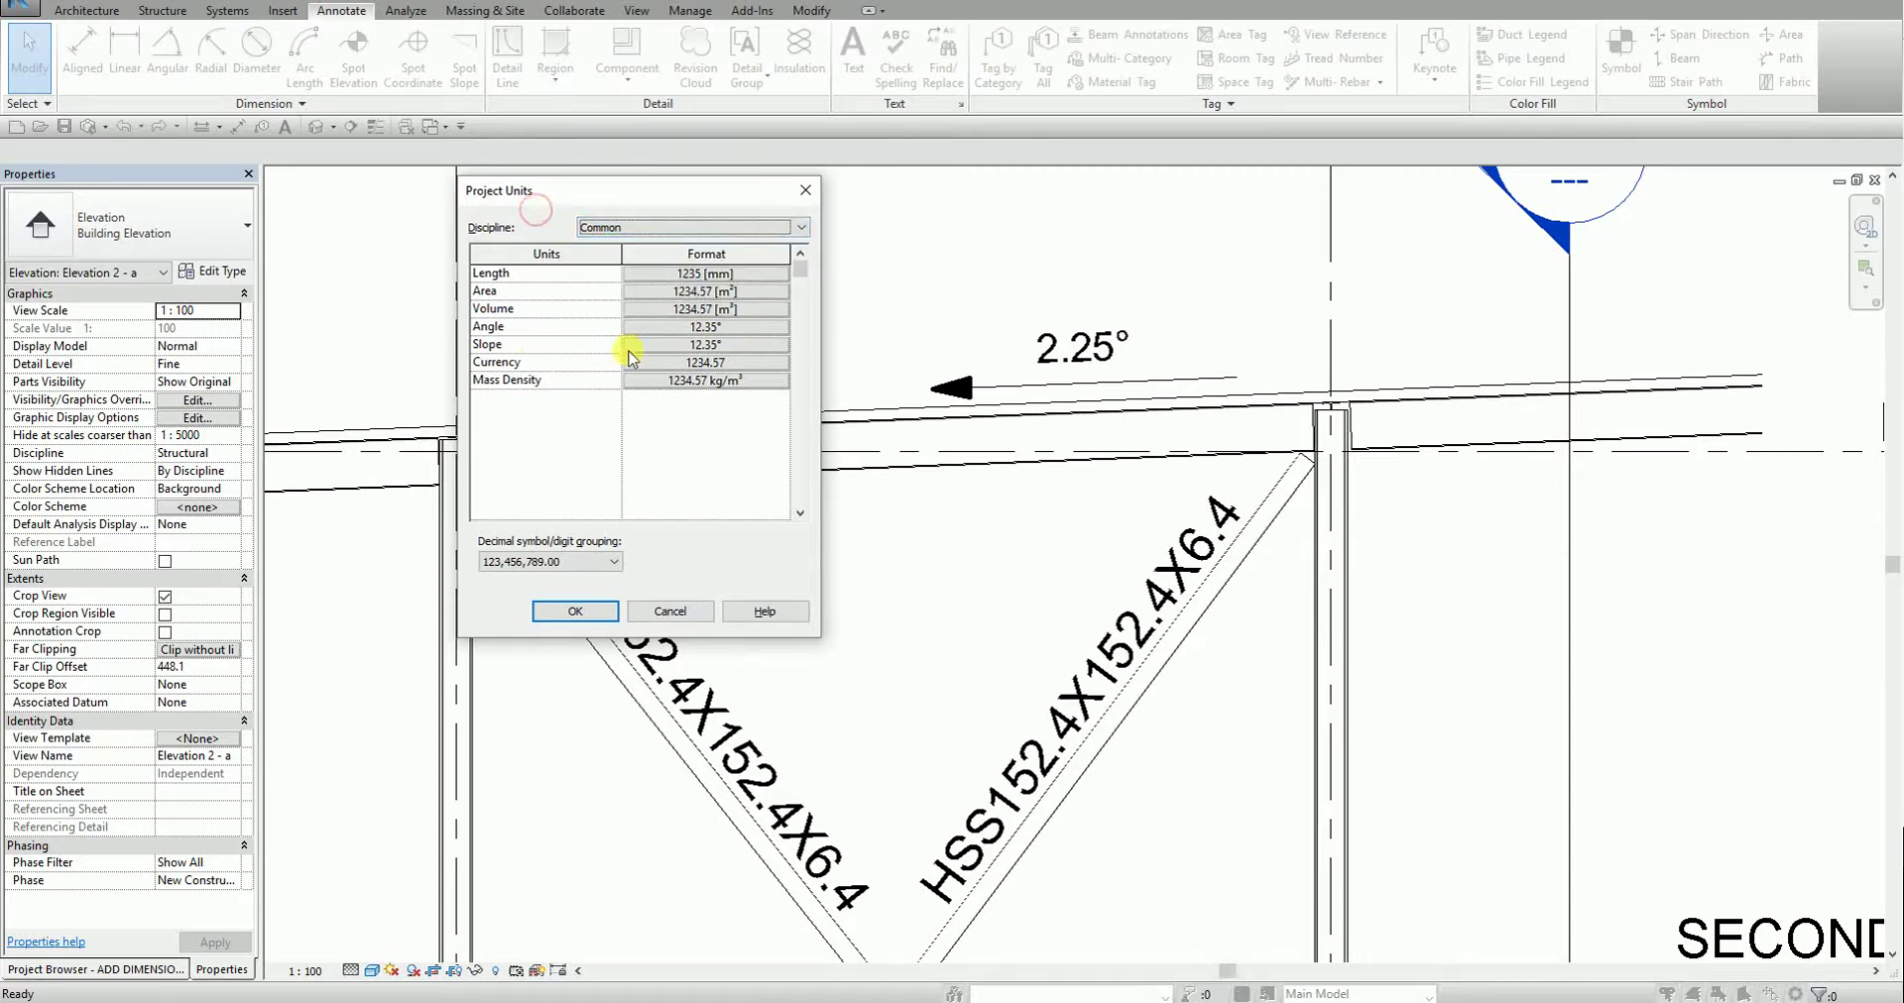
click(729, 345)
click(734, 311)
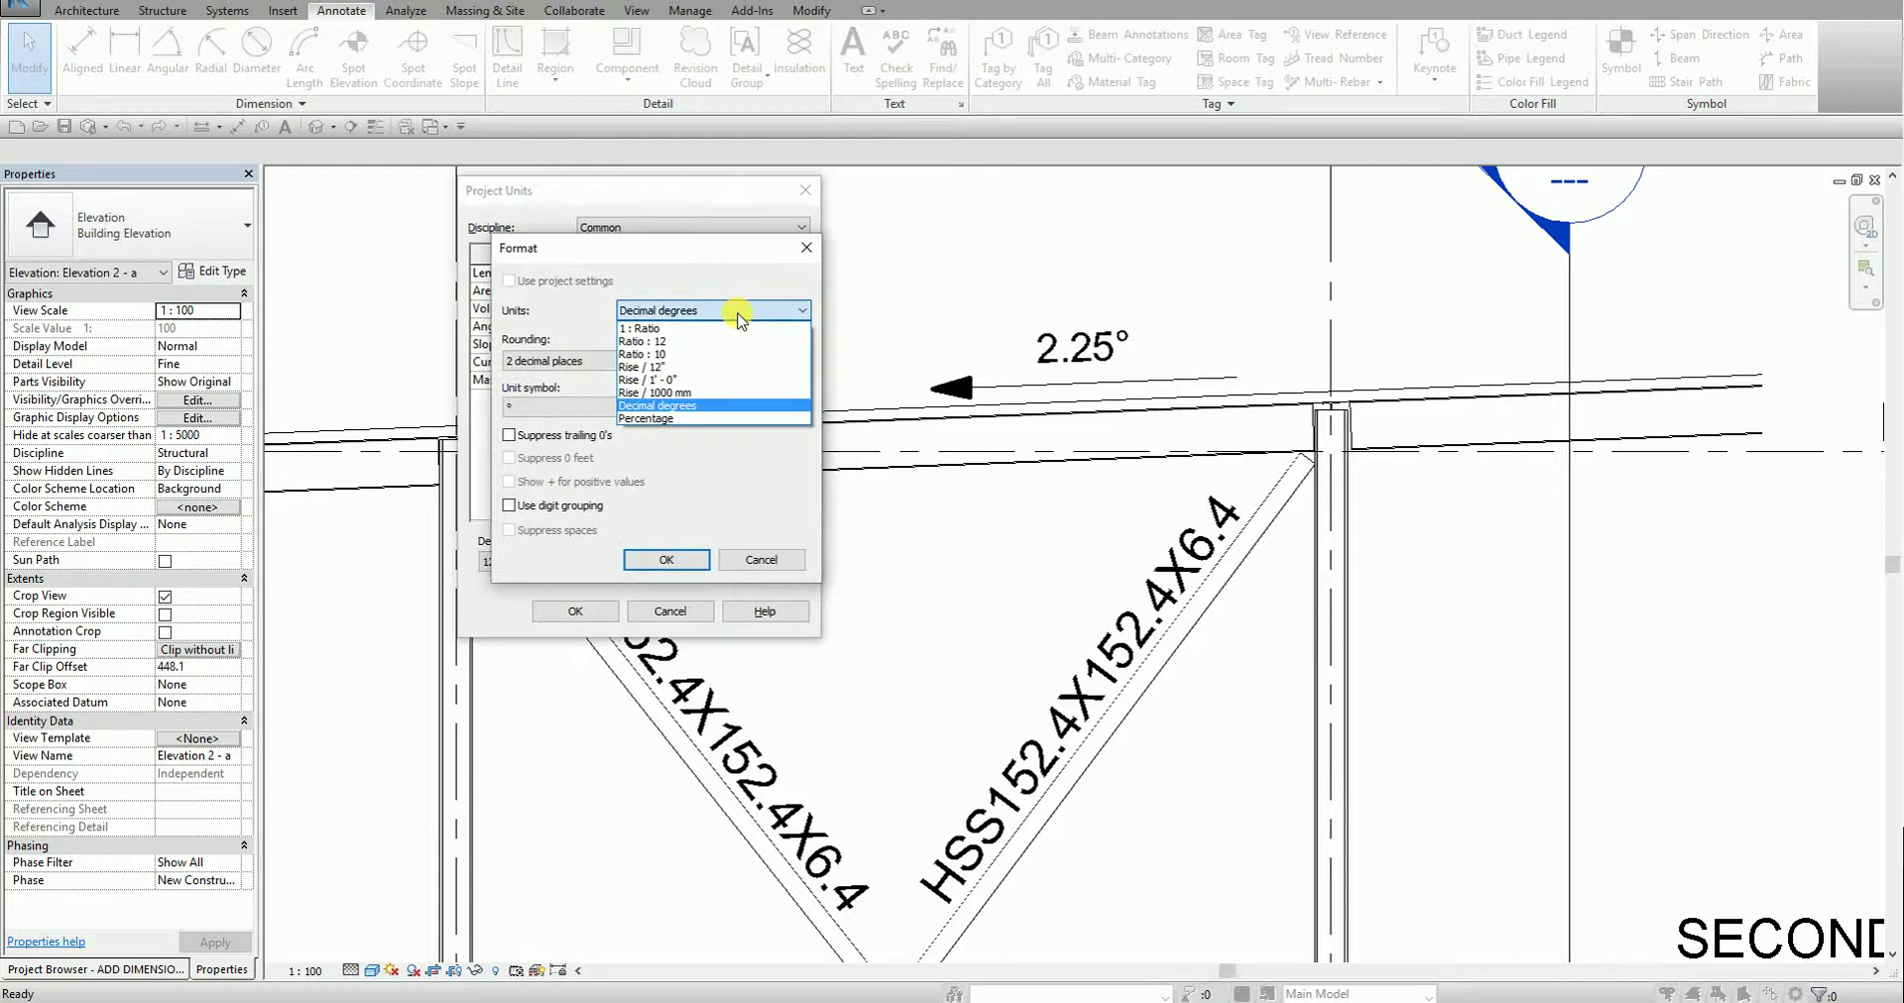
click(644, 330)
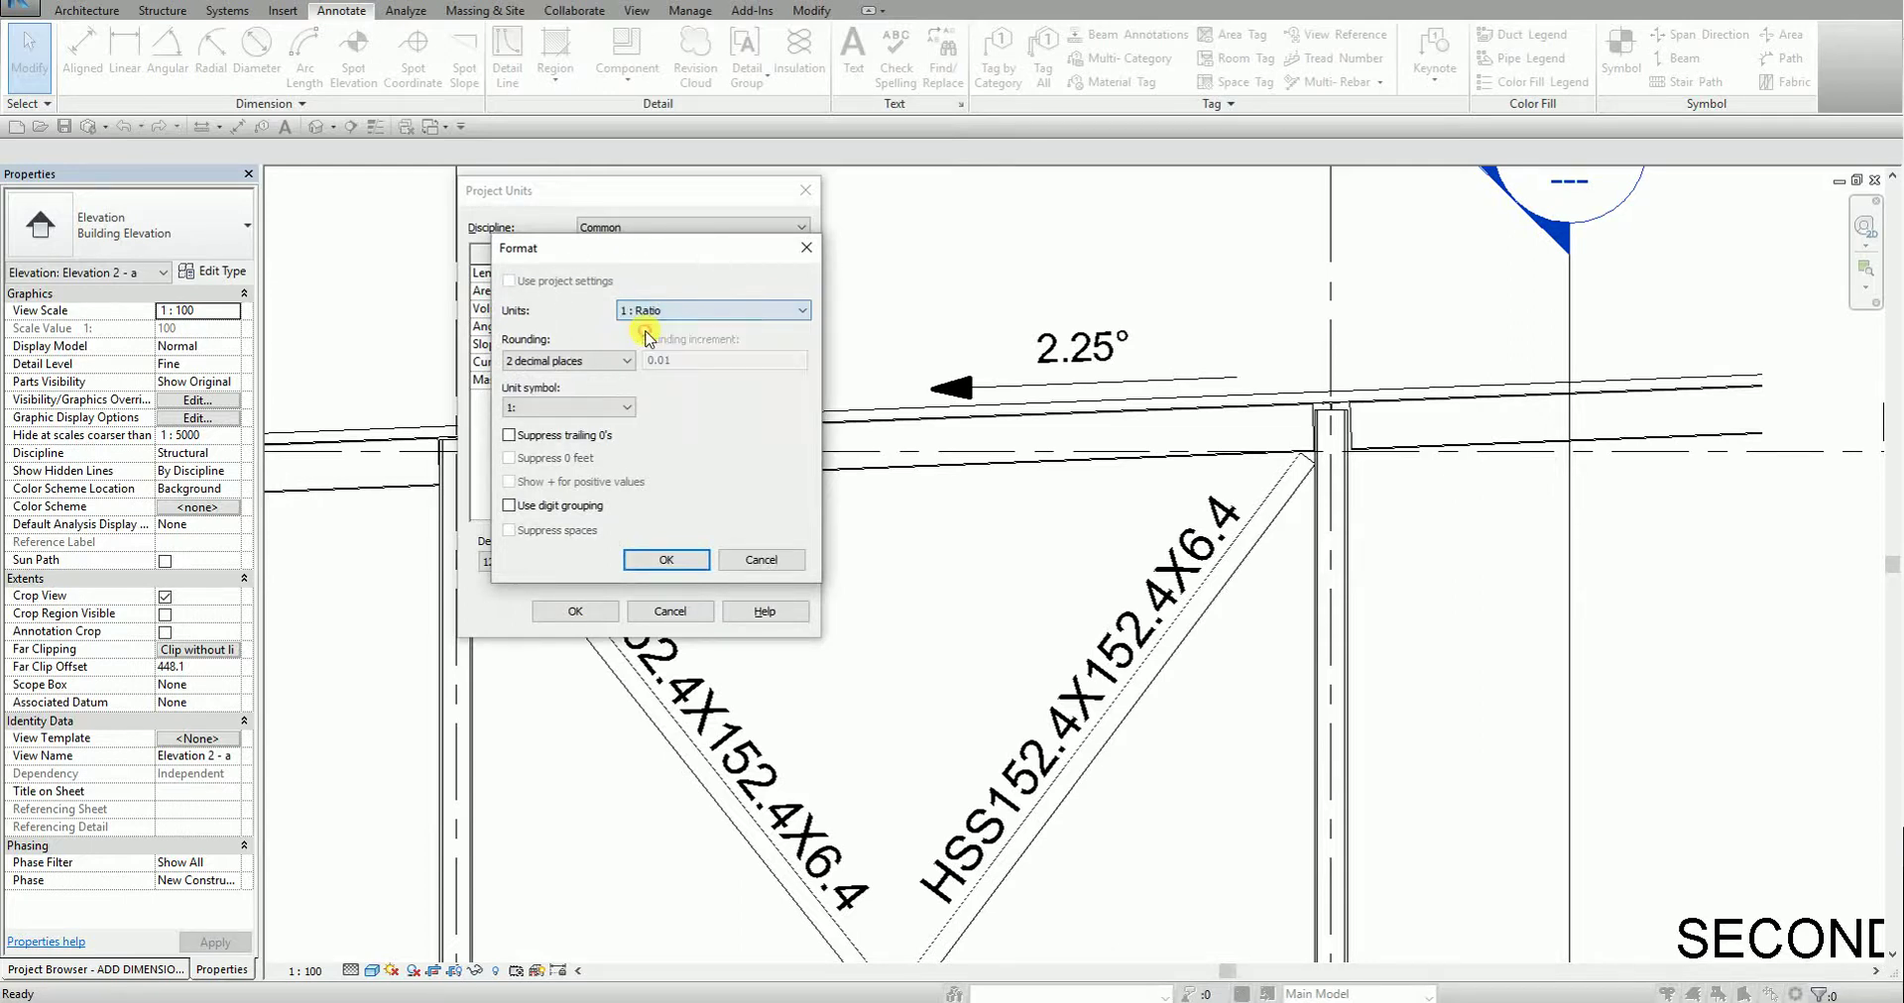
click(666, 561)
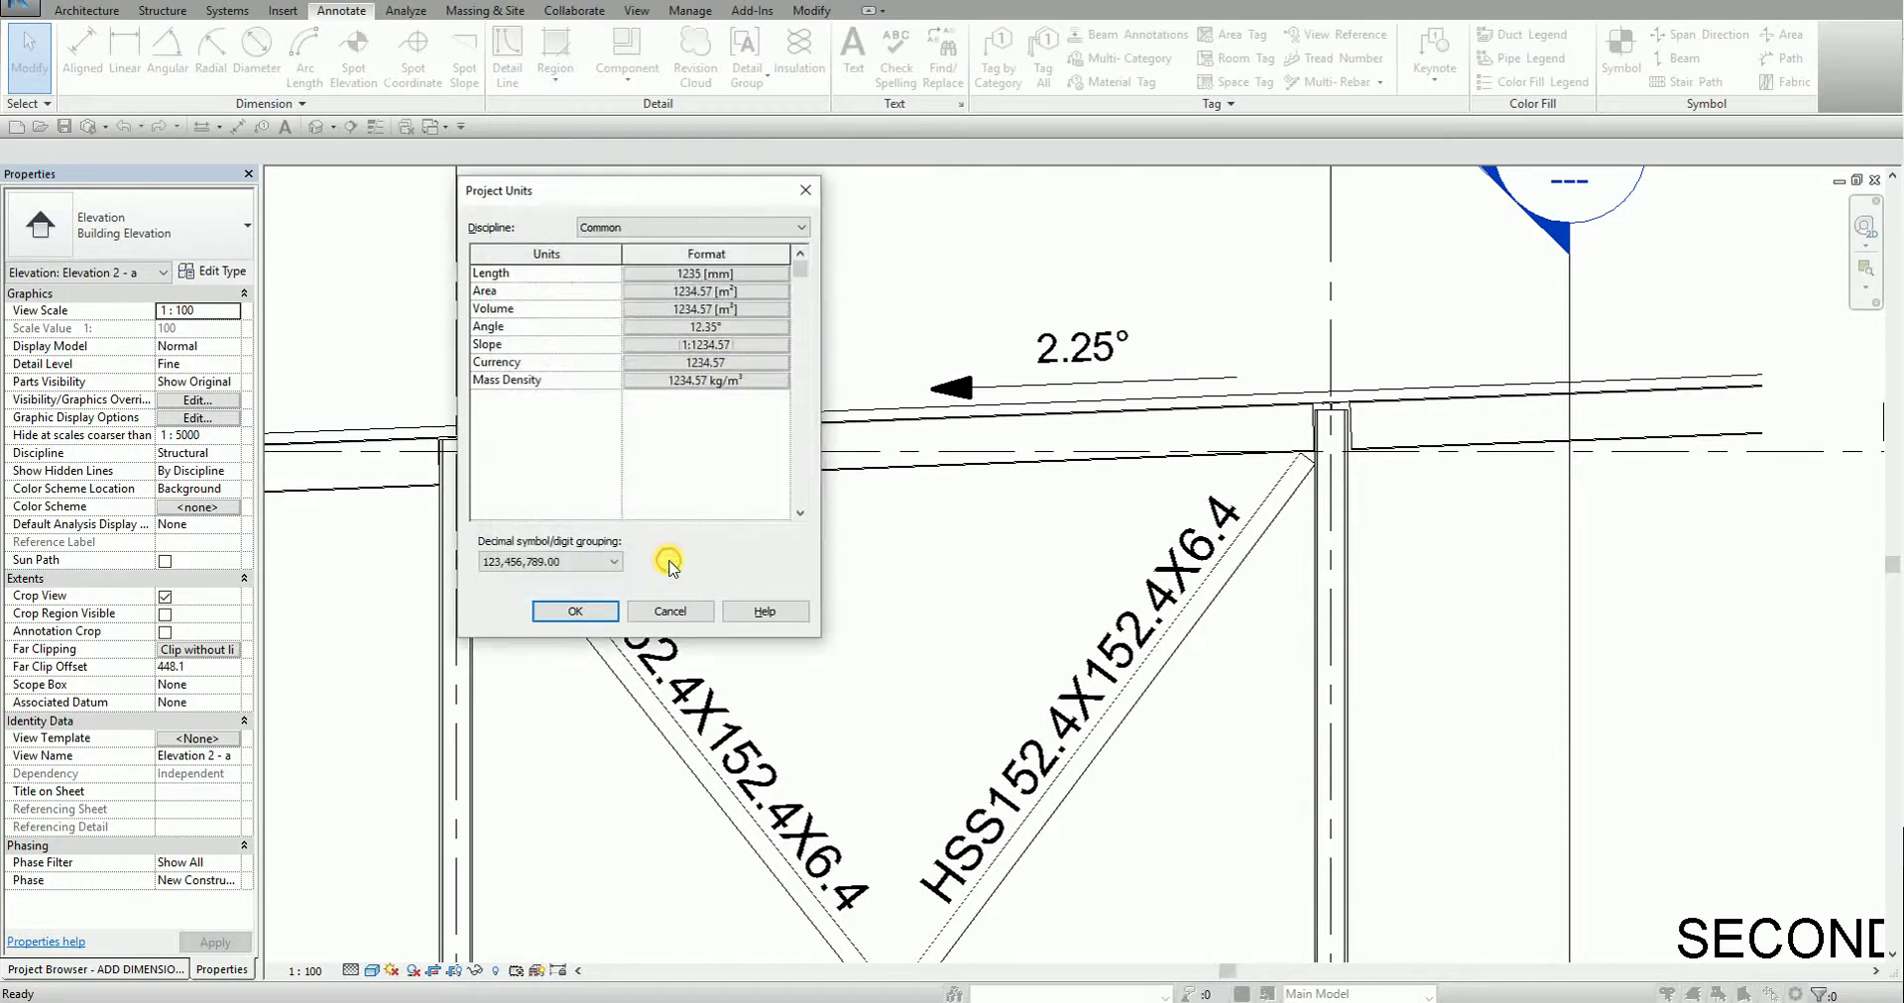
click(577, 611)
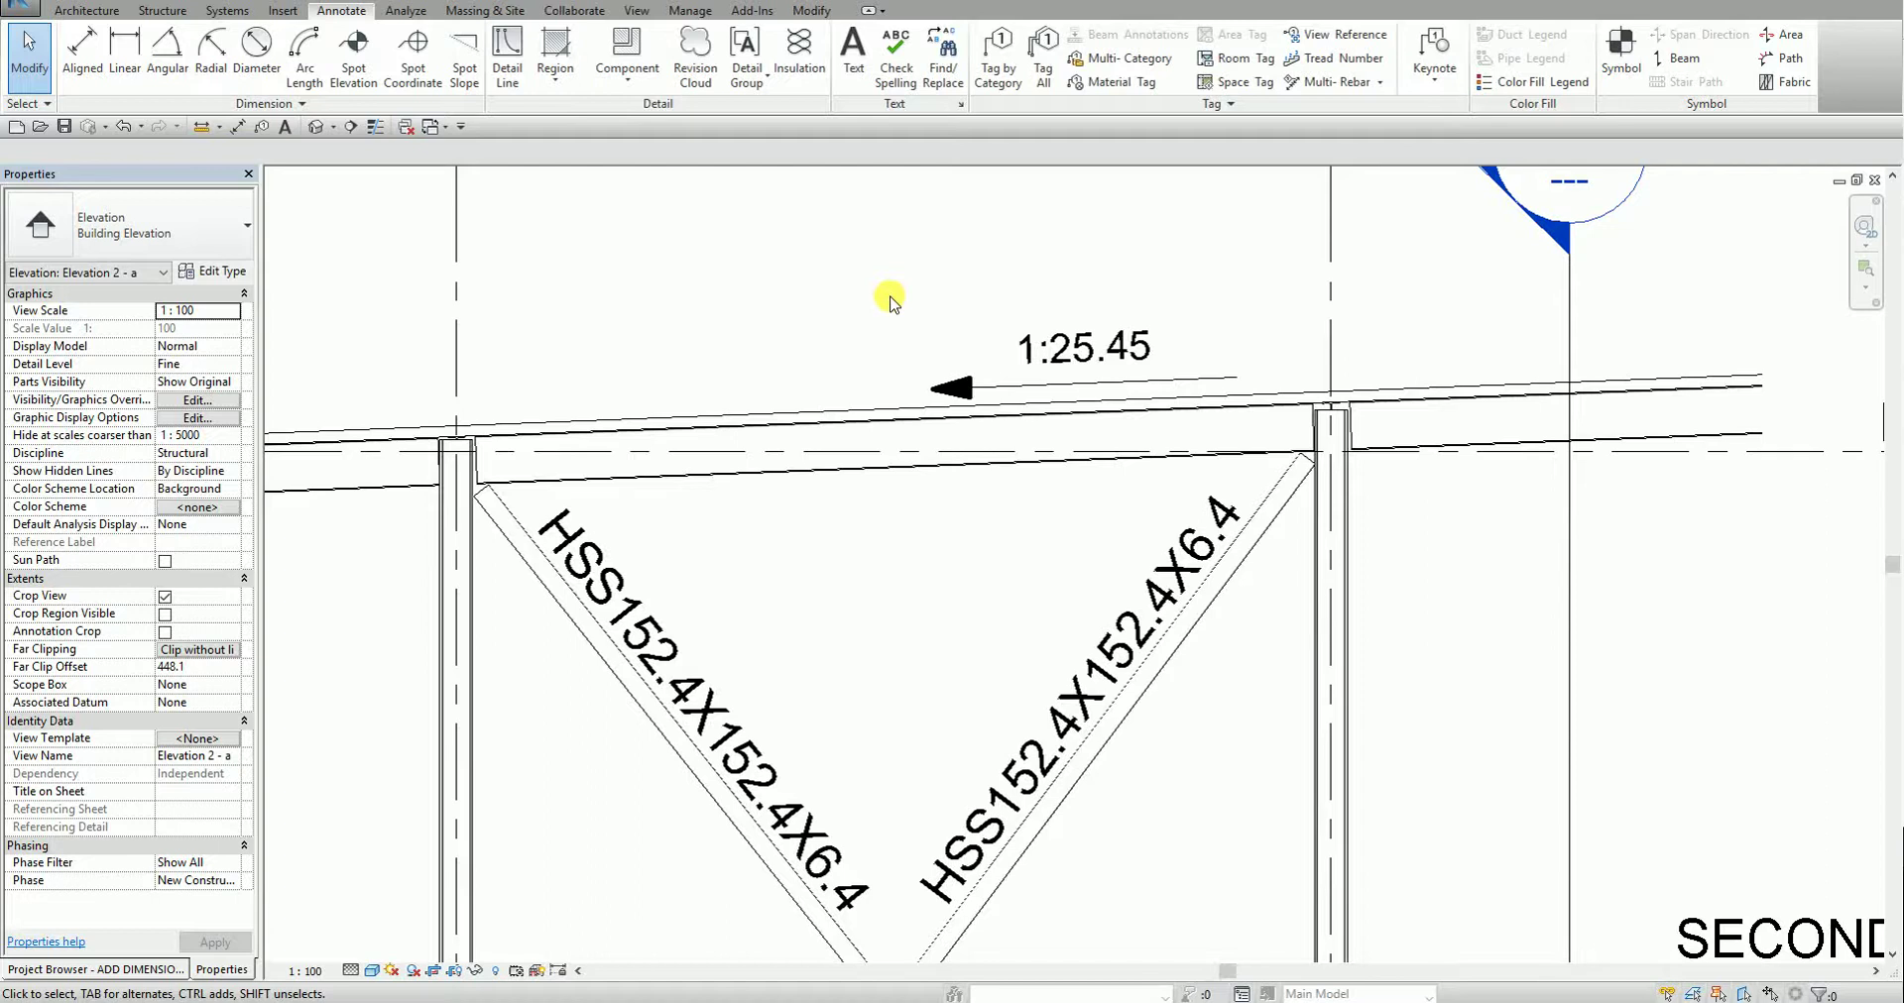
- Zoom Elevation 2 - a to fit and tile it beside the FIRST FLR. plan with WT
key(z)
key(f)
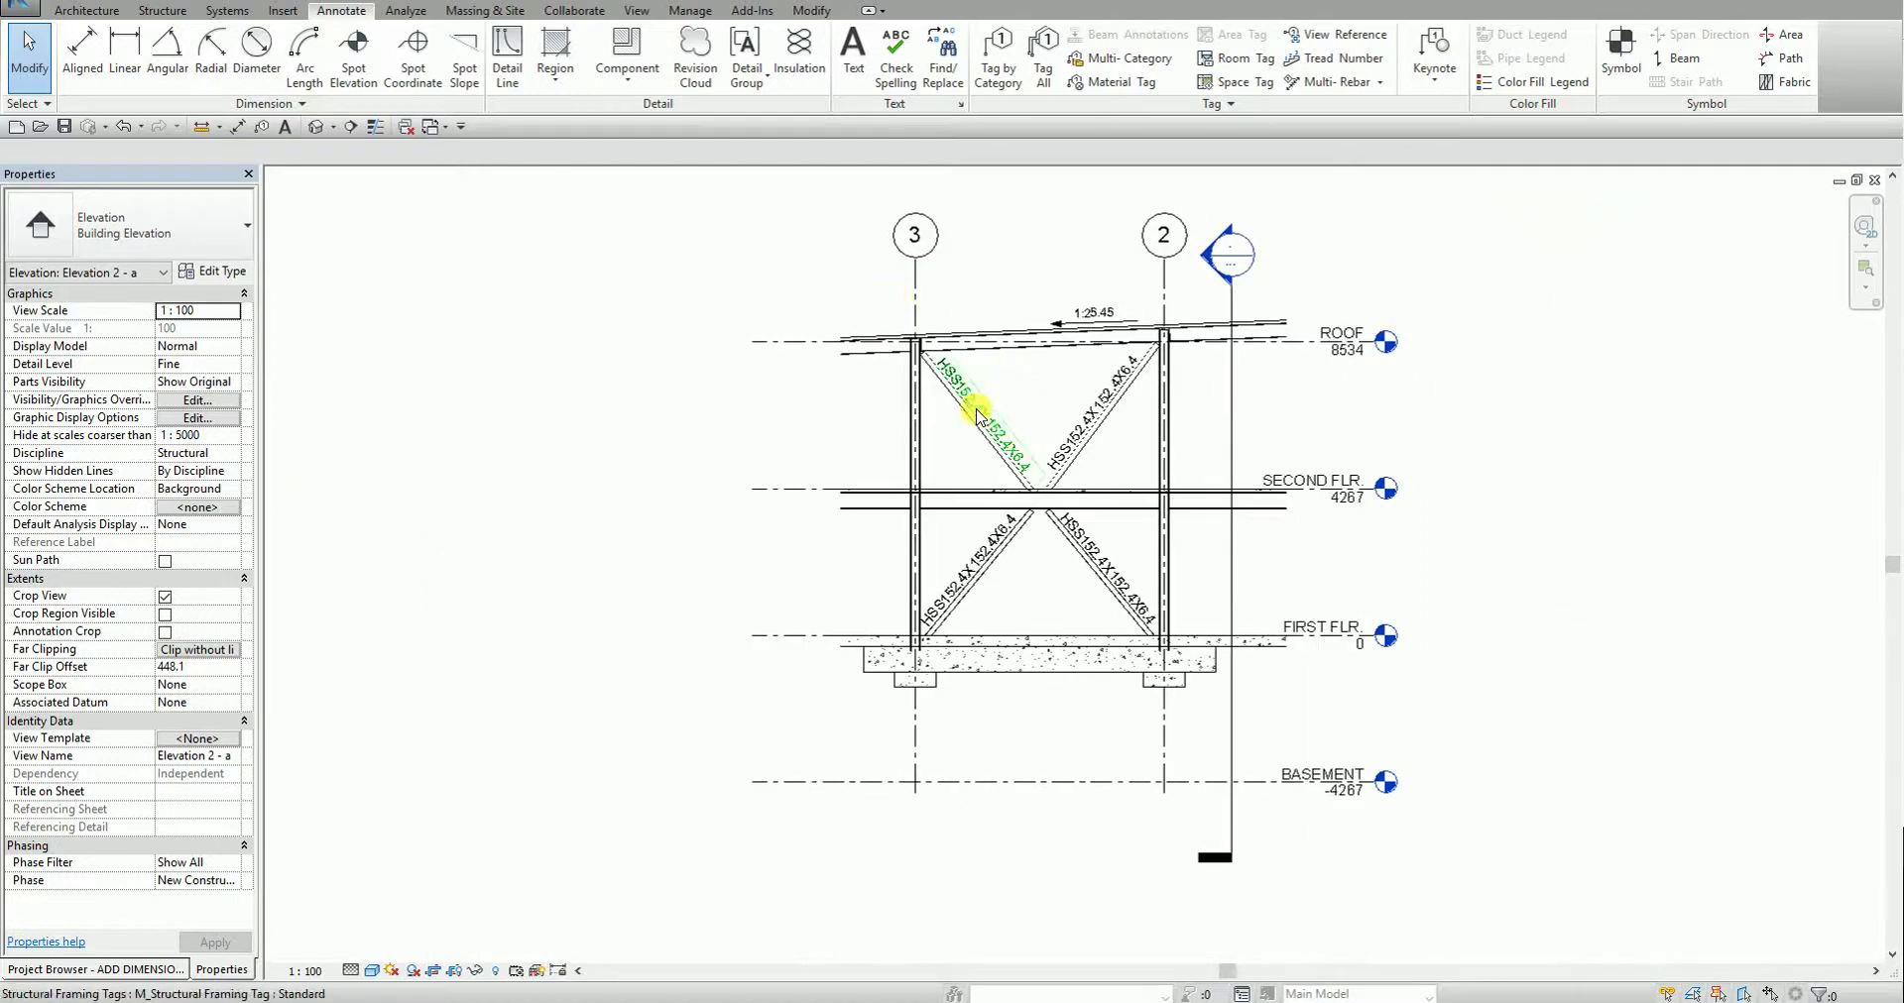
key(w)
key(t)
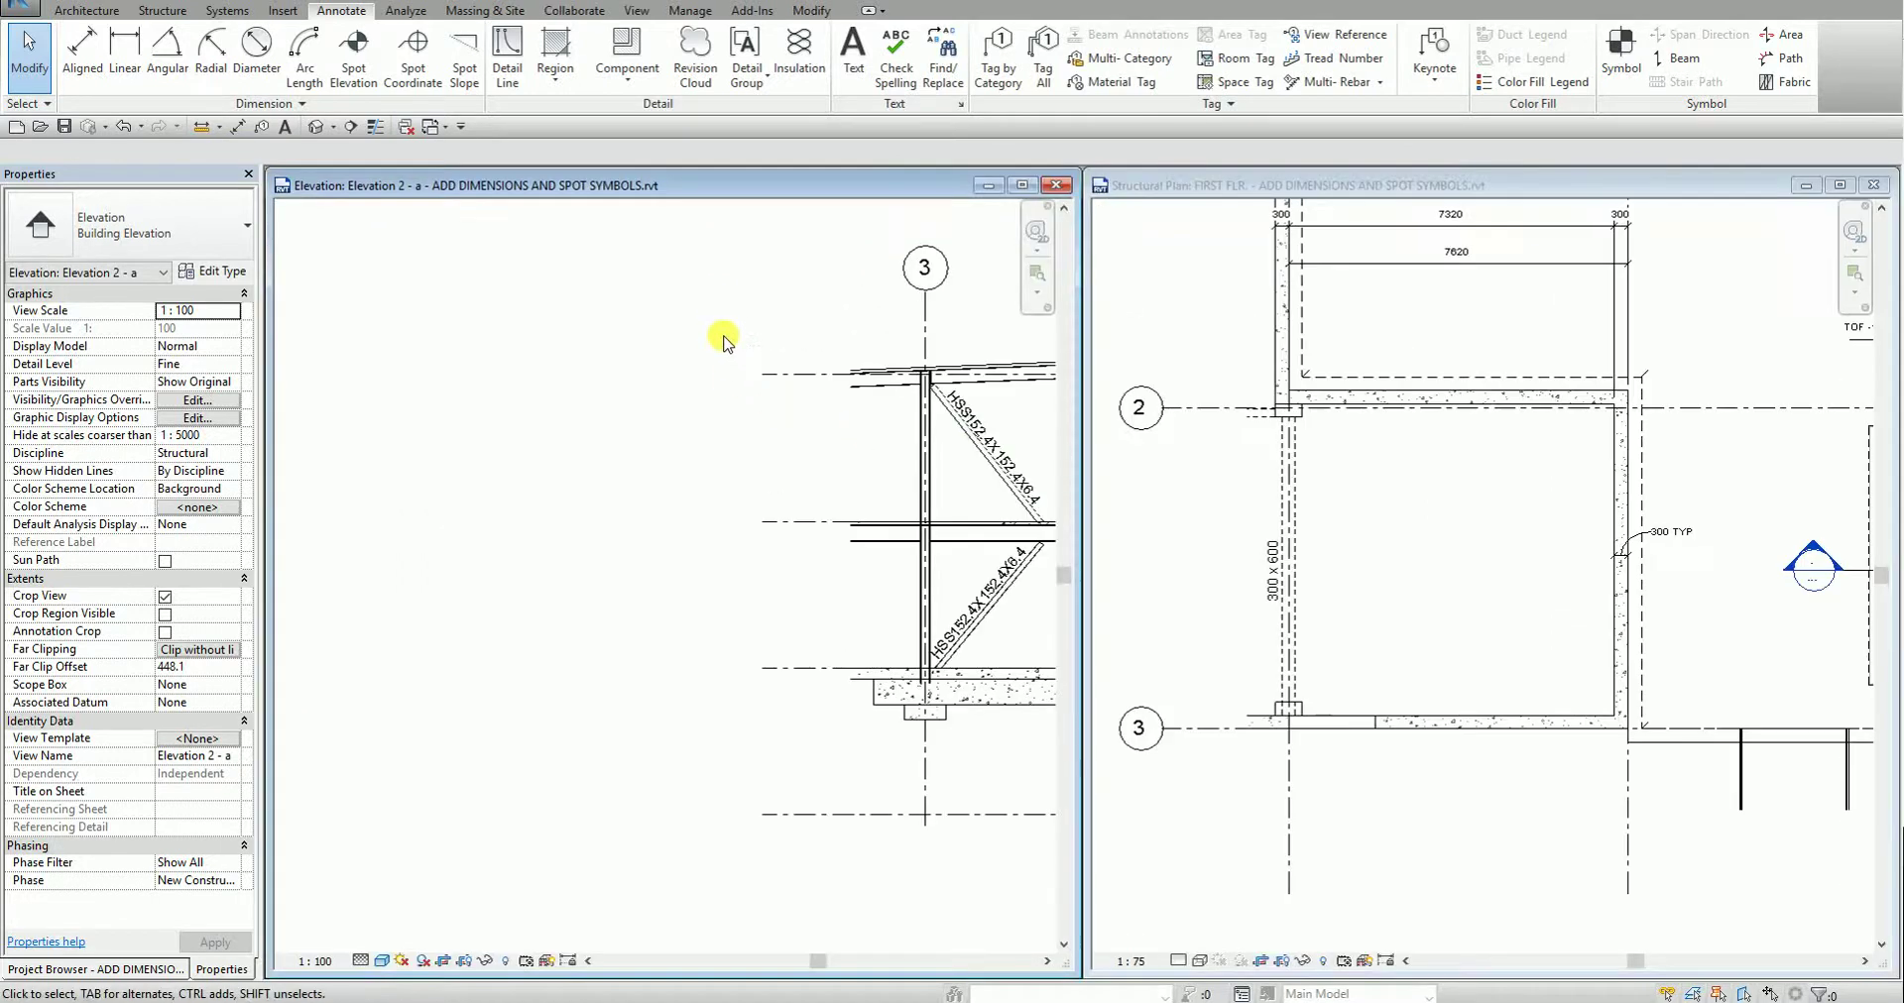
click(1140, 496)
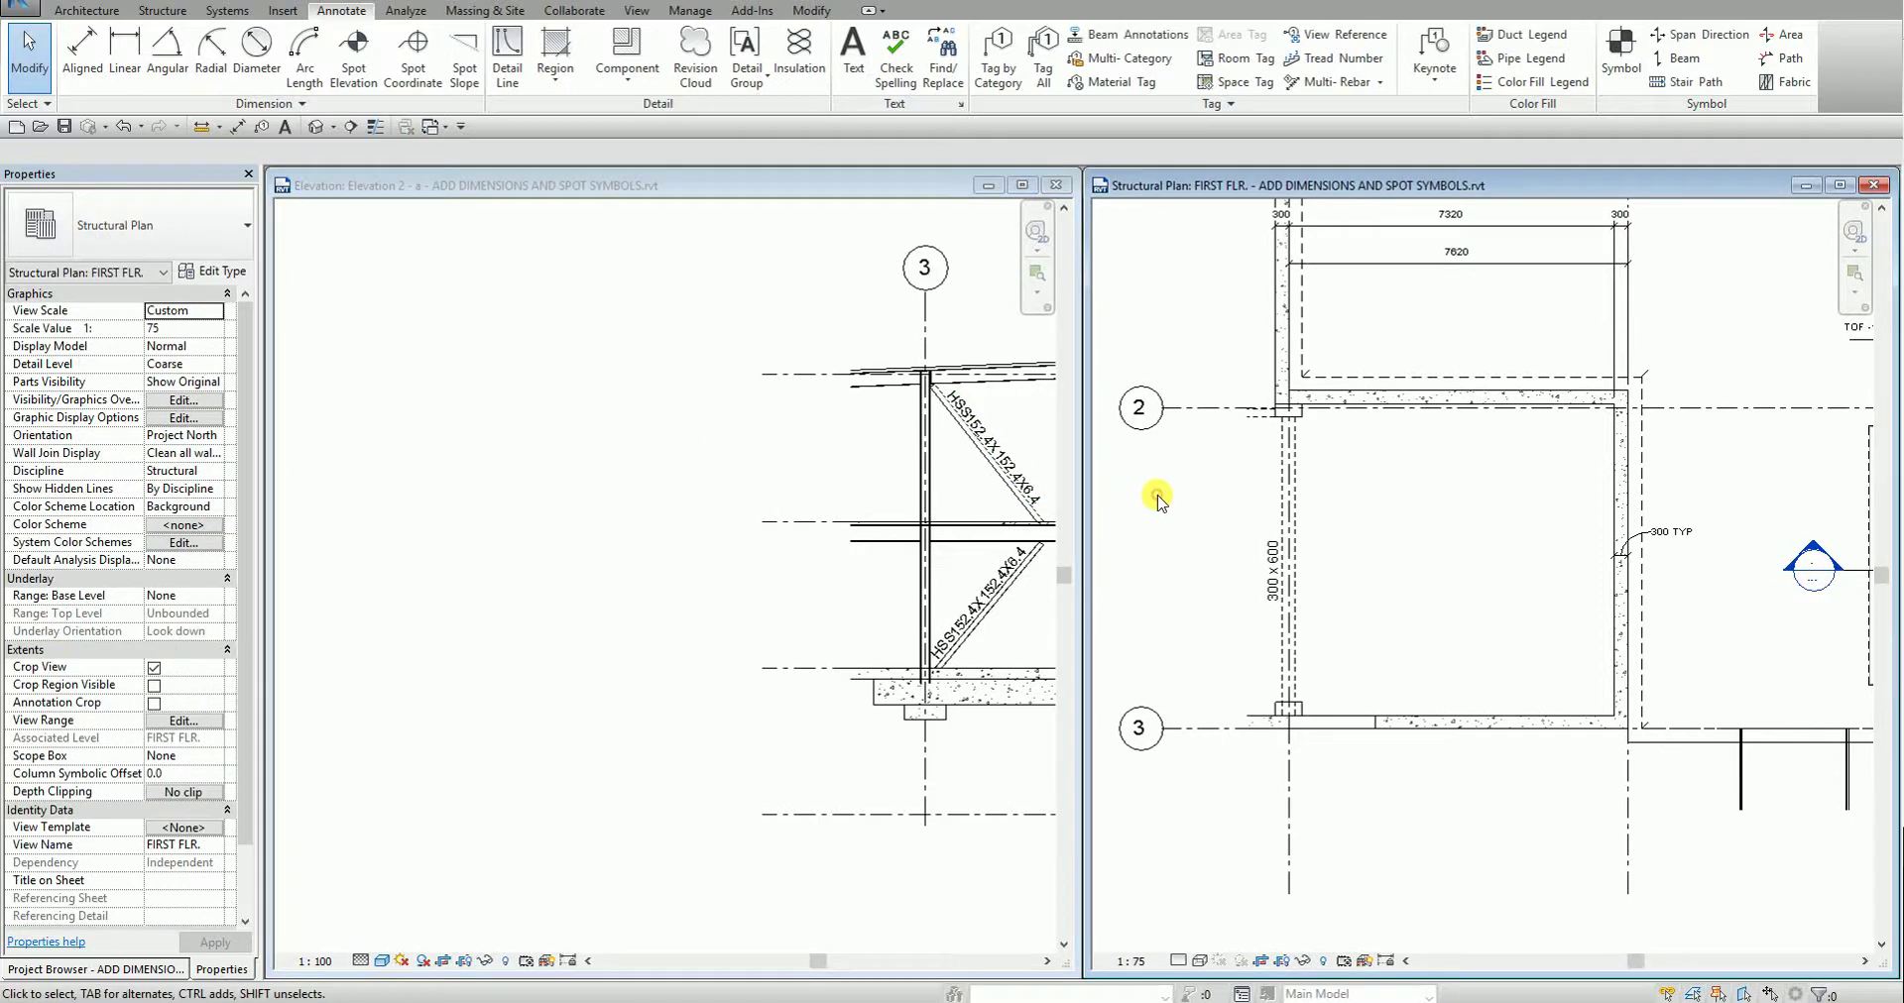
key(w)
key(t)
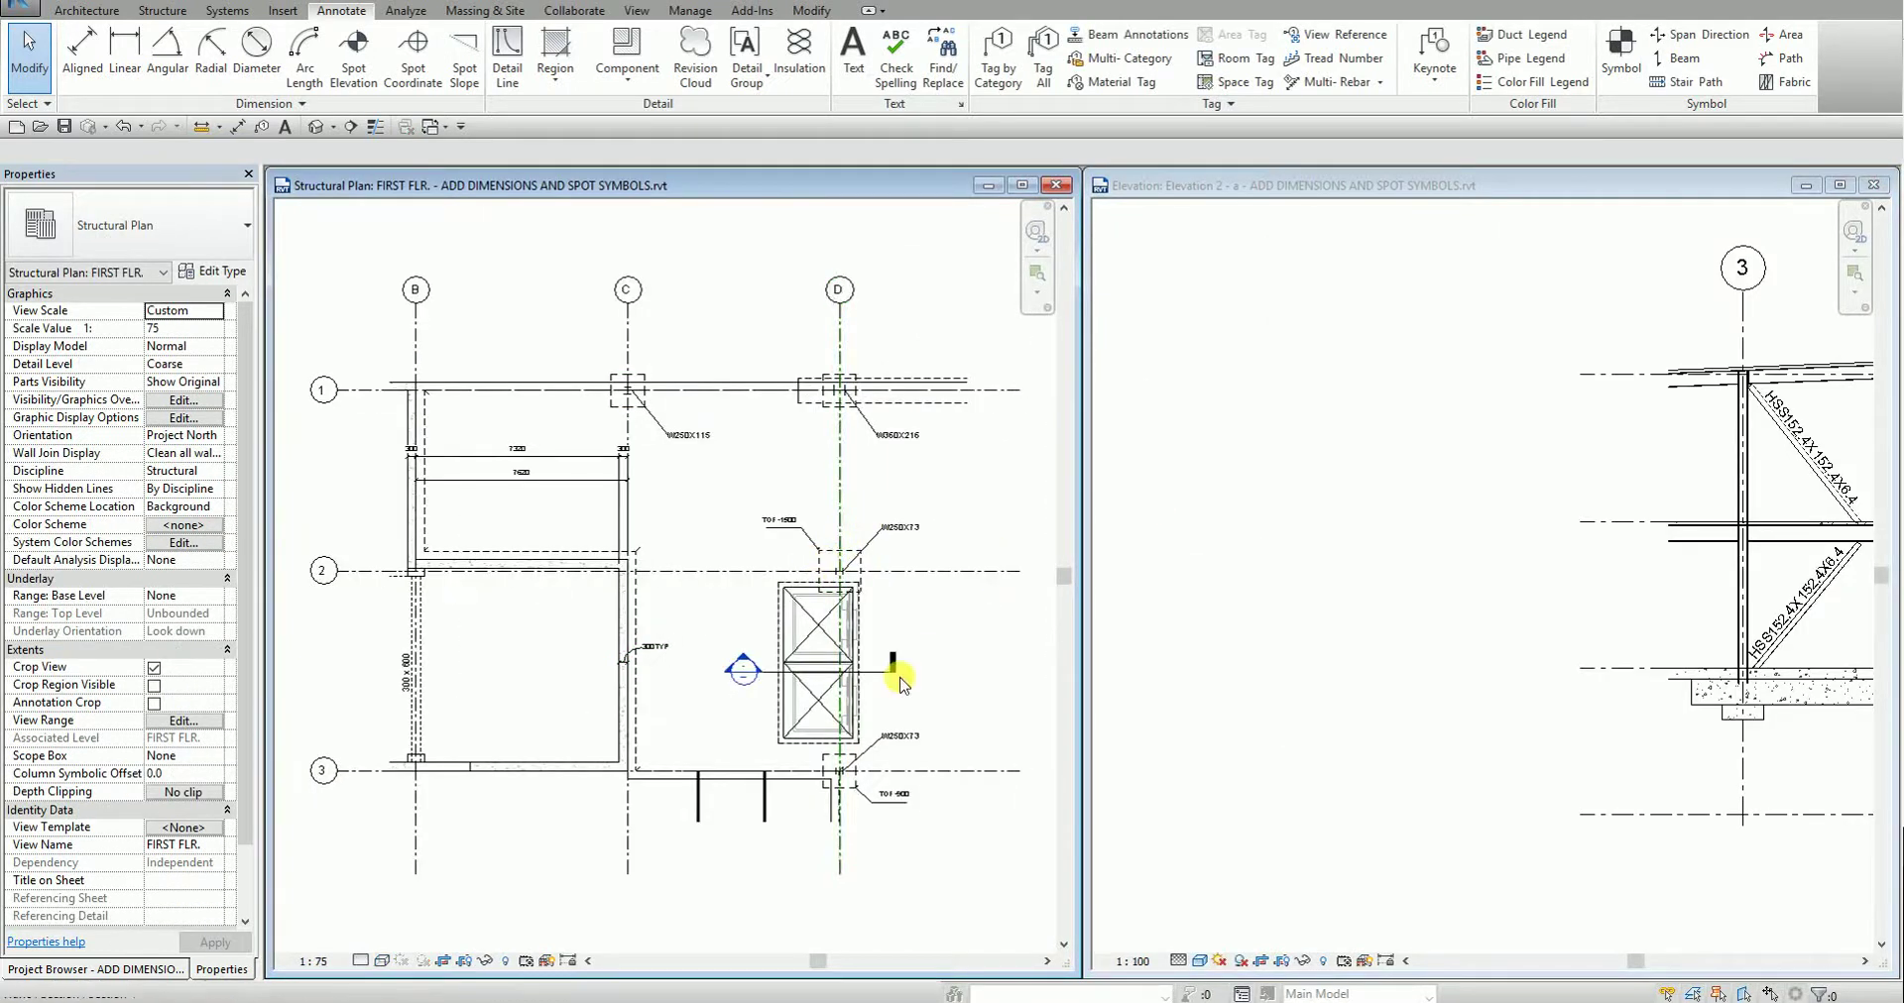
click(1258, 527)
scroll(1258, 526, down, 3)
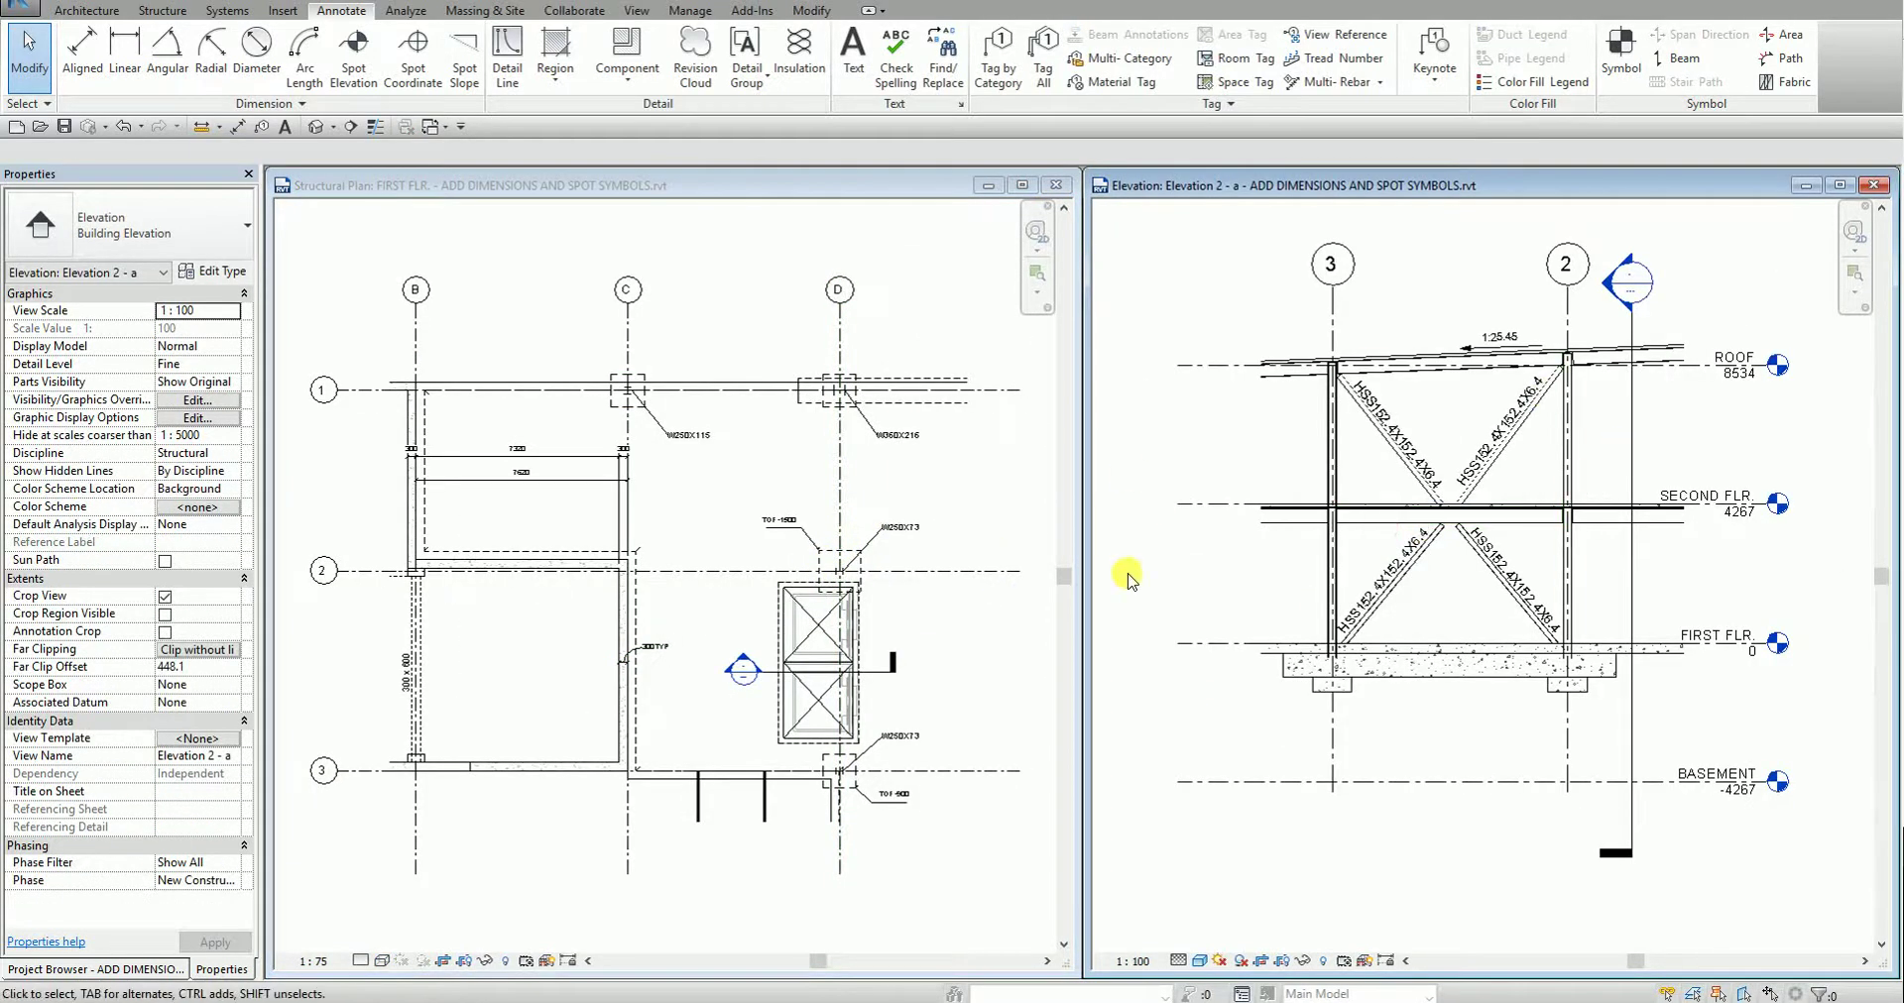
click(741, 187)
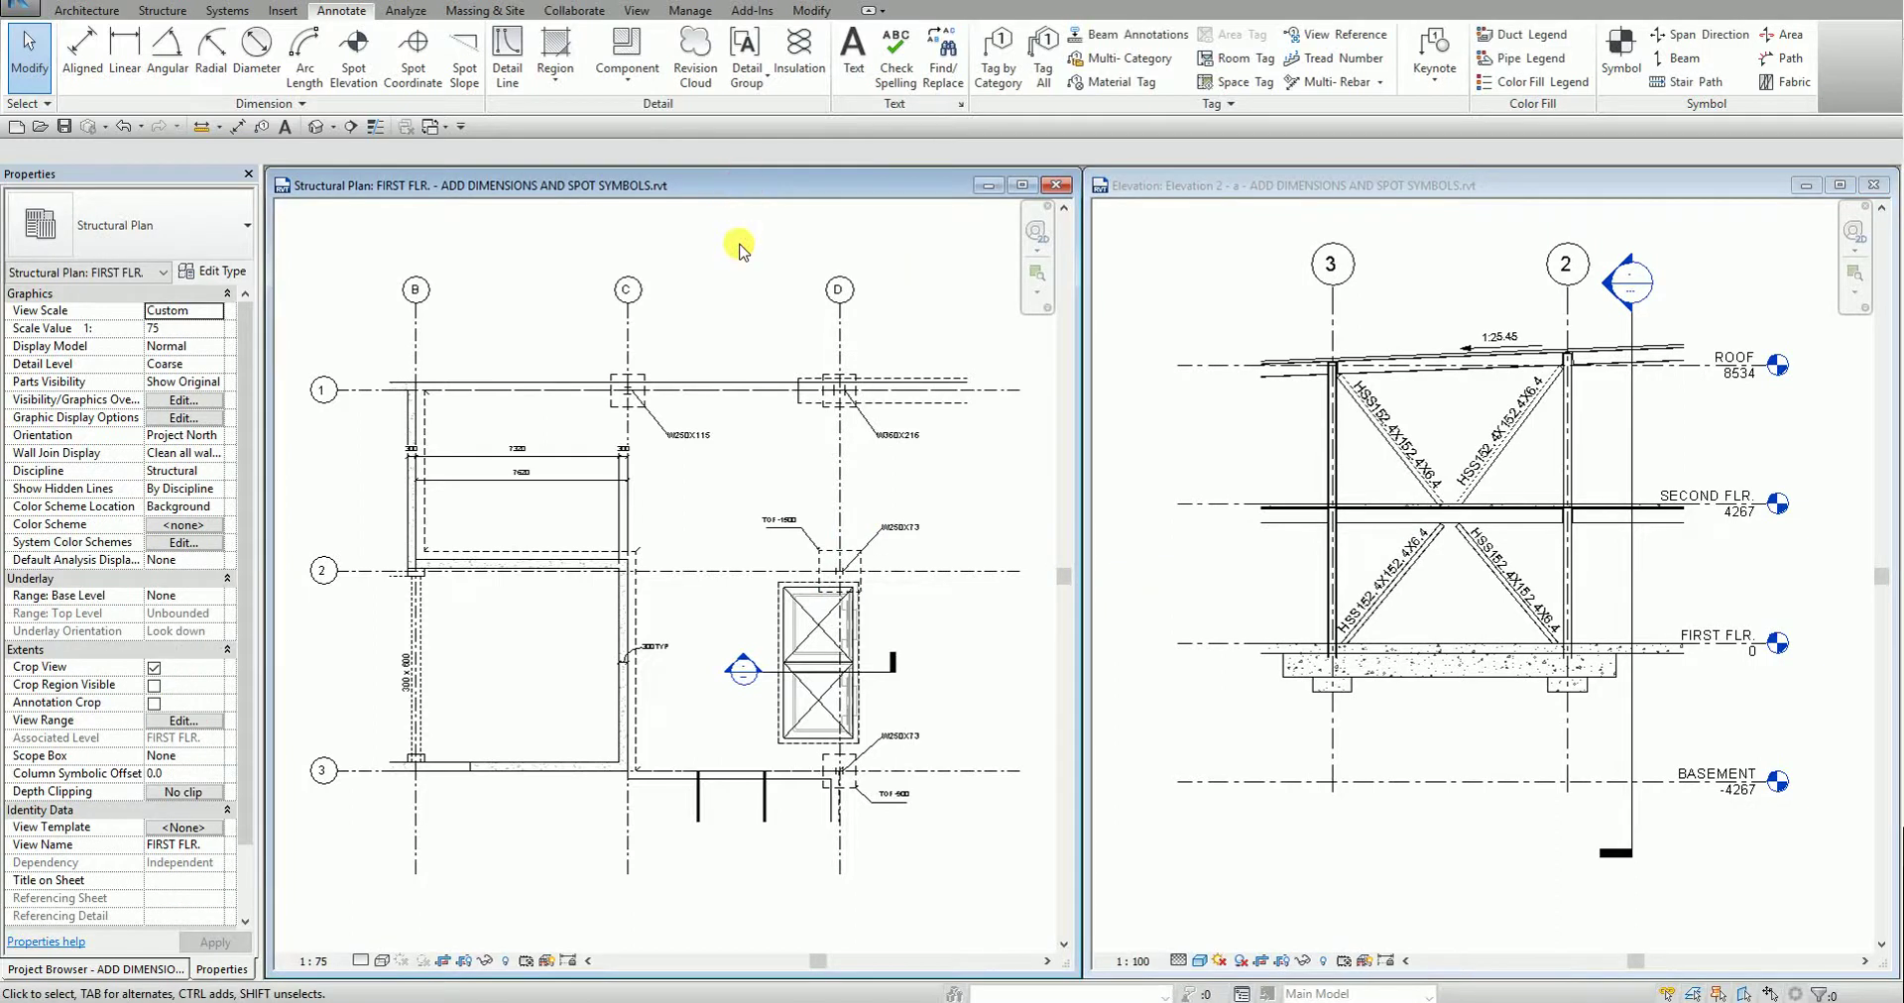